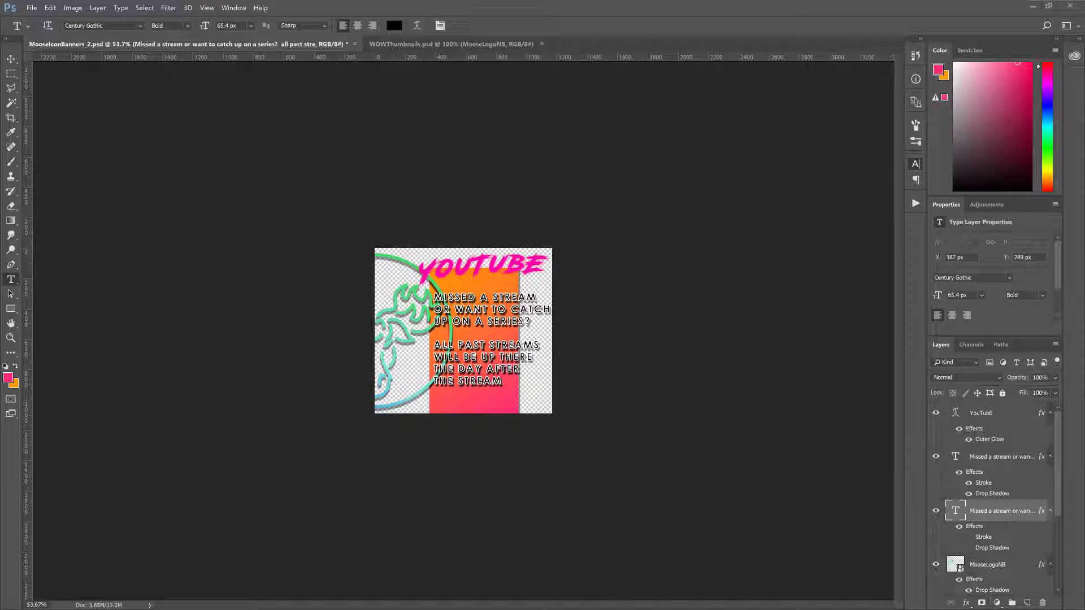
Step: Duplicate the moose logo layer and move the copy to the right edge of the canvas, about X 657 px, Y 34 px
{"action": "left_click", "coordinate": [11, 59]}
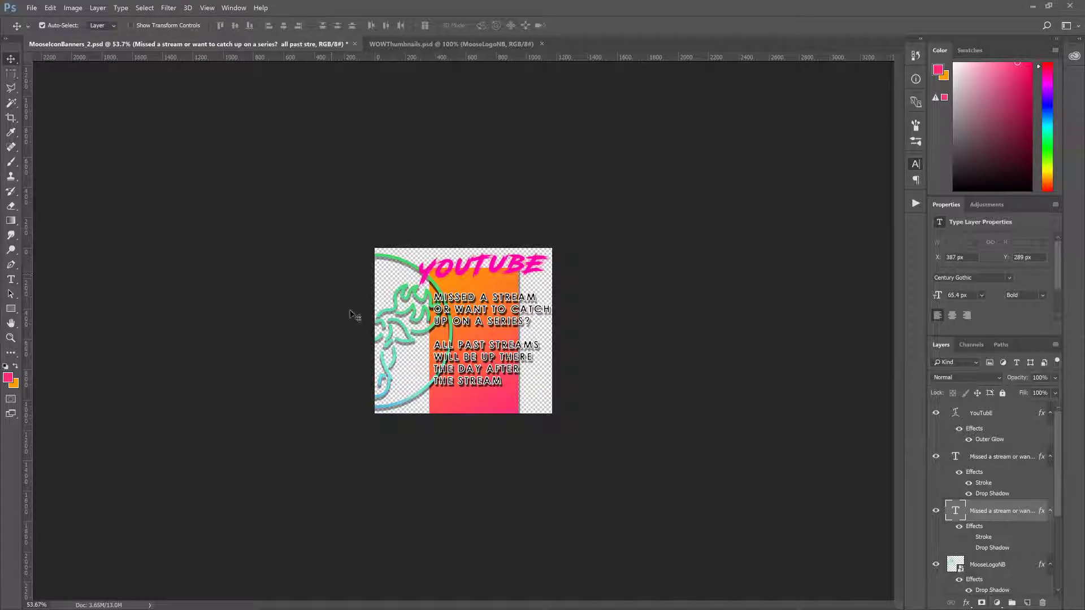
{"action": "left_click", "coordinate": [393, 341]}
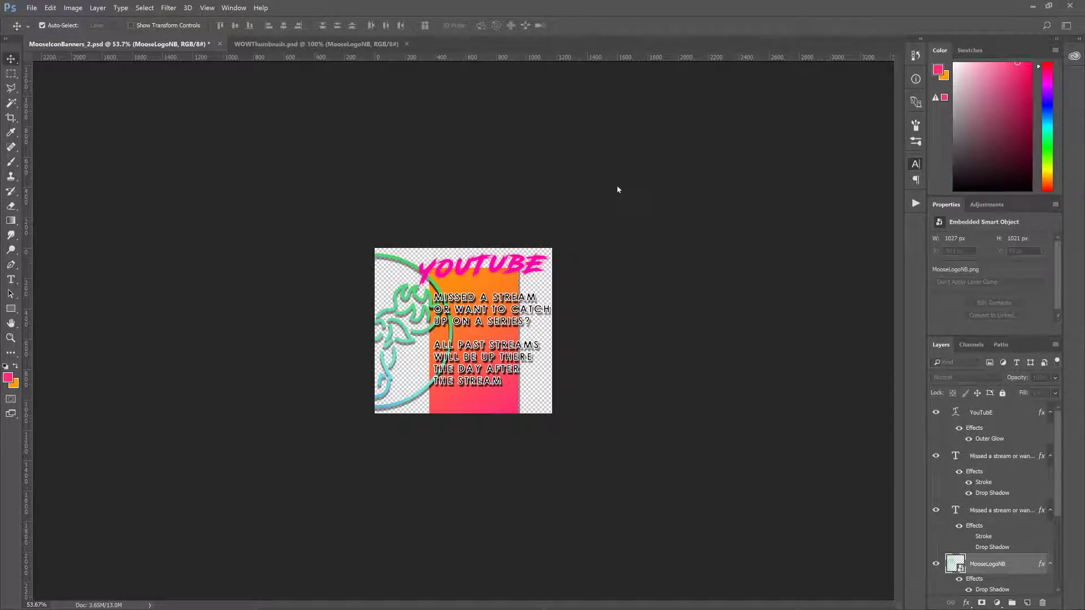
{"action": "key", "text": "ctrl+j"}
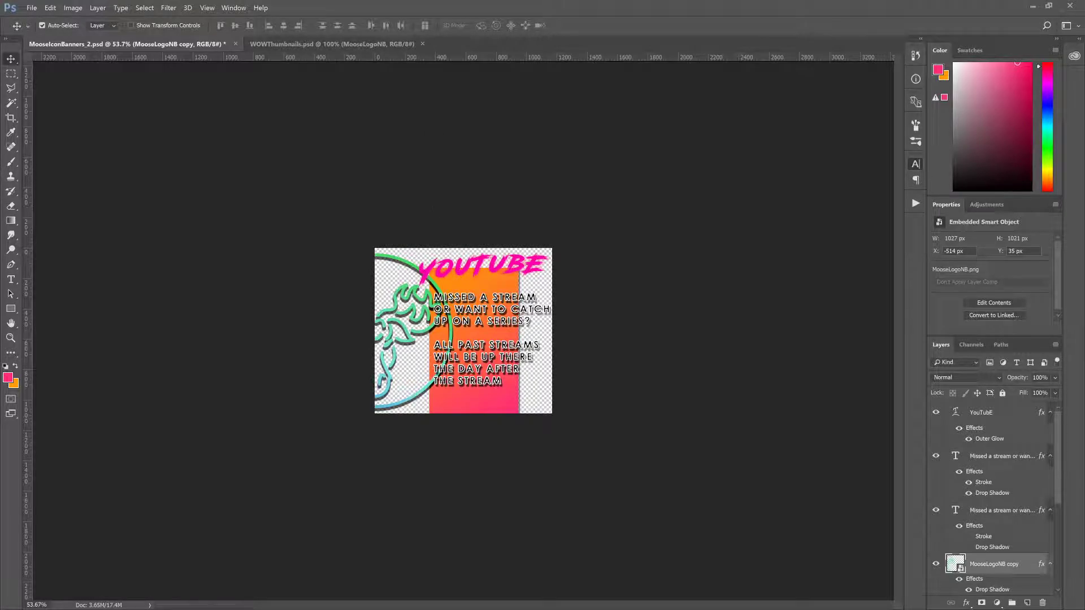
{"action": "left_click_drag", "start_coordinate": [398, 336], "coordinate": [569, 332]}
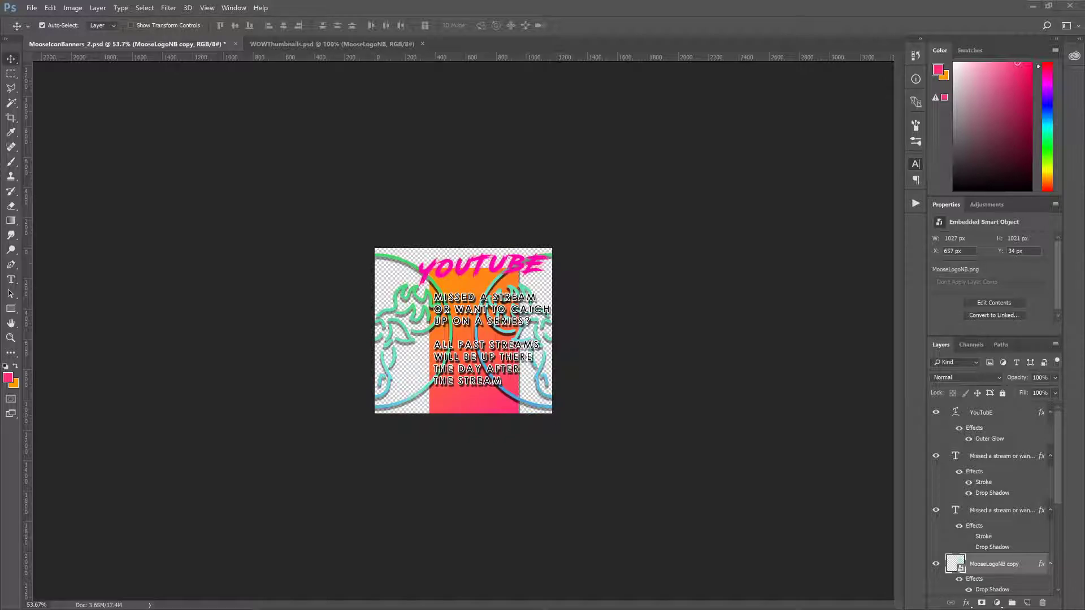
Step: Hide the MooseLogoNB copy layer and keep the original moose logo visible
{"action": "scroll", "coordinate": [991, 497], "scroll_direction": "down", "scroll_amount": 5}
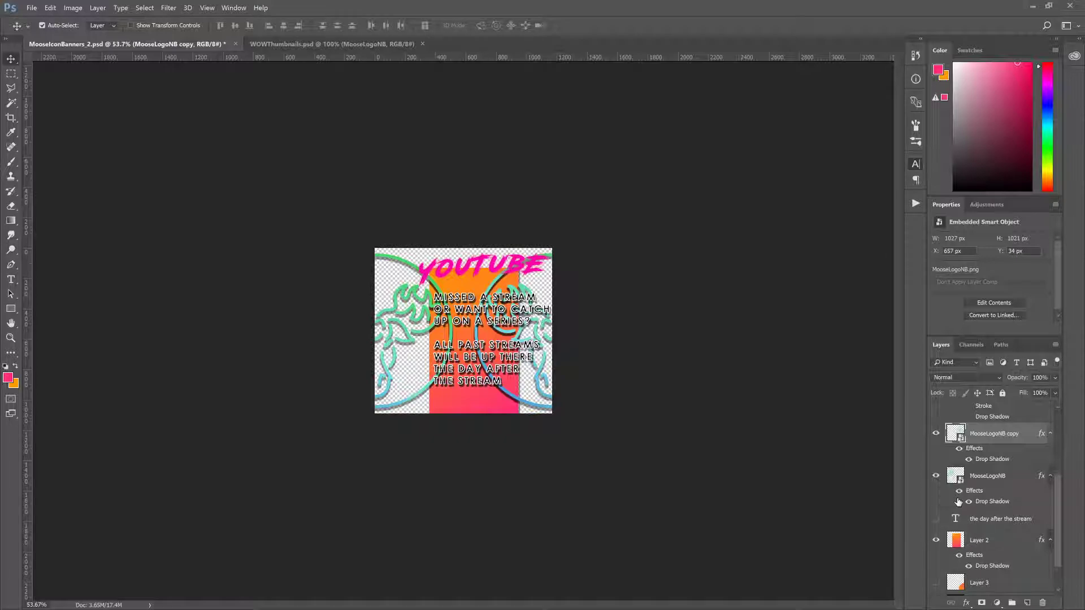
{"action": "left_click", "coordinate": [935, 477]}
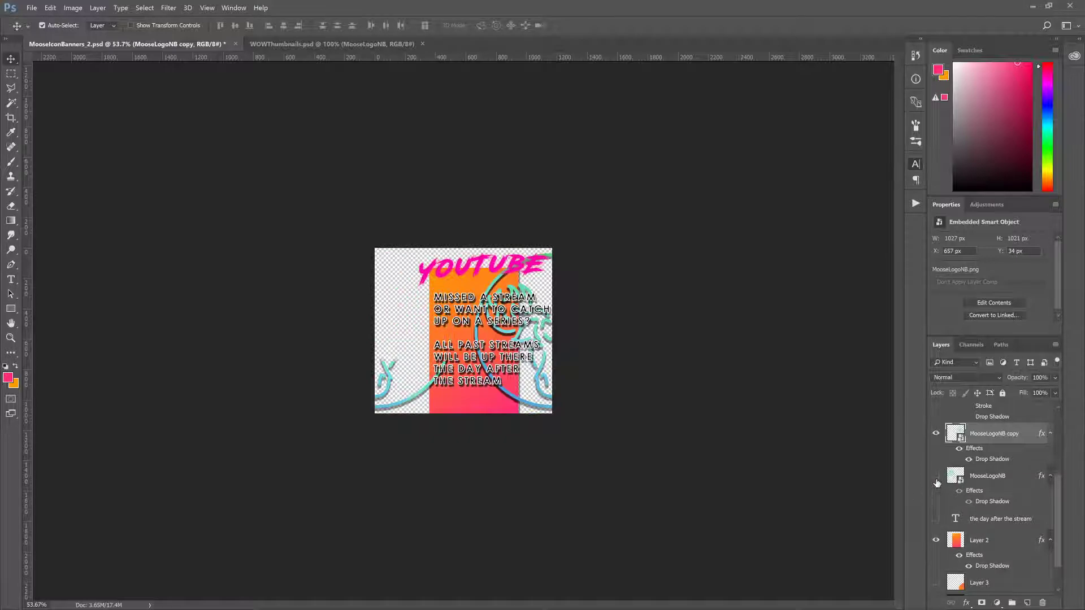
{"action": "left_click", "coordinate": [936, 477]}
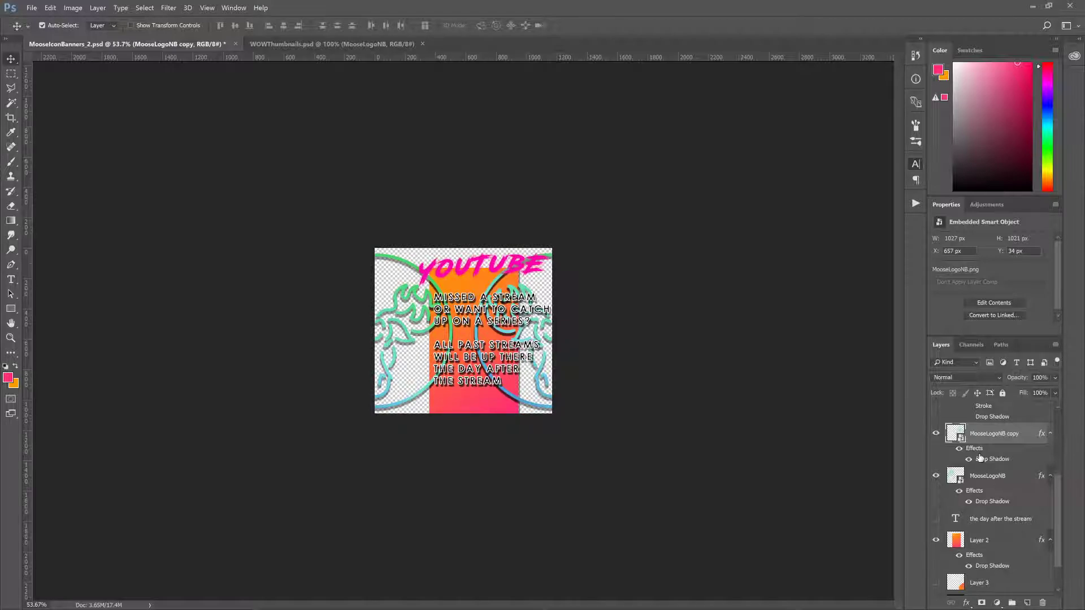
{"action": "left_click", "coordinate": [936, 433]}
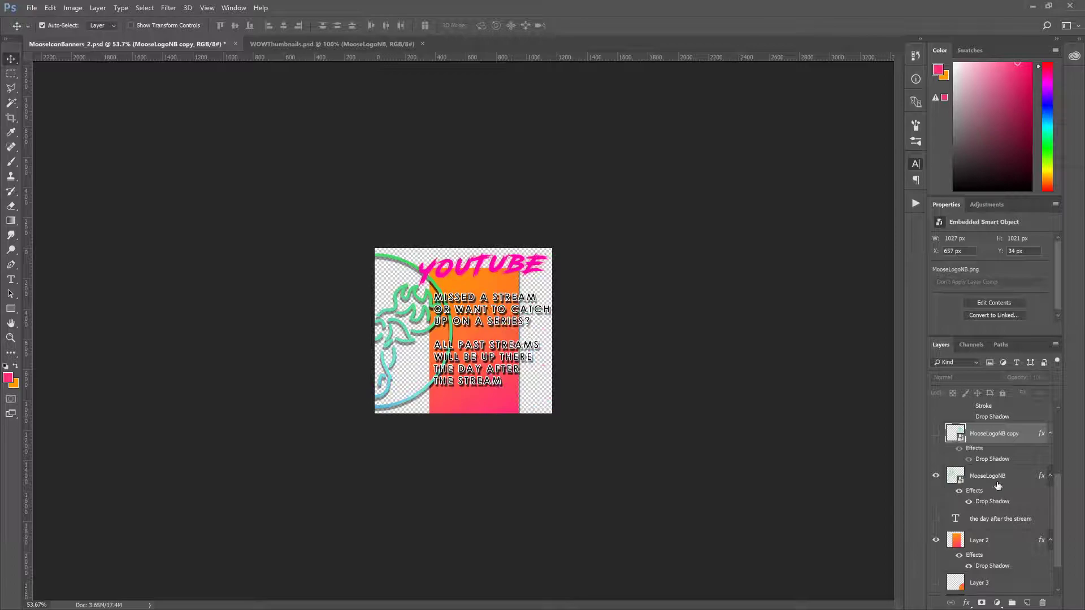
Step: Group the YouTube title, both "Missed a stream" text layers, the MooseLogoNB layer and the Layer 2 gradient rectangle together
{"action": "left_click", "coordinate": [991, 502]}
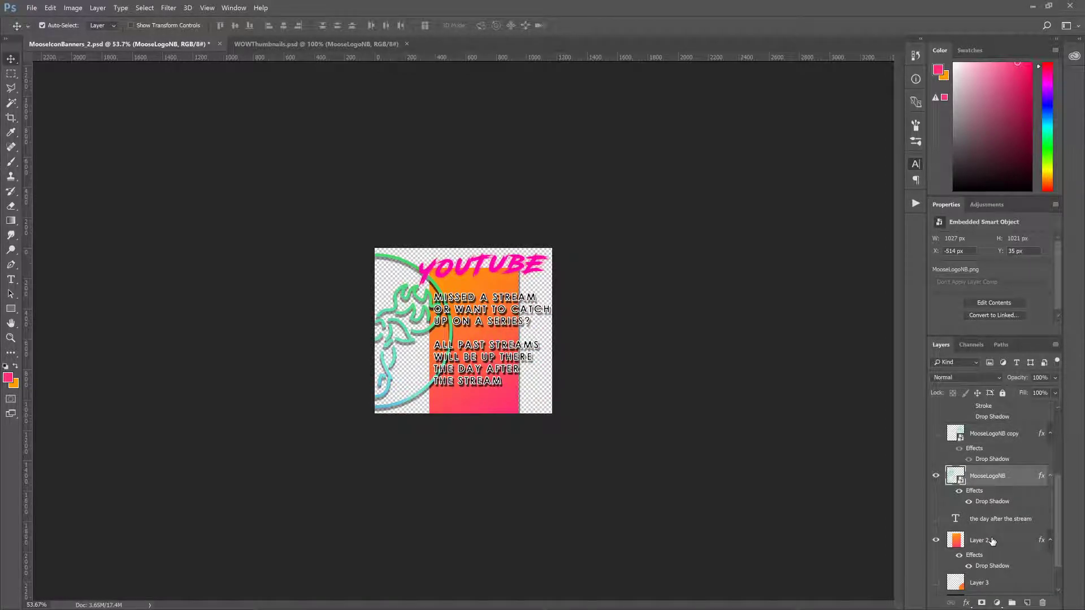
{"action": "scroll", "coordinate": [993, 541], "scroll_direction": "down", "scroll_amount": 1}
{"action": "scroll", "coordinate": [995, 542], "scroll_direction": "up", "scroll_amount": 4}
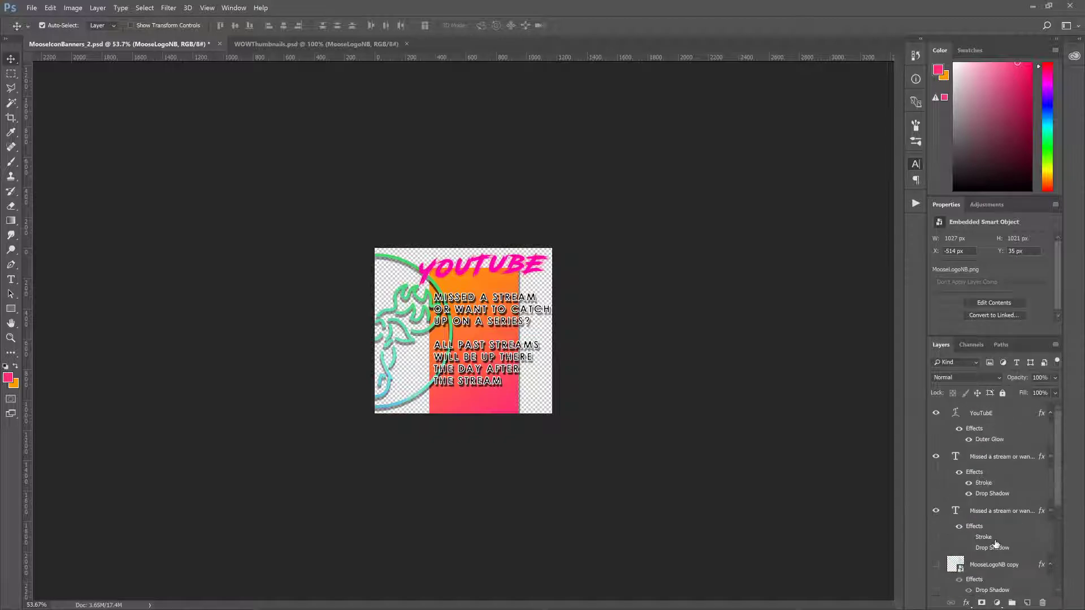
{"action": "scroll", "coordinate": [997, 542], "scroll_direction": "down", "scroll_amount": 3}
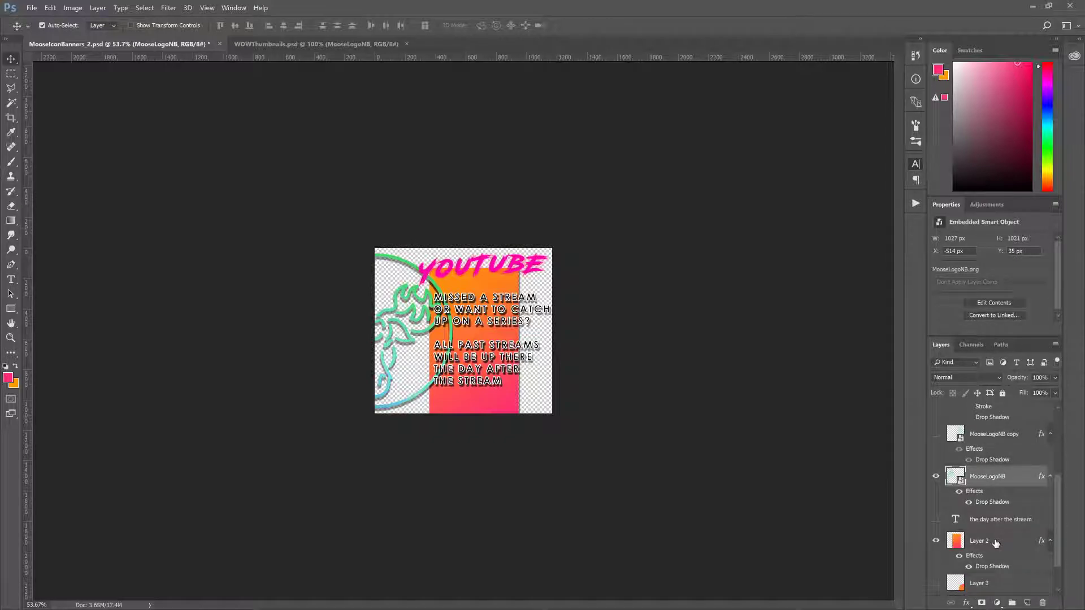
{"action": "scroll", "coordinate": [1035, 544], "scroll_direction": "up", "scroll_amount": 3}
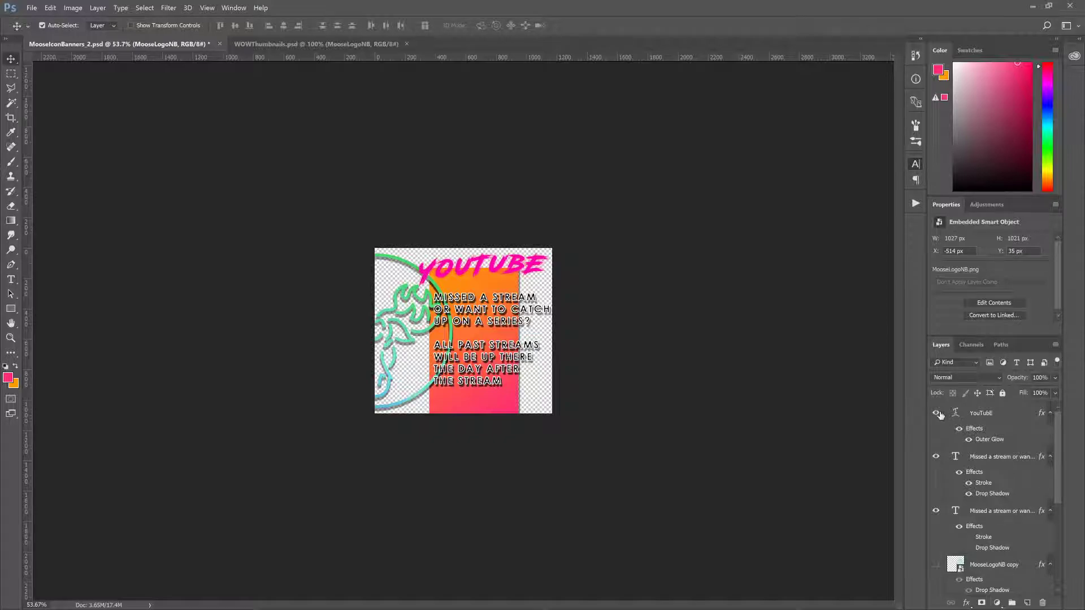
{"action": "left_click", "coordinate": [996, 413]}
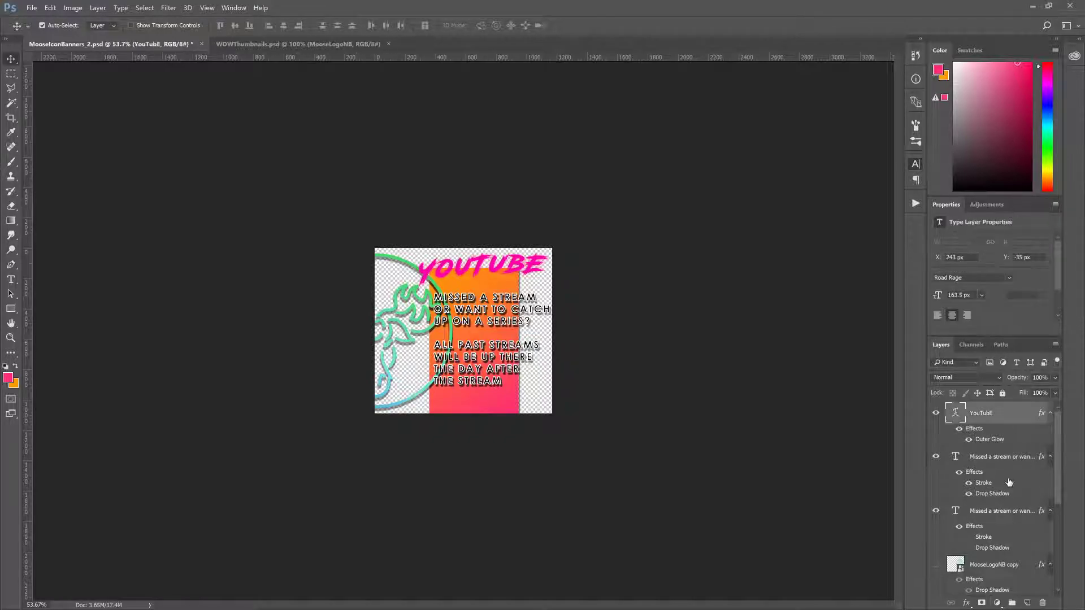
{"action": "left_click", "coordinate": [998, 511], "text": "shift"}
{"action": "scroll", "coordinate": [998, 512], "scroll_direction": "down", "scroll_amount": 5}
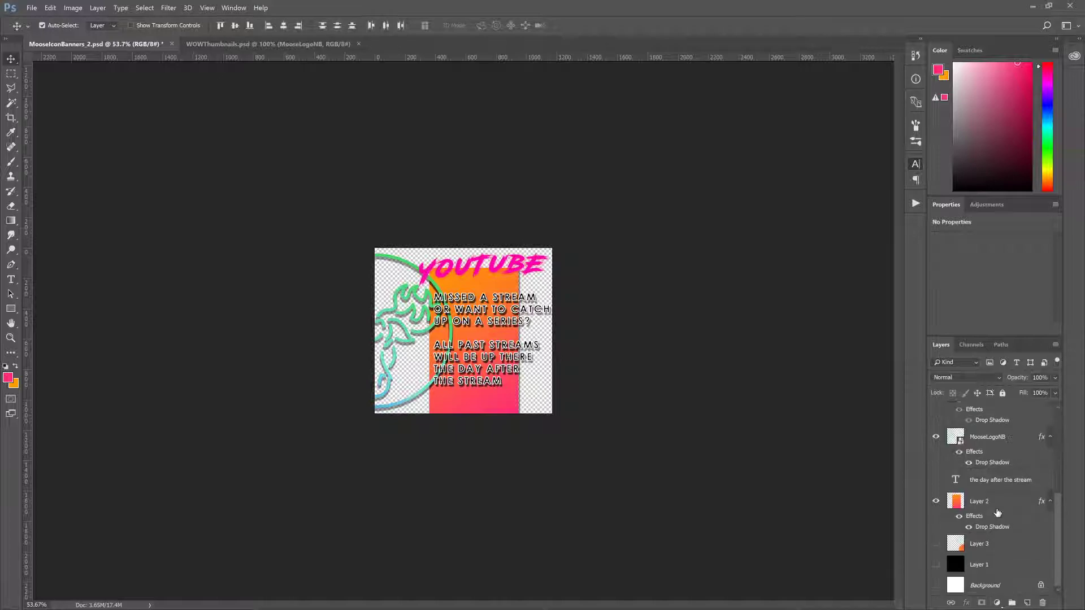
{"action": "left_click", "coordinate": [987, 441], "text": "ctrl"}
{"action": "left_click", "coordinate": [992, 505], "text": "ctrl"}
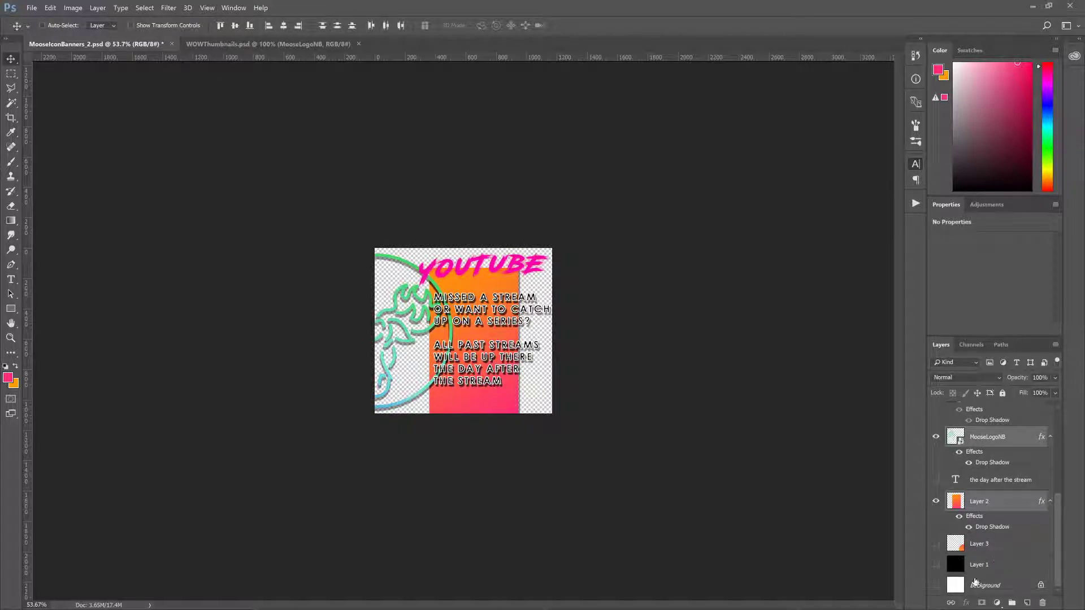
{"action": "scroll", "coordinate": [992, 530], "scroll_direction": "up", "scroll_amount": 5}
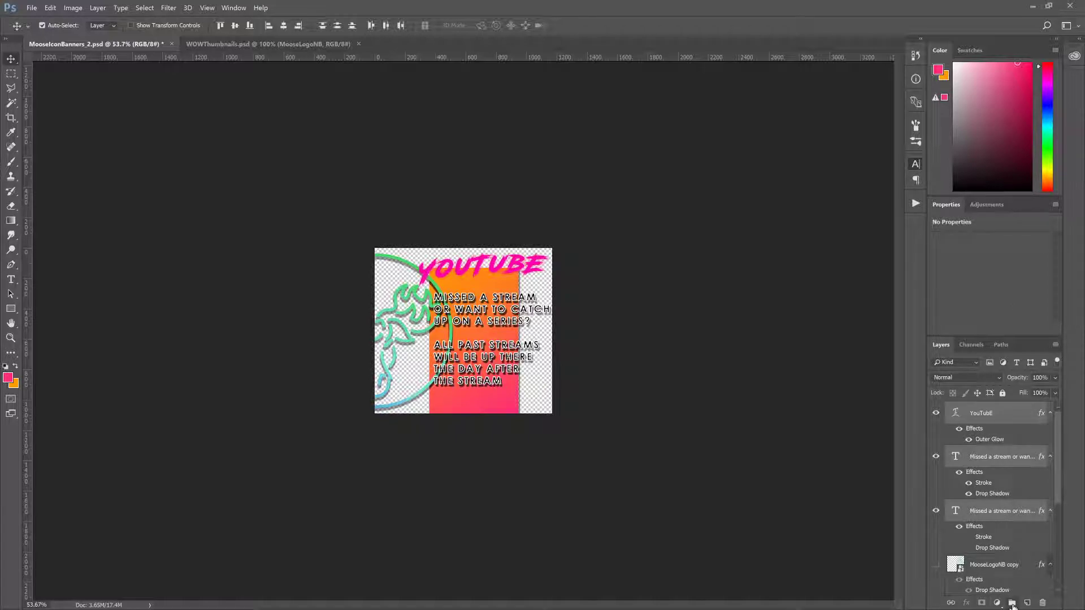
{"action": "left_click", "coordinate": [1012, 605]}
Step: Rename the new layer group as YouTube
{"action": "double_click", "coordinate": [977, 408]}
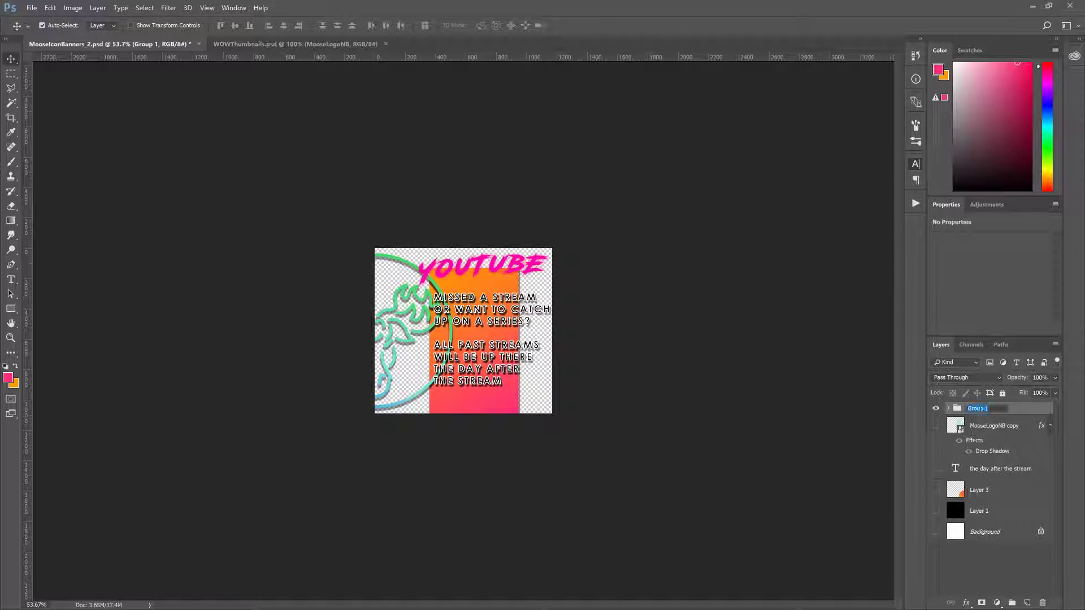
{"action": "type", "text": "YouTube"}
{"action": "key", "text": "Return"}
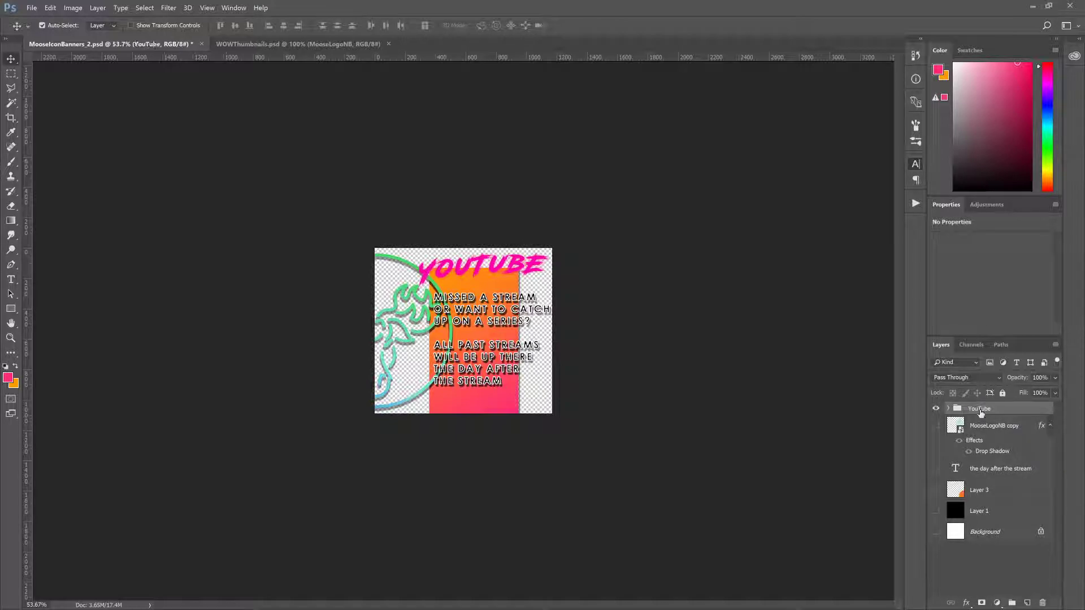
Step: Hide the YouTube group and show the MooseLogoNB copy layer
{"action": "left_click", "coordinate": [936, 408]}
{"action": "left_click", "coordinate": [937, 424]}
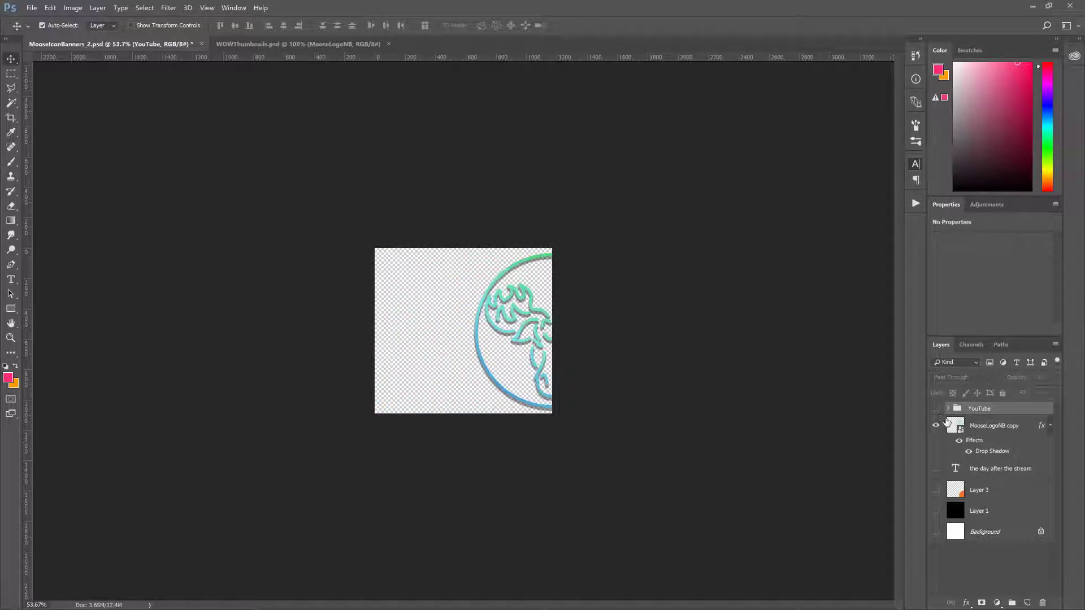
Step: Duplicate the Layer 2 gradient rectangle inside the YouTube group
{"action": "left_click", "coordinate": [947, 408]}
{"action": "scroll", "coordinate": [982, 542], "scroll_direction": "down", "scroll_amount": 3}
{"action": "scroll", "coordinate": [982, 542], "scroll_direction": "down", "scroll_amount": 2}
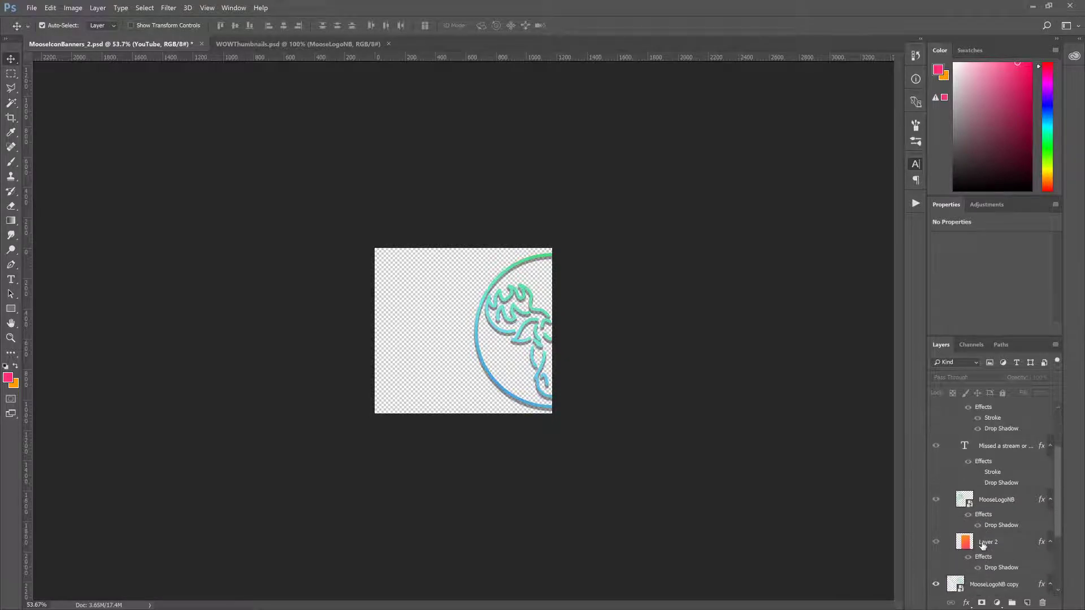
{"action": "left_click", "coordinate": [992, 541]}
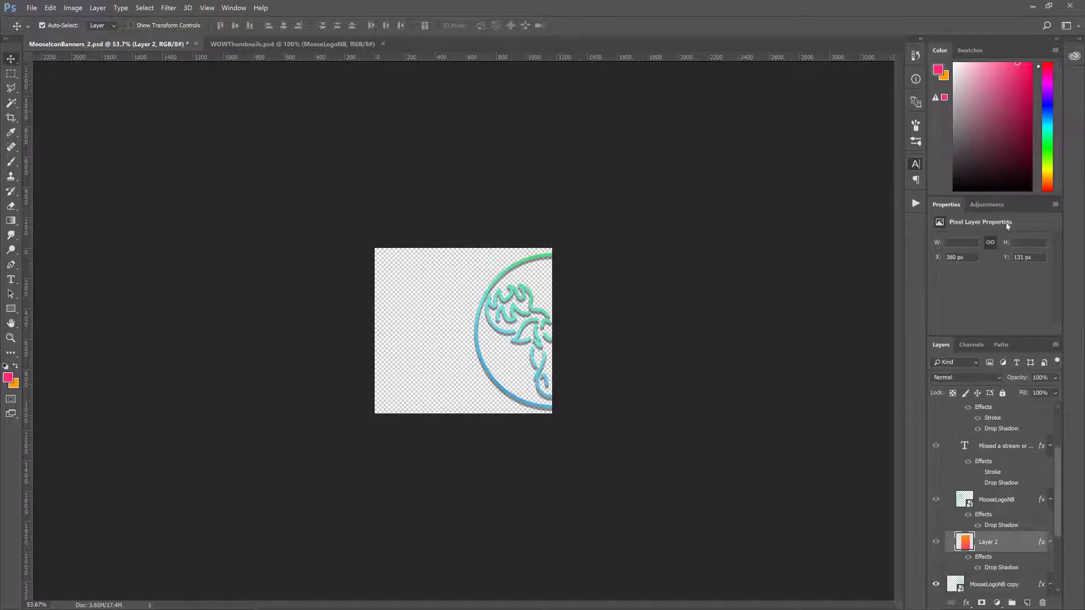
{"action": "key", "text": "ctrl+j"}
Step: Take the rectangle copy out of the group to below MooseLogoNB copy, and reposition it up and left at about X 106 px, Y -223 px
{"action": "scroll", "coordinate": [959, 504], "scroll_direction": "down", "scroll_amount": 2}
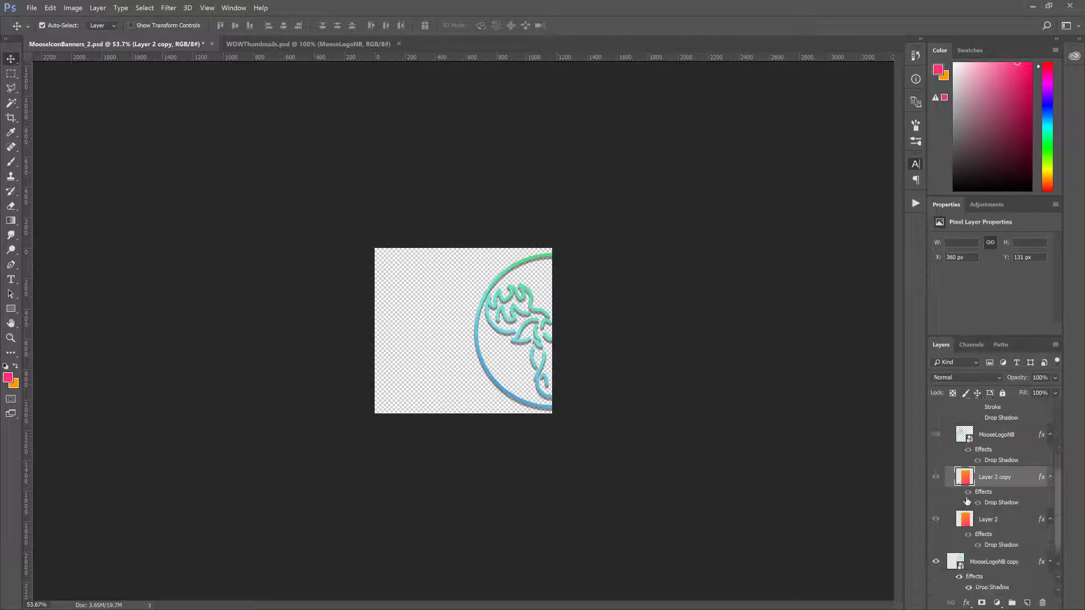
{"action": "scroll", "coordinate": [959, 505], "scroll_direction": "down", "scroll_amount": 1}
{"action": "left_click_drag", "start_coordinate": [989, 456], "coordinate": [993, 529]}
{"action": "scroll", "coordinate": [963, 481], "scroll_direction": "up", "scroll_amount": 3}
{"action": "scroll", "coordinate": [964, 481], "scroll_direction": "down", "scroll_amount": 3}
{"action": "left_click", "coordinate": [948, 408]}
{"action": "left_click_drag", "start_coordinate": [987, 434], "coordinate": [988, 504]}
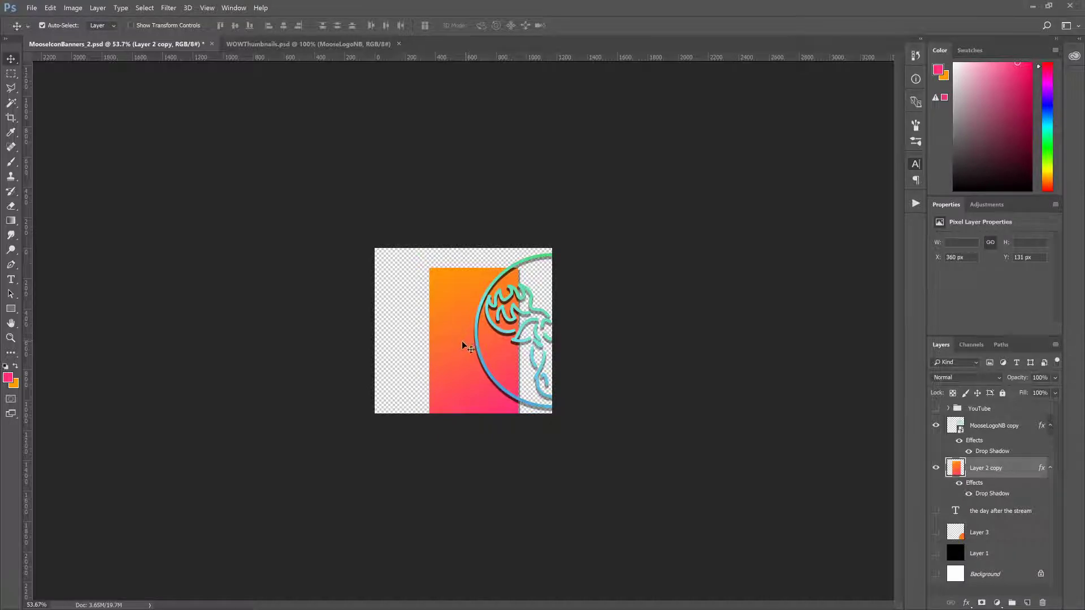
{"action": "left_click_drag", "start_coordinate": [463, 341], "coordinate": [422, 286]}
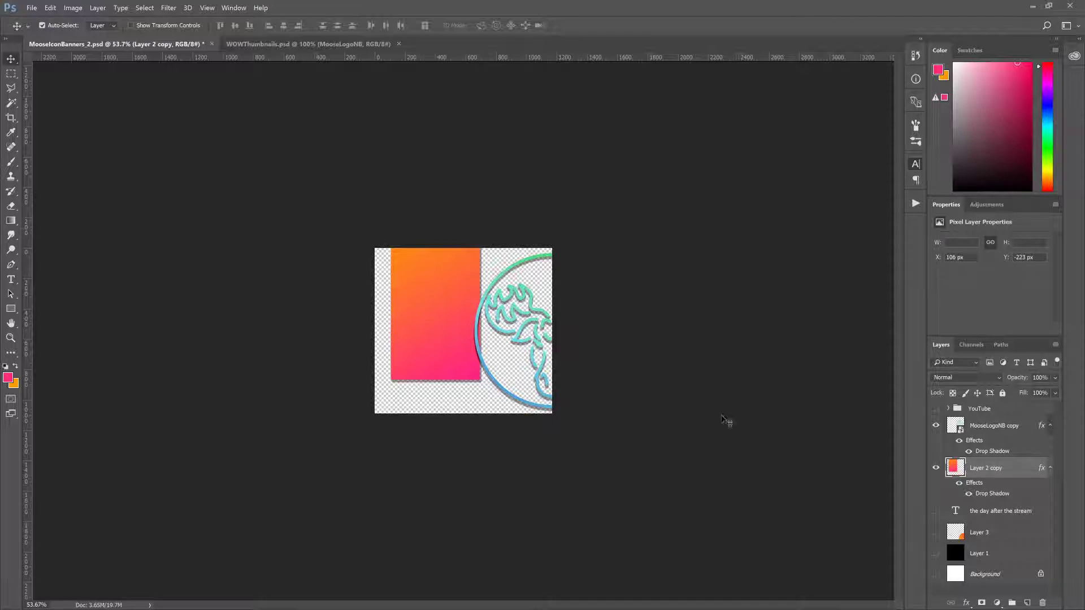
Step: Duplicate the YouTube title and place the copy outside the group, directly above the MooseLogoNB copy layer
{"action": "left_click", "coordinate": [948, 408]}
{"action": "left_click", "coordinate": [997, 428]}
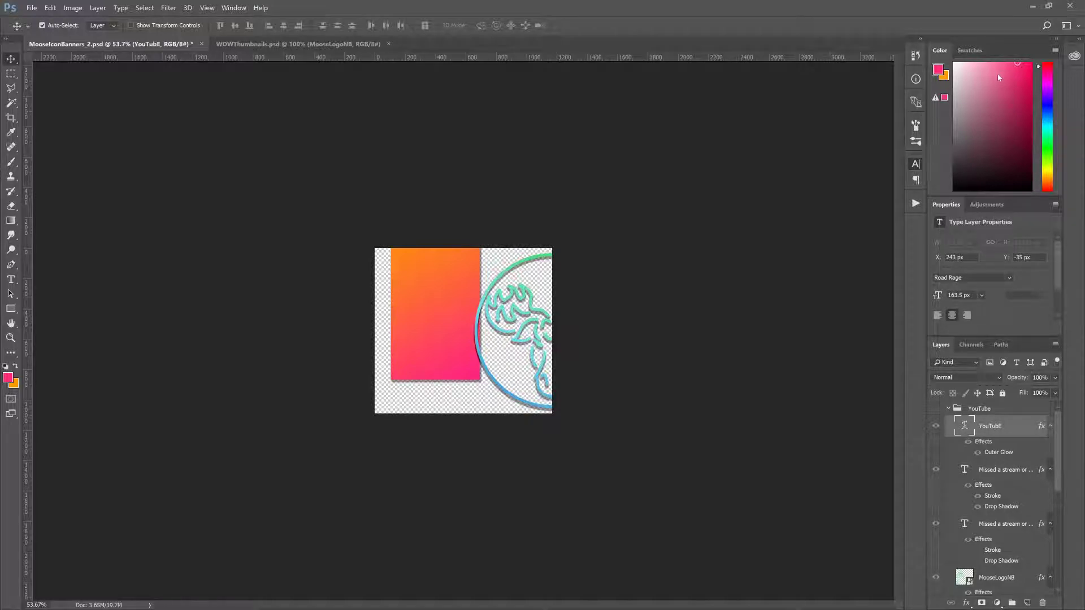
{"action": "key", "text": "ctrl+j"}
{"action": "left_click_drag", "start_coordinate": [957, 419], "coordinate": [999, 461]}
{"action": "left_click", "coordinate": [950, 451]}
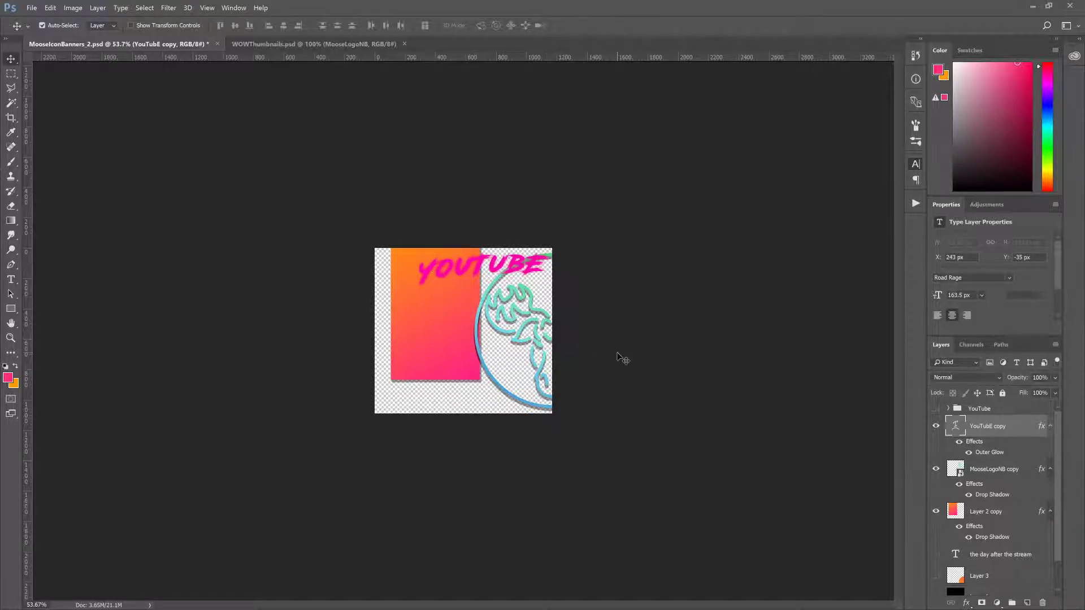
Step: Move the title copy left over the gradient rectangle to about X 4 px and rotate it slightly counterclockwise
{"action": "left_click_drag", "start_coordinate": [494, 272], "coordinate": [461, 270]}
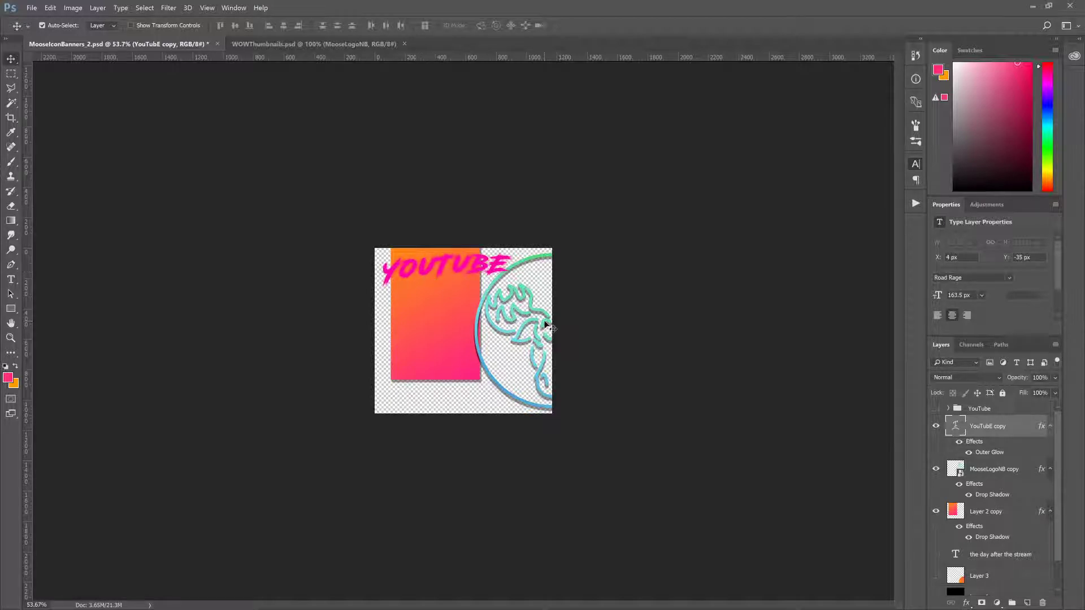
{"action": "key", "text": "ctrl+t"}
{"action": "left_click_drag", "start_coordinate": [533, 231], "coordinate": [531, 228]}
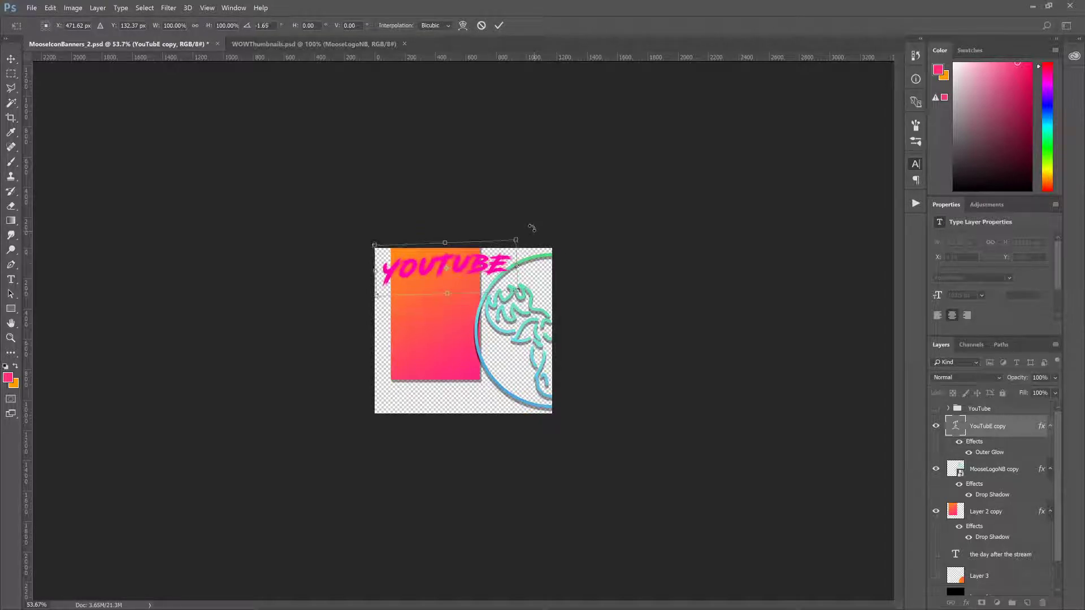
{"action": "key", "text": "Return"}
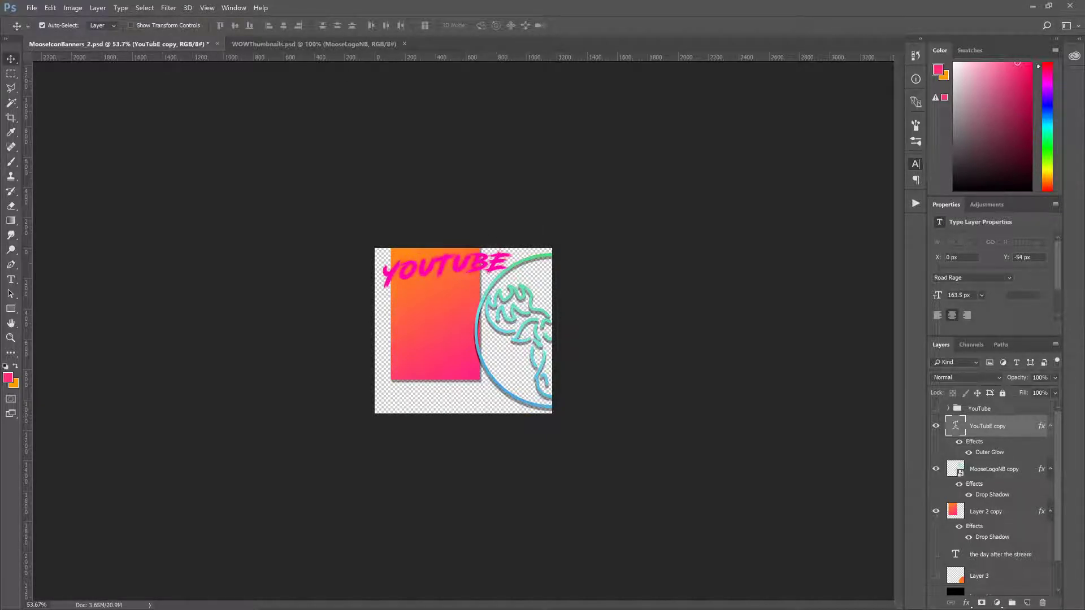
Step: Change the title copy's text to "Schedule" and move it right to about X -51 px, Y -75 px
{"action": "left_click", "coordinate": [11, 279]}
{"action": "left_click_drag", "start_coordinate": [510, 264], "coordinate": [321, 284]}
{"action": "type", "text": "SC"}
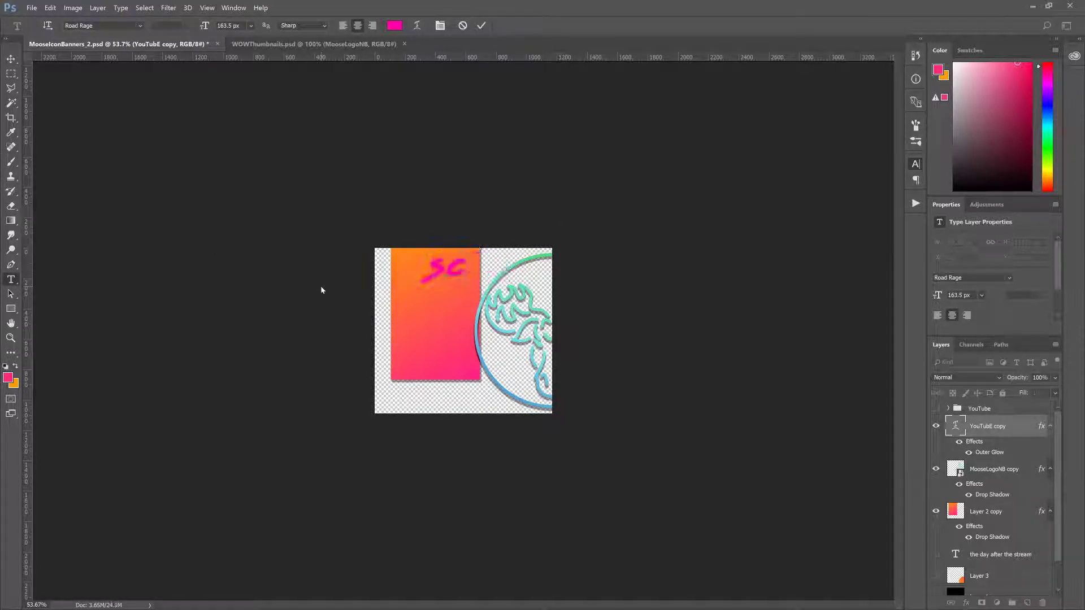
{"action": "type", "text": "HCHEDULE"}
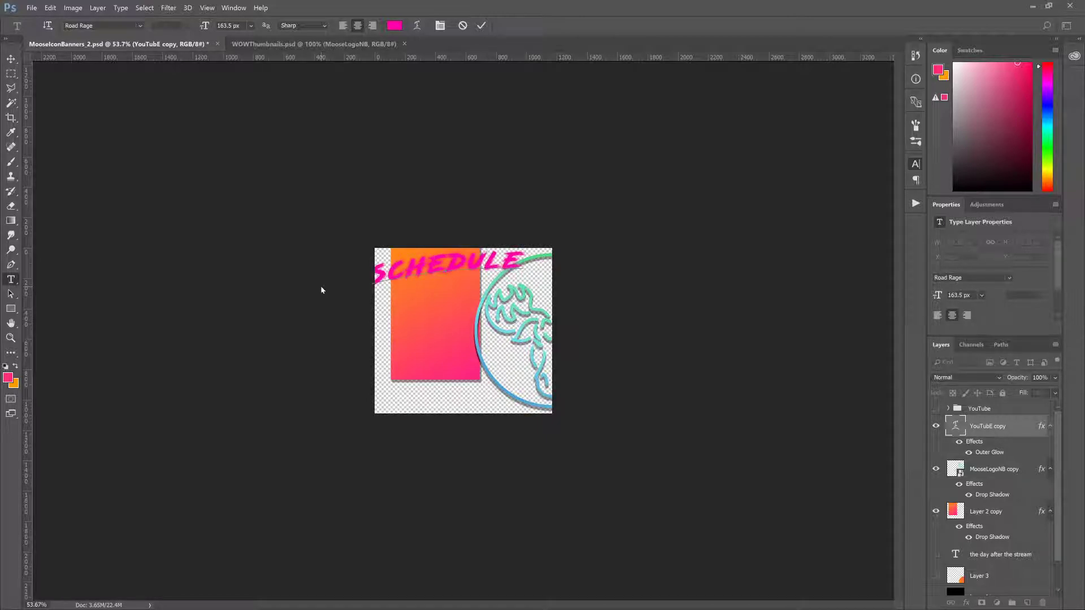
{"action": "left_click", "coordinate": [481, 26]}
{"action": "left_click", "coordinate": [11, 58]}
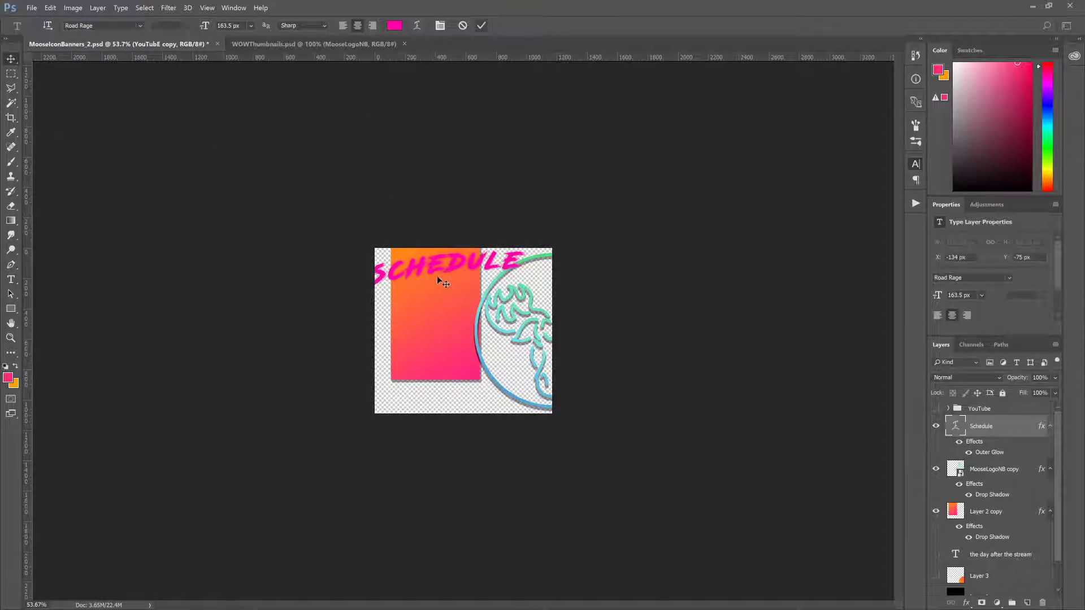
{"action": "left_click_drag", "start_coordinate": [436, 276], "coordinate": [434, 270]}
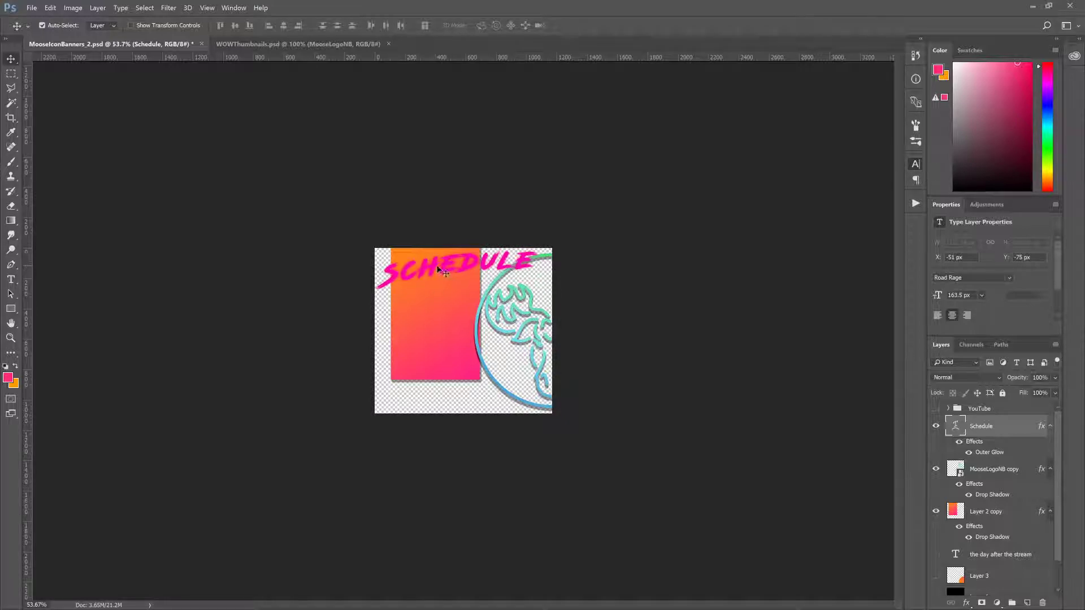
Step: Replace the Schedule title's last letter with a capital E and lower the gradient rectangle to about Y -135 px
{"action": "left_click", "coordinate": [11, 279]}
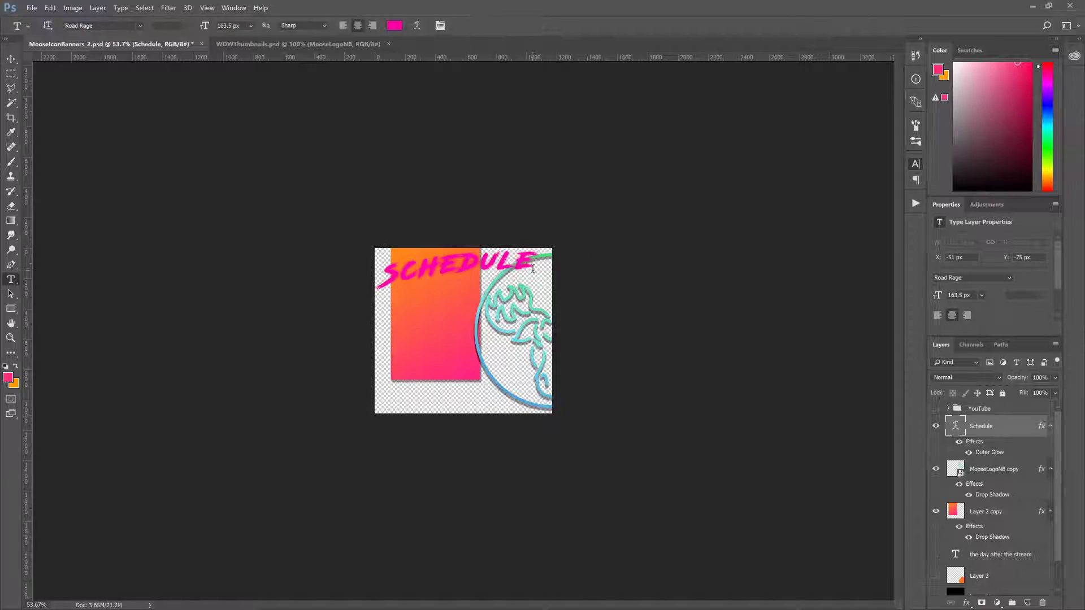
{"action": "left_click_drag", "start_coordinate": [530, 264], "coordinate": [511, 266]}
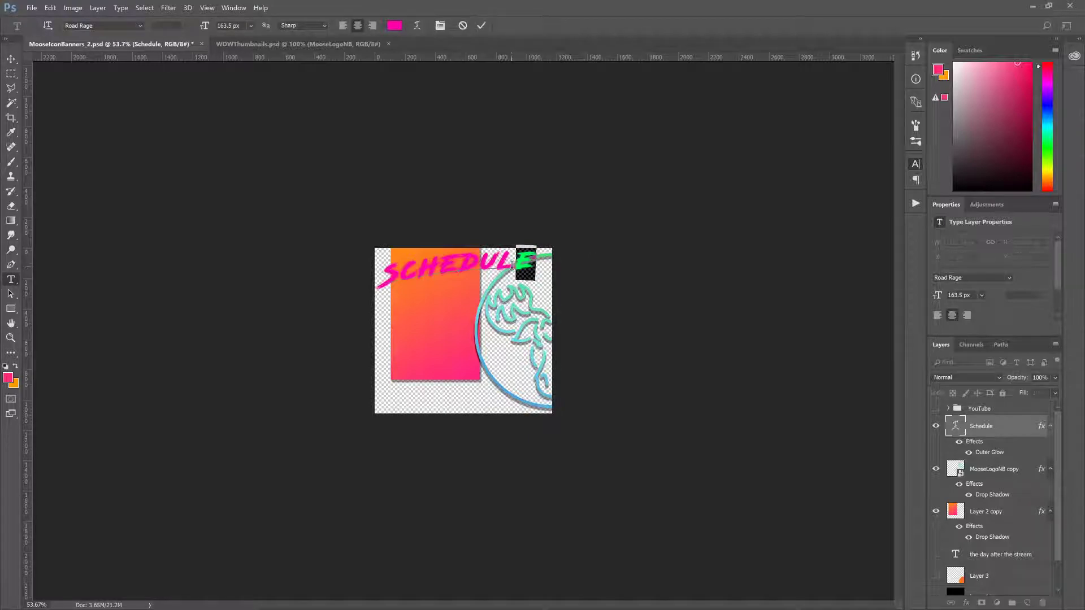
{"action": "type", "text": "E"}
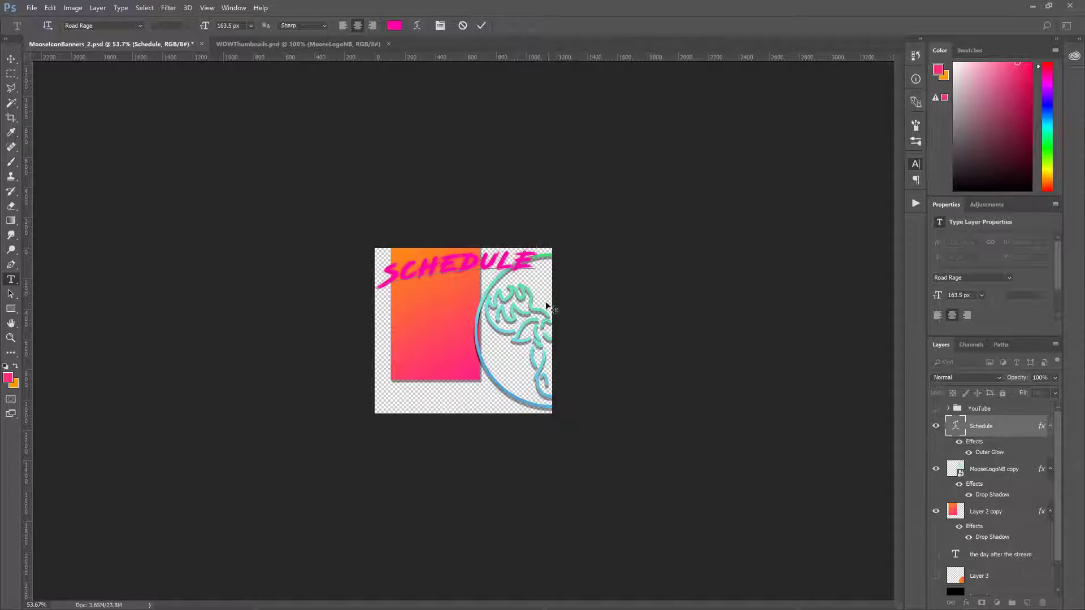
{"action": "left_click", "coordinate": [480, 29]}
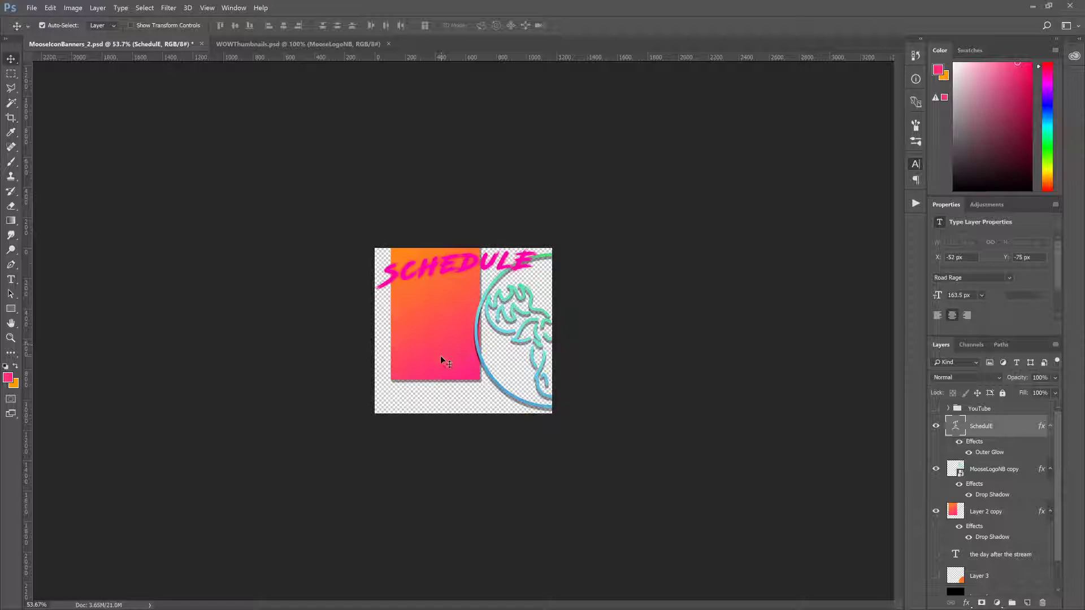
{"action": "left_click_drag", "start_coordinate": [445, 360], "coordinate": [447, 371]}
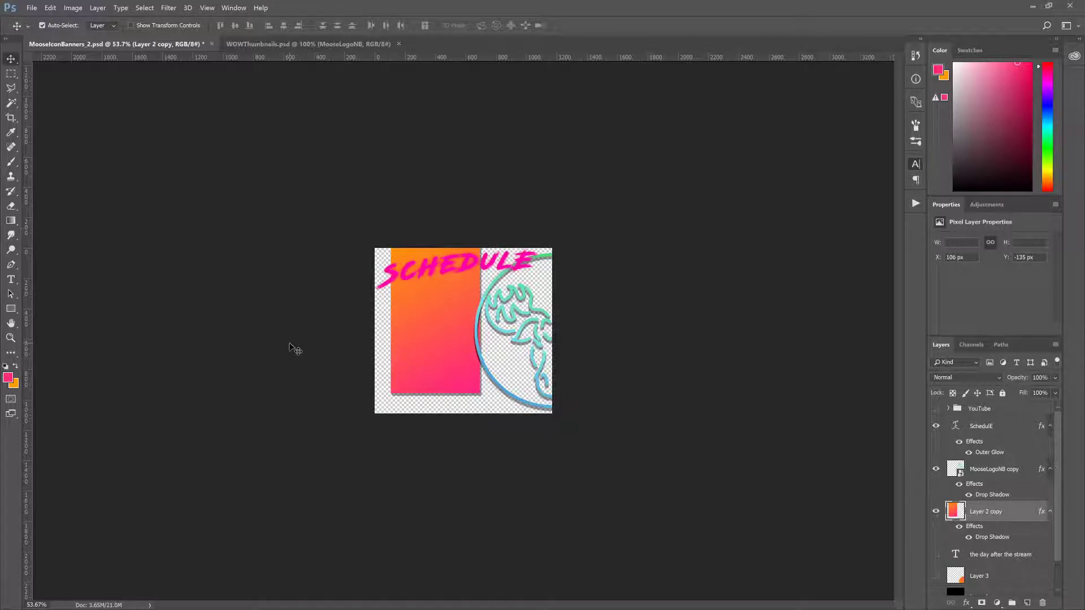
Step: Duplicate both "Missed a stream" text layers from the YouTube group and place the copies outside it, directly above the Schedule title layer
{"action": "left_click", "coordinate": [10, 279]}
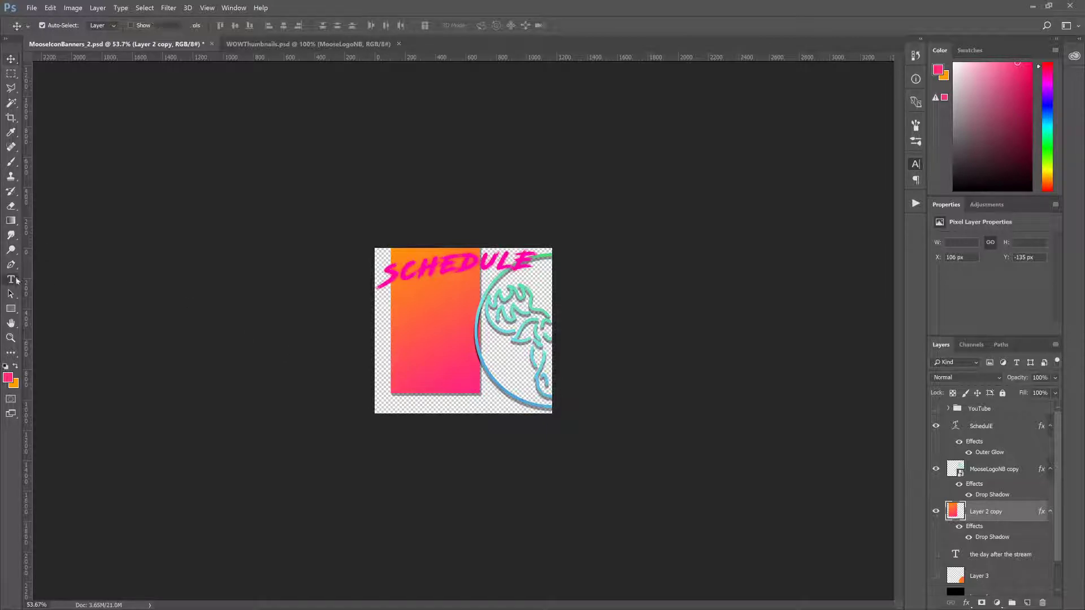
{"action": "left_click", "coordinate": [948, 409]}
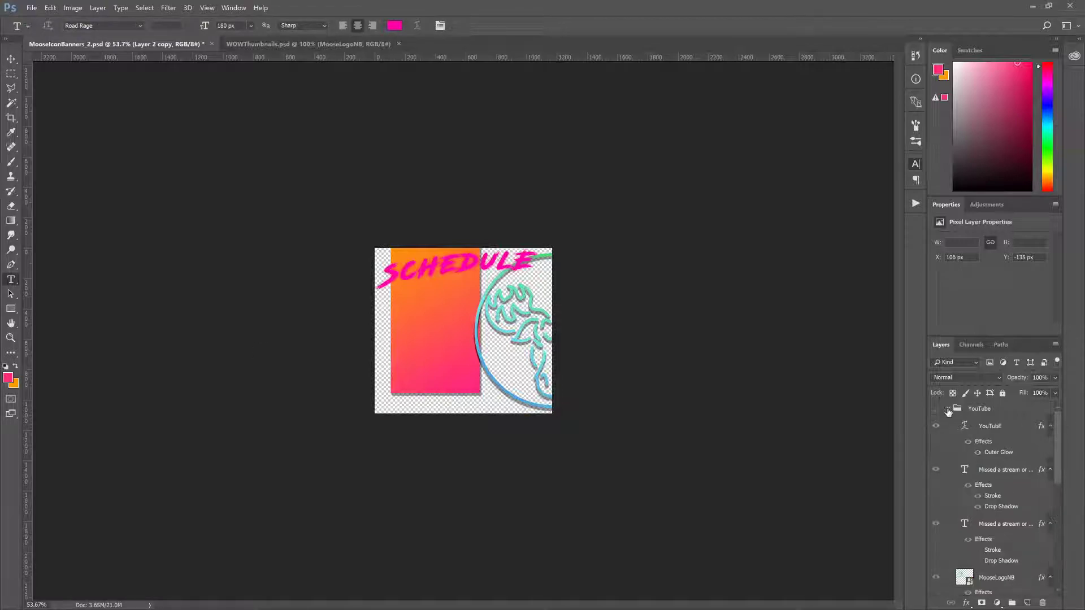
{"action": "left_click", "coordinate": [991, 476]}
{"action": "left_click", "coordinate": [997, 525], "text": "shift"}
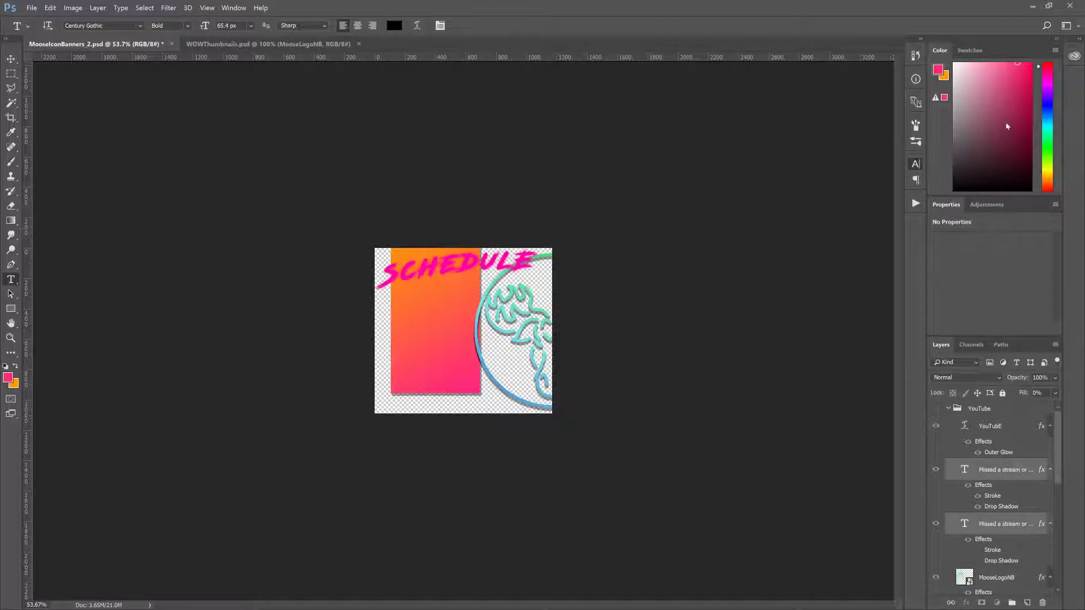
{"action": "left_click", "coordinate": [1005, 310]}
{"action": "left_click", "coordinate": [650, 184]}
{"action": "left_click_drag", "start_coordinate": [989, 469], "coordinate": [997, 529]}
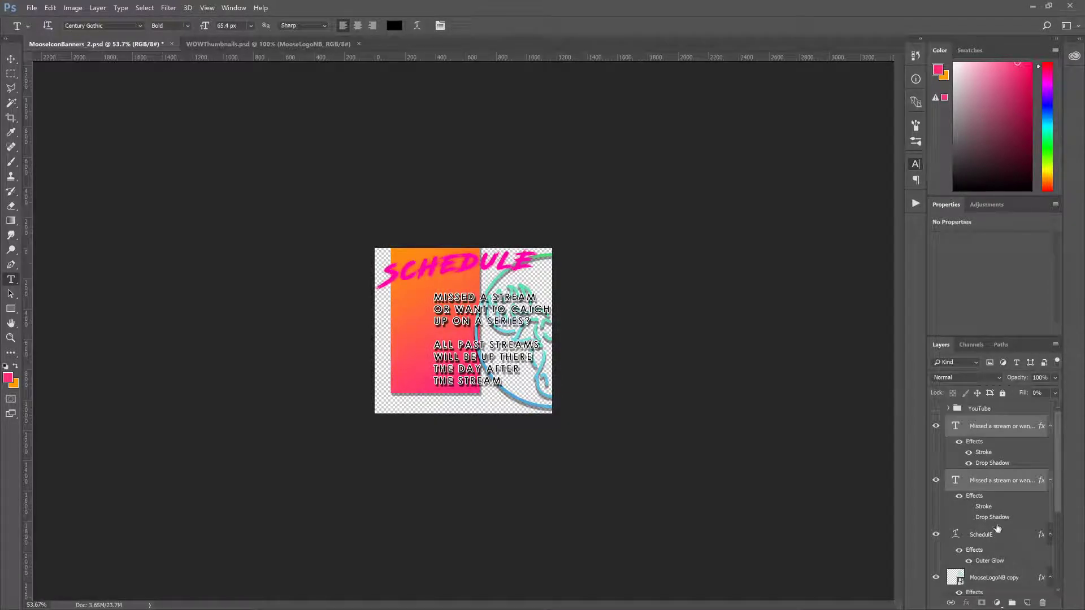
Step: Move both text copies together left and slightly up over the gradient rectangle, to about X 138 px, Y 267 px
{"action": "left_click", "coordinate": [11, 58]}
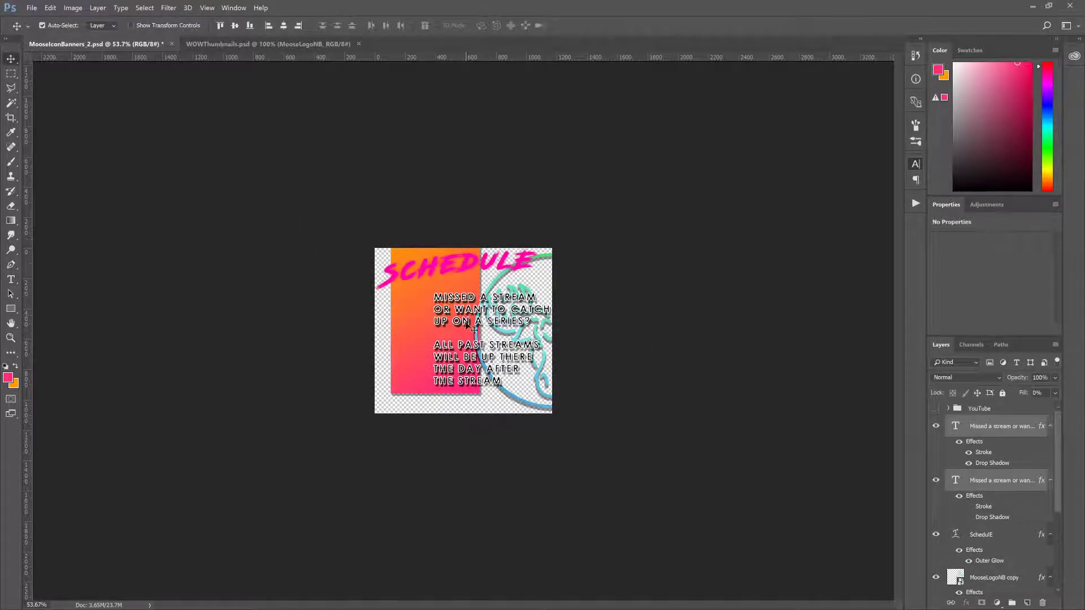
{"action": "left_click_drag", "start_coordinate": [443, 298], "coordinate": [407, 295]}
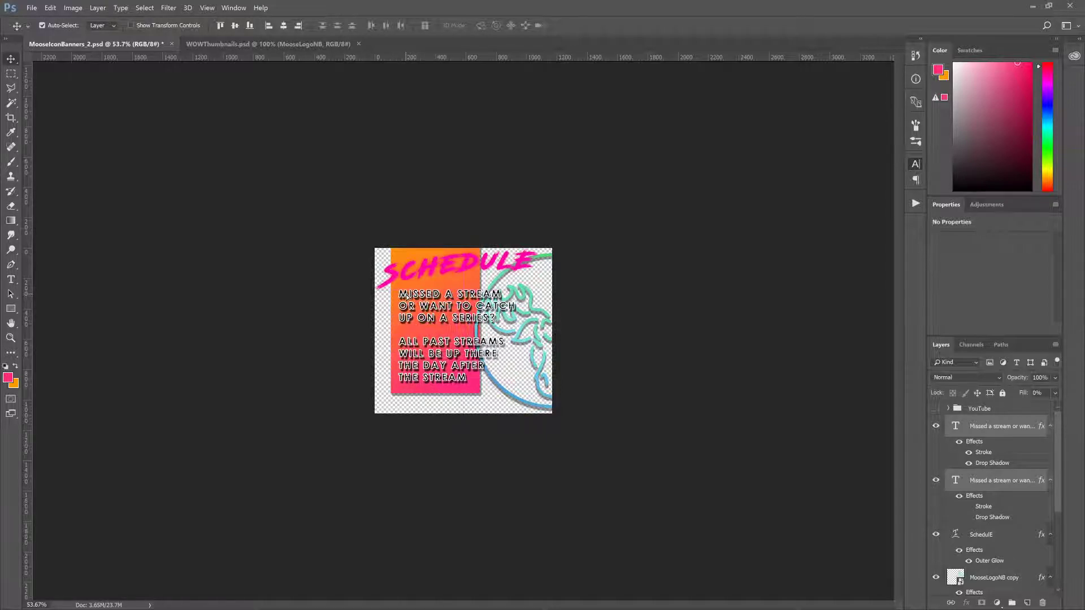
{"action": "key", "text": "Left"}
{"action": "key", "text": "Left"}
{"action": "key", "text": "Left"}
{"action": "key", "text": "Left"}
{"action": "key", "text": "Left"}
{"action": "key", "text": "Left"}
{"action": "key", "text": "Left"}
{"action": "key", "text": "Left"}
{"action": "key", "text": "Left"}
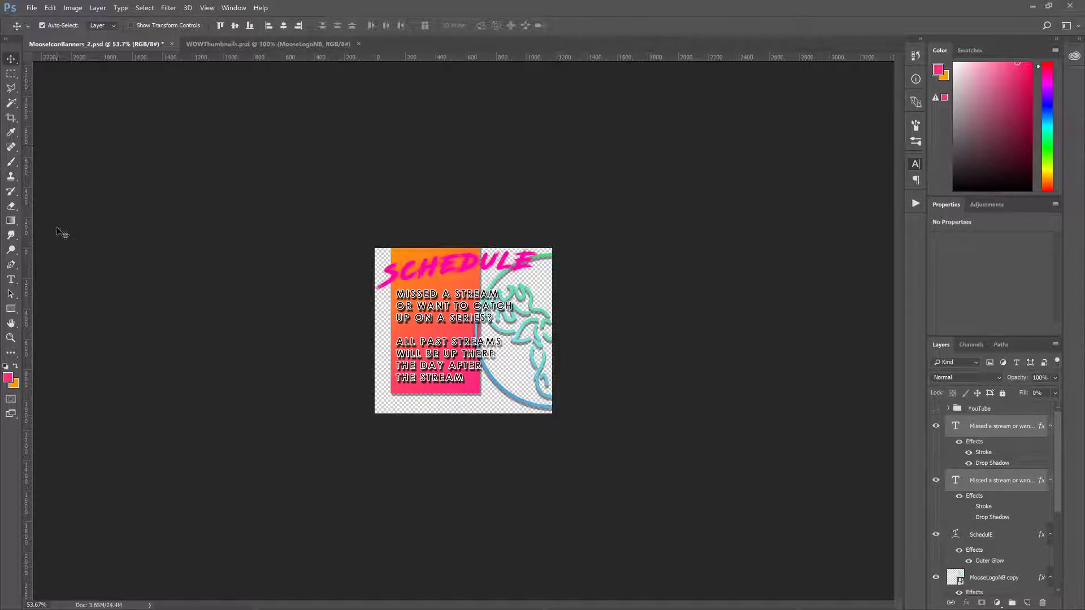
Step: Hide the lower text copy and replace the upper copy's text with "Monday - Friday" and "At 1PM to 3PM GMT", separated by a blank line
{"action": "left_click", "coordinate": [11, 280]}
{"action": "left_click", "coordinate": [982, 481]}
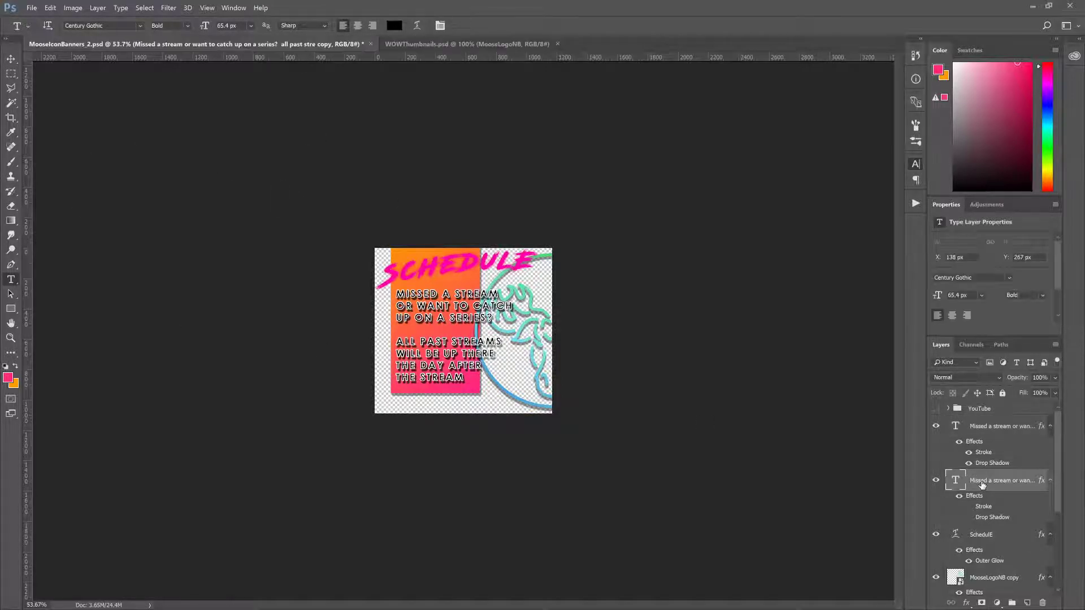
{"action": "left_click", "coordinate": [935, 480]}
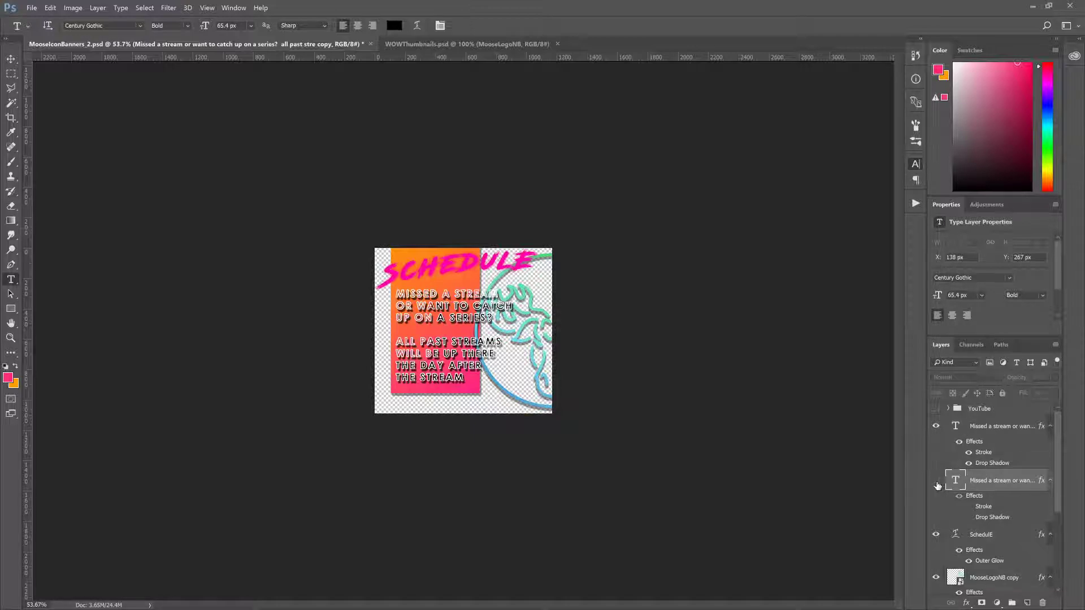
{"action": "left_click", "coordinate": [1005, 426]}
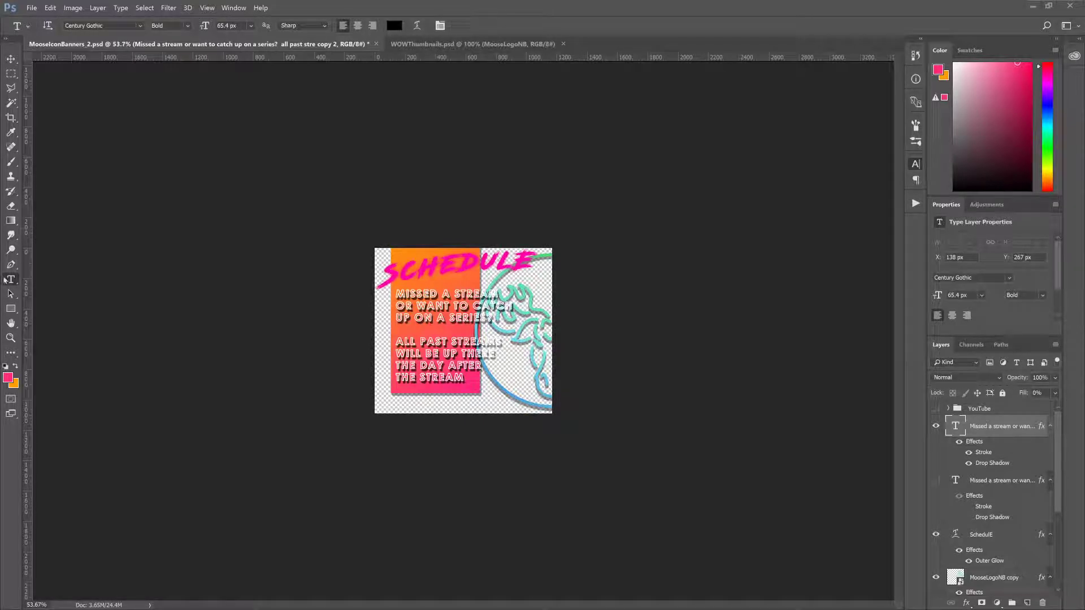
{"action": "left_click_drag", "start_coordinate": [463, 381], "coordinate": [387, 300]}
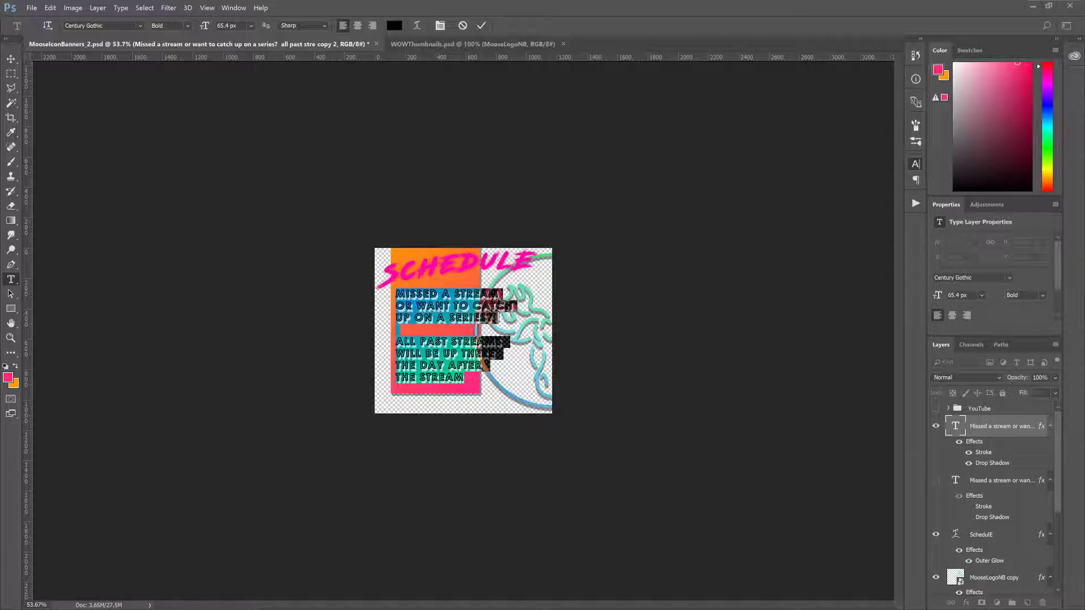
{"action": "left_click", "coordinate": [438, 337]}
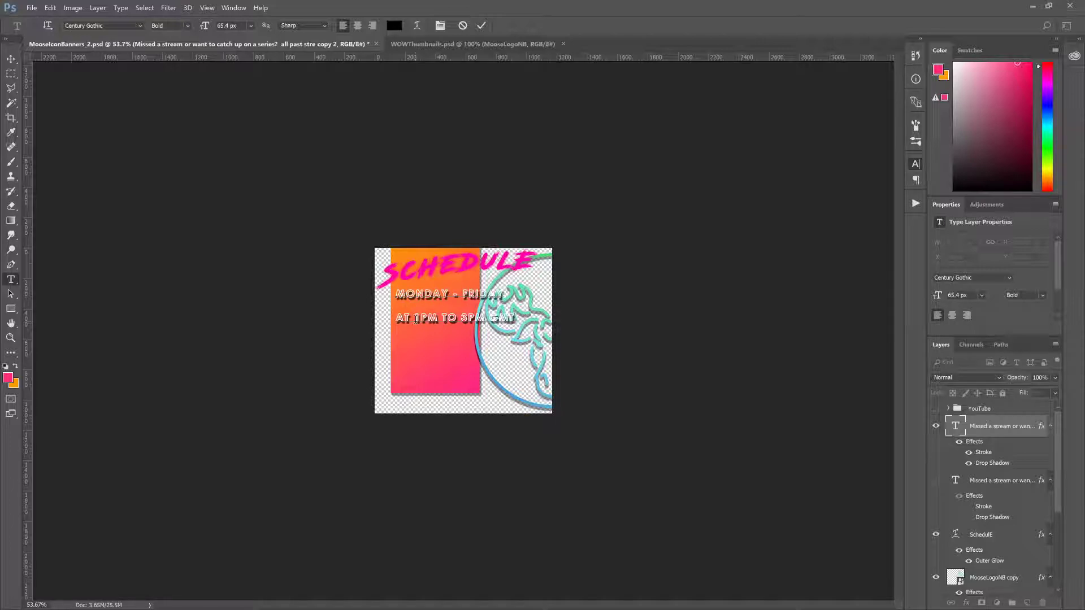
Step: Rearrange the upper text copy into the lines "Monday", "To", "Friday", a blank line, "At" and "1PM to 3PM GMT", removing the dash
{"action": "key", "text": "Return"}
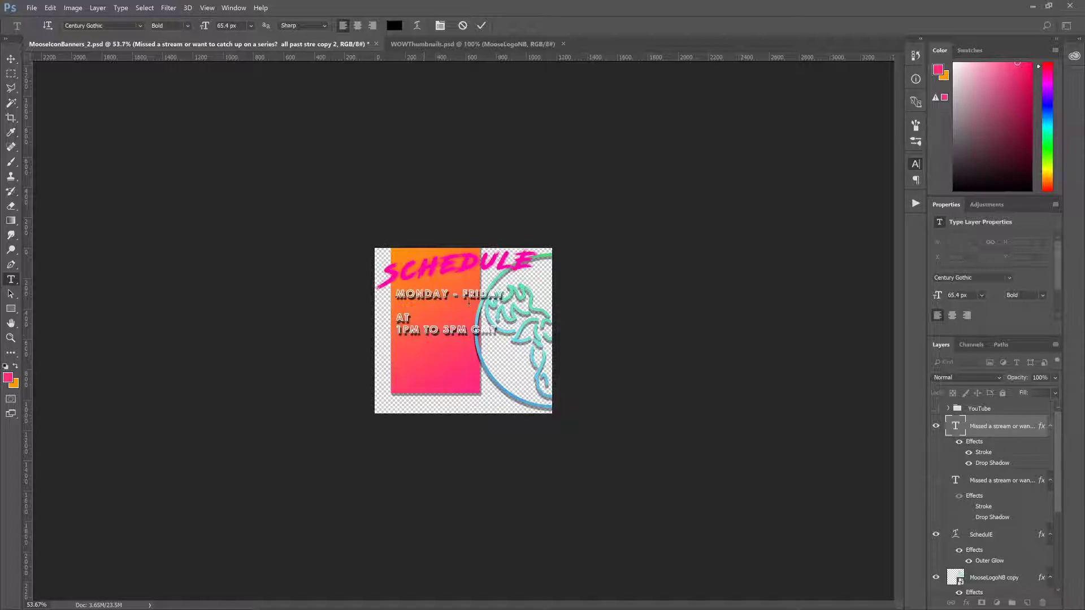
{"action": "key", "text": "BackSpace"}
{"action": "key", "text": "BackSpace"}
{"action": "key", "text": "BackSpace"}
{"action": "key", "text": "Return"}
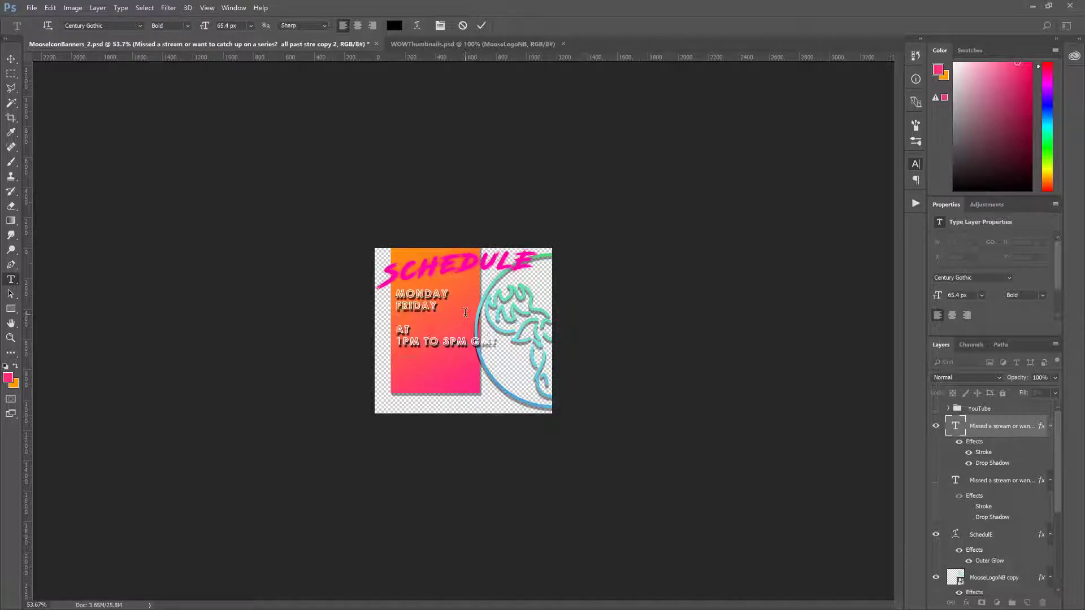
{"action": "key", "text": "Return"}
{"action": "type", "text": "TO"}
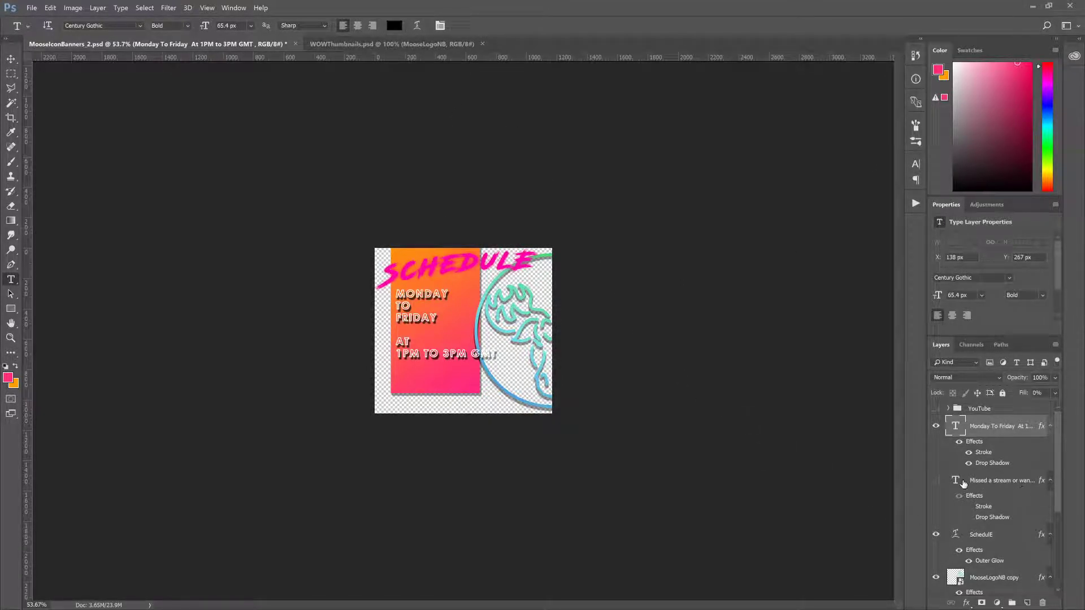
Step: Copy the finished schedule text and paste it over all the text in the lower, now visible "Missed a stream" copy
{"action": "left_click_drag", "start_coordinate": [493, 354], "coordinate": [329, 271]}
{"action": "key", "text": "ctrl+c"}
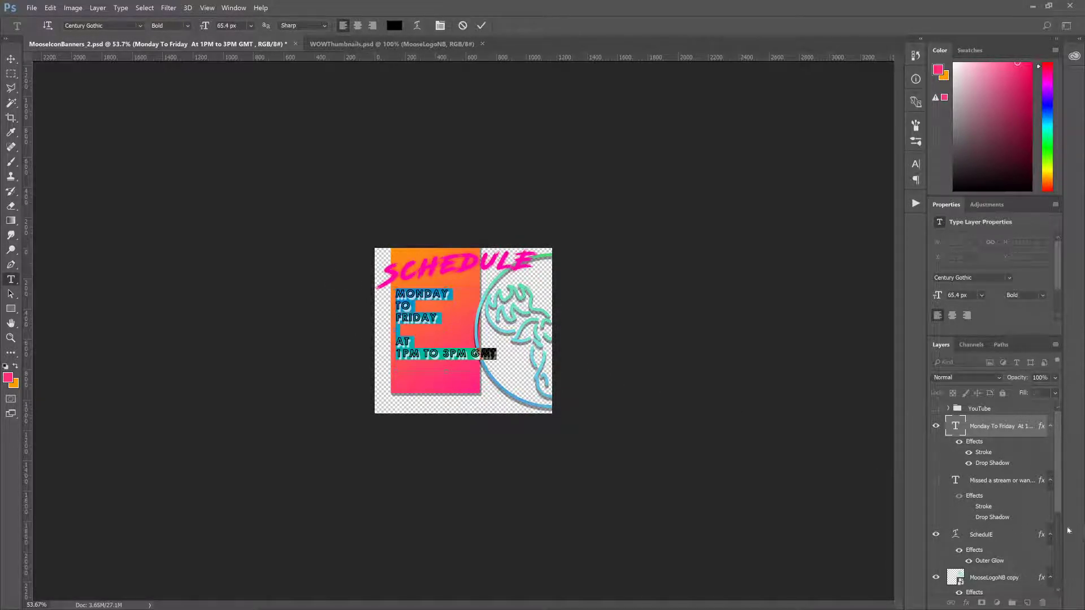
{"action": "left_click", "coordinate": [1001, 482]}
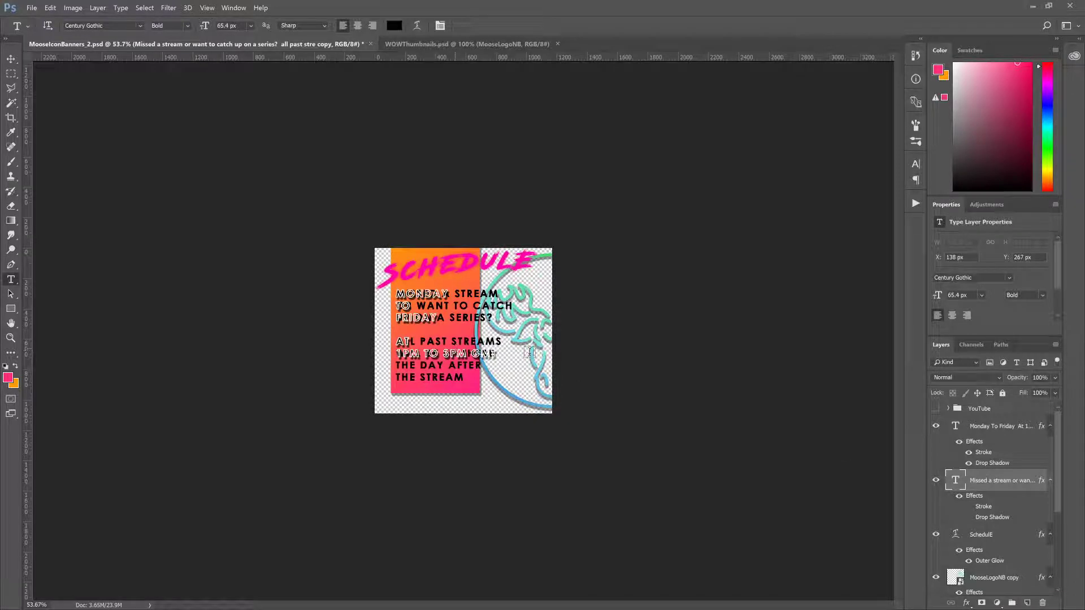
{"action": "left_click_drag", "start_coordinate": [344, 328], "coordinate": [319, 258]}
{"action": "key", "text": "ctrl+v"}
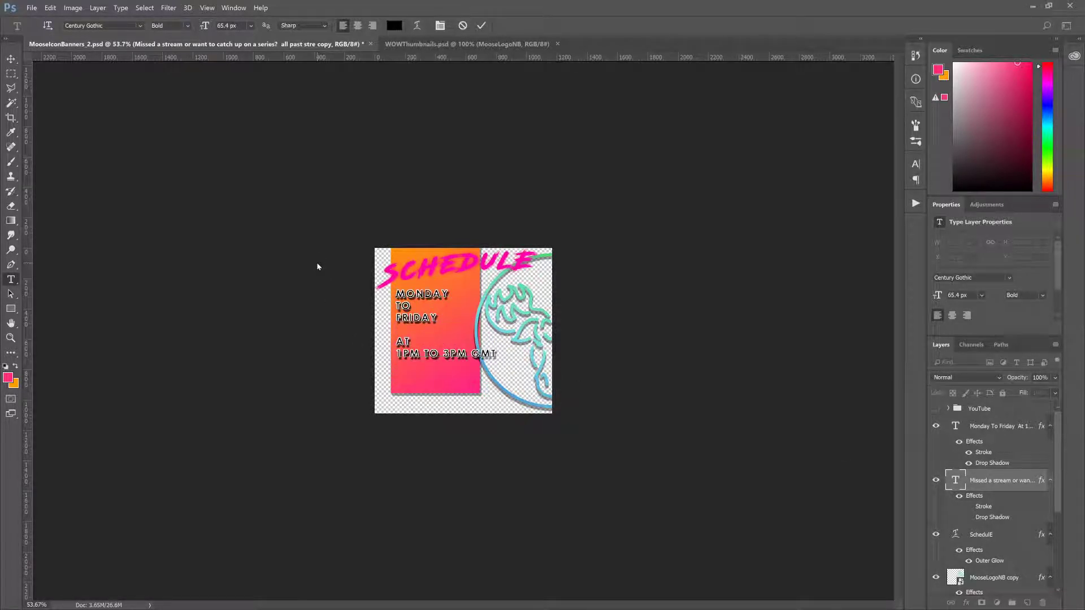
{"action": "left_click", "coordinate": [481, 25]}
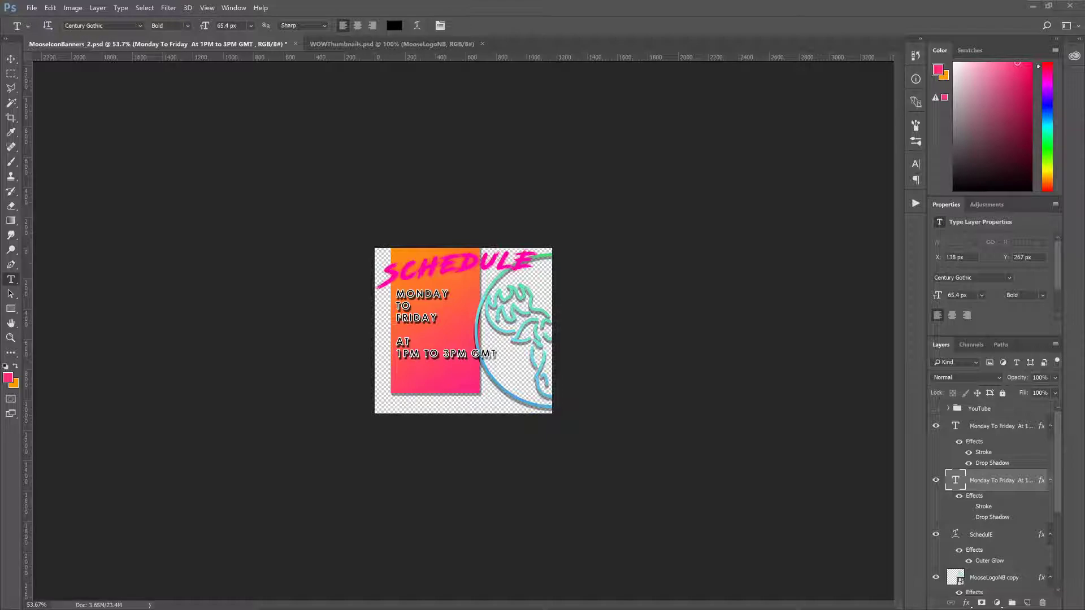
Step: Paste the copied retro sunset grid image as a new layer, move it to about X 538 px, Y 323 px, and hide it
{"action": "left_click", "coordinate": [11, 58]}
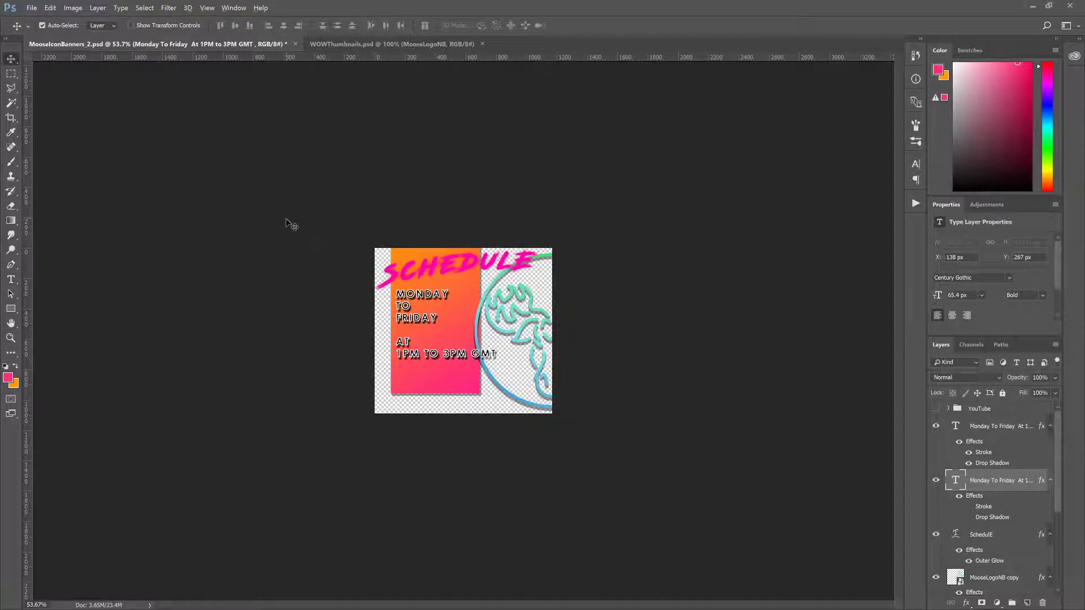
{"action": "left_click", "coordinate": [288, 252]}
{"action": "scroll", "coordinate": [288, 253], "scroll_direction": "up", "scroll_amount": 3}
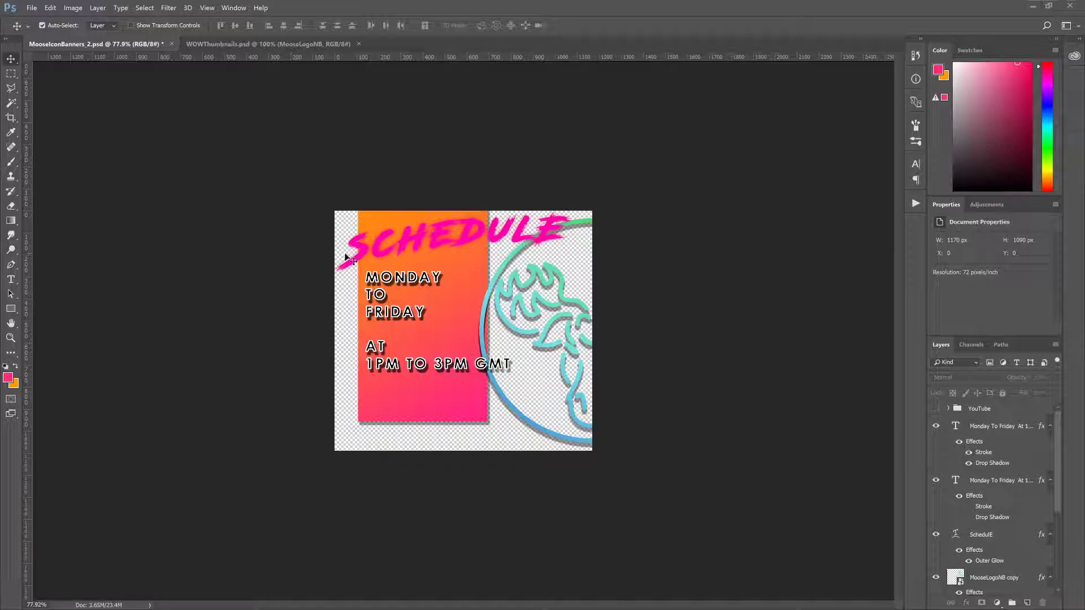
{"action": "key", "text": "ctrl+v"}
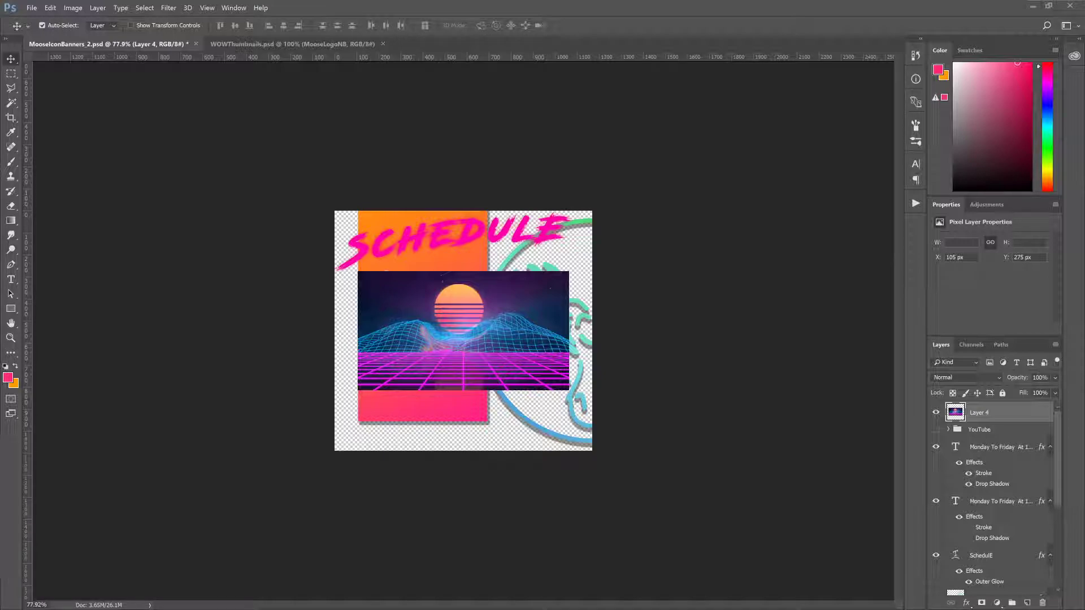
{"action": "left_click_drag", "start_coordinate": [446, 353], "coordinate": [541, 365]}
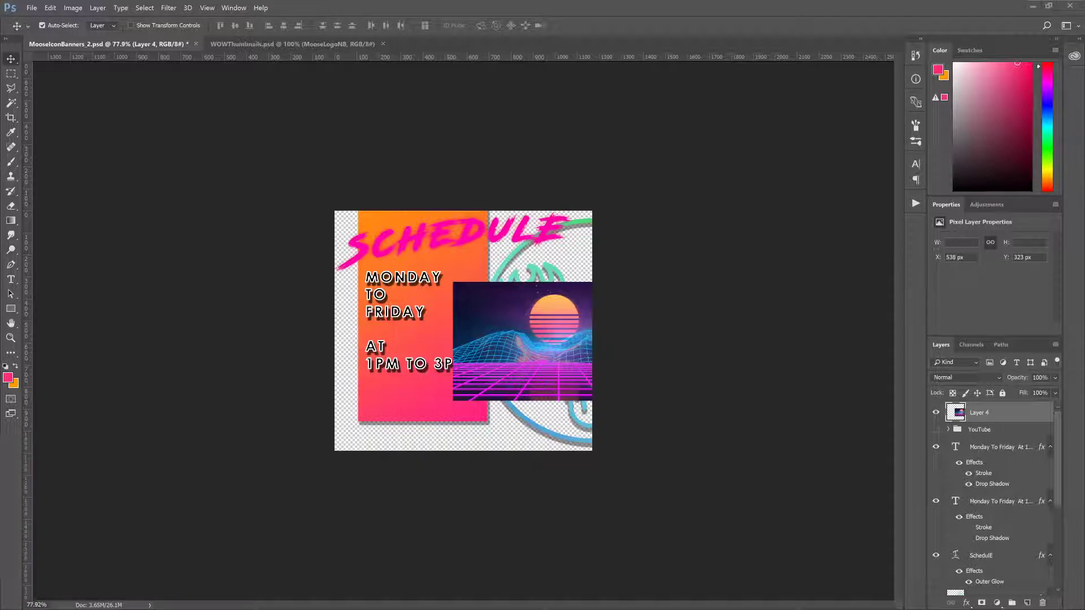
{"action": "left_click", "coordinate": [936, 412]}
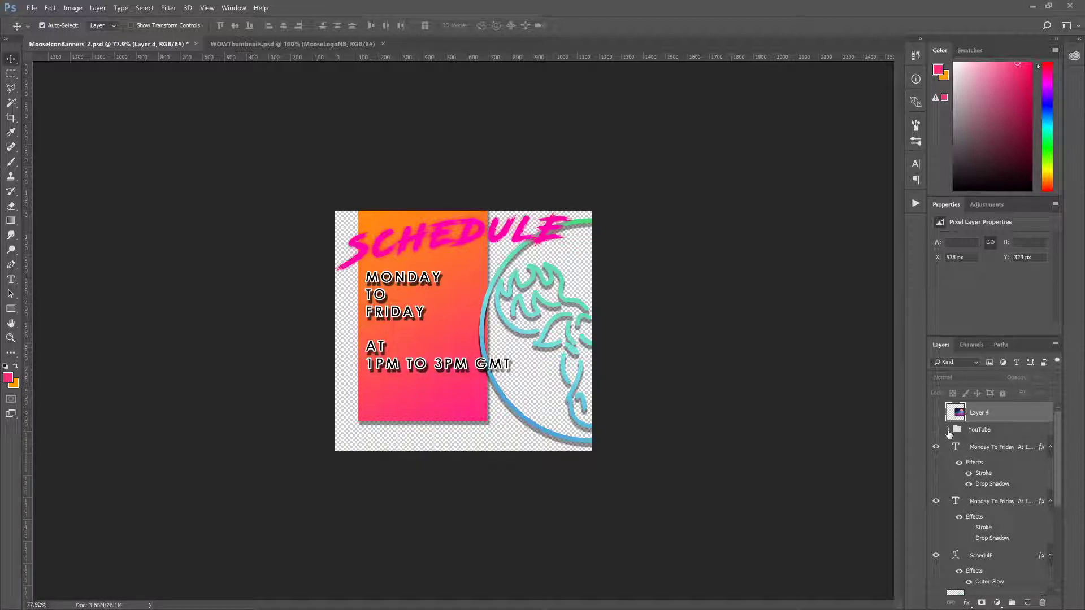
Step: Group the layers from Layer 2 copy up to the upper Monday To Friday text and name the group "Schedule"
{"action": "scroll", "coordinate": [948, 433], "scroll_direction": "down", "scroll_amount": 3}
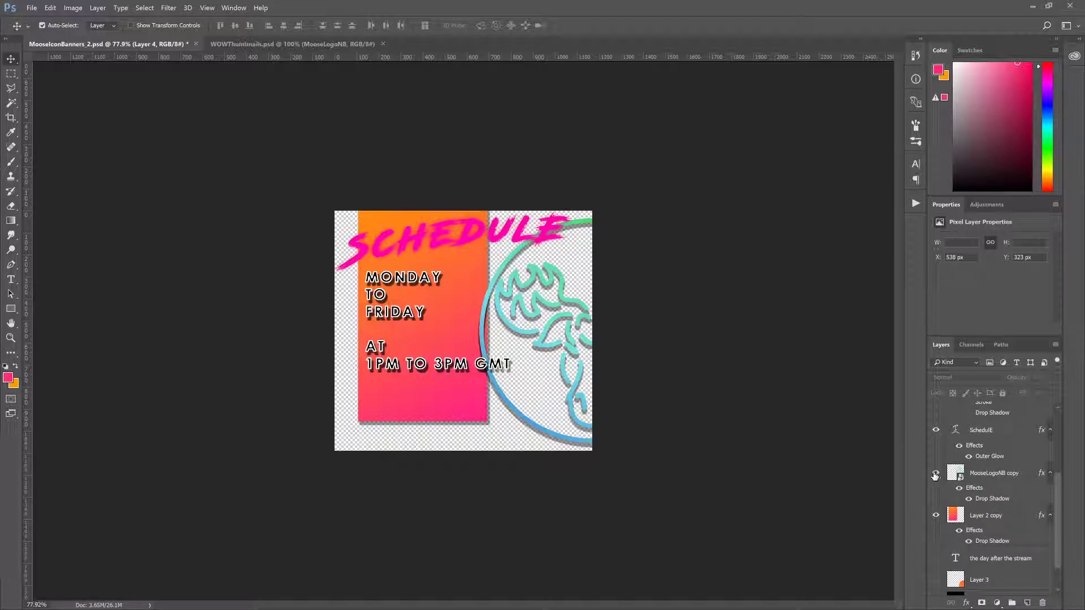
{"action": "left_click", "coordinate": [935, 474]}
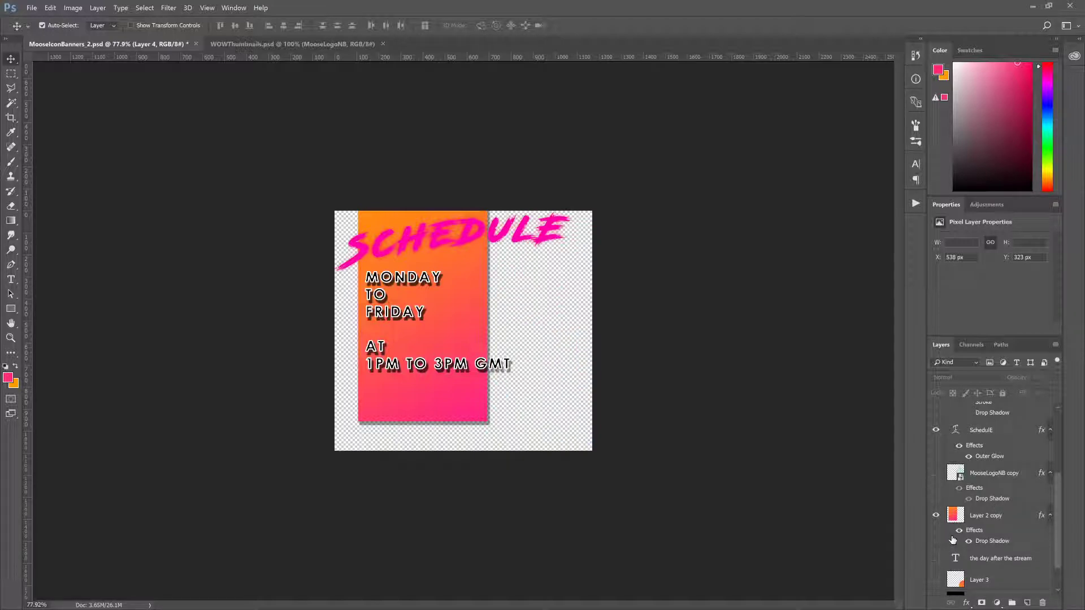
{"action": "left_click", "coordinate": [935, 474]}
{"action": "left_click", "coordinate": [998, 526]}
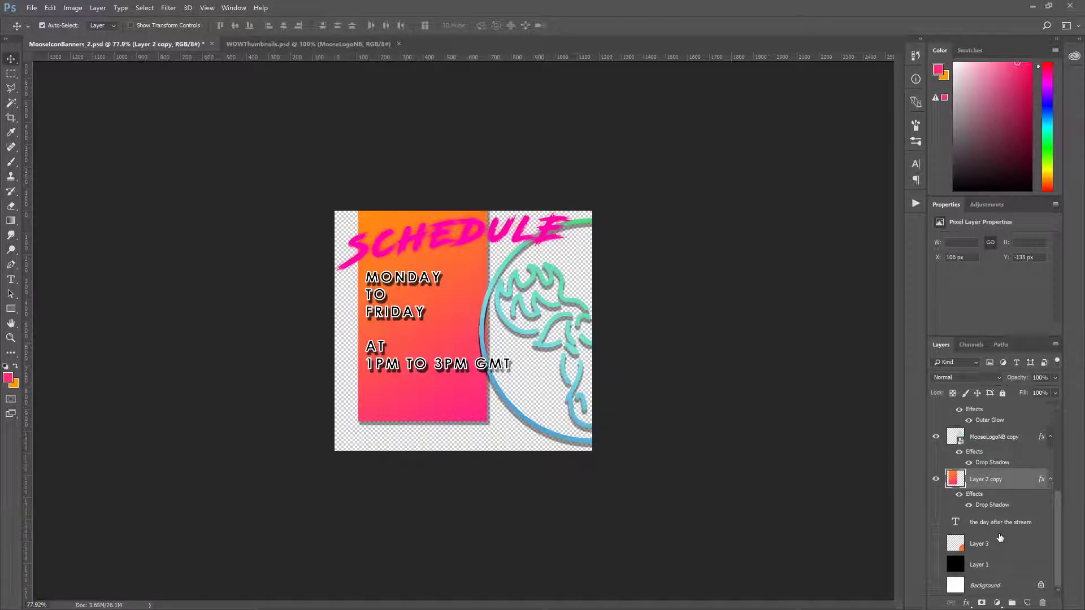
{"action": "scroll", "coordinate": [997, 534], "scroll_direction": "up", "scroll_amount": 4}
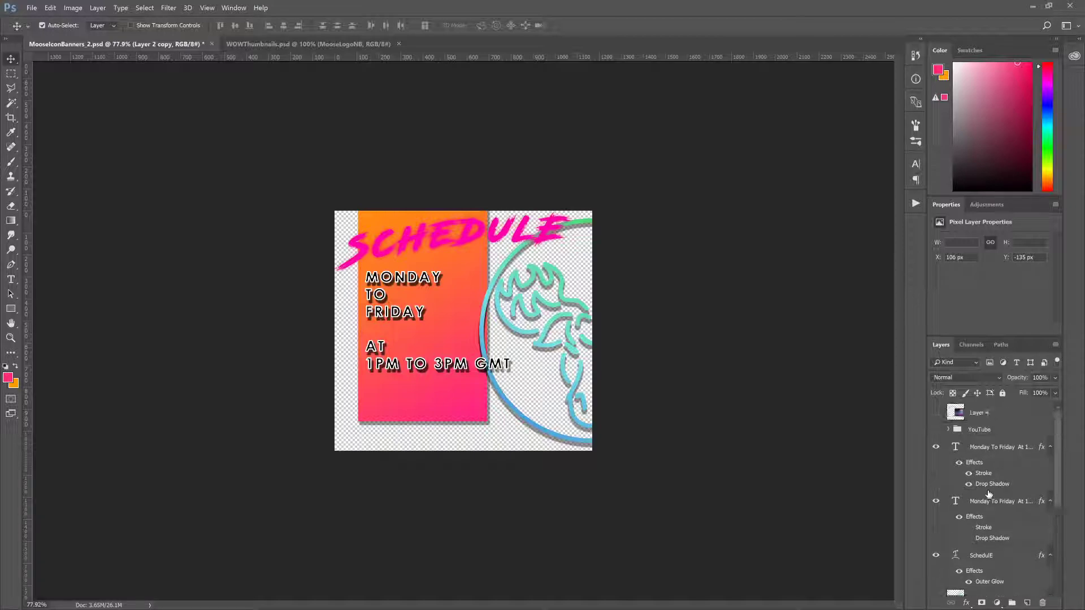
{"action": "left_click", "coordinate": [977, 450], "text": "shift"}
{"action": "left_click", "coordinate": [1012, 602]}
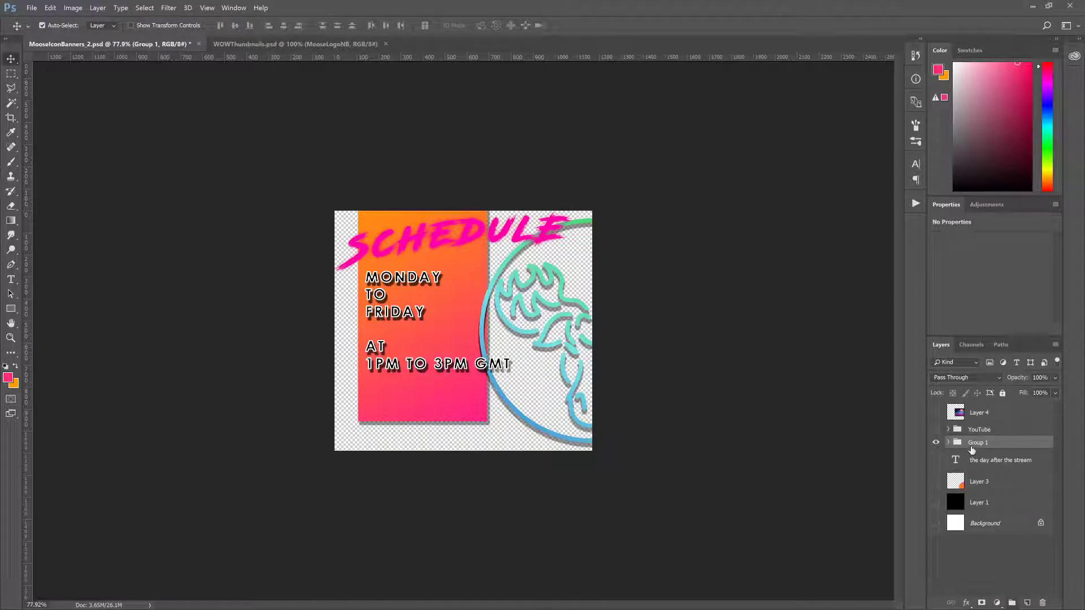
{"action": "double_click", "coordinate": [977, 442]}
{"action": "type", "text": "Schedule"}
{"action": "key", "text": "Return"}
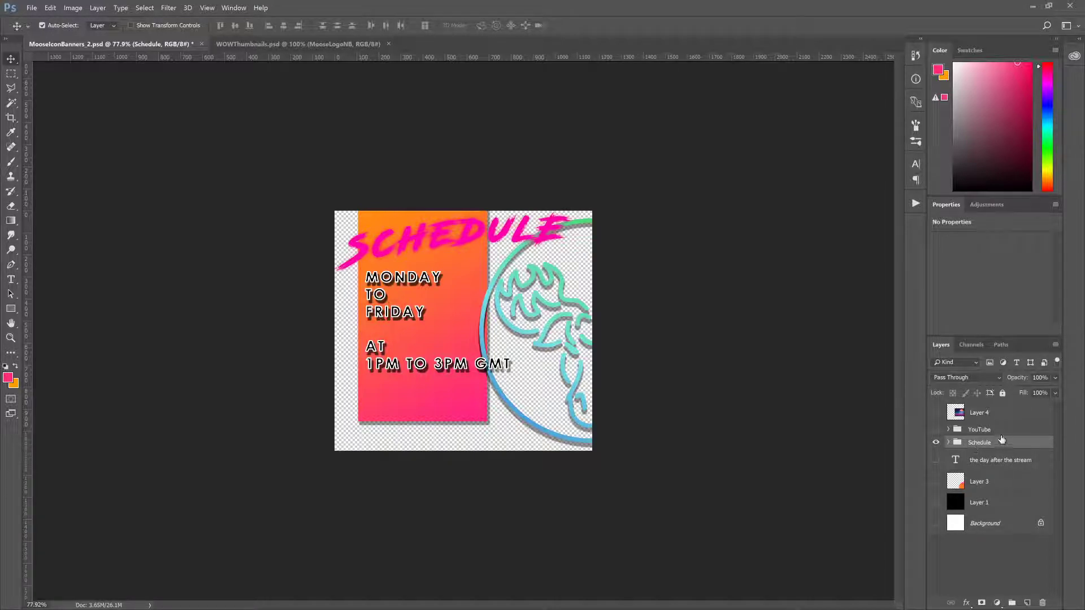
Step: Hide the Schedule group, duplicate the YouTube group's MooseLogoNB layer and place the copy above that group, outside it
{"action": "left_click", "coordinate": [936, 442]}
{"action": "left_click", "coordinate": [946, 434]}
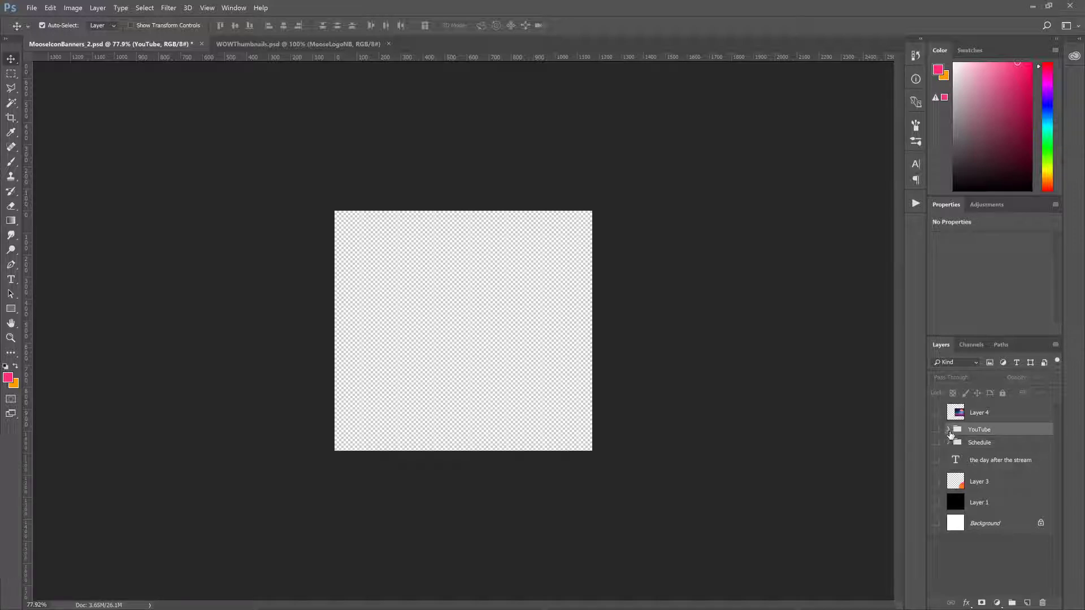
{"action": "left_click", "coordinate": [947, 429]}
{"action": "scroll", "coordinate": [974, 526], "scroll_direction": "down", "scroll_amount": 3}
{"action": "scroll", "coordinate": [973, 525], "scroll_direction": "up", "scroll_amount": 3}
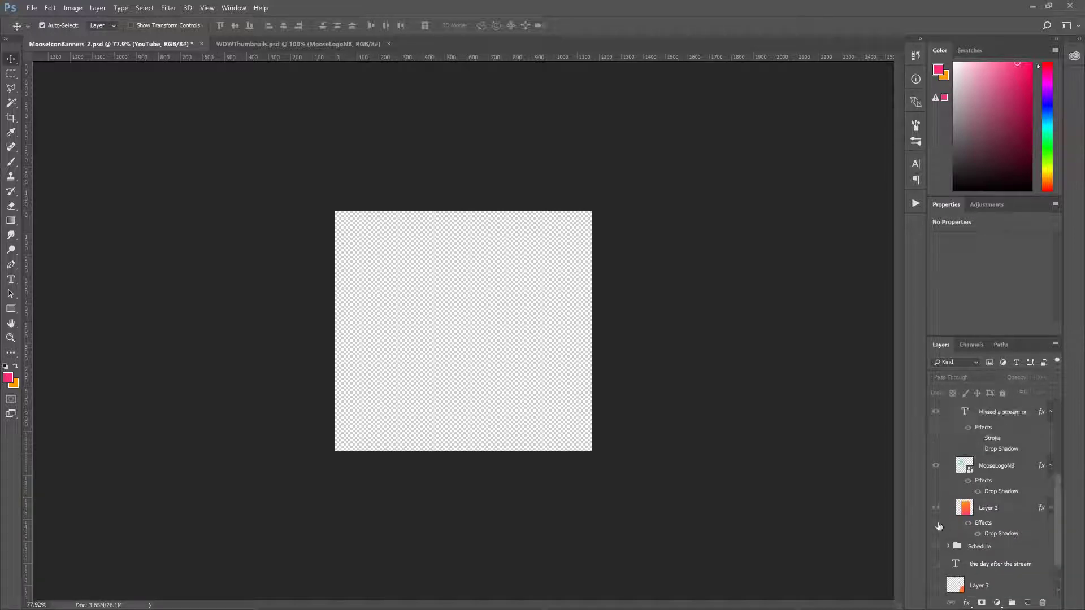
{"action": "left_click", "coordinate": [997, 485]}
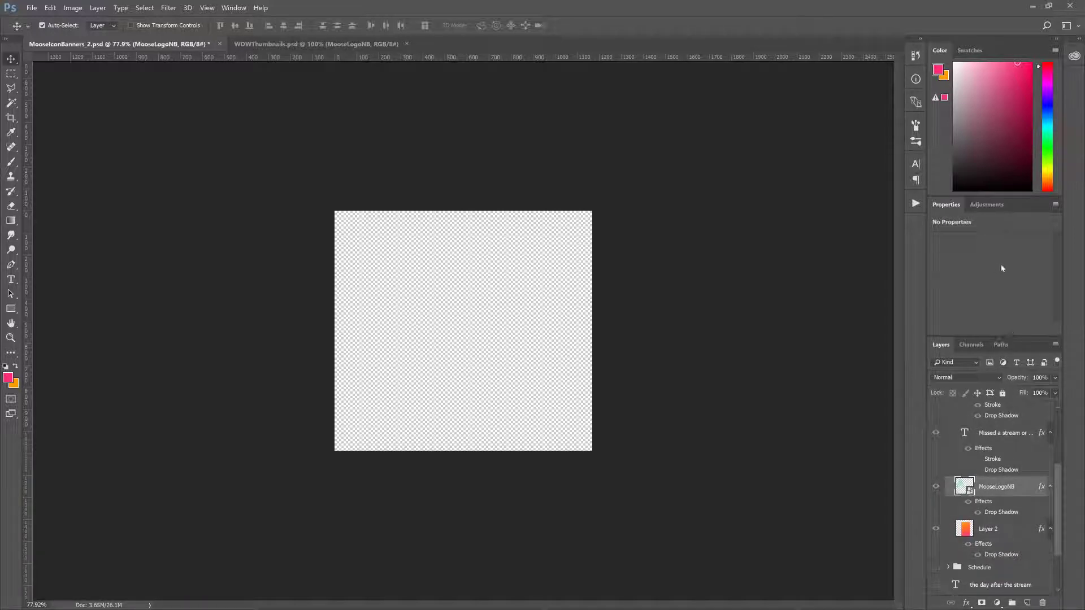
{"action": "key", "text": "ctrl+j"}
{"action": "scroll", "coordinate": [1012, 525], "scroll_direction": "up", "scroll_amount": 1}
{"action": "scroll", "coordinate": [1011, 536], "scroll_direction": "up", "scroll_amount": 2}
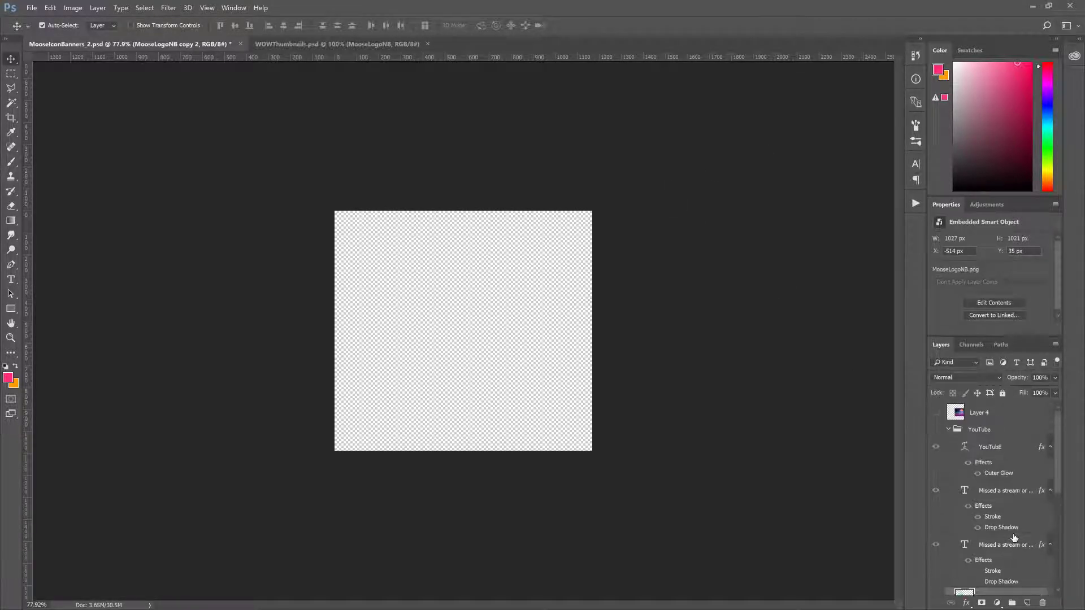
{"action": "left_click_drag", "start_coordinate": [1000, 339], "coordinate": [1021, 425]}
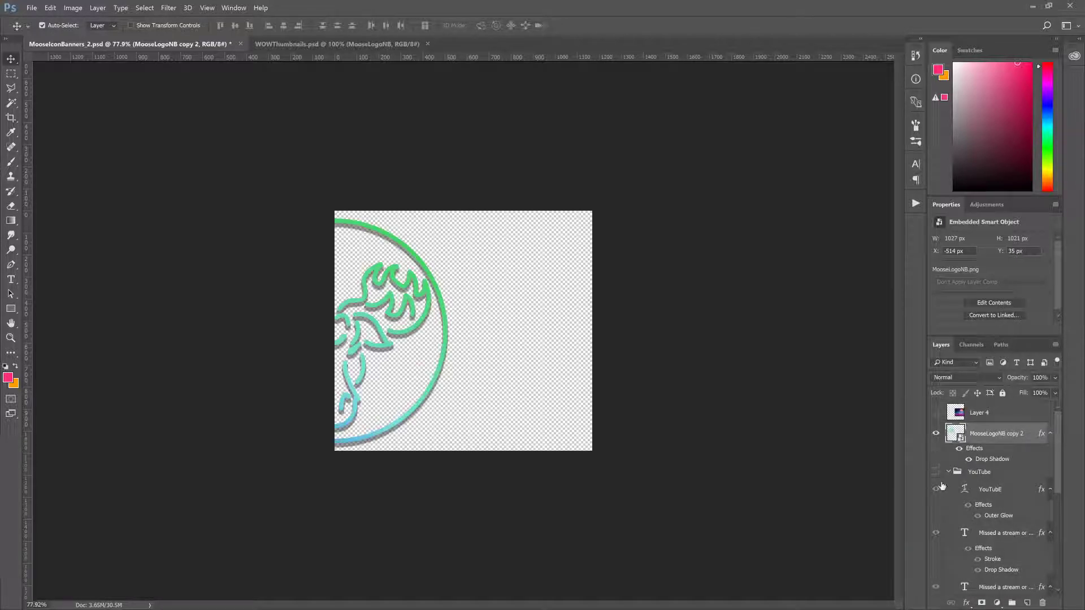
Step: Duplicate the YouTube group's gradient rectangle, Layer 2, and place the copy outside the group, directly below the logo copy
{"action": "left_click", "coordinate": [948, 472]}
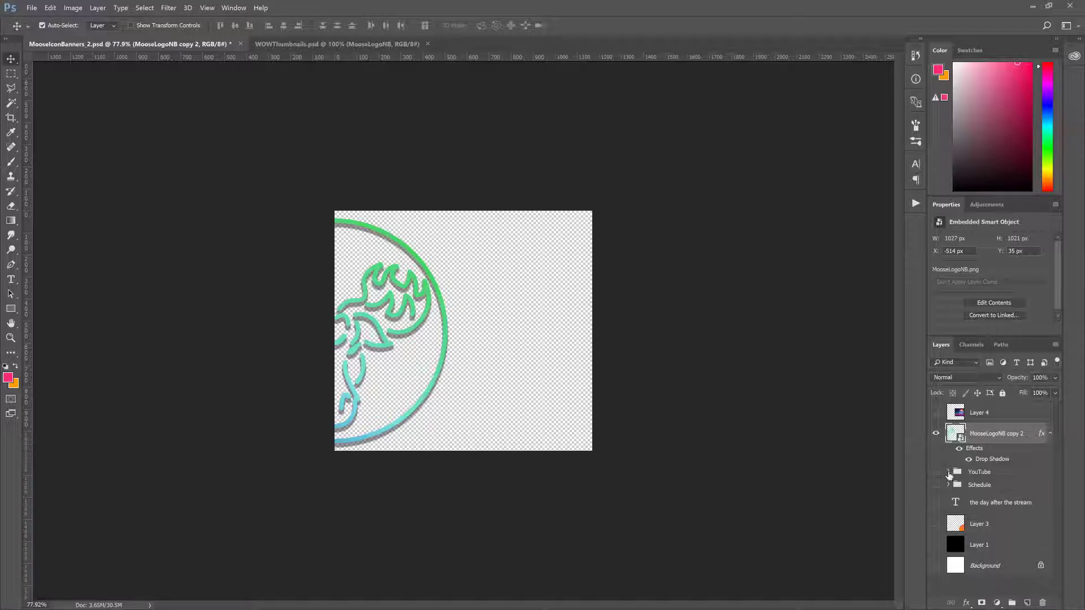
{"action": "left_click", "coordinate": [948, 472]}
{"action": "scroll", "coordinate": [981, 542], "scroll_direction": "down", "scroll_amount": 3}
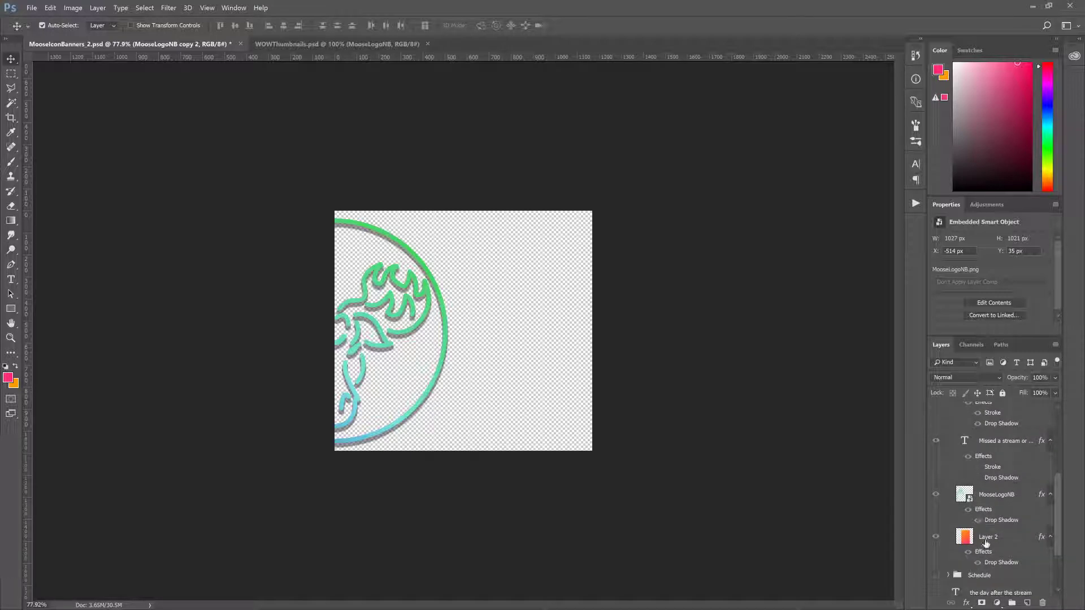
{"action": "left_click", "coordinate": [981, 544]}
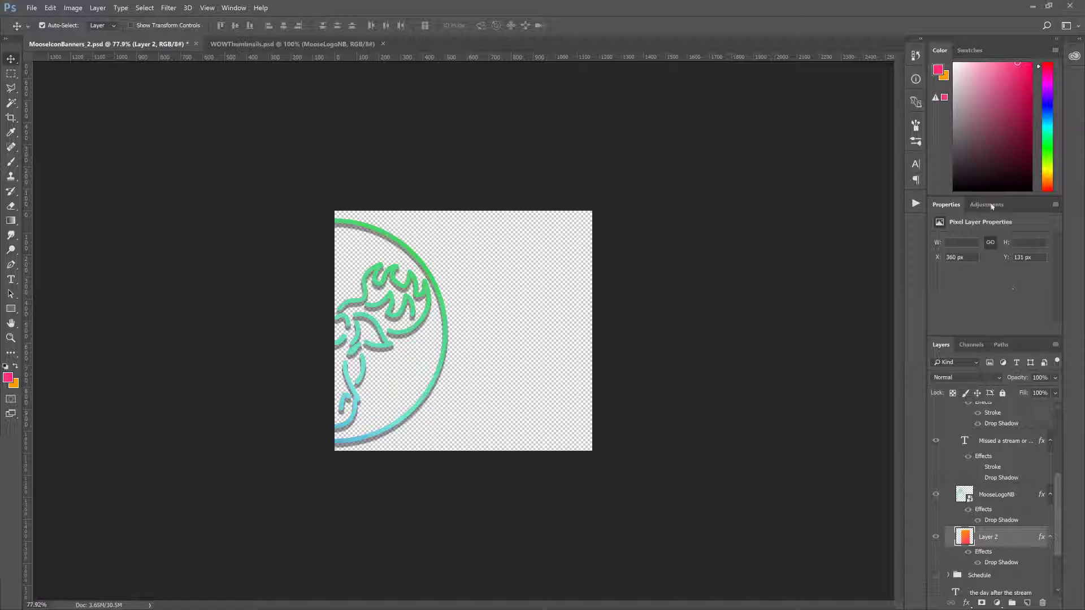
{"action": "key", "text": "ctrl+j"}
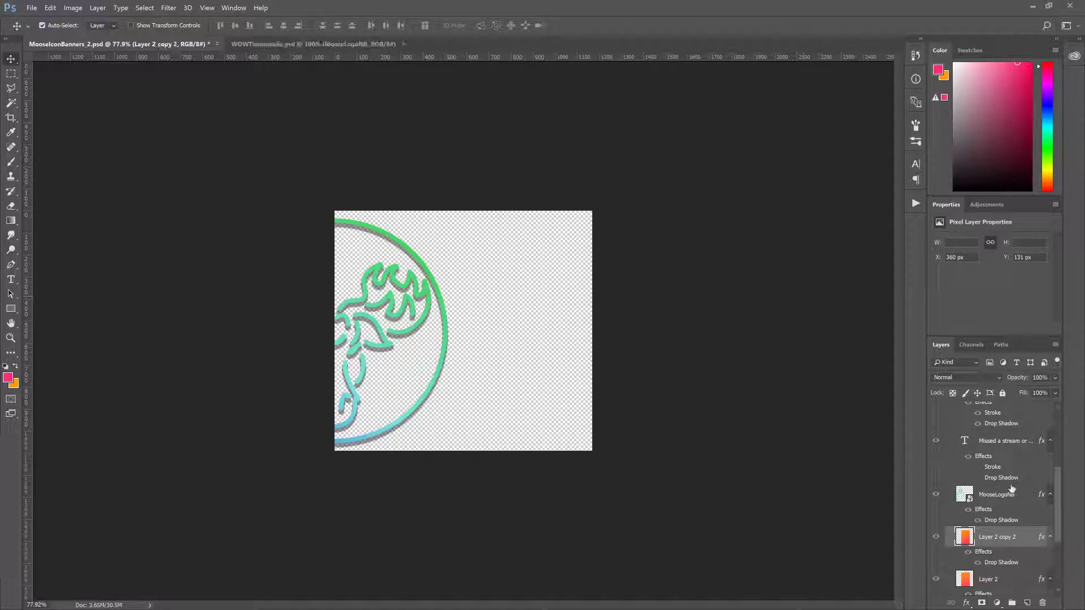
{"action": "left_click_drag", "start_coordinate": [1005, 533], "coordinate": [985, 494]}
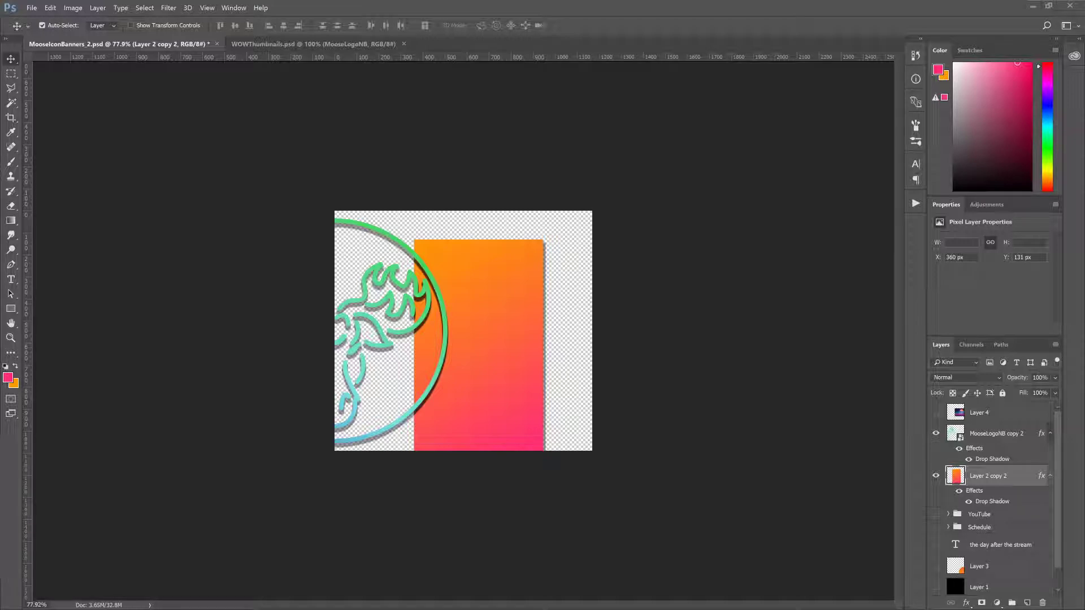
Step: Duplicate the YouTube title text layer and place the copy outside the group, directly above the logo copy
{"action": "left_click", "coordinate": [948, 514]}
{"action": "scroll", "coordinate": [988, 542], "scroll_direction": "down", "scroll_amount": 3}
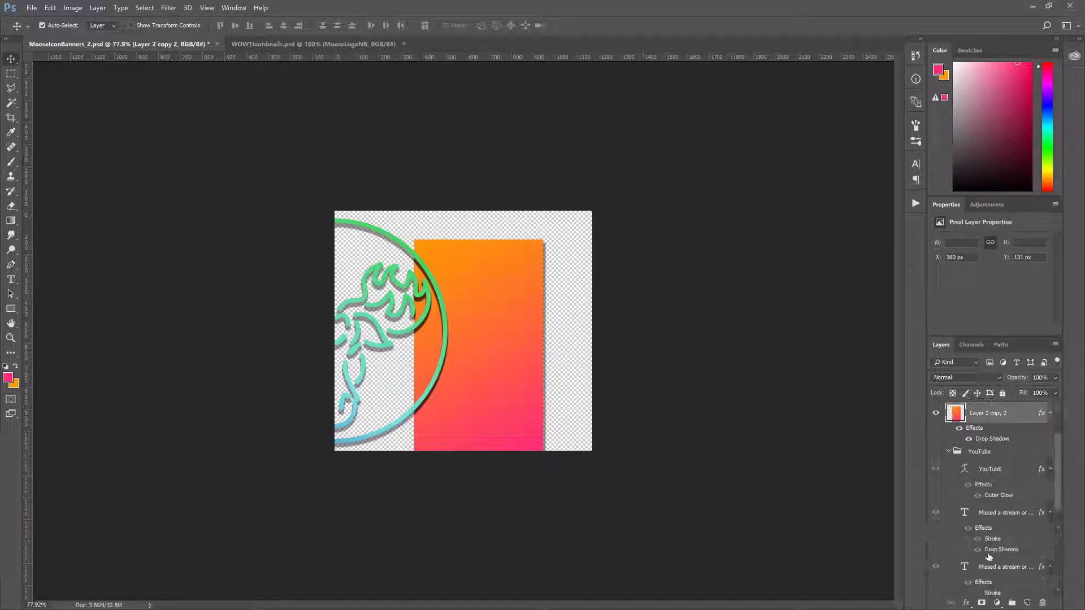
{"action": "left_click", "coordinate": [990, 468]}
{"action": "key", "text": "ctrl+t"}
{"action": "left_click", "coordinate": [632, 188]}
{"action": "left_click_drag", "start_coordinate": [1014, 471], "coordinate": [1005, 445]}
{"action": "scroll", "coordinate": [976, 494], "scroll_direction": "up", "scroll_amount": 2}
{"action": "left_click_drag", "start_coordinate": [999, 521], "coordinate": [1001, 433]}
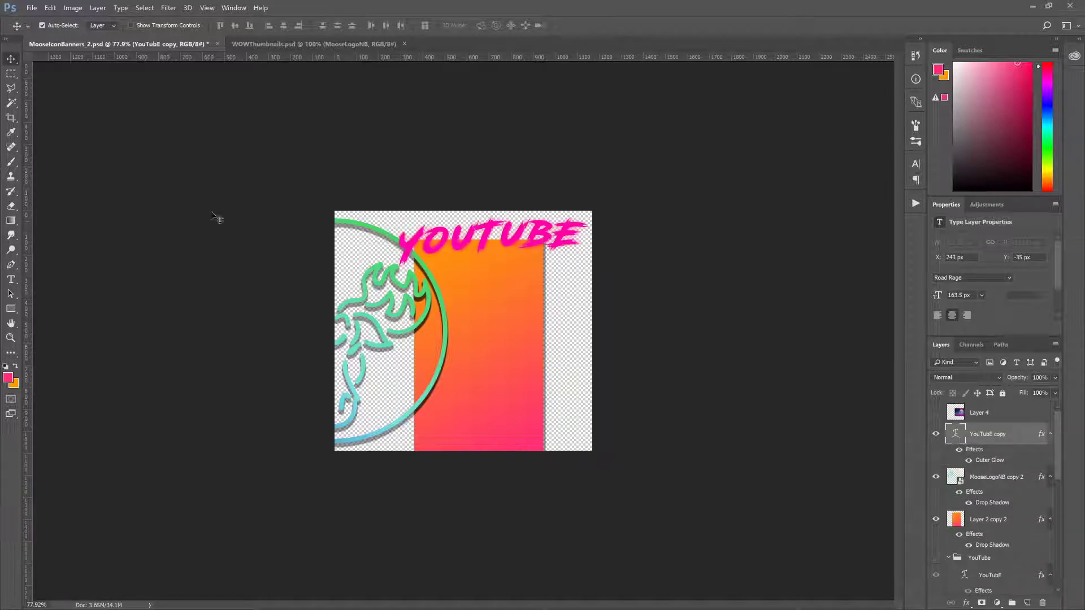
Step: Replace the text of the copied YouTube title with "Rules"
{"action": "key", "text": "t"}
{"action": "left_click_drag", "start_coordinate": [582, 237], "coordinate": [299, 262]}
{"action": "type", "text": "RULES"}
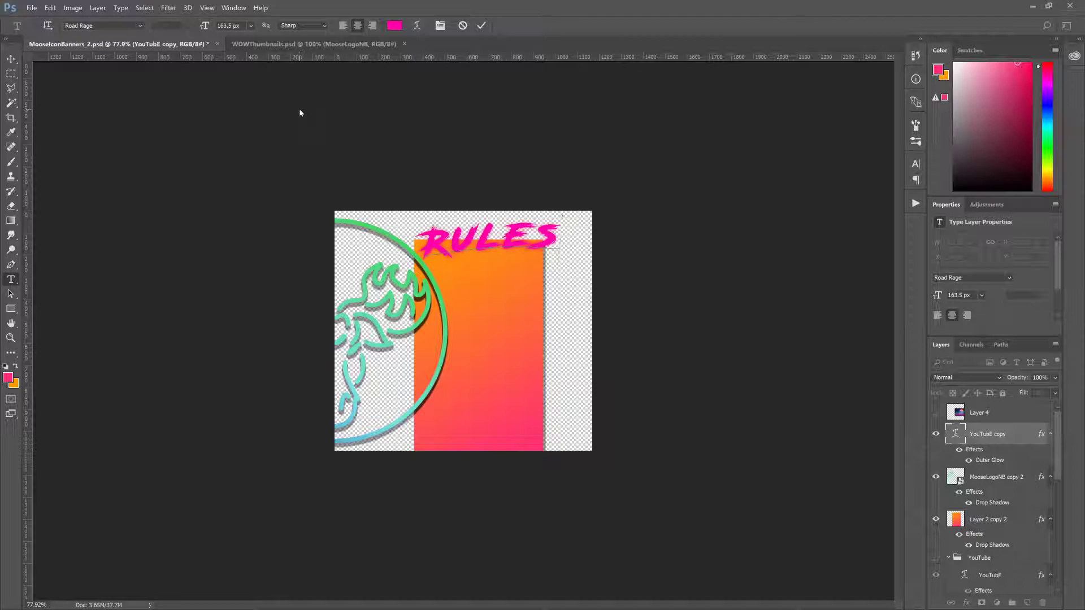
{"action": "left_click", "coordinate": [481, 25]}
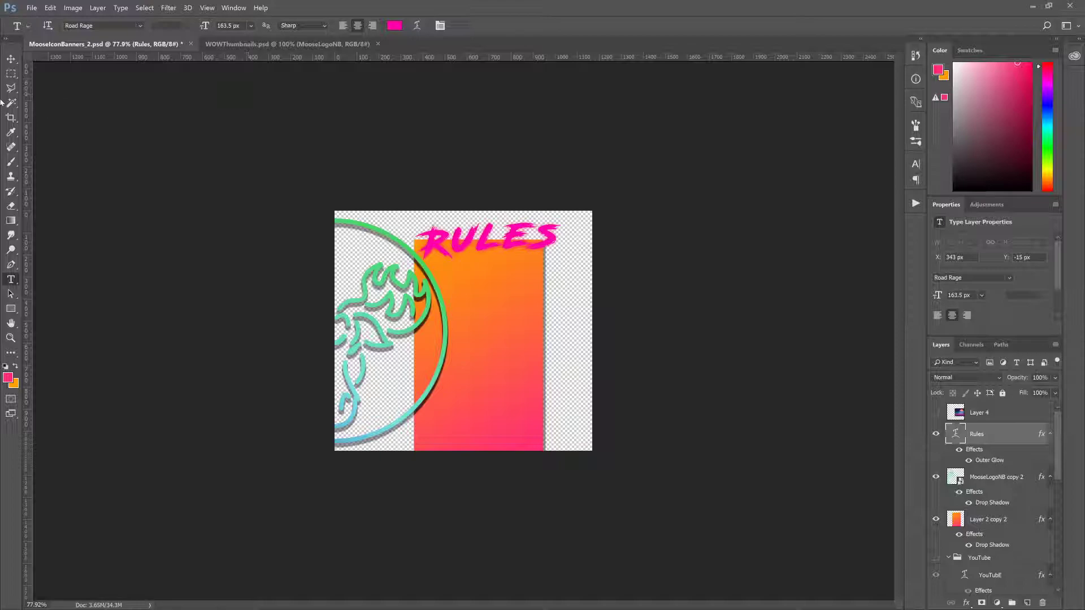
Step: Rotate the Rules title about 5° clockwise and move the copied gradient rectangle down to about X 363 px, Y 179 px
{"action": "left_click", "coordinate": [11, 59]}
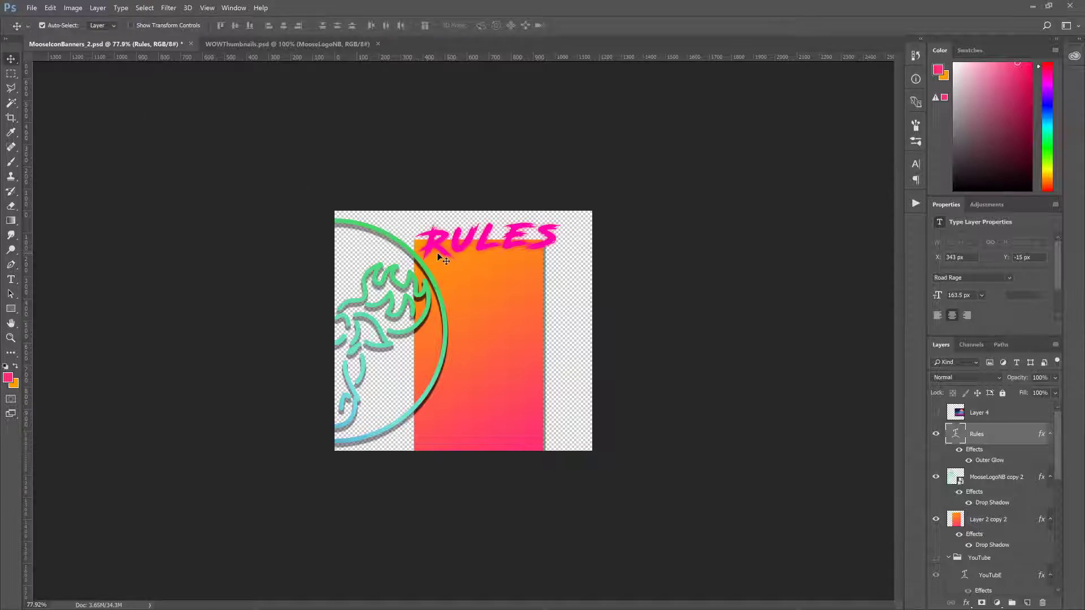
{"action": "key", "text": "ctrl+t"}
{"action": "left_click_drag", "start_coordinate": [579, 193], "coordinate": [593, 194]}
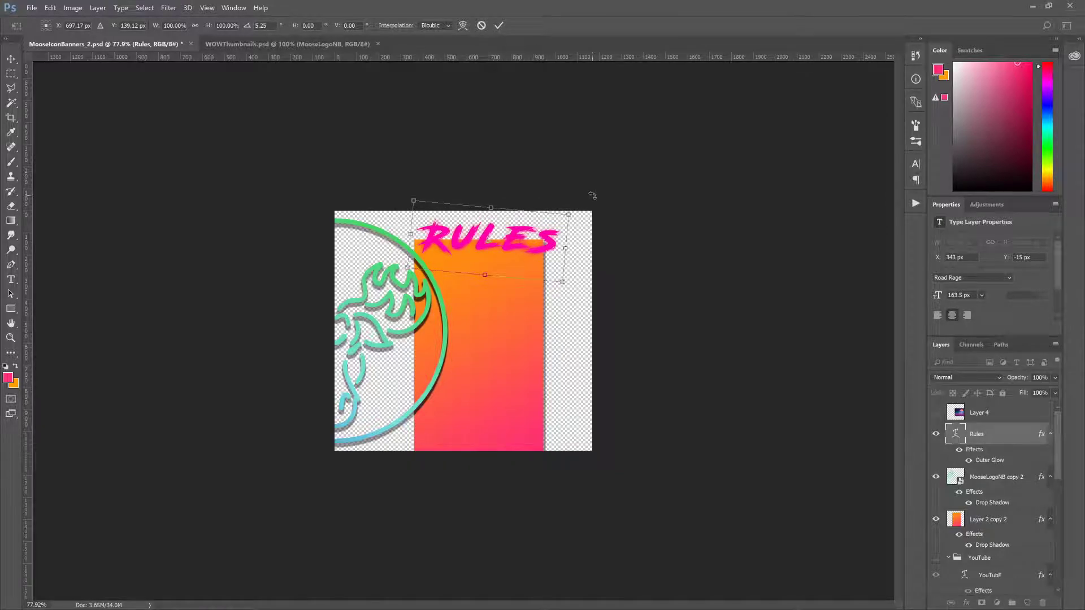
{"action": "key", "text": "Return"}
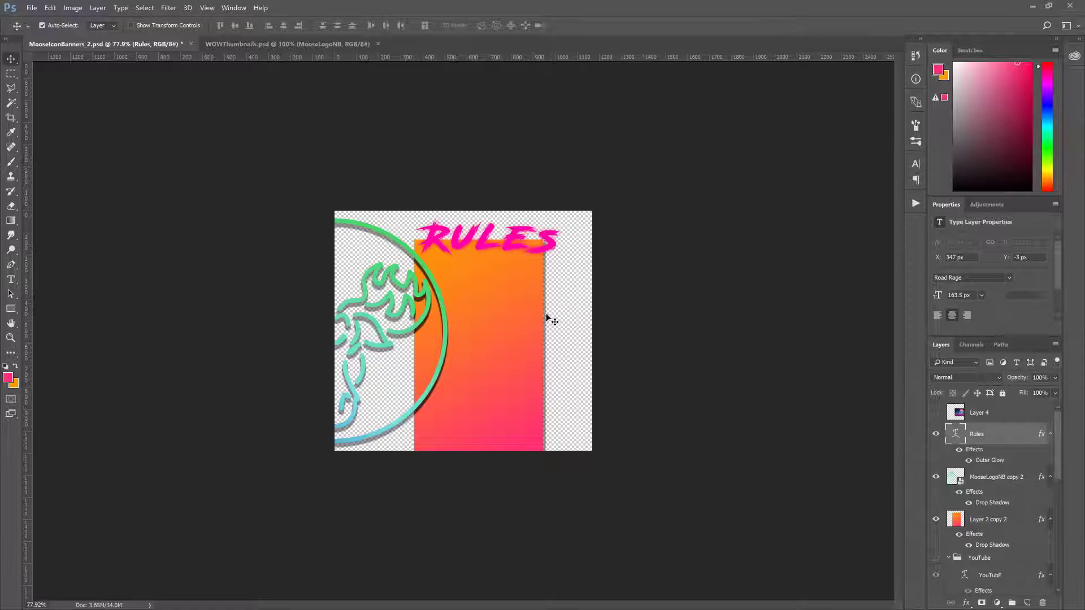
{"action": "mouse_move", "coordinate": [503, 322]}
{"action": "left_mouse_down"}
{"action": "mouse_move", "coordinate": [547, 304]}
{"action": "mouse_move", "coordinate": [506, 333]}
{"action": "left_mouse_up"}
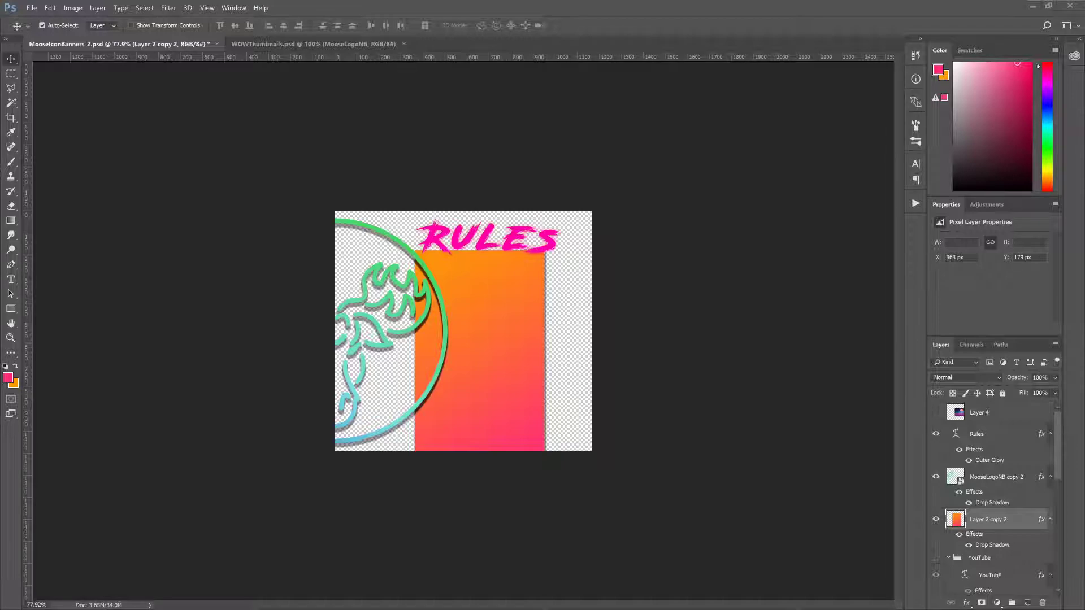
Step: Add a layer above the gradient rectangle and make a circular selection over its right edge, at about X 808 px, Y 275 px
{"action": "left_click", "coordinate": [12, 74]}
{"action": "key", "text": "shift+m"}
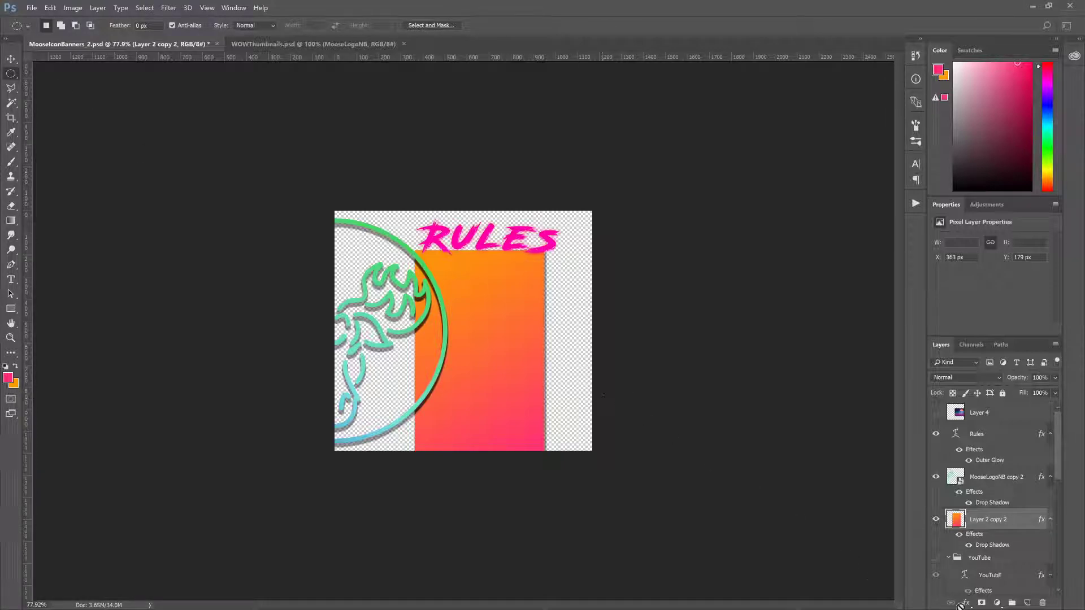
{"action": "left_click", "coordinate": [1027, 603]}
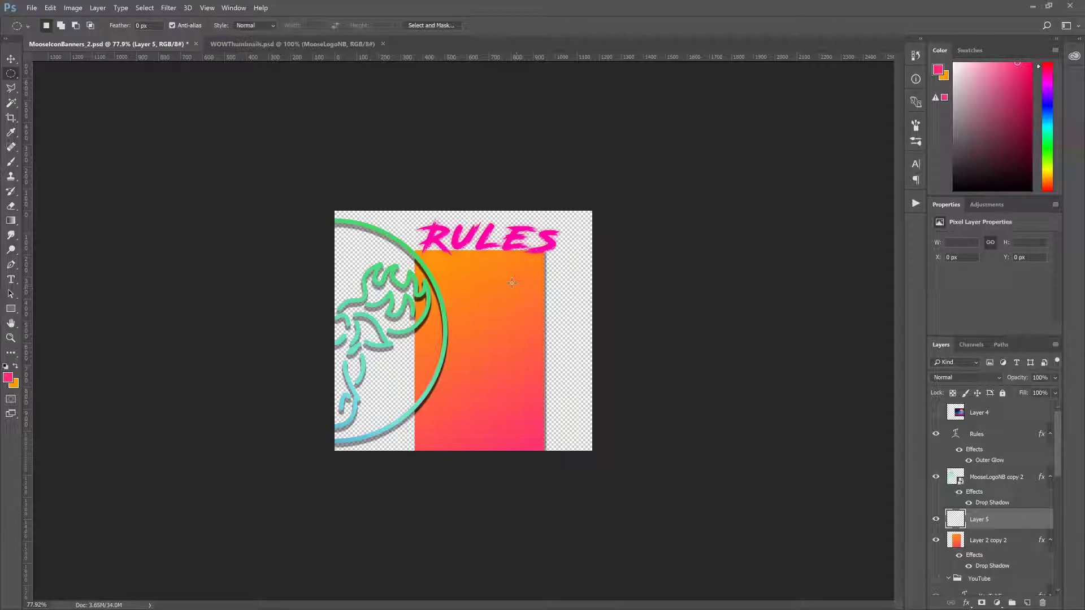
{"action": "left_click_drag", "start_coordinate": [582, 339], "coordinate": [592, 343]}
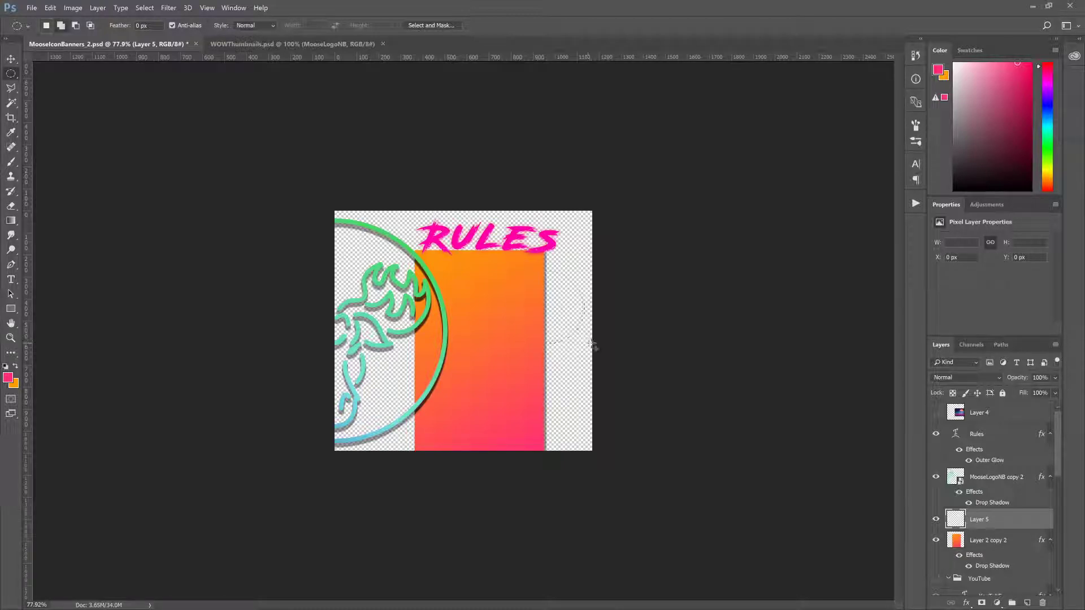
Step: Try filling the circular selection with a linear pink and orange gradient
{"action": "left_click", "coordinate": [10, 221]}
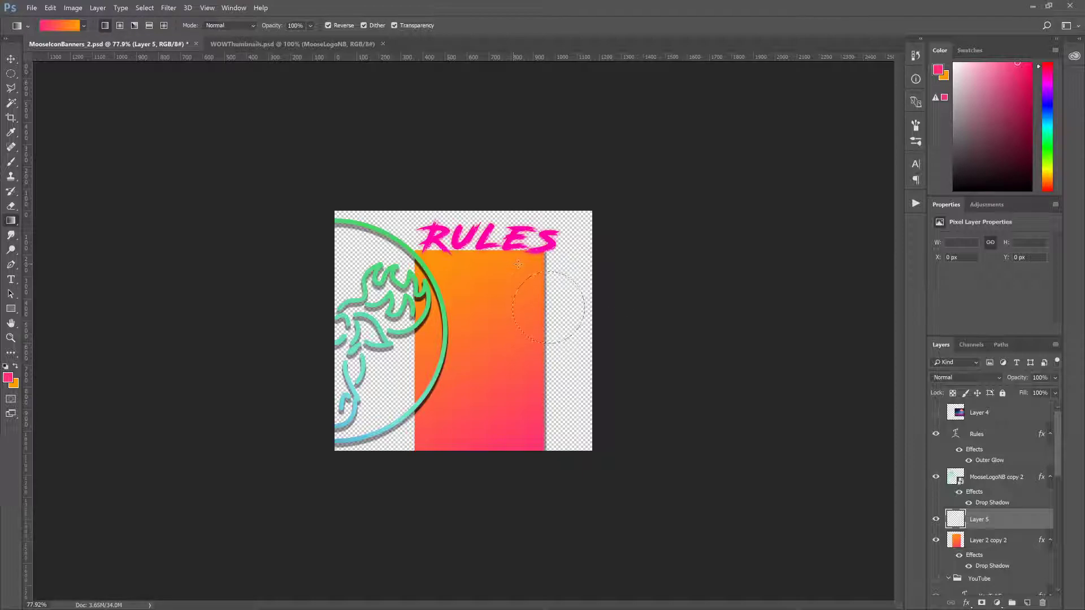
{"action": "left_click_drag", "start_coordinate": [524, 266], "coordinate": [583, 362]}
{"action": "key", "text": "ctrl+z"}
{"action": "mouse_move", "coordinate": [522, 267]}
{"action": "left_mouse_down"}
{"action": "mouse_move", "coordinate": [578, 364]}
{"action": "mouse_move", "coordinate": [516, 257]}
{"action": "left_mouse_up"}
{"action": "key", "text": "ctrl+z"}
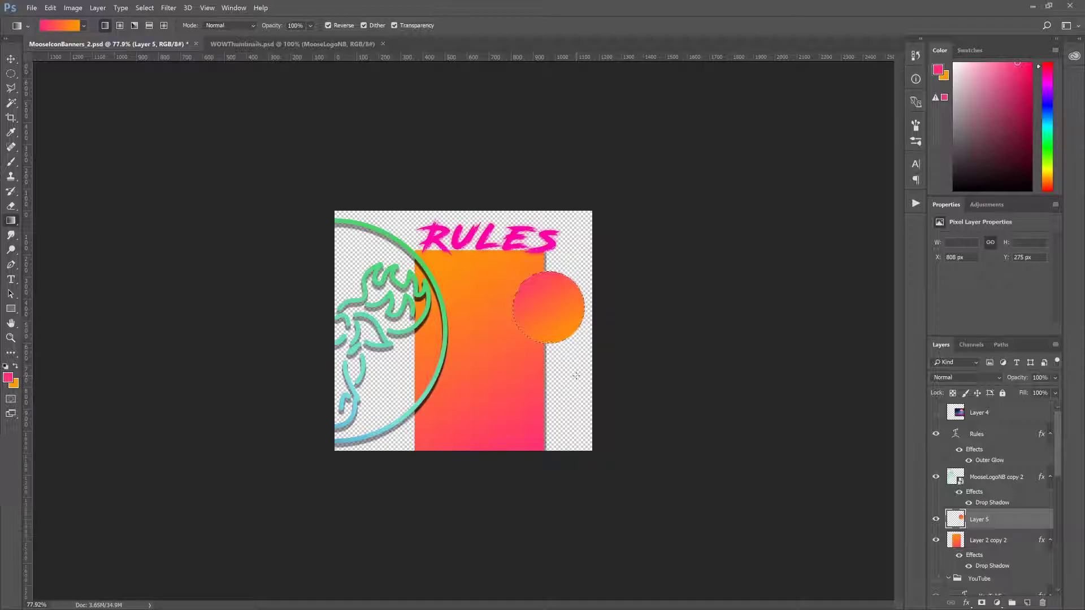
Step: Clear the circle's fill and refill it with a radial gradient, orange at its lower right and pink at its upper left
{"action": "left_click", "coordinate": [120, 25]}
{"action": "key", "text": "Delete"}
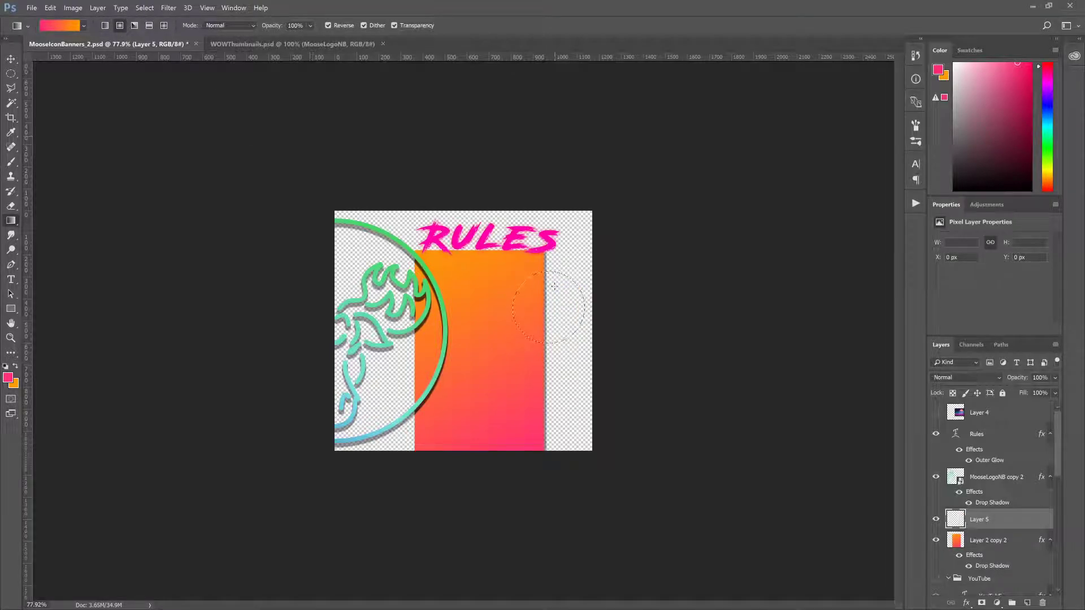
{"action": "left_click_drag", "start_coordinate": [522, 278], "coordinate": [577, 353]}
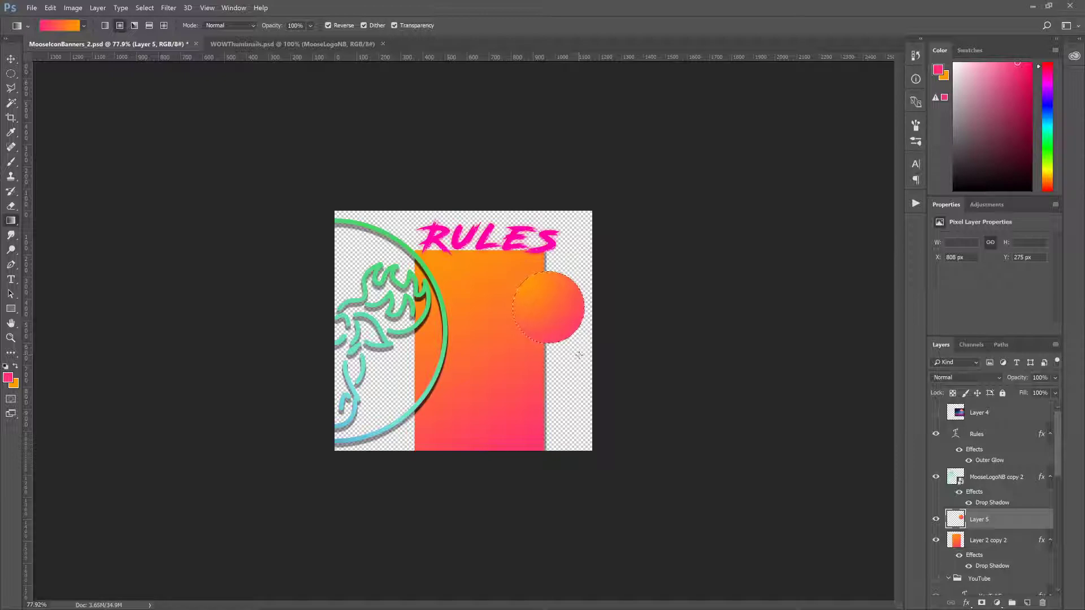
{"action": "key", "text": "Delete"}
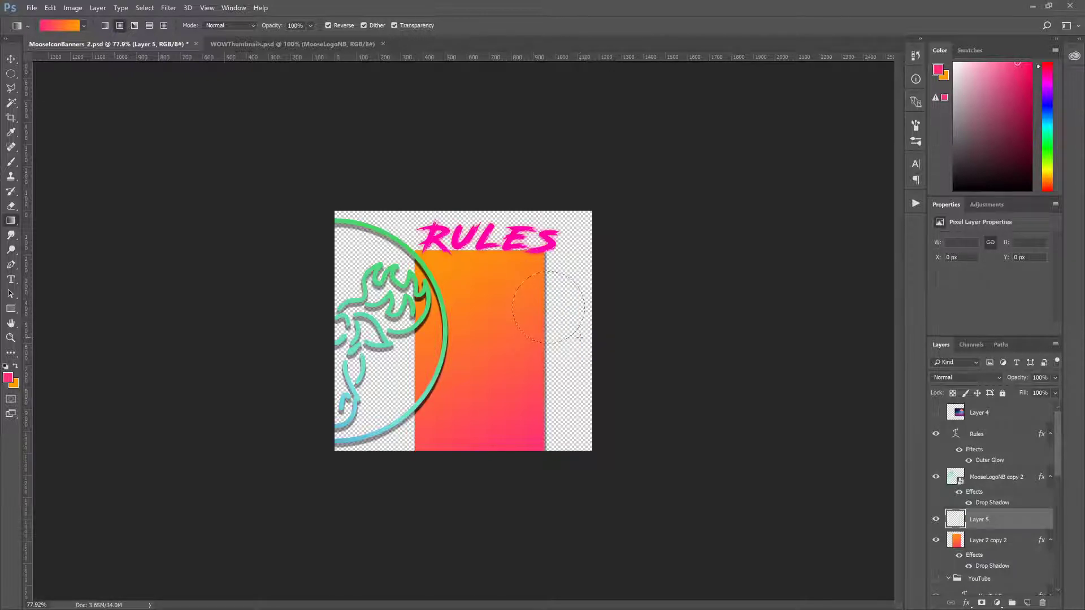
{"action": "left_click_drag", "start_coordinate": [576, 338], "coordinate": [509, 274]}
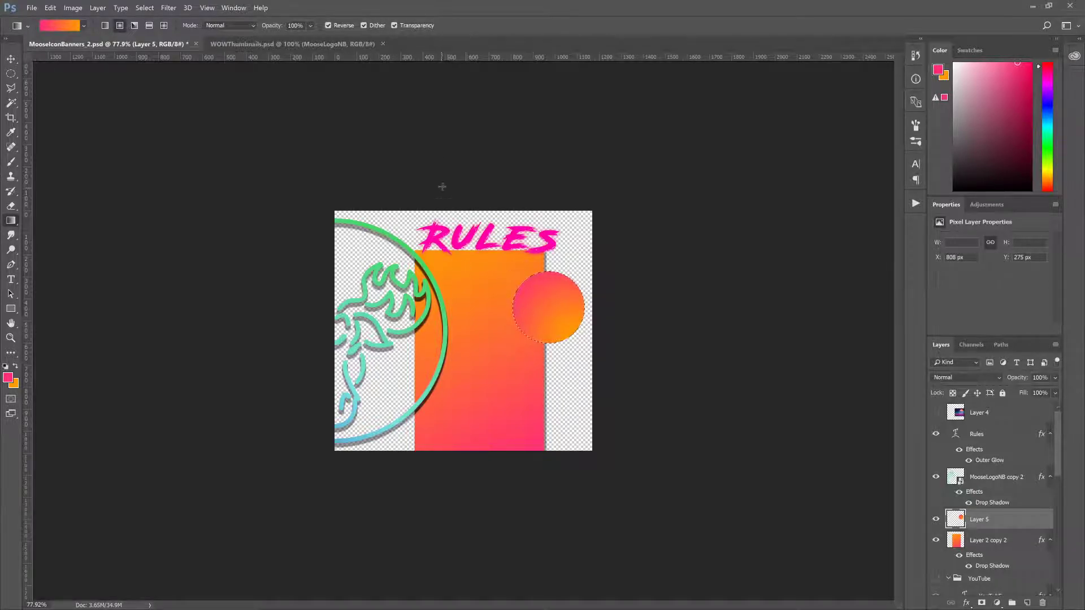
Step: Add a smaller circle over the rectangle's left edge at about X 322 px and fill it with the radial orange and pink gradient
{"action": "left_click", "coordinate": [11, 73]}
{"action": "key", "text": "ctrl+d"}
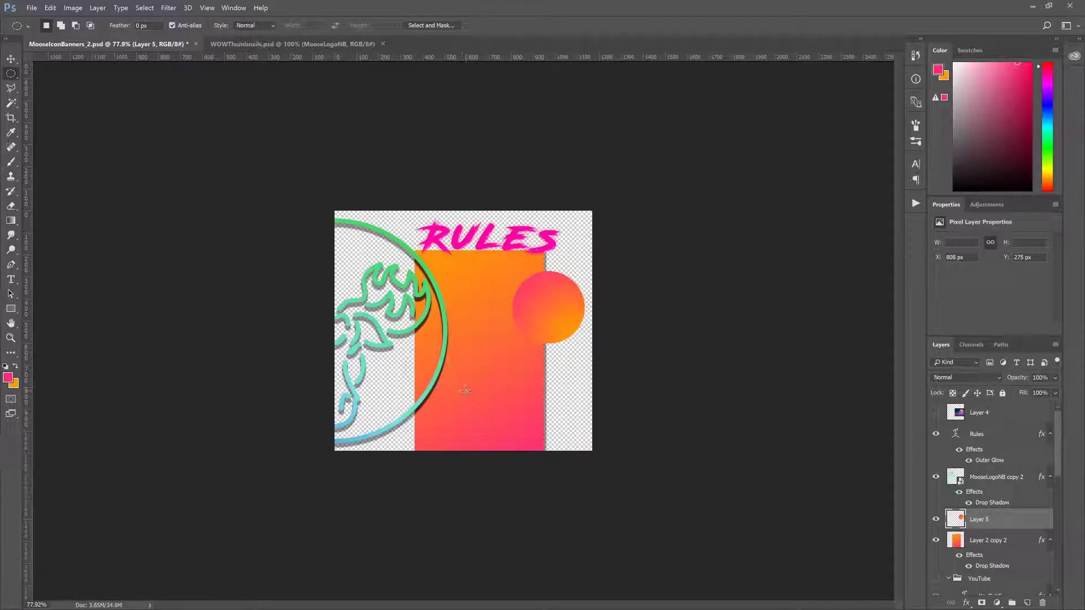
{"action": "left_click_drag", "start_coordinate": [405, 346], "coordinate": [452, 392]}
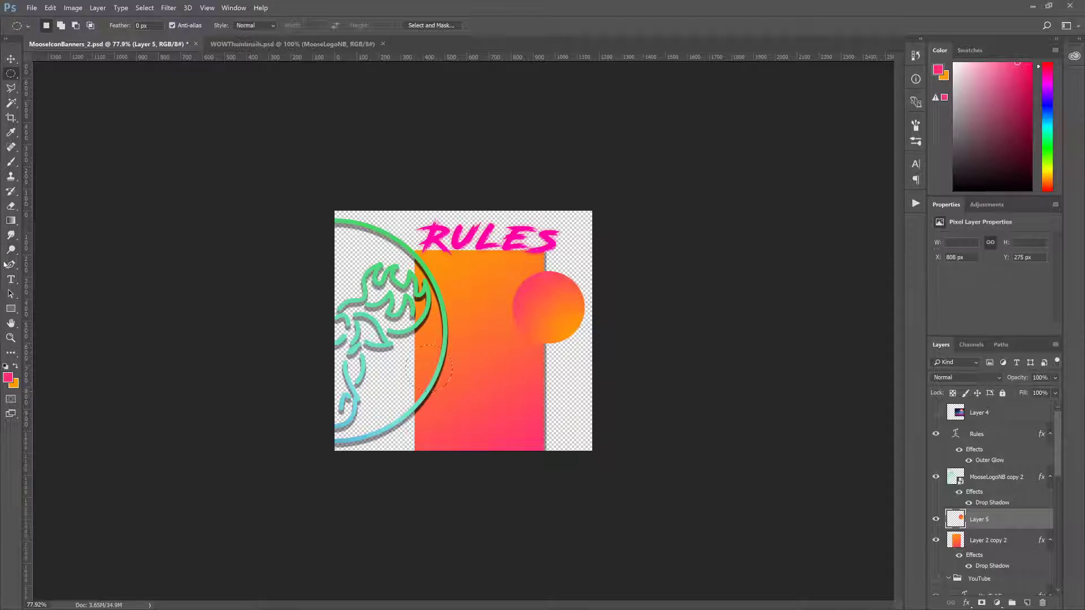
{"action": "left_click", "coordinate": [10, 221]}
{"action": "left_click_drag", "start_coordinate": [412, 390], "coordinate": [448, 345]}
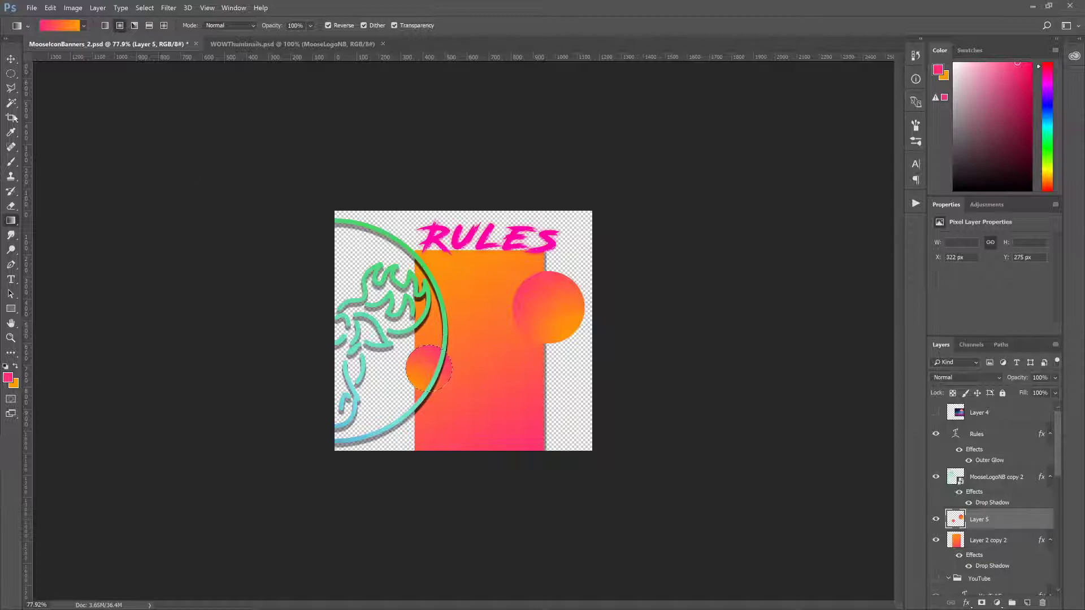
Step: Add a third circle at the rectangle's upper-left corner, about X 274 px, Y 100 px, fill it with the radial gradient and deselect
{"action": "left_click", "coordinate": [11, 74]}
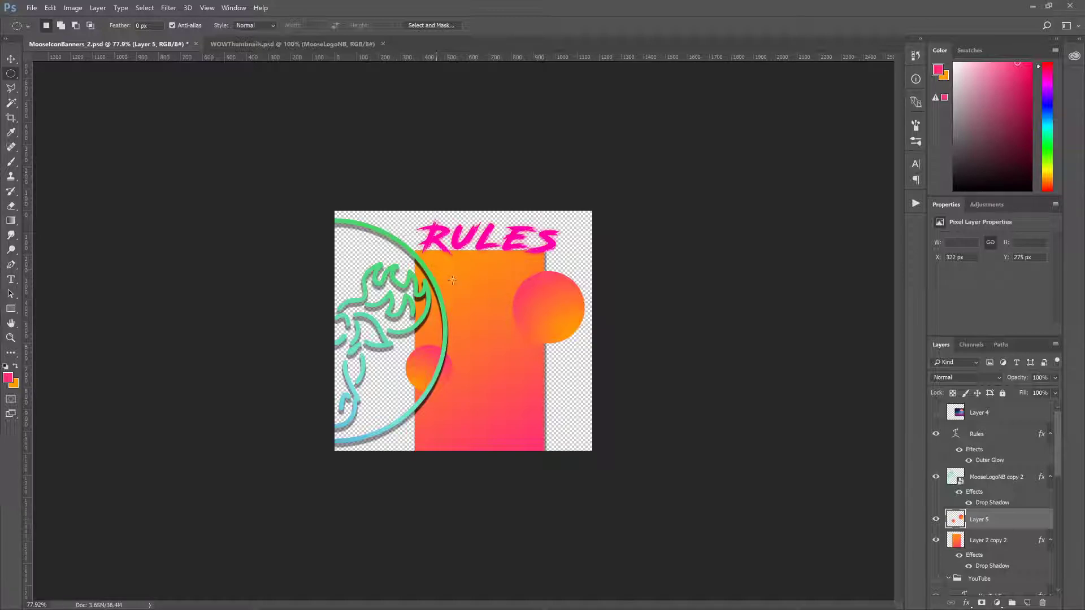
{"action": "left_click_drag", "start_coordinate": [433, 272], "coordinate": [395, 233]}
{"action": "left_click", "coordinate": [11, 221]}
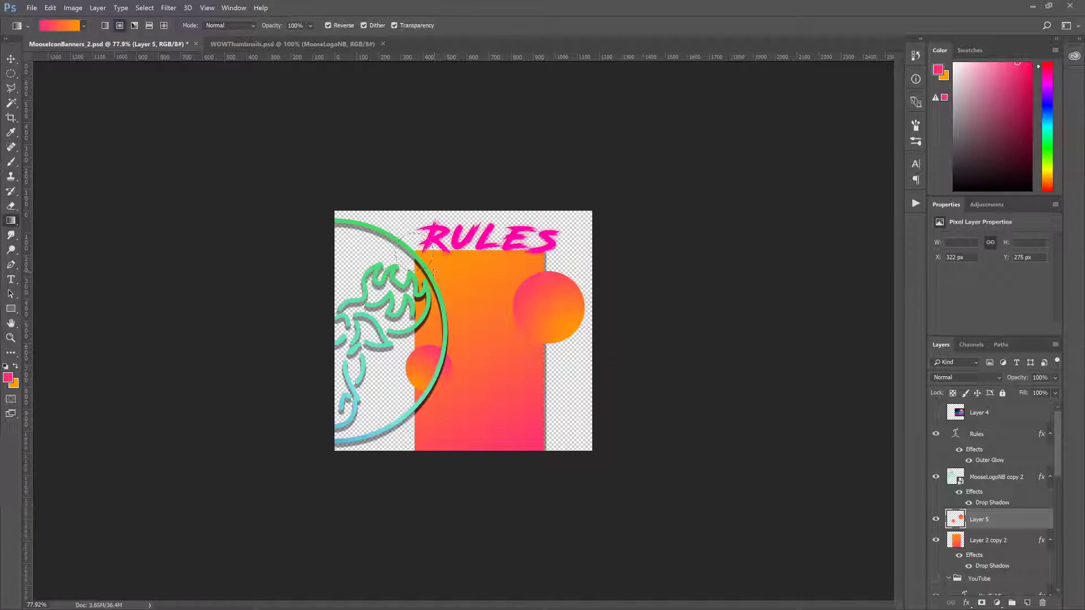
{"action": "mouse_move", "coordinate": [433, 273]}
{"action": "left_mouse_down"}
{"action": "mouse_move", "coordinate": [386, 227]}
{"action": "mouse_move", "coordinate": [438, 276]}
{"action": "left_mouse_up"}
{"action": "key", "text": "ctrl+z"}
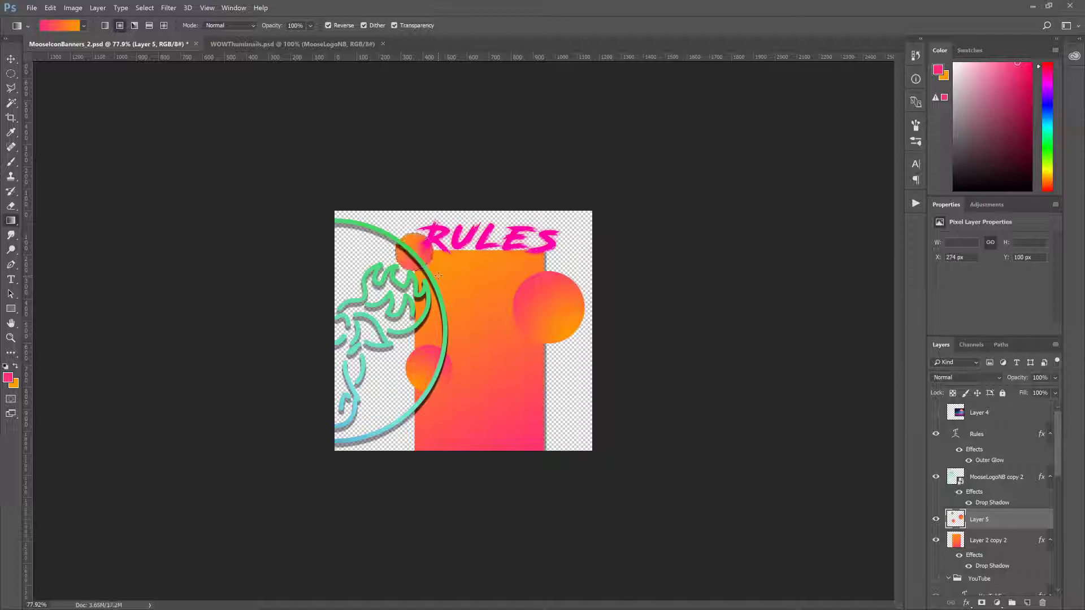
{"action": "left_click", "coordinate": [11, 74]}
{"action": "left_click", "coordinate": [182, 160]}
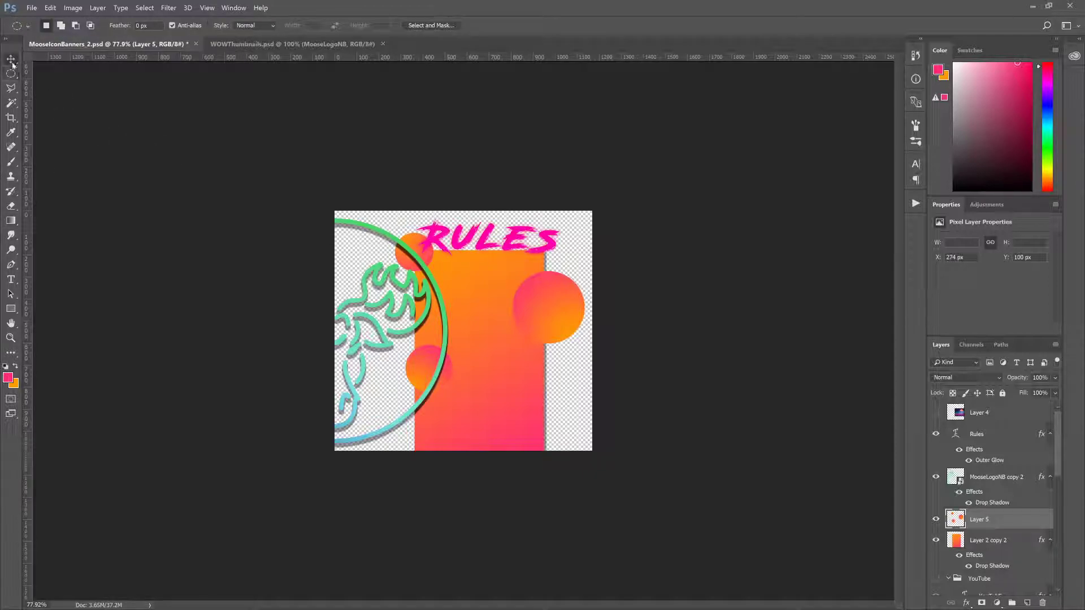
{"action": "left_click", "coordinate": [11, 59]}
{"action": "scroll", "coordinate": [306, 341], "scroll_direction": "down", "scroll_amount": 3}
{"action": "scroll", "coordinate": [302, 336], "scroll_direction": "down", "scroll_amount": 3}
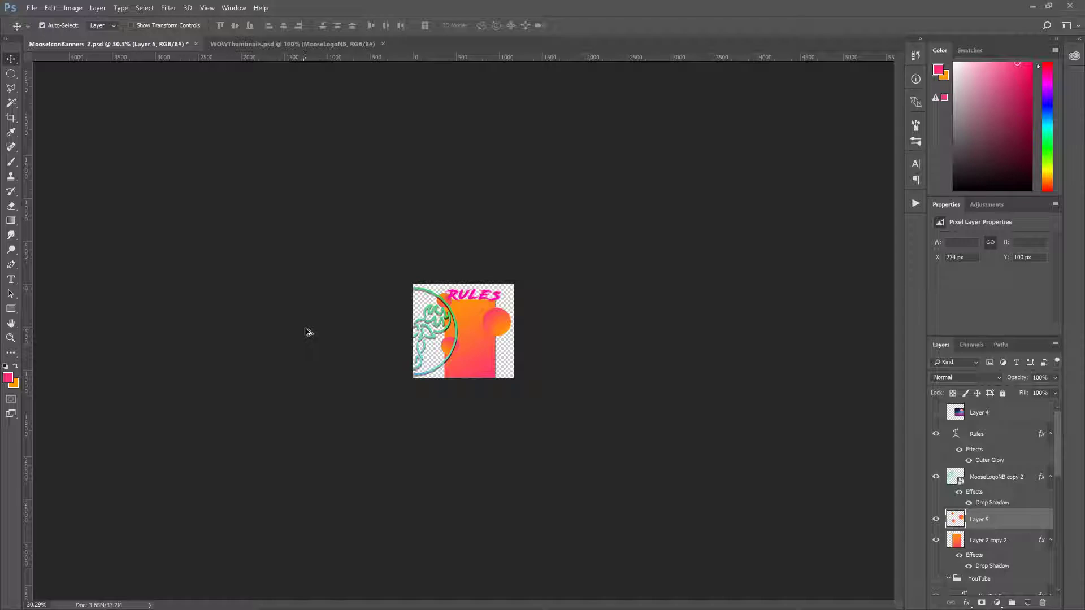
Step: Replace the final letter of the banner title with a capital S so it reads RuleS
{"action": "scroll", "coordinate": [305, 331], "scroll_direction": "up", "scroll_amount": 3}
{"action": "key", "text": "alt"}
{"action": "left_click", "coordinate": [11, 279]}
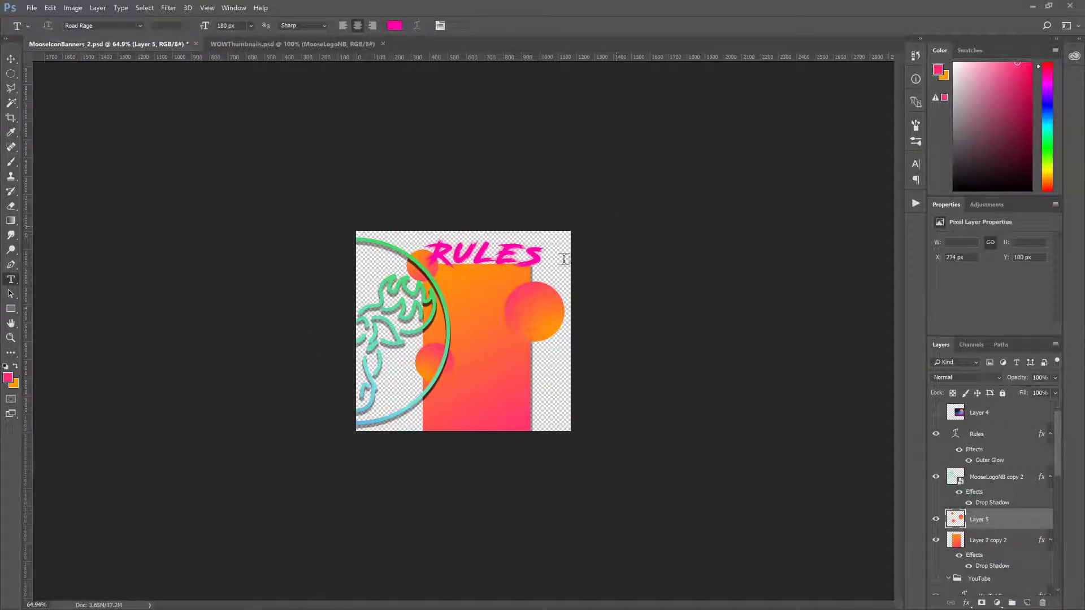
{"action": "left_click_drag", "start_coordinate": [544, 254], "coordinate": [526, 262]}
{"action": "left_click", "coordinate": [529, 266]}
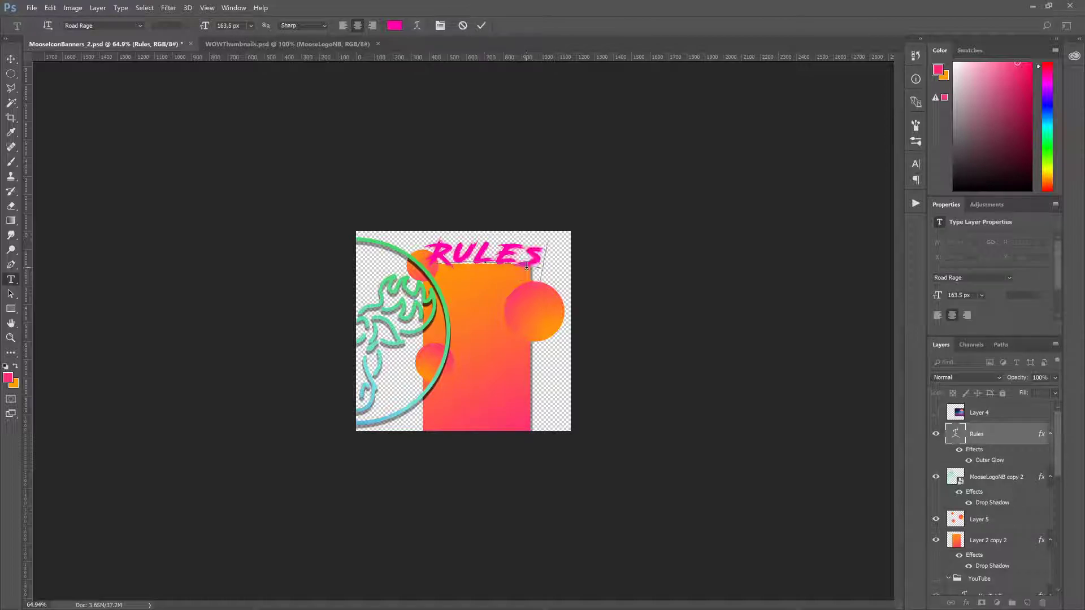
{"action": "left_click", "coordinate": [481, 26]}
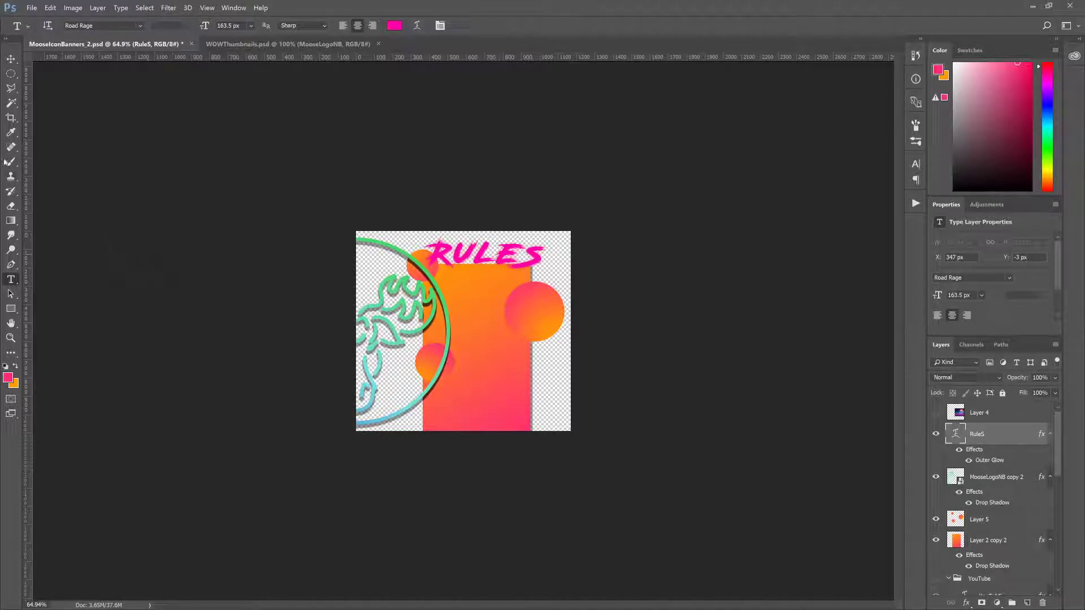
{"action": "left_click", "coordinate": [11, 58]}
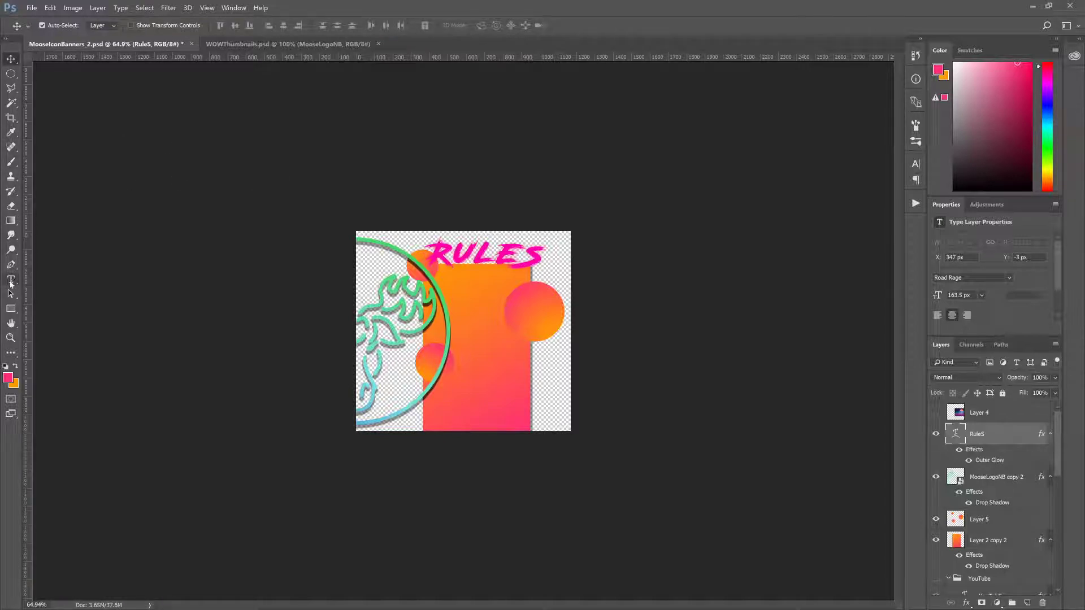
Step: Move the two "Missed a stream" text layers out of the YouTube group to directly below the RuleS title layer
{"action": "scroll", "coordinate": [969, 489], "scroll_direction": "down", "scroll_amount": 5}
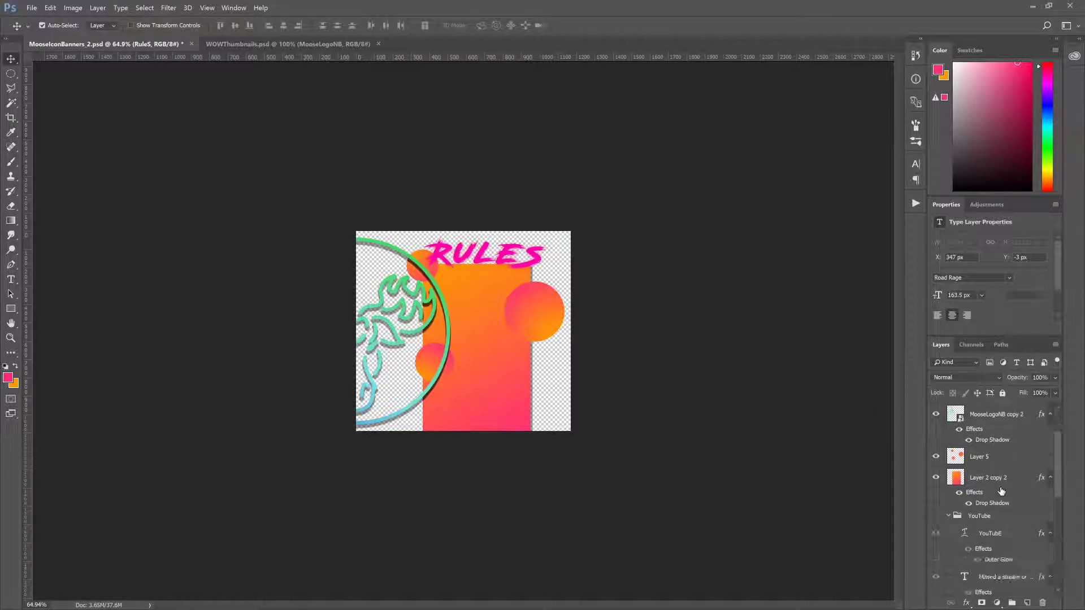
{"action": "scroll", "coordinate": [969, 489], "scroll_direction": "down", "scroll_amount": 2}
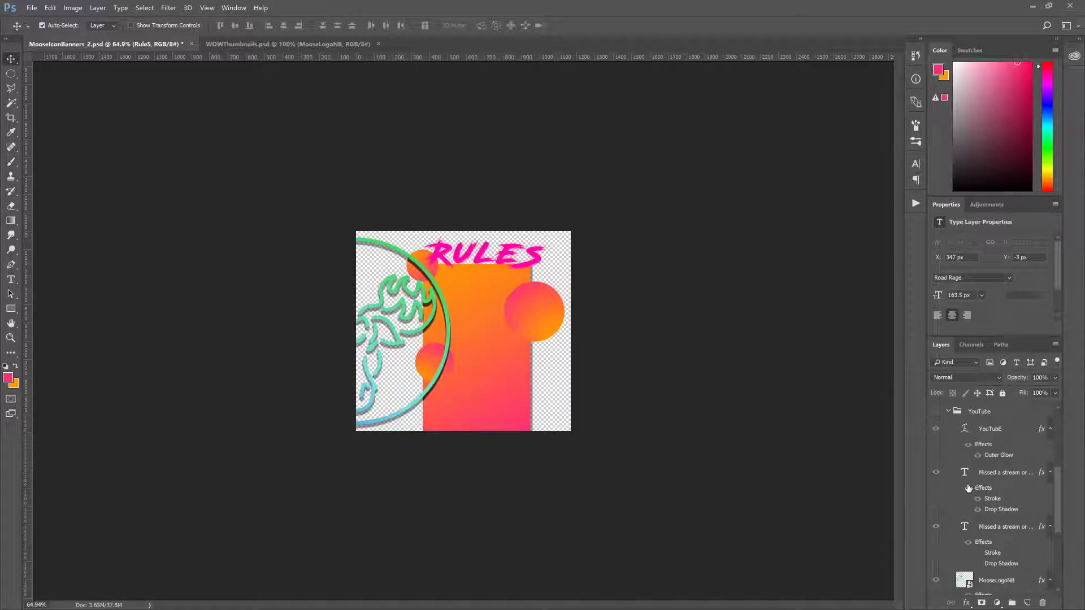
{"action": "left_click", "coordinate": [994, 472]}
{"action": "left_click", "coordinate": [988, 528], "text": "shift"}
{"action": "scroll", "coordinate": [988, 532], "scroll_direction": "up", "scroll_amount": 5}
{"action": "left_click_drag", "start_coordinate": [995, 579], "coordinate": [997, 453]}
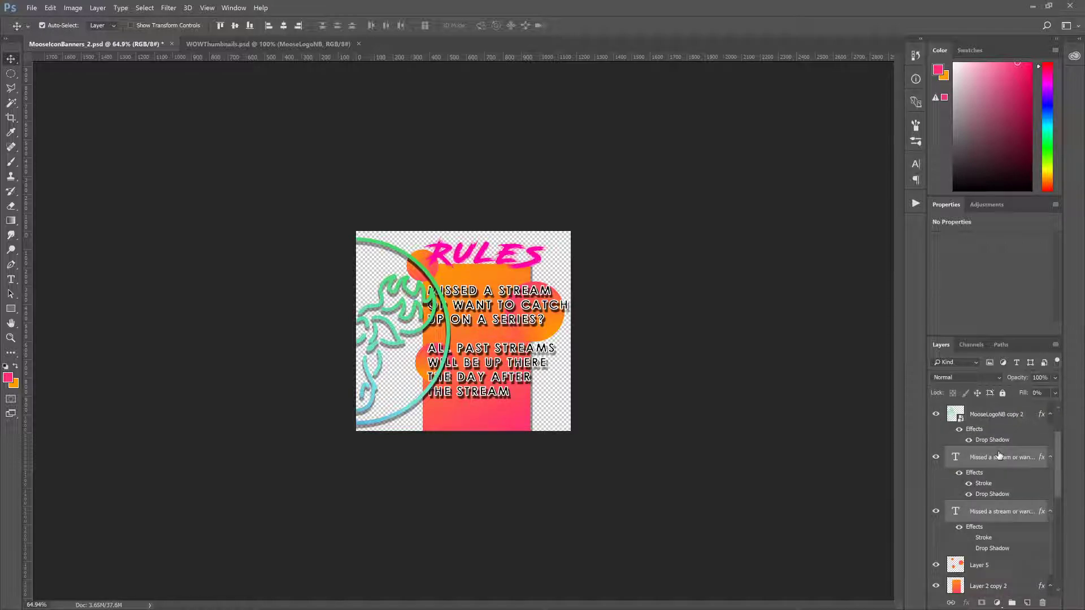
{"action": "scroll", "coordinate": [1001, 497], "scroll_direction": "up", "scroll_amount": 3}
{"action": "left_click_drag", "start_coordinate": [997, 518], "coordinate": [994, 460]}
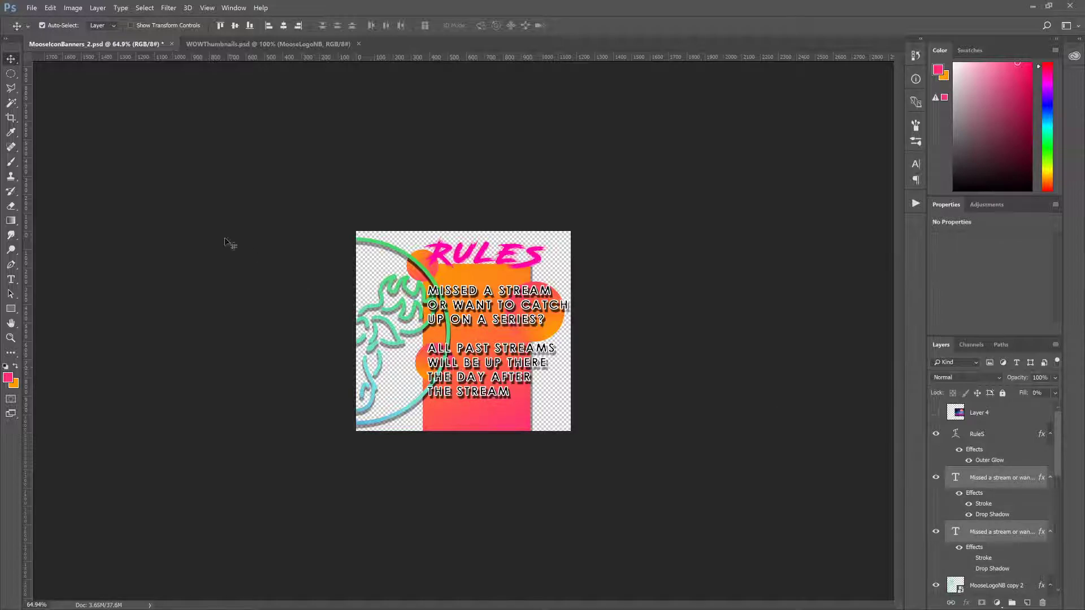
Step: Hide the lower text copy and replace the upper text with the spaced lines "Don't be a dick", "Be chill" and "Ask to post links"
{"action": "left_click", "coordinate": [11, 280]}
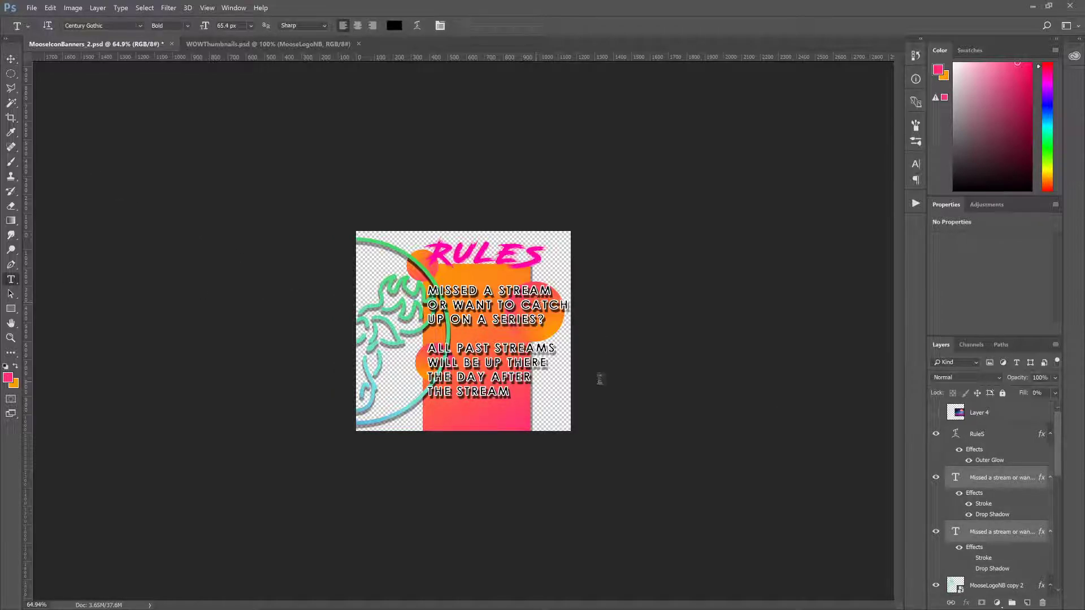
{"action": "left_click_drag", "start_coordinate": [510, 397], "coordinate": [393, 276]}
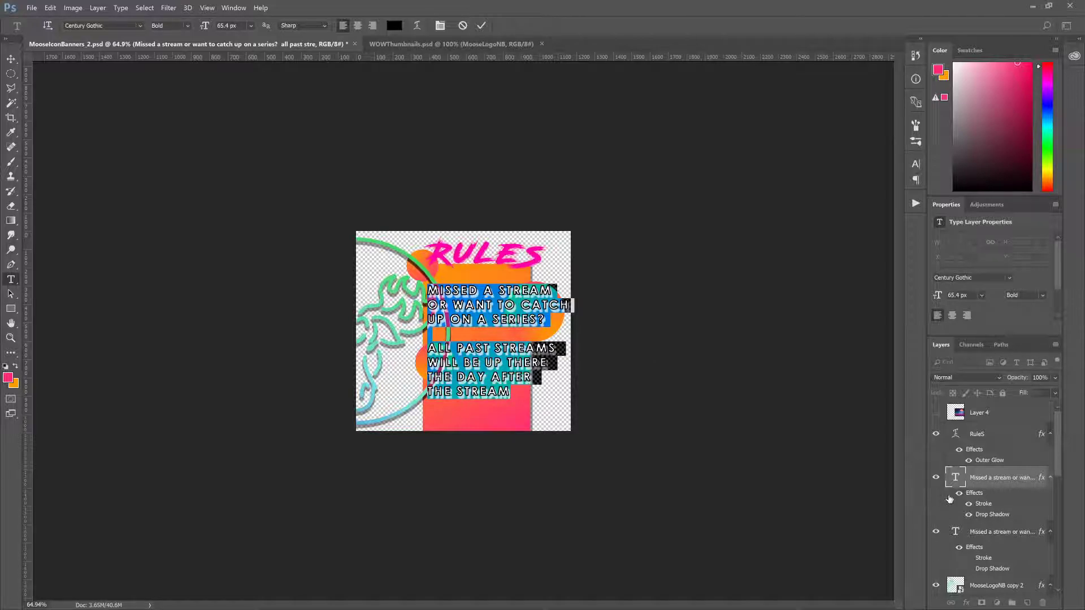
{"action": "left_click", "coordinate": [988, 481]}
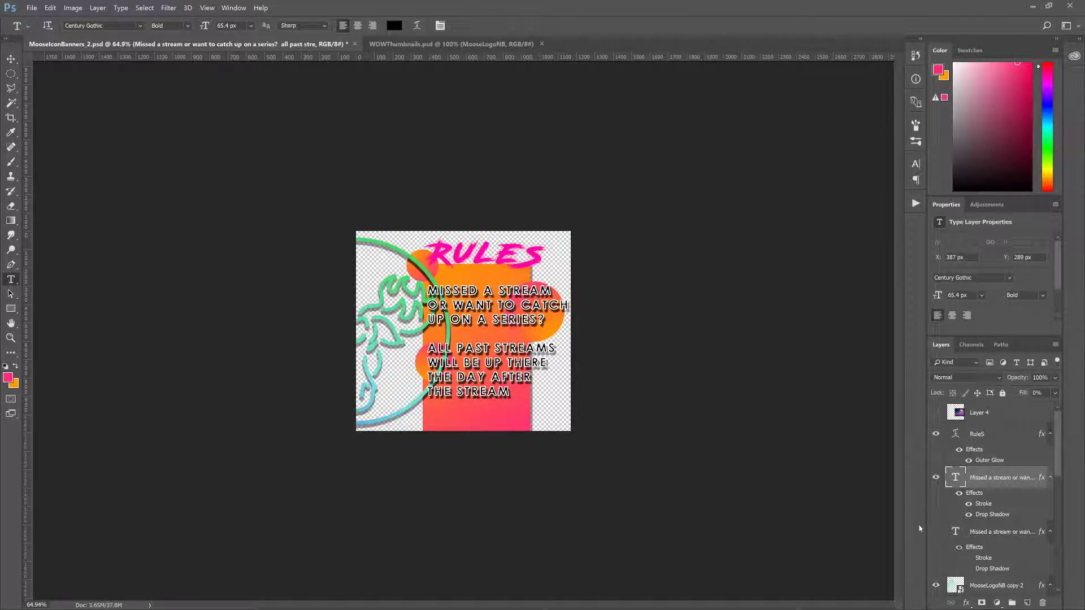
{"action": "left_click", "coordinate": [935, 532]}
{"action": "left_click_drag", "start_coordinate": [514, 395], "coordinate": [399, 290]}
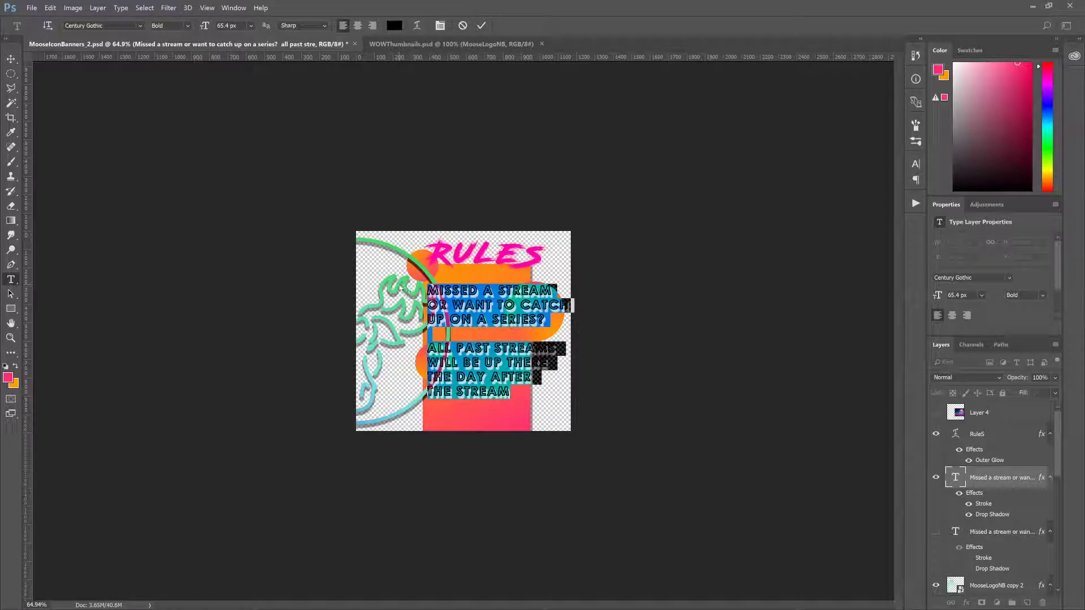
{"action": "type", "text": "DON'T"}
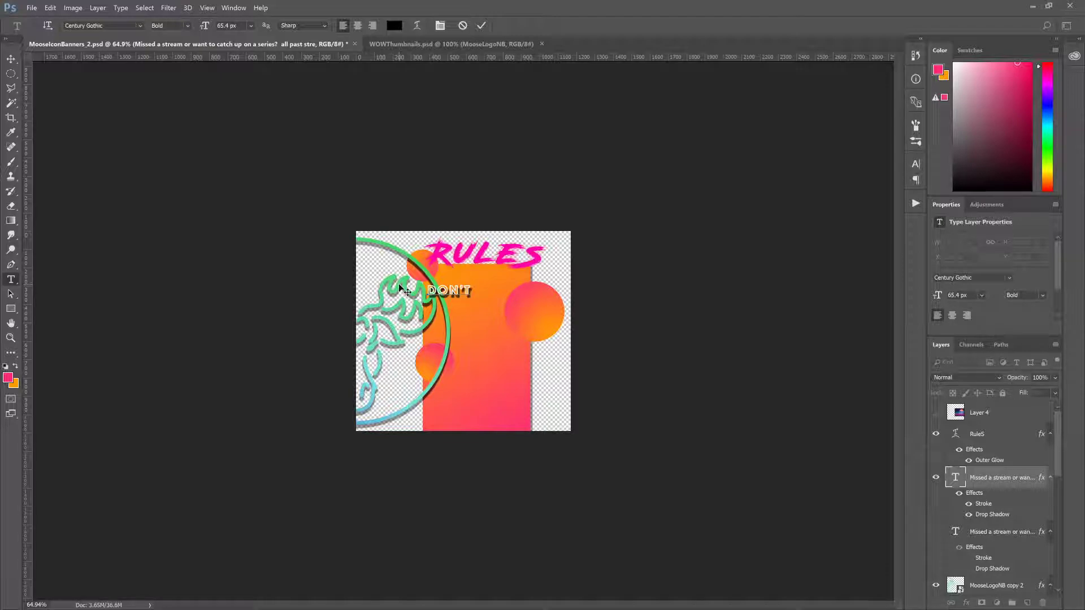
{"action": "type", "text": " BE A DICK"}
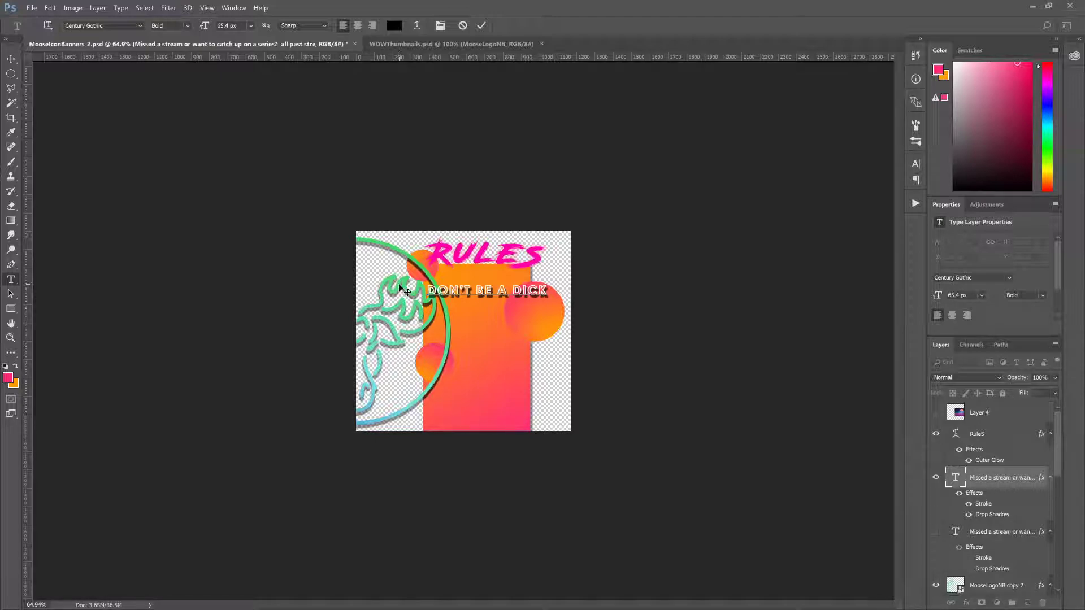
{"action": "type", "text": "BE CHILL"}
{"action": "key", "text": "Return"}
{"action": "type", "text": "ASK TO"}
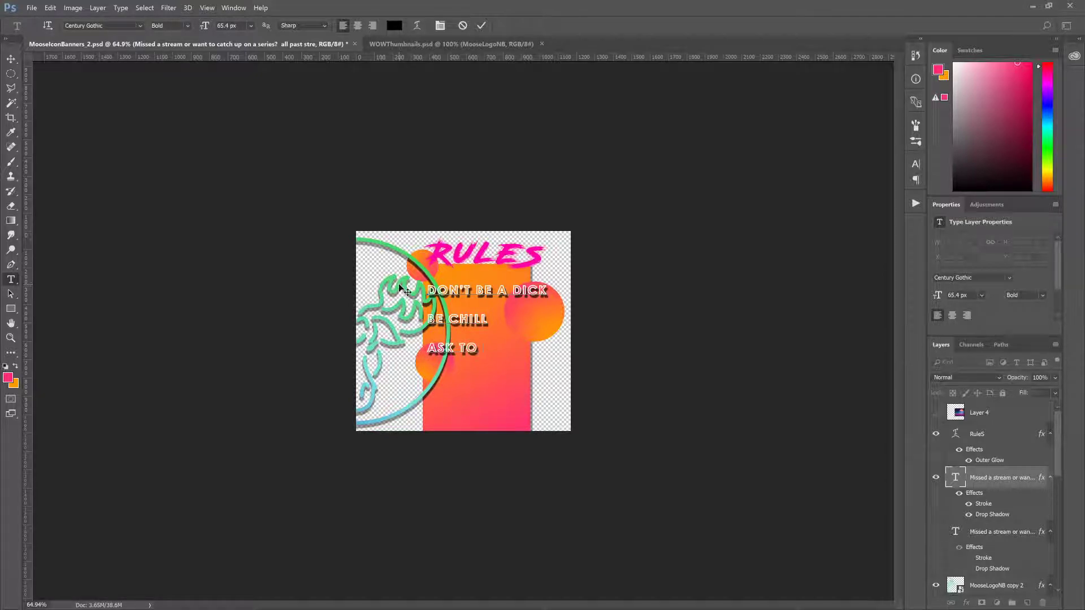
{"action": "type", "text": " POST LINKS"}
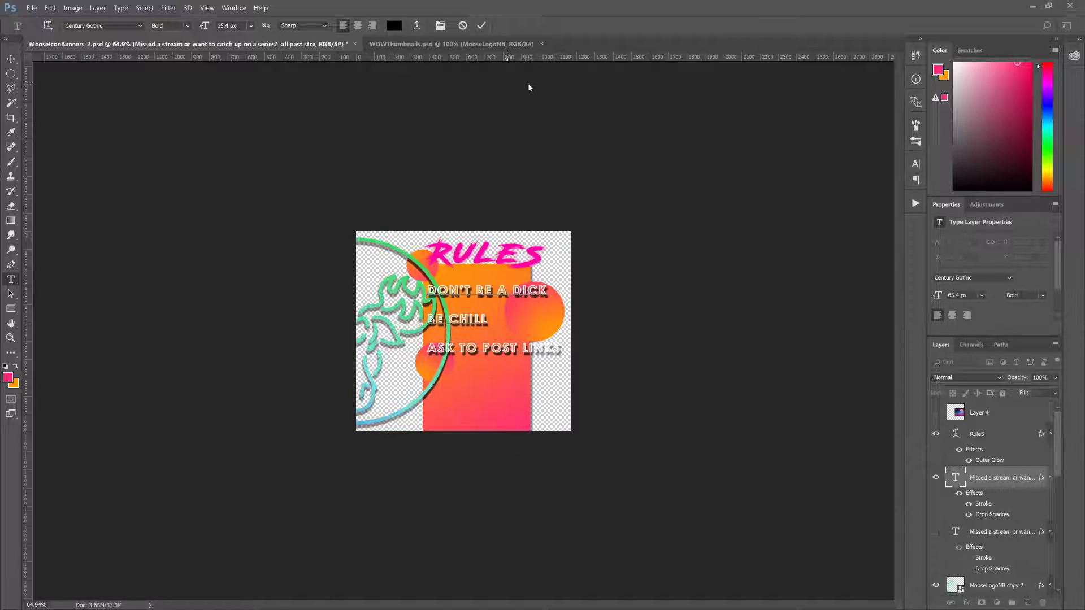
{"action": "left_click", "coordinate": [547, 155]}
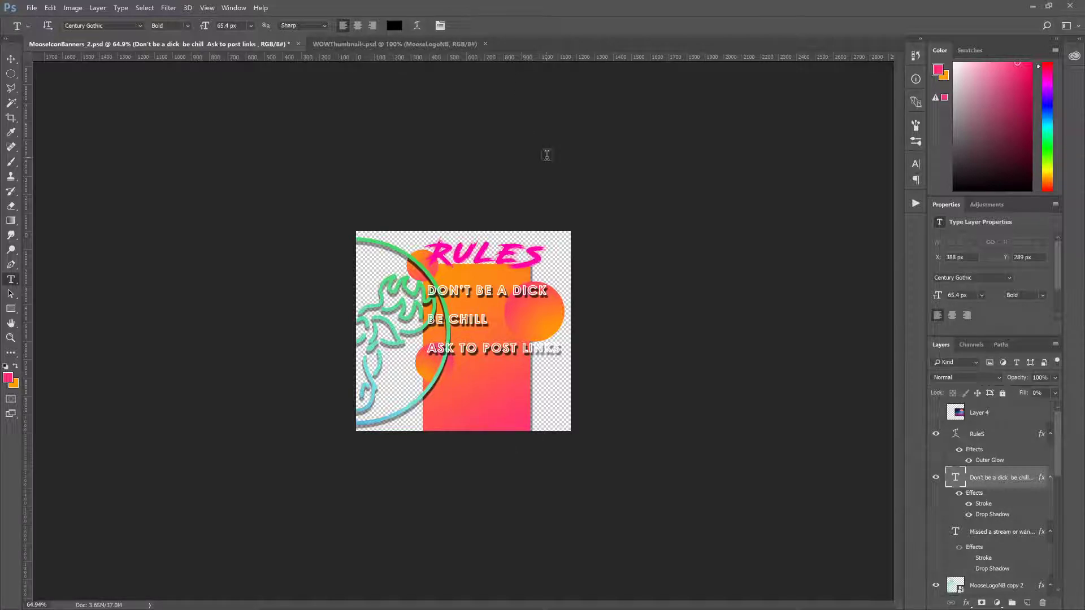
{"action": "key", "text": "v"}
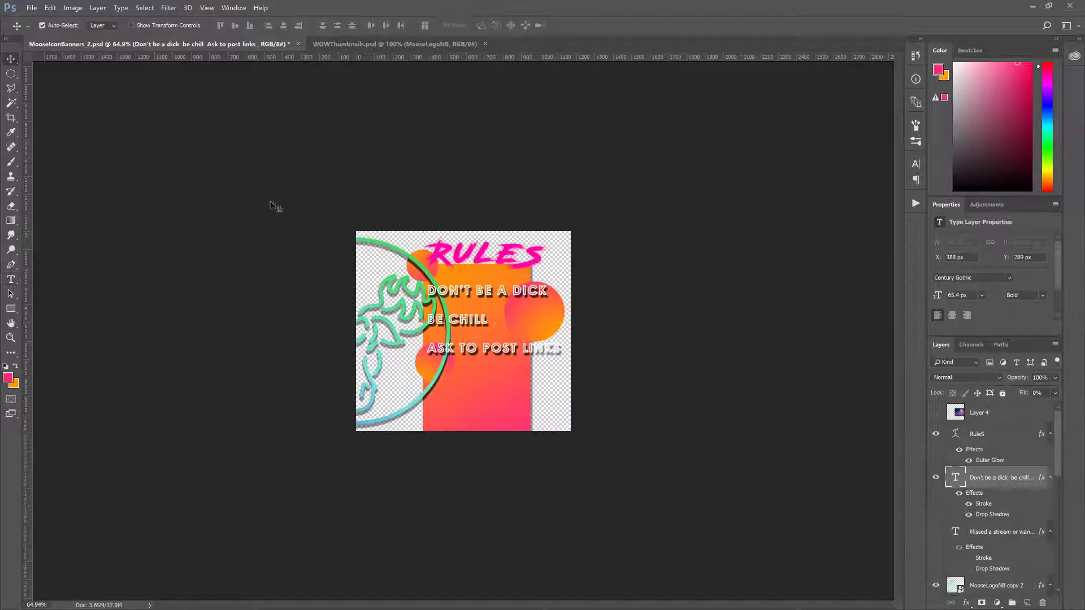
Step: Copy the rules text, show the lower "Missed a stream" text layer again and replace its wording with the copied rules
{"action": "left_click", "coordinate": [11, 279]}
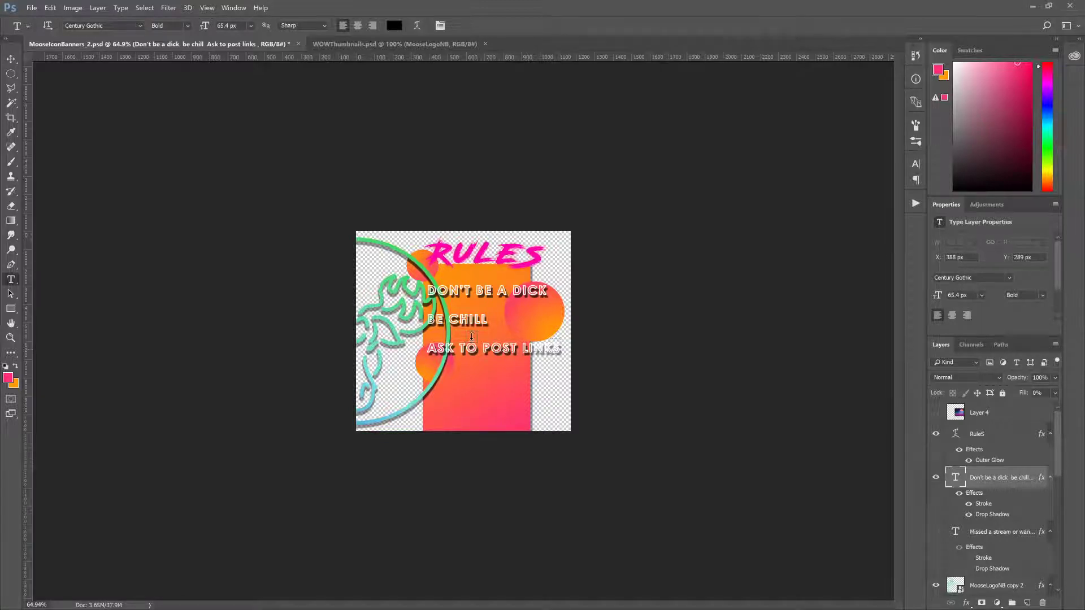
{"action": "left_click", "coordinate": [508, 351]}
{"action": "left_click", "coordinate": [463, 25]}
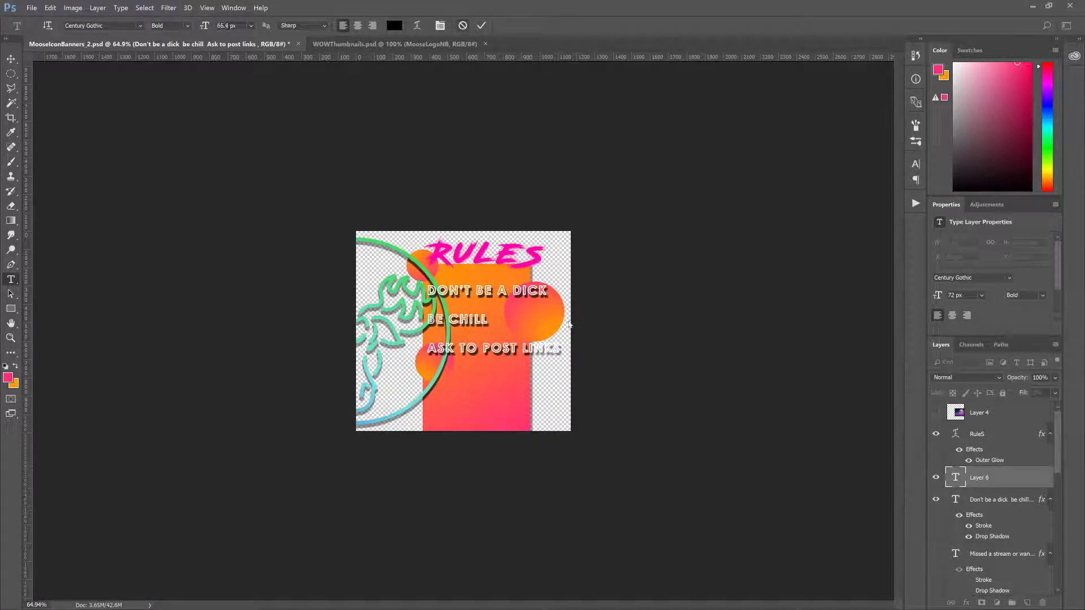
{"action": "left_click_drag", "start_coordinate": [558, 349], "coordinate": [348, 204]}
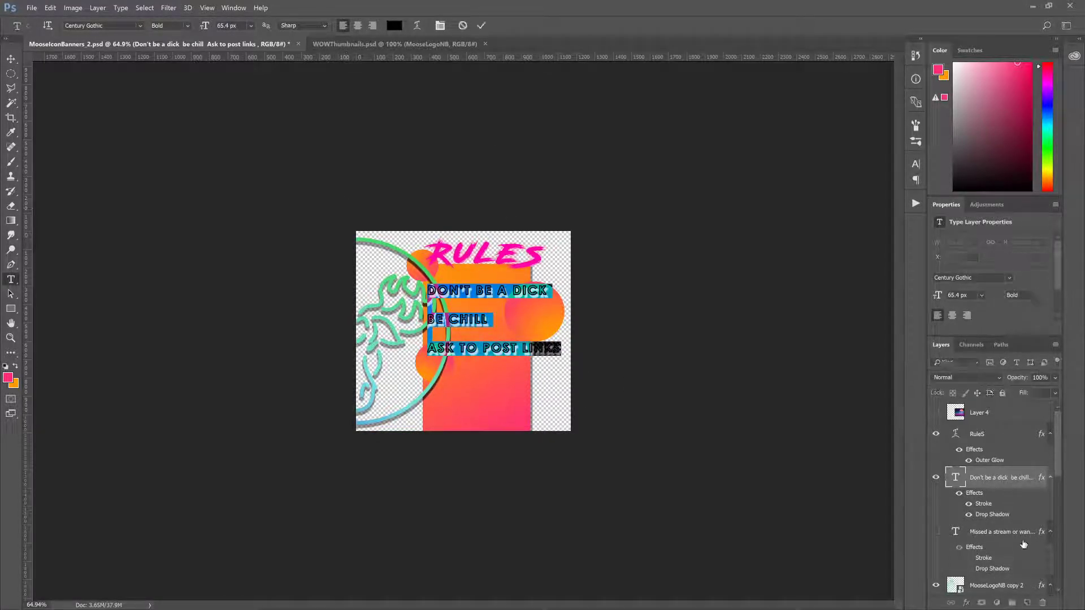
{"action": "left_click", "coordinate": [979, 526]}
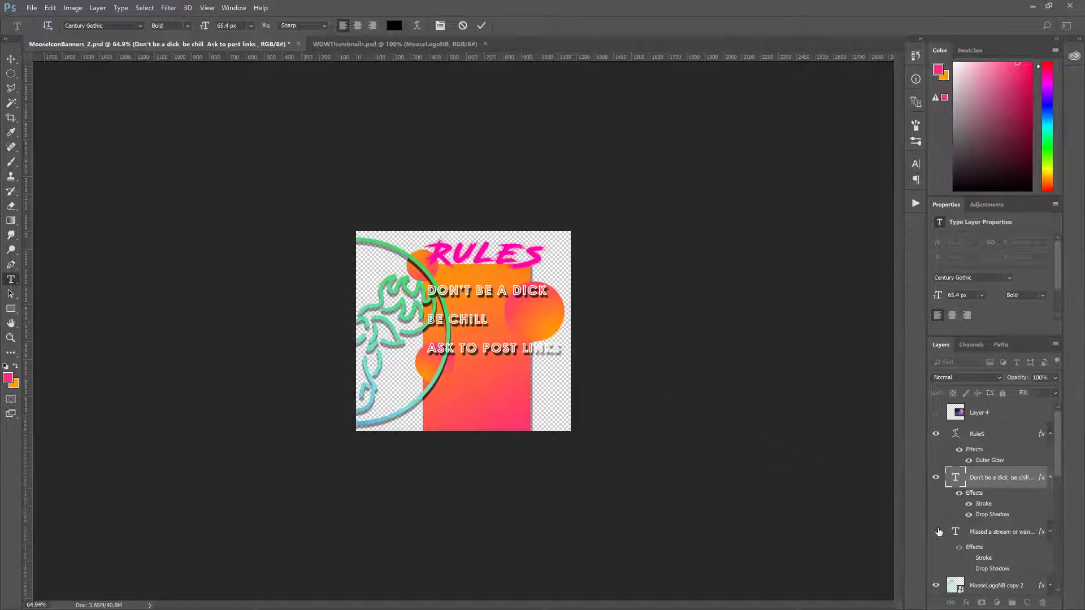
{"action": "left_click", "coordinate": [935, 532]}
{"action": "left_click", "coordinate": [997, 531]}
{"action": "left_click_drag", "start_coordinate": [506, 394], "coordinate": [346, 234]}
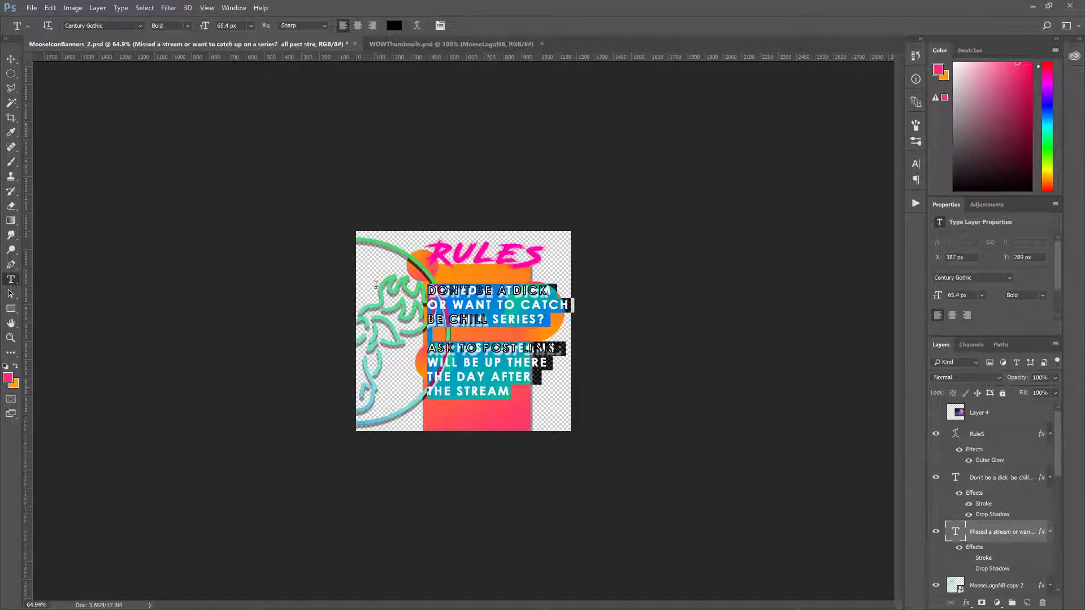
{"action": "key", "text": "BackSpace"}
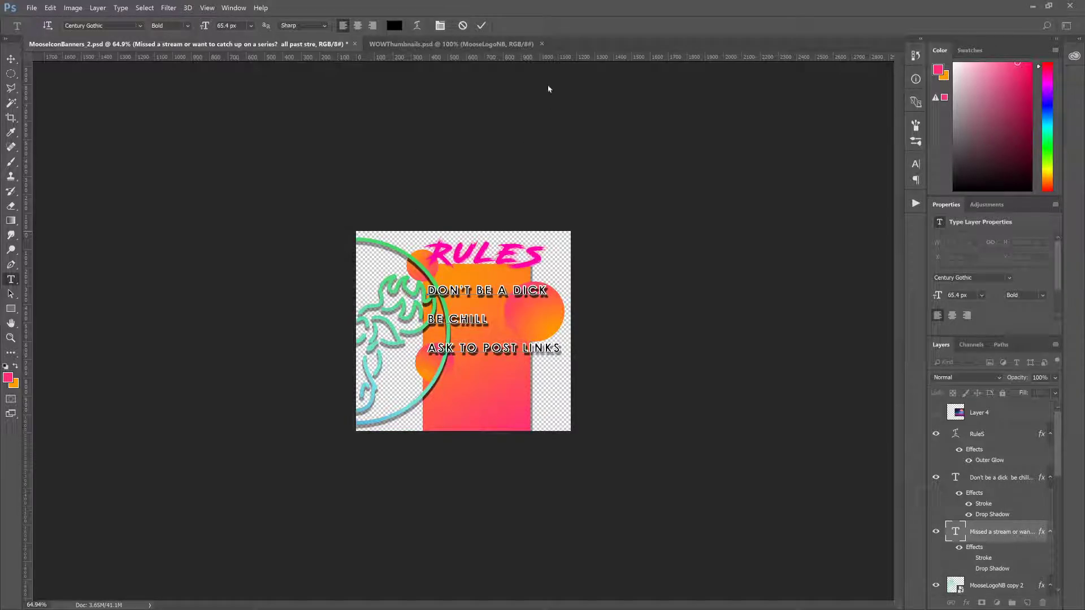
{"action": "left_click", "coordinate": [482, 26]}
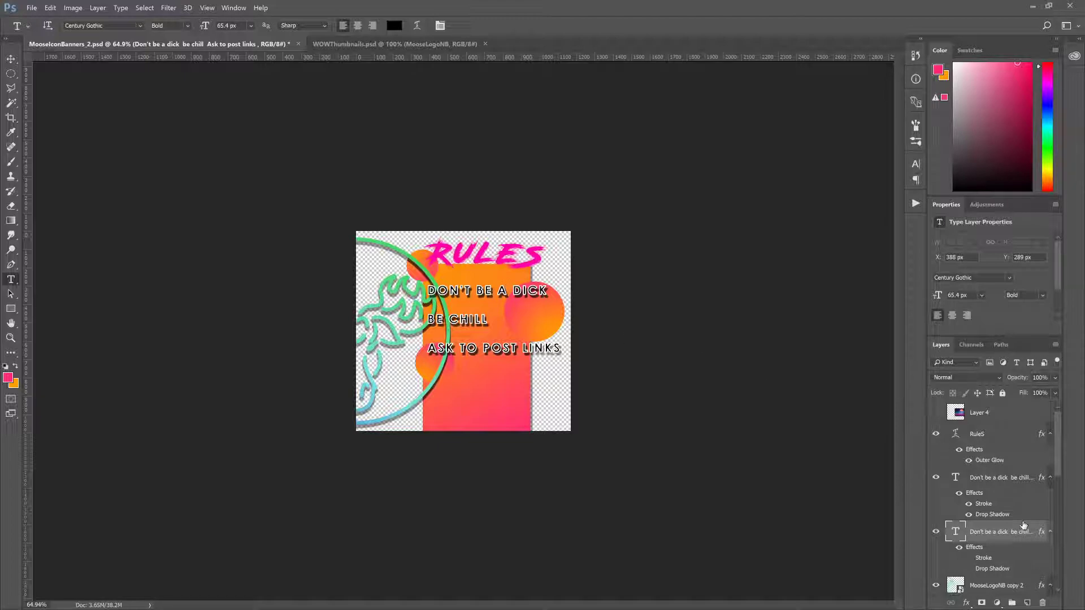
Step: Copy the drop shadow style from the gradient rectangle's layer to the gradient circles' layer
{"action": "scroll", "coordinate": [1009, 524], "scroll_direction": "down", "scroll_amount": 3}
{"action": "left_click", "coordinate": [984, 486]}
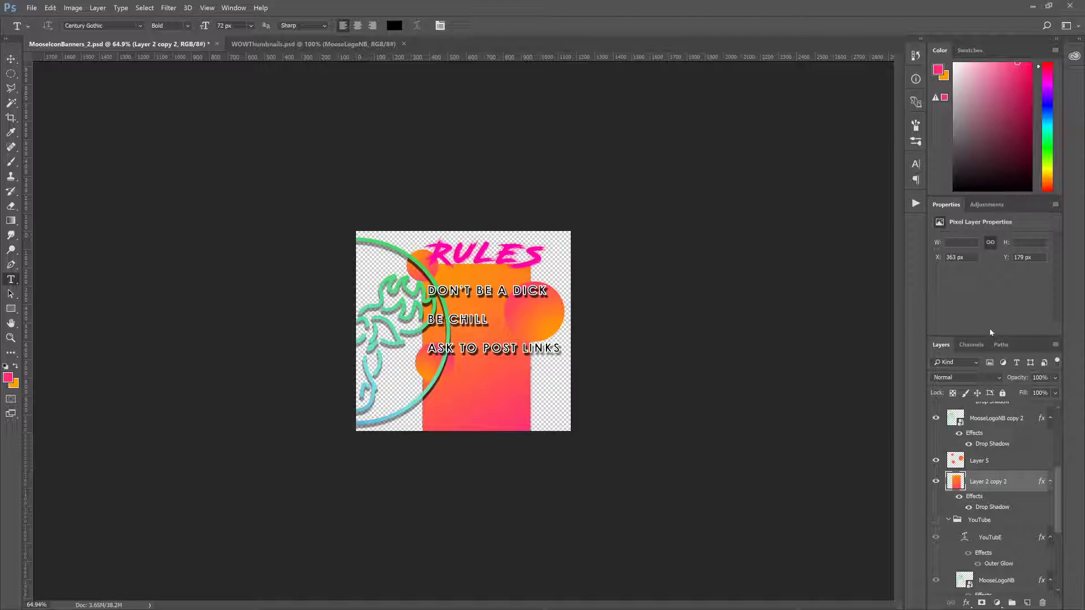
{"action": "left_click", "coordinate": [986, 462]}
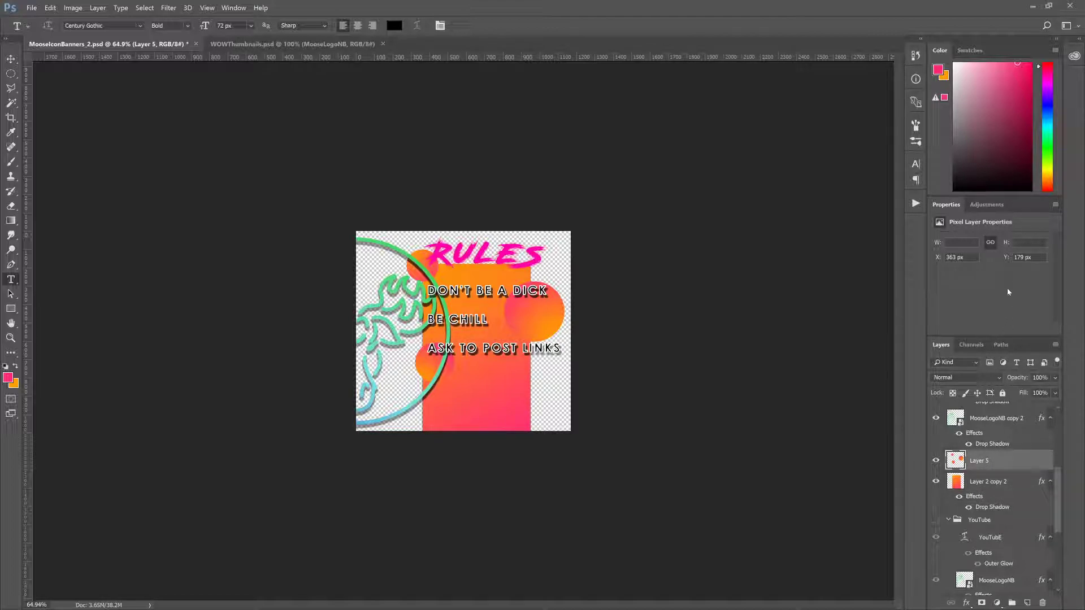
{"action": "key", "text": "alt+bracketleft"}
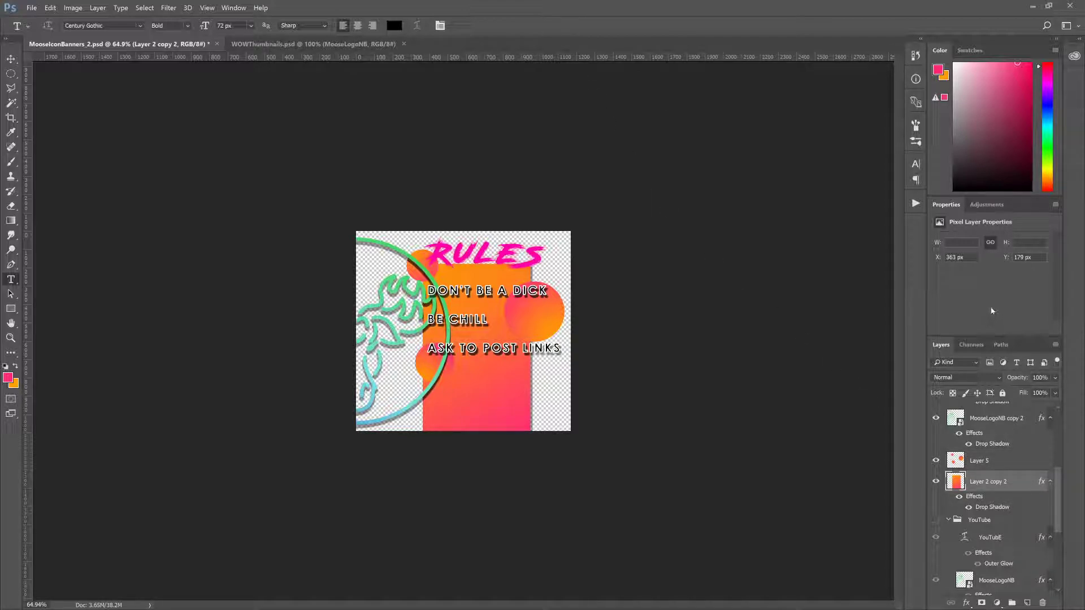
{"action": "left_click", "coordinate": [989, 461]}
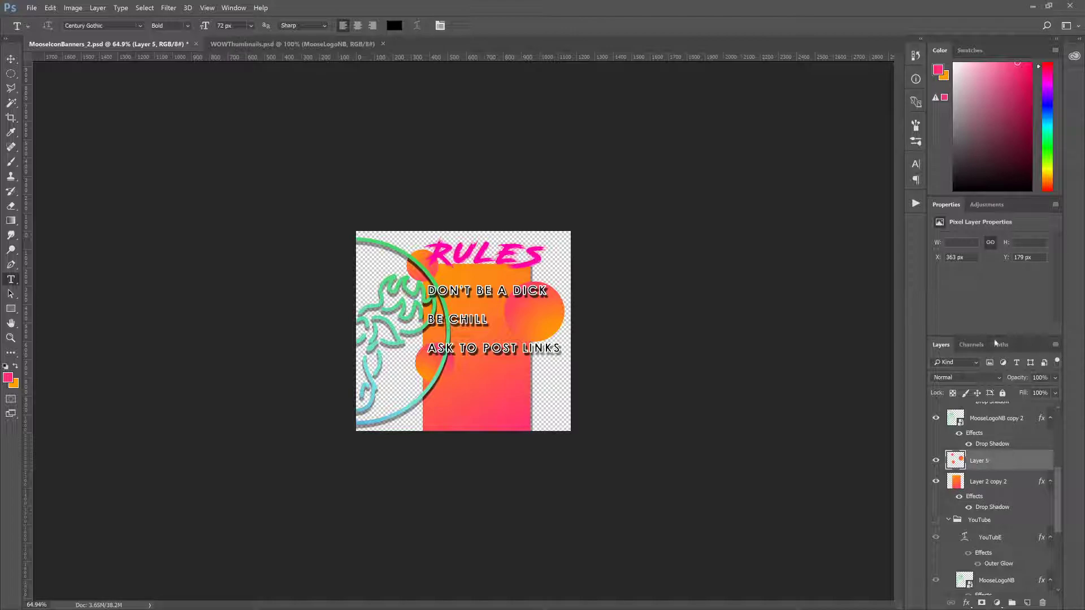
{"action": "left_click", "coordinate": [1004, 284]}
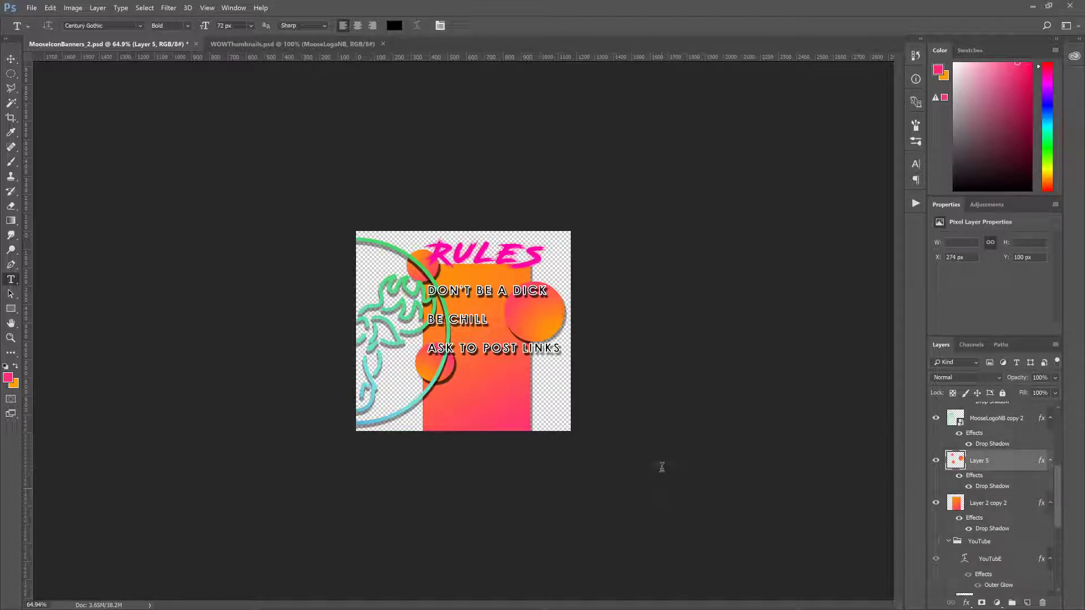
Step: Open the drop shadow settings of the gradient circles' layer, close them and switch that shadow off
{"action": "double_click", "coordinate": [1011, 487]}
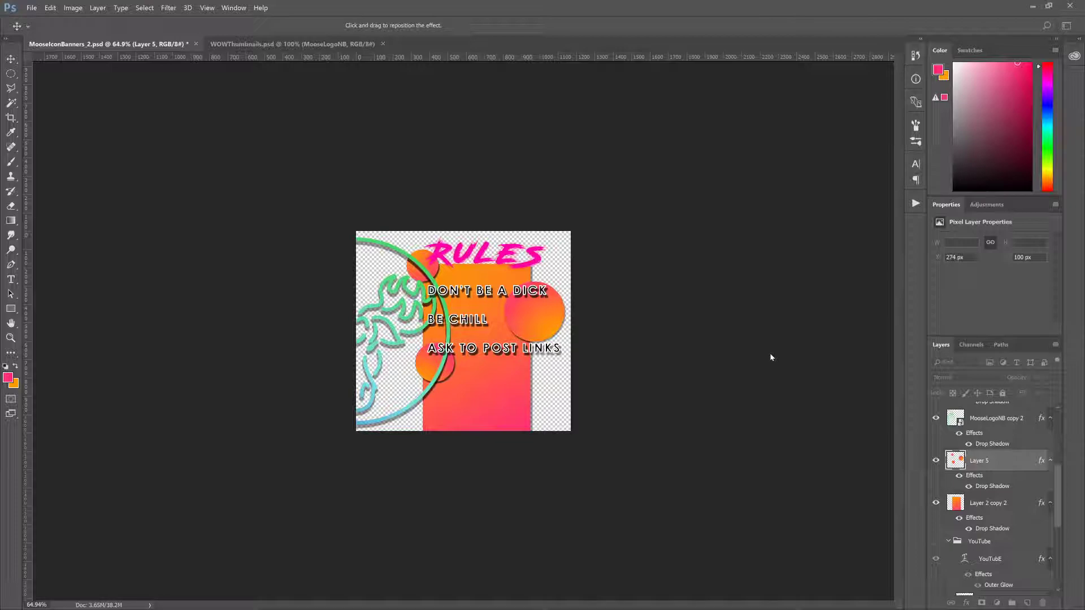
{"action": "key", "text": "t"}
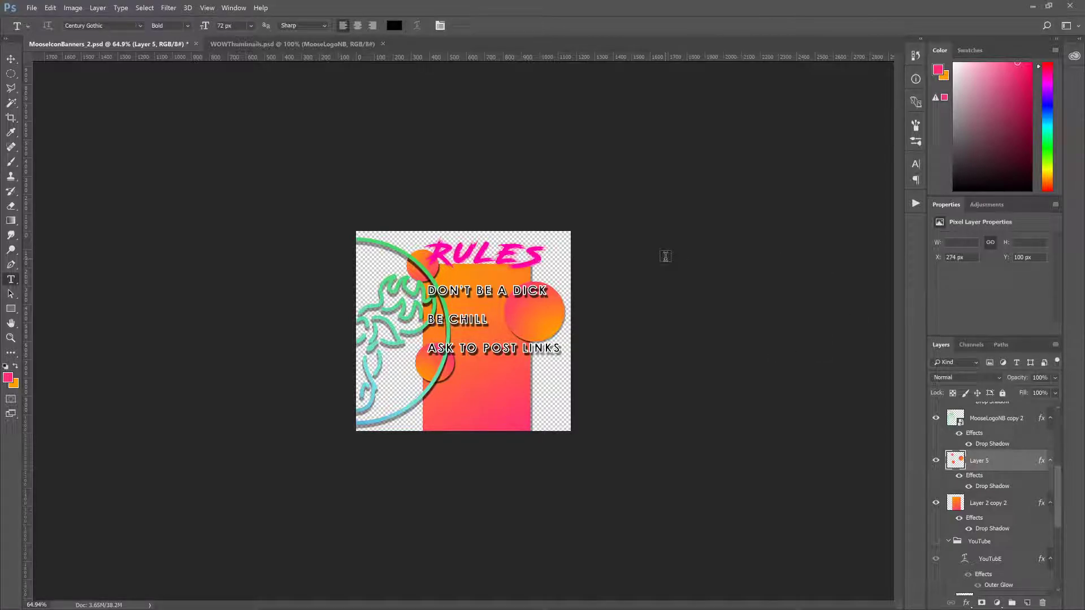
{"action": "left_click", "coordinate": [968, 486]}
{"action": "left_click", "coordinate": [967, 486]}
{"action": "left_click", "coordinate": [968, 486]}
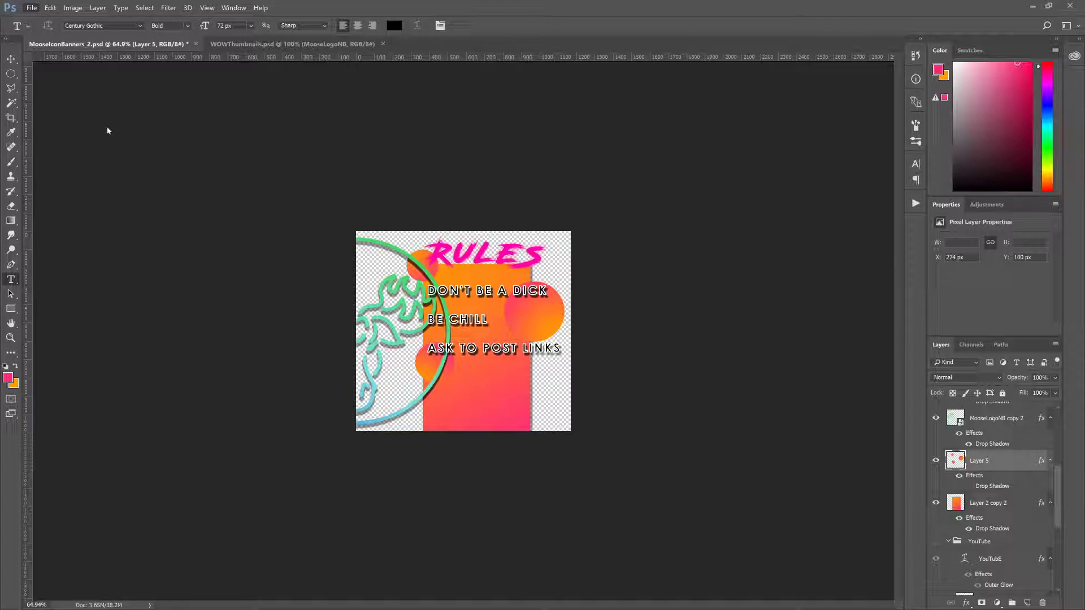
Step: Save MooseIconBanners_2.psd and create a new 1170 × 300 px document at 72 pixels/inch
{"action": "key", "text": "ctrl+s"}
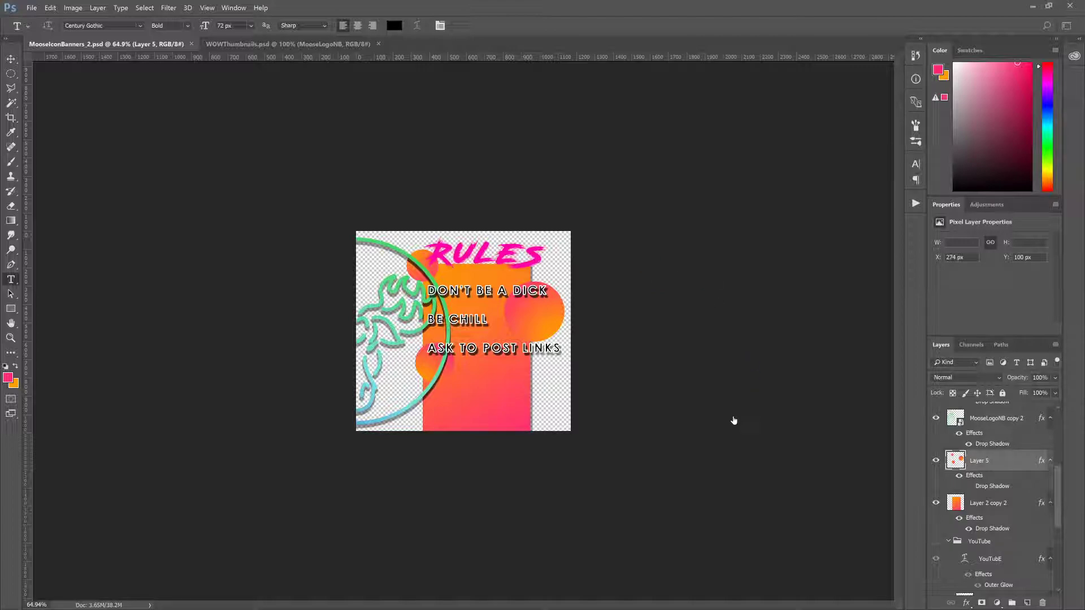
{"action": "key", "text": "ctrl+alt+n"}
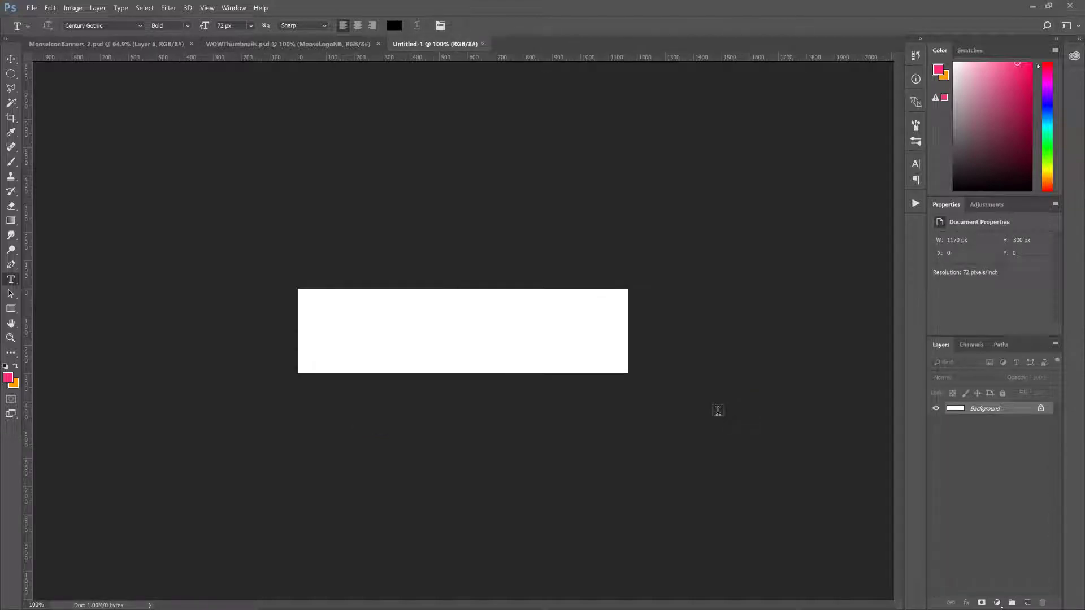
Step: Copy the RULES title layer from MooseIconBanners_2.psd into the 1170 × 300 px document and move it up and slightly left
{"action": "left_click", "coordinate": [113, 43]}
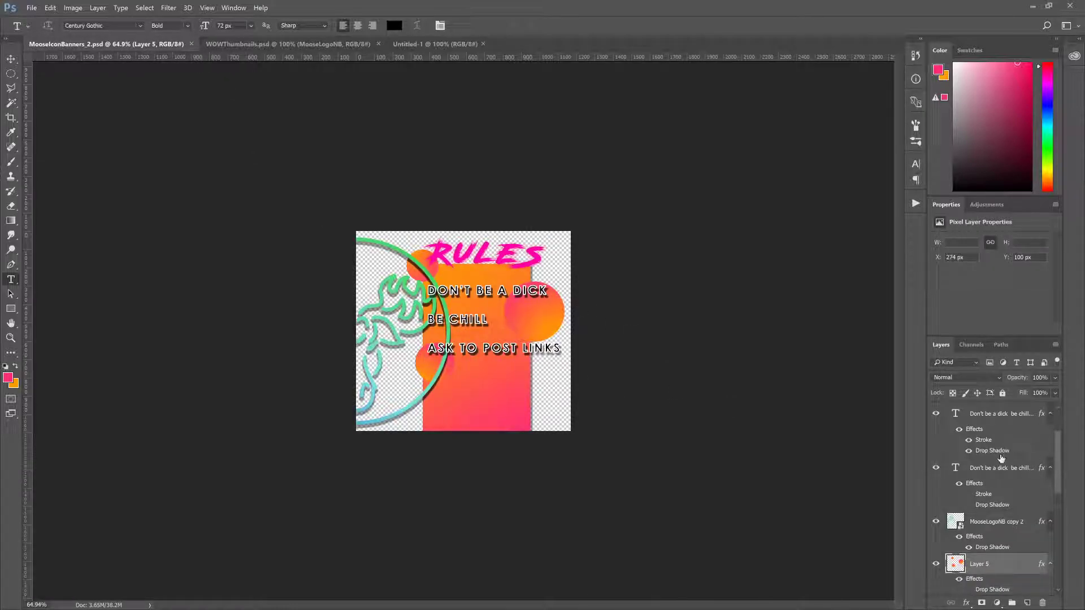
{"action": "scroll", "coordinate": [1023, 500], "scroll_direction": "up", "scroll_amount": 2}
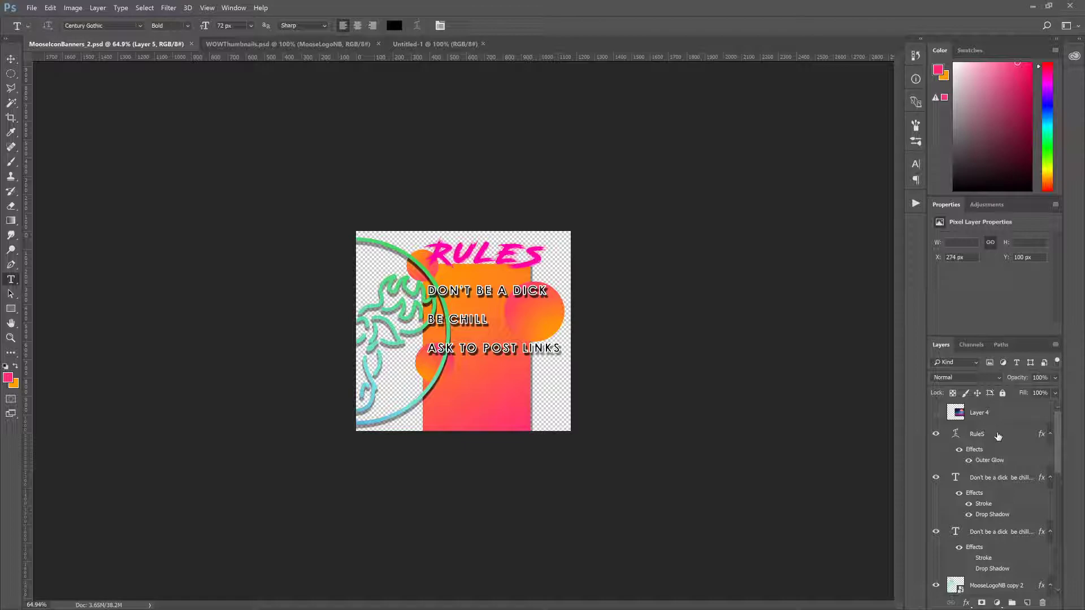
{"action": "left_click", "coordinate": [427, 45]}
{"action": "left_click_drag", "start_coordinate": [475, 354], "coordinate": [475, 354]}
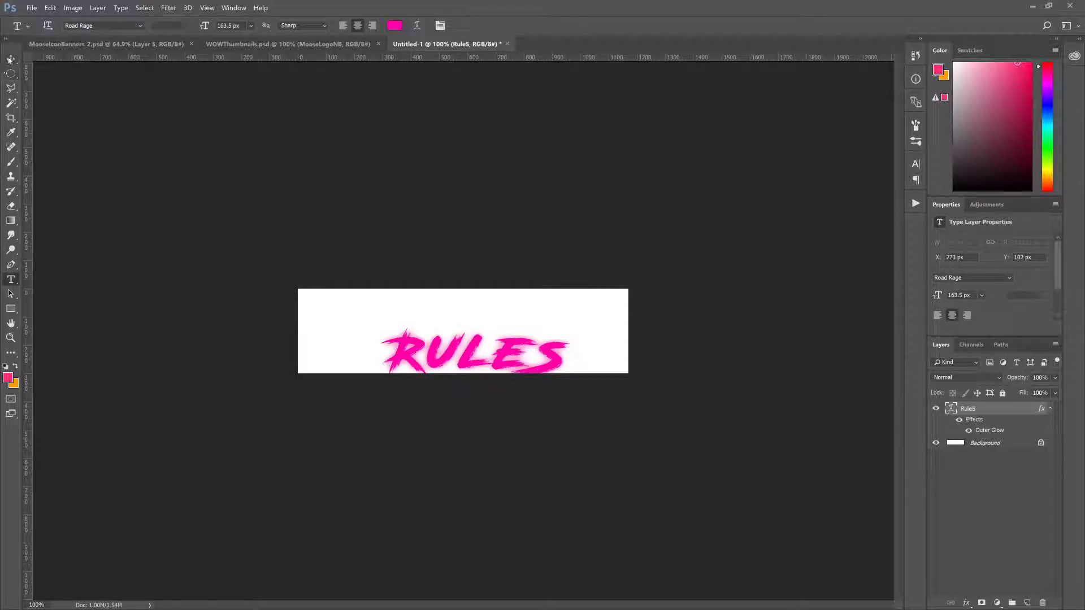
{"action": "left_click", "coordinate": [10, 58]}
{"action": "mouse_move", "coordinate": [449, 354]}
{"action": "left_mouse_down"}
{"action": "mouse_move", "coordinate": [434, 327]}
{"action": "mouse_move", "coordinate": [444, 338]}
{"action": "left_mouse_up"}
Step: Replace the wording of the copied RULES title with SPECS
{"action": "left_click", "coordinate": [11, 279]}
{"action": "left_click_drag", "start_coordinate": [543, 346], "coordinate": [365, 344]}
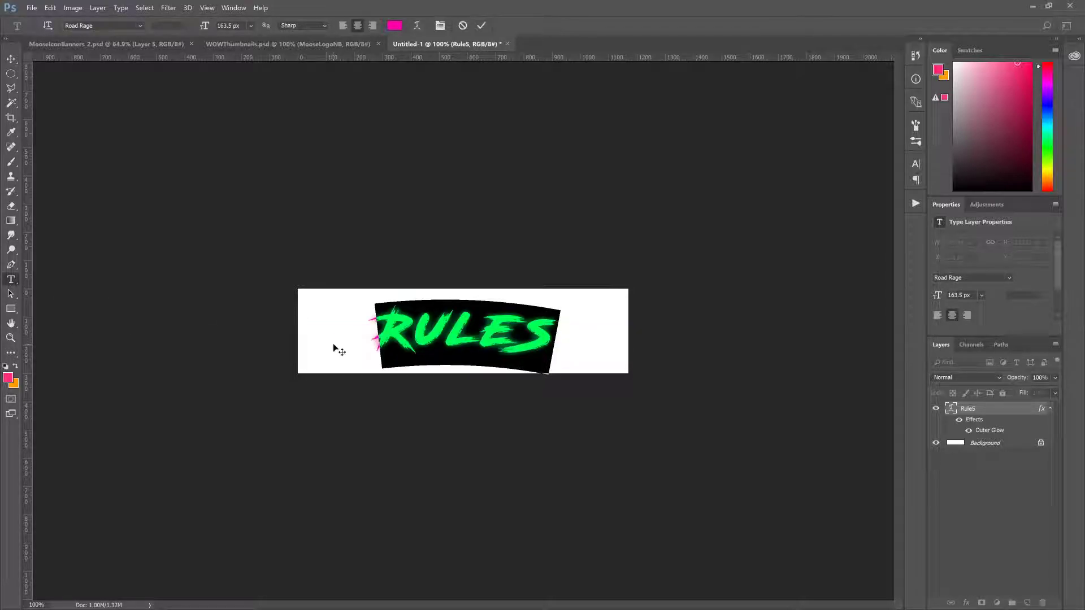
{"action": "type", "text": "SPECS"}
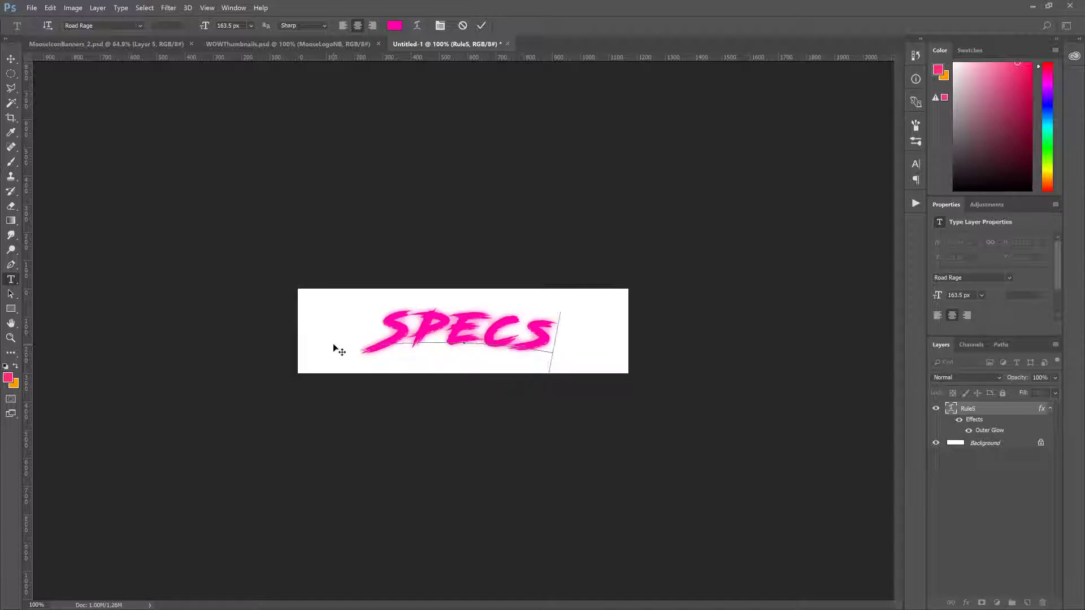
{"action": "left_click", "coordinate": [11, 59]}
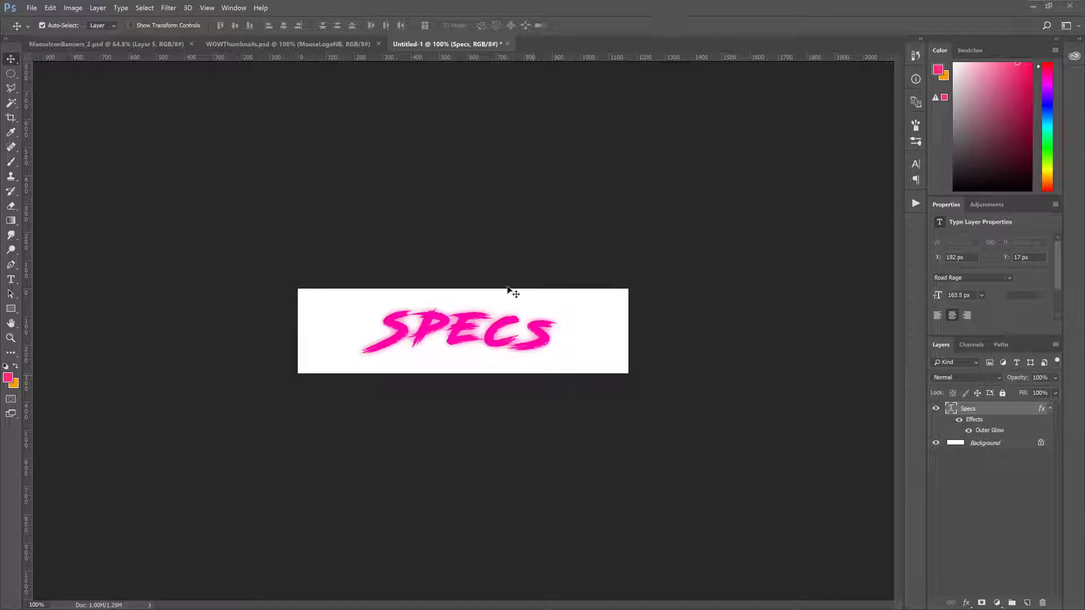
Step: Rotate the SPECS title slightly with Free Transform and hide the white Background layer
{"action": "key", "text": "ctrl+t"}
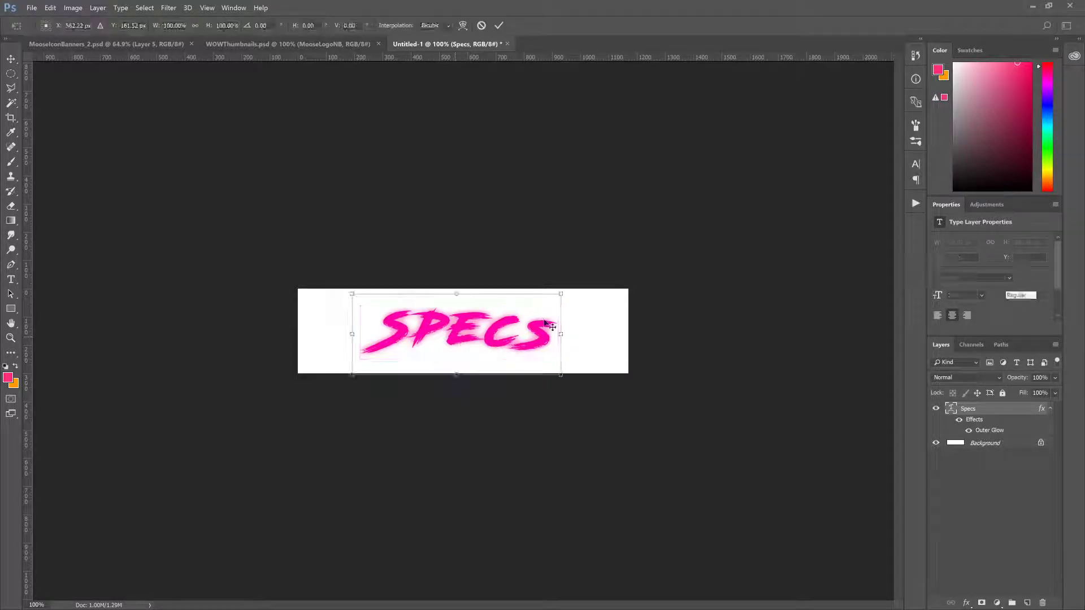
{"action": "left_click_drag", "start_coordinate": [562, 274], "coordinate": [571, 274]}
{"action": "key", "text": "Return"}
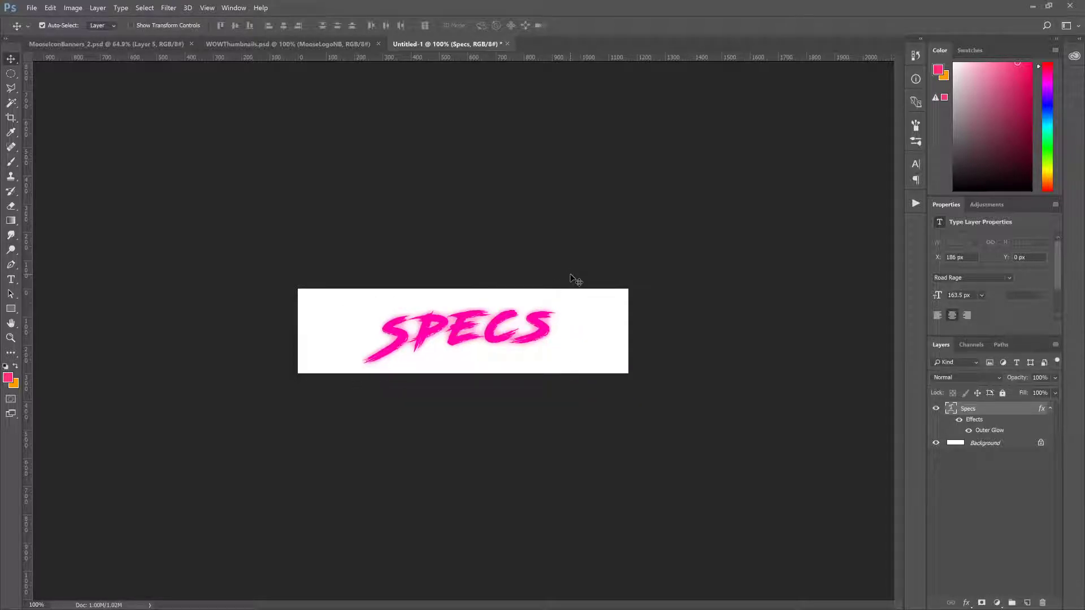
{"action": "left_click", "coordinate": [936, 443]}
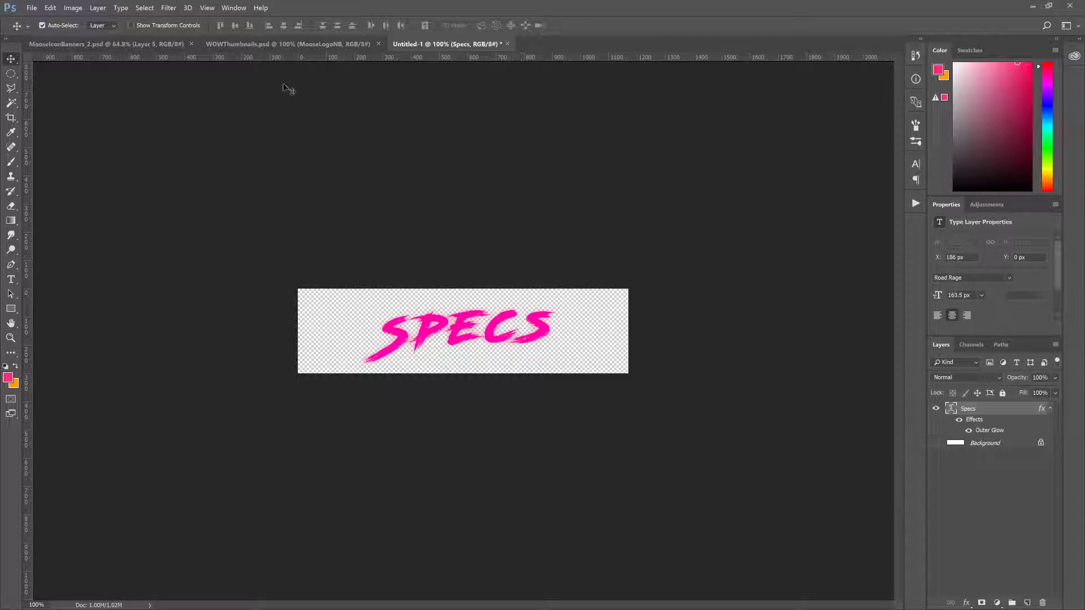
Step: Copy the gradient circles layer from MooseIconBanners_2.psd into the SPECS document, with the large circle at the banner's right end
{"action": "left_click", "coordinate": [279, 45]}
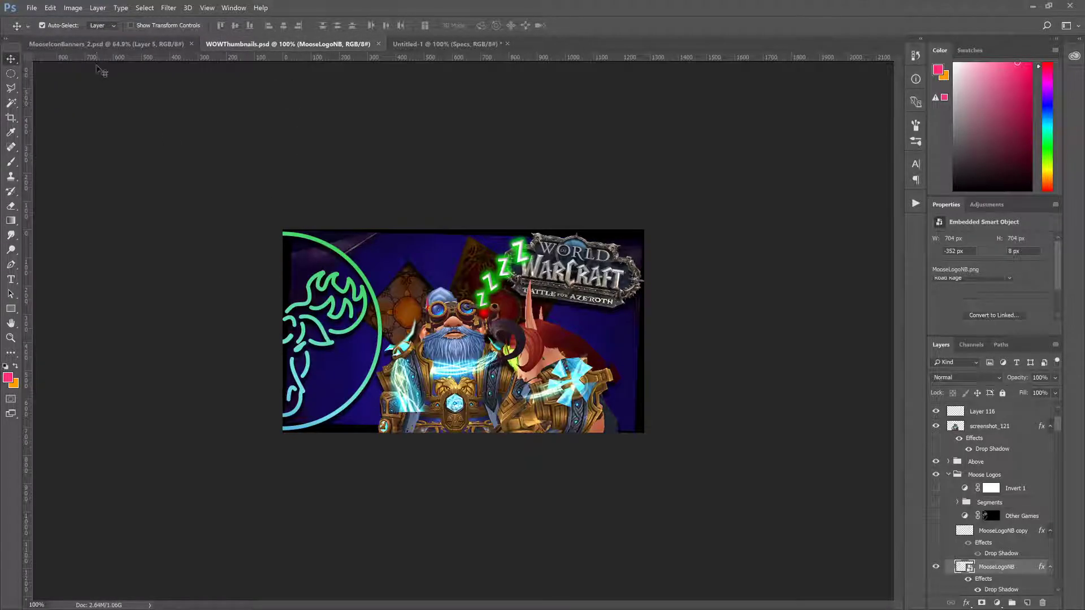
{"action": "left_click", "coordinate": [103, 44]}
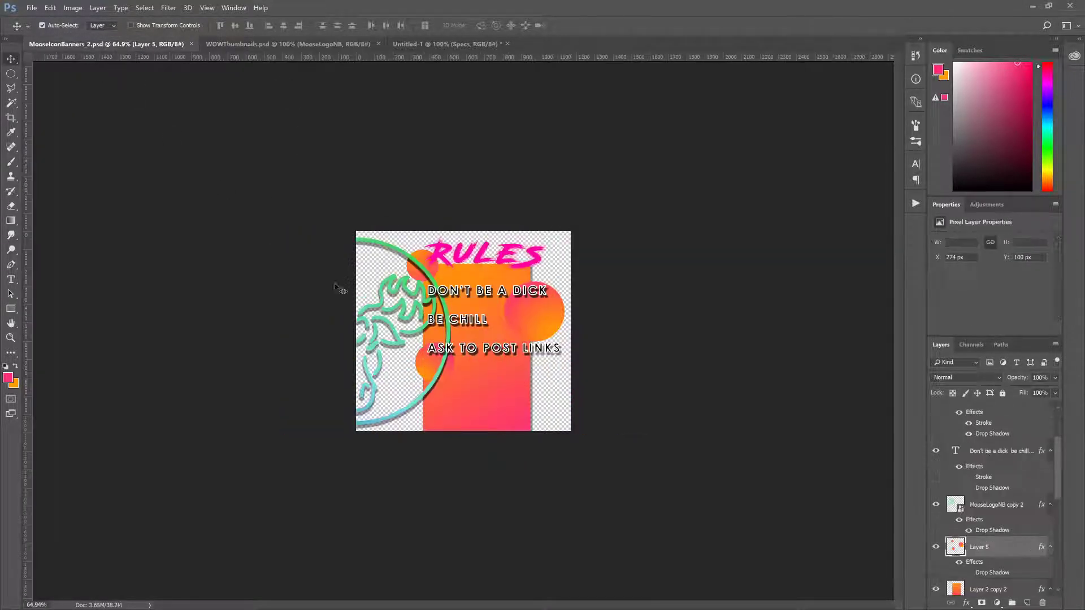
{"action": "left_click", "coordinate": [537, 322]}
{"action": "scroll", "coordinate": [998, 480], "scroll_direction": "down", "scroll_amount": 3}
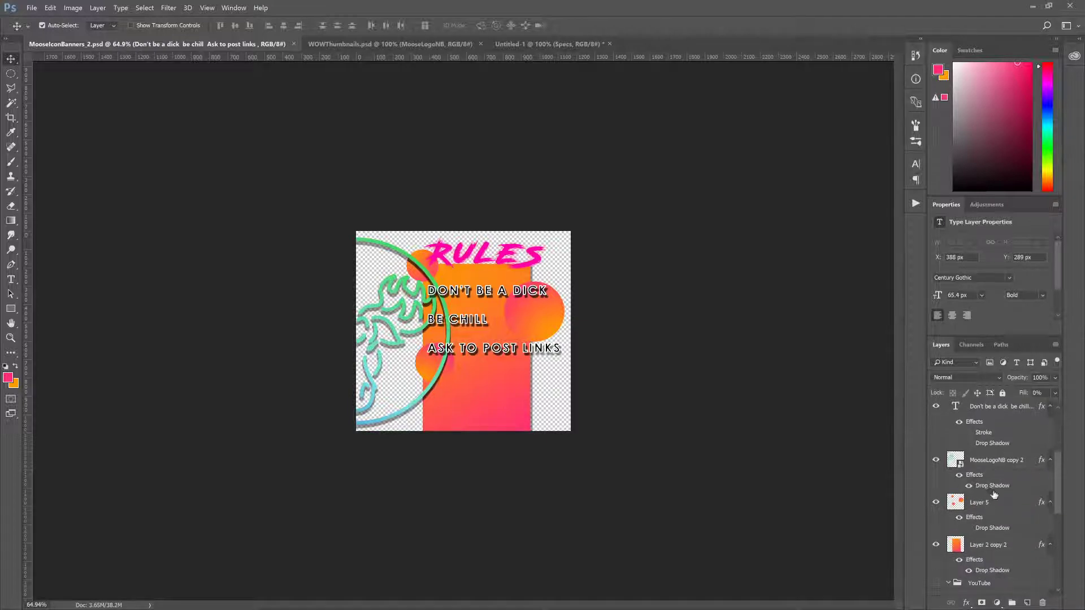
{"action": "left_click_drag", "start_coordinate": [988, 505], "coordinate": [587, 372]}
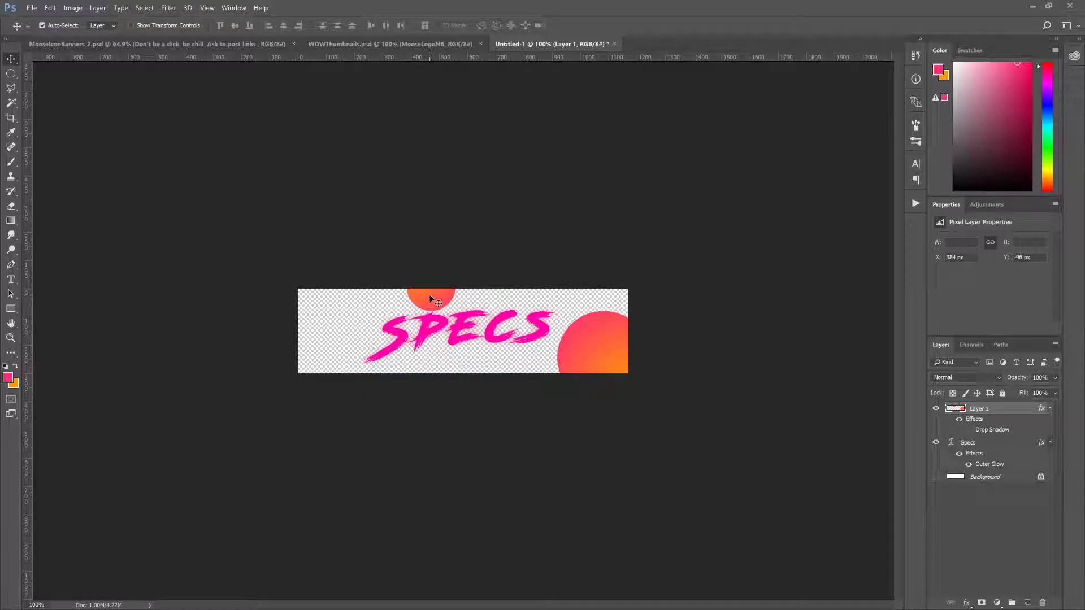
Step: Cut the small gradient circle onto its own layer and move it to the left of the SPECS title
{"action": "left_click", "coordinate": [11, 73]}
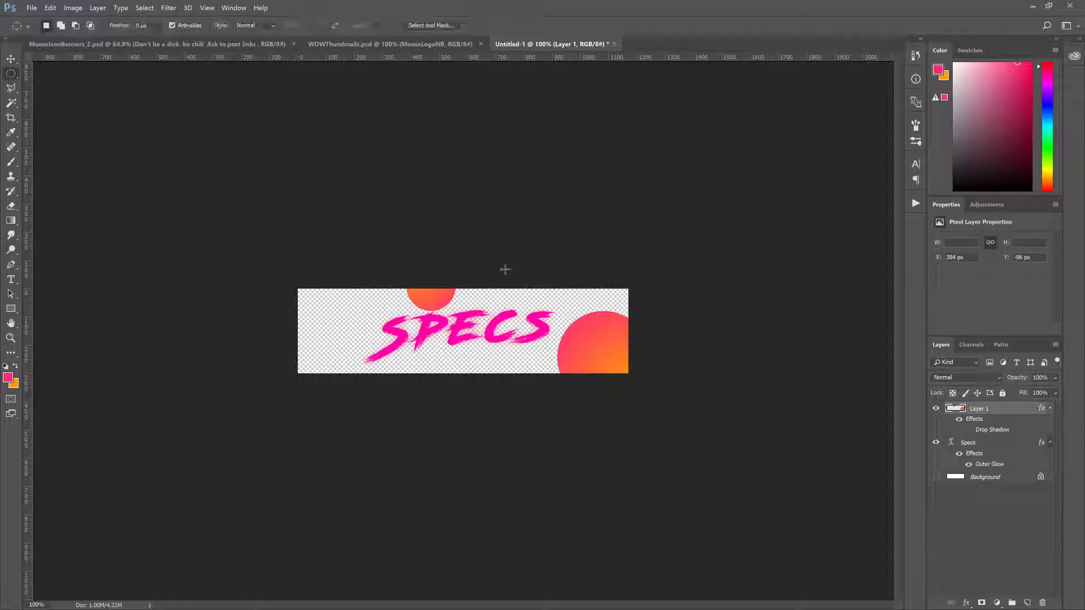
{"action": "left_click_drag", "start_coordinate": [506, 322], "coordinate": [504, 334]}
{"action": "key", "text": "ctrl+x"}
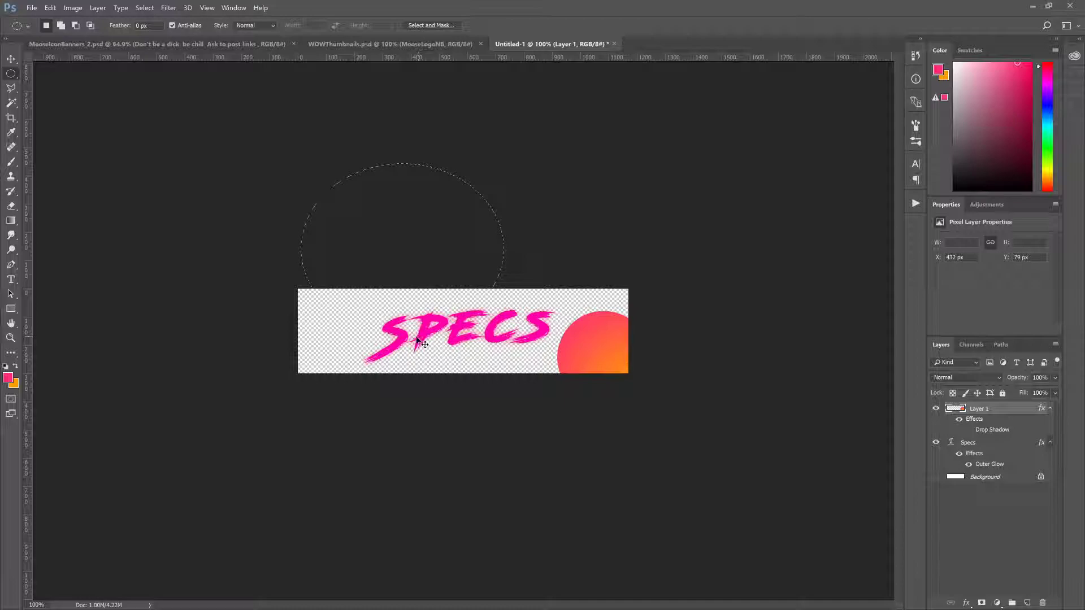
{"action": "key", "text": "ctrl+v"}
{"action": "left_click", "coordinate": [10, 59]}
{"action": "left_click_drag", "start_coordinate": [468, 341], "coordinate": [344, 327]}
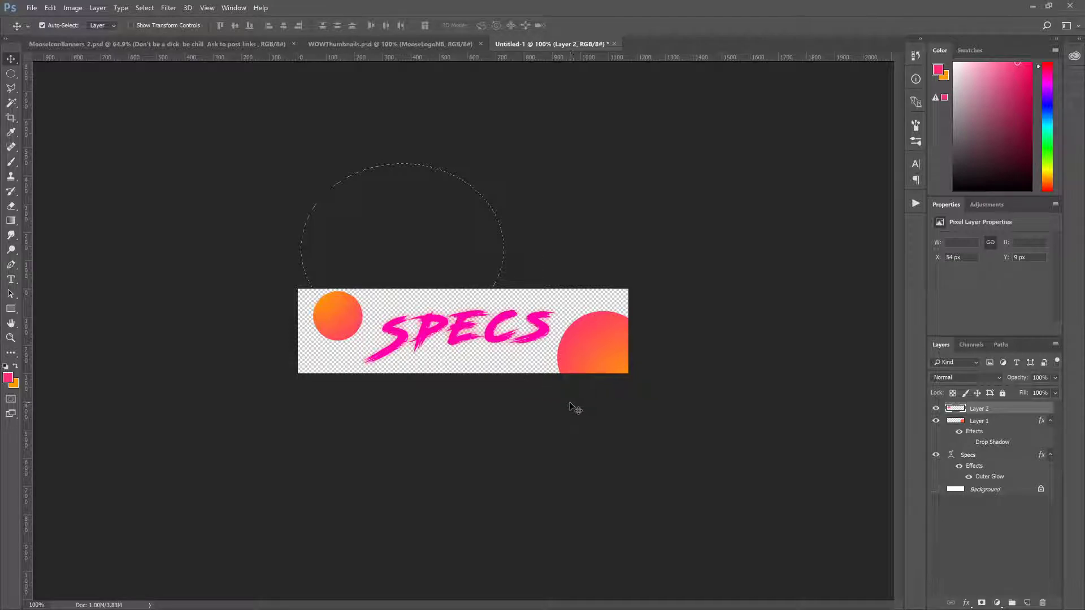
{"action": "scroll", "coordinate": [495, 331], "scroll_direction": "down", "scroll_amount": 3}
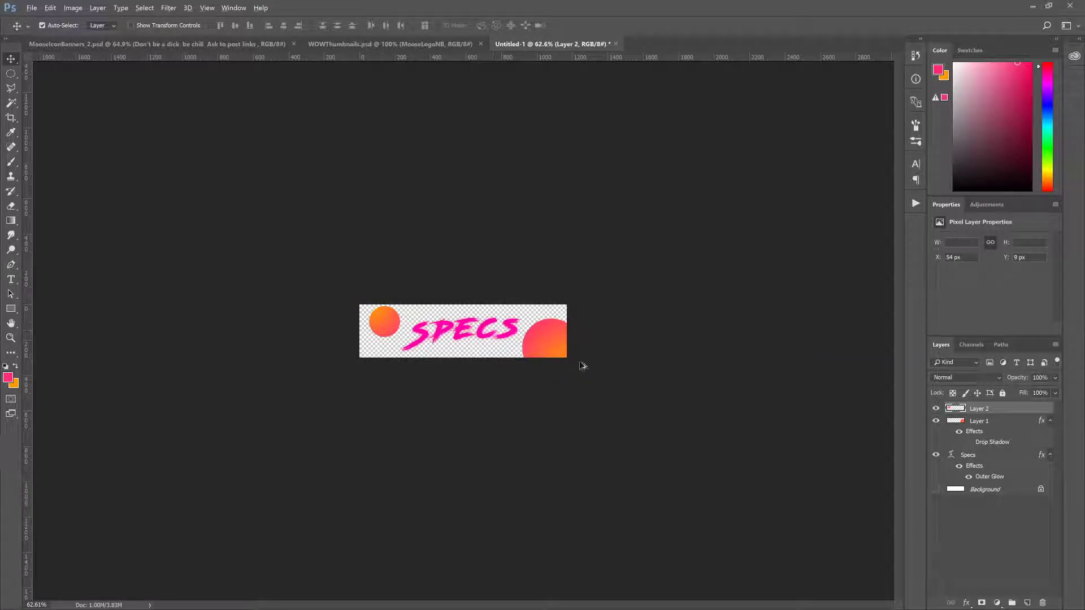
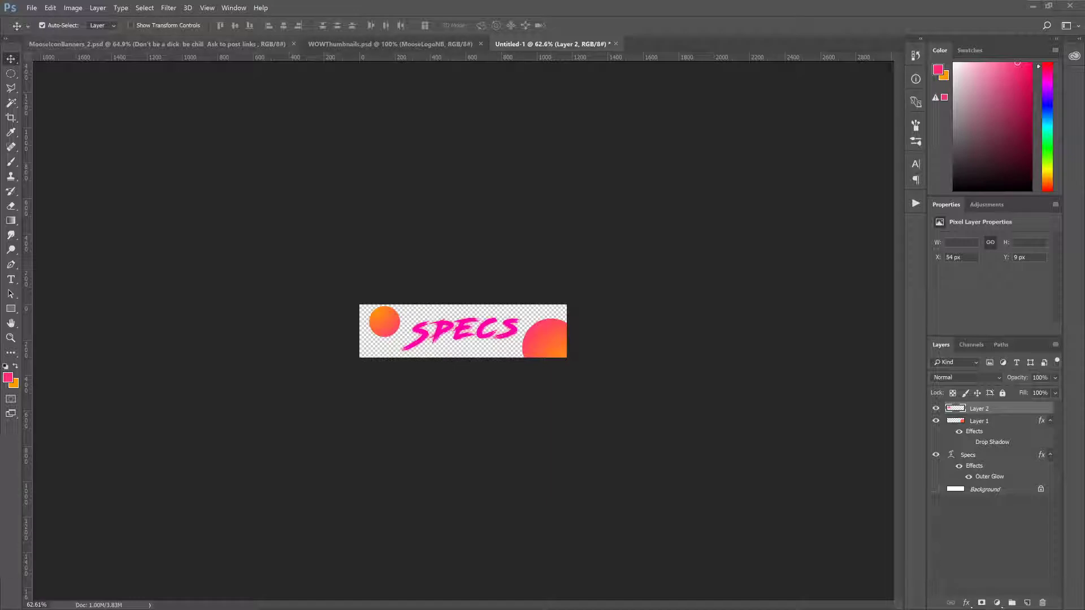
Step: In MooseIconBanners_2.psd, group all layers from the RULES title down to the gradient rectangle and name the group Rules
{"action": "key", "text": "ctrl+Tab"}
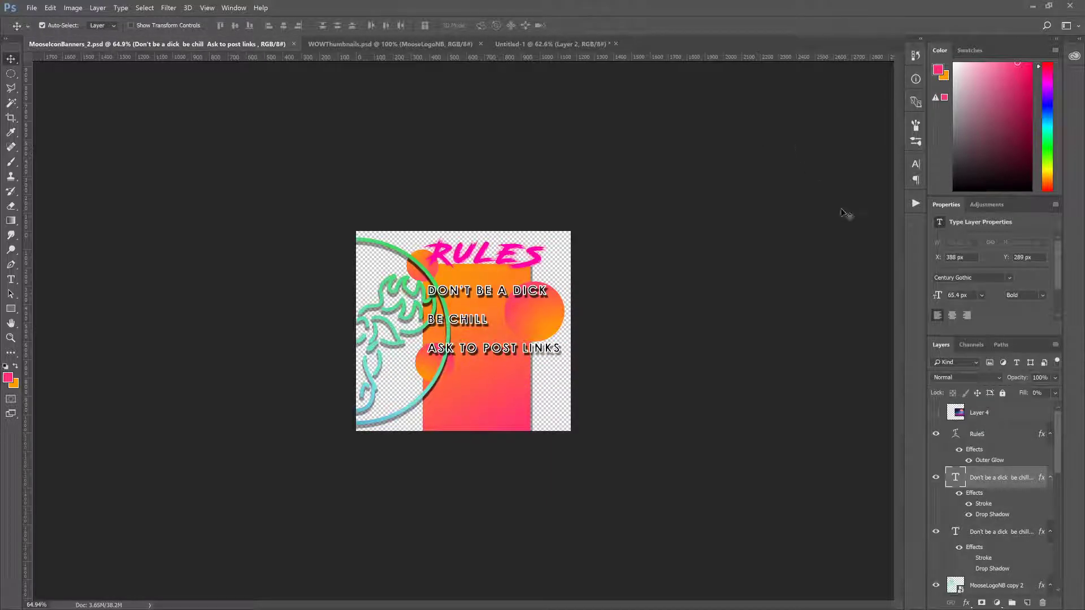
{"action": "left_click", "coordinate": [1000, 434]}
{"action": "scroll", "coordinate": [994, 499], "scroll_direction": "down", "scroll_amount": 3}
{"action": "scroll", "coordinate": [994, 498], "scroll_direction": "down", "scroll_amount": 2}
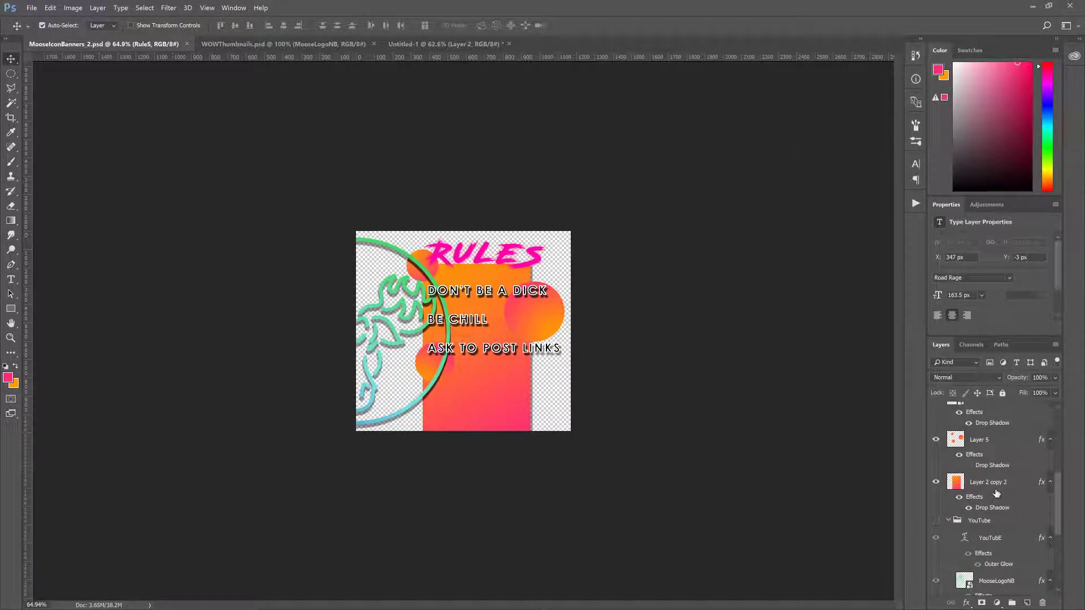
{"action": "left_click", "coordinate": [1000, 484], "text": "shift"}
{"action": "scroll", "coordinate": [1000, 484], "scroll_direction": "up", "scroll_amount": 5}
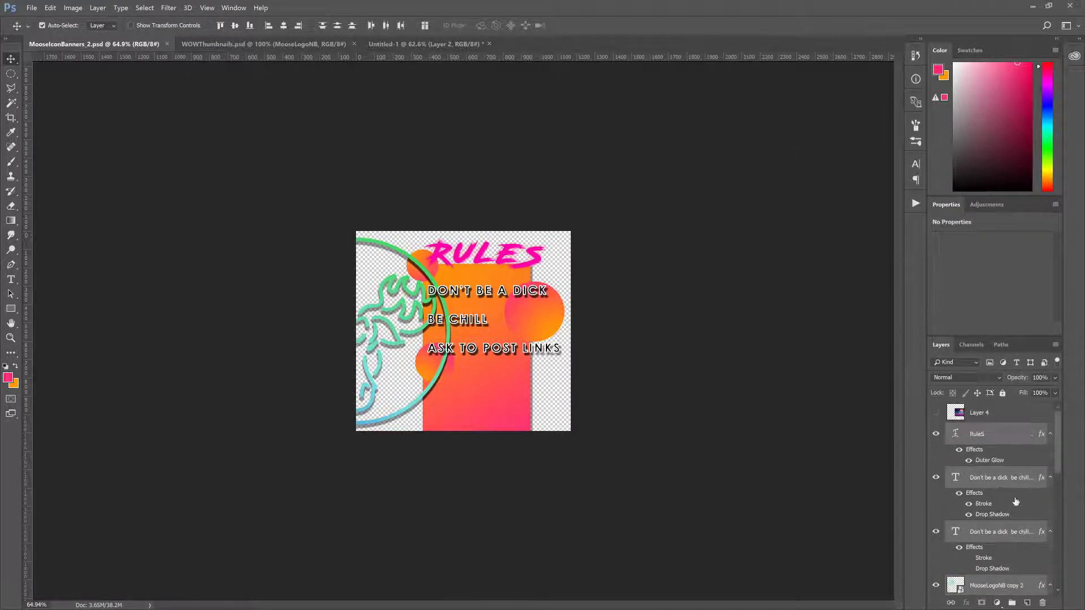
{"action": "left_click", "coordinate": [1012, 603]}
{"action": "double_click", "coordinate": [975, 430]}
{"action": "type", "text": "Rules"}
{"action": "key", "text": "Return"}
Step: Hide the Rules group, collapse YouTube, show the Schedule group and check the panels on the Twitch channel page in the browser
{"action": "left_click_drag", "start_coordinate": [936, 429], "coordinate": [936, 443]}
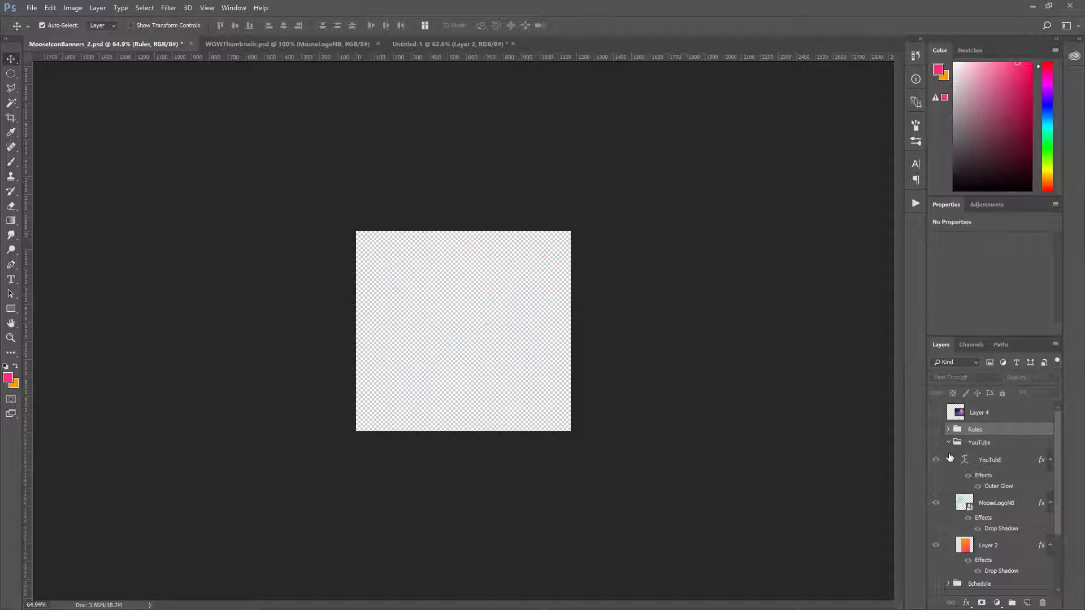
{"action": "left_click", "coordinate": [948, 442]}
{"action": "left_click", "coordinate": [936, 456]}
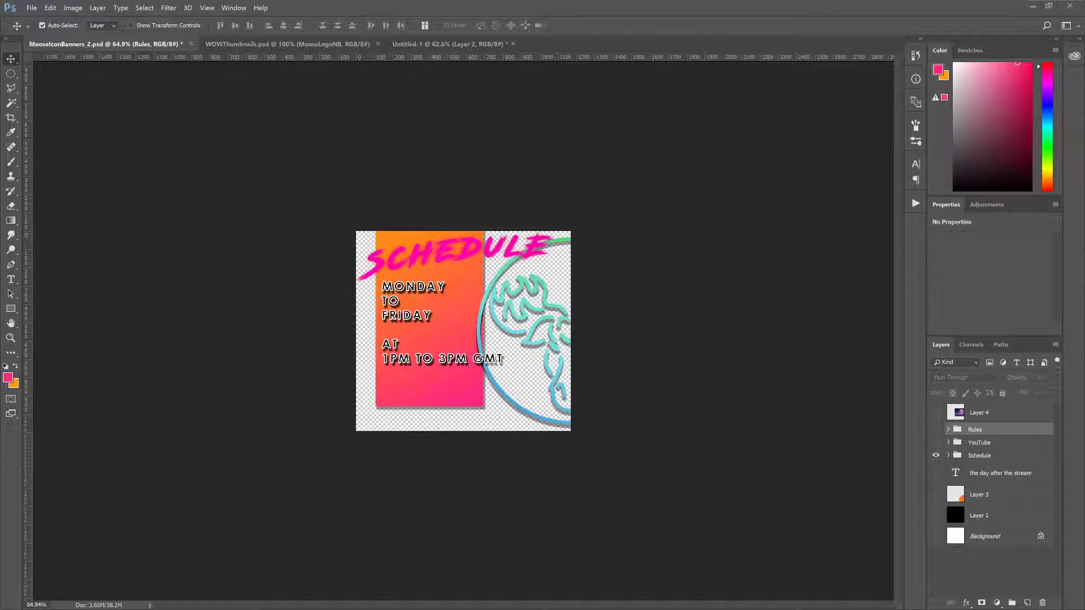
{"action": "key", "text": "alt+Tab"}
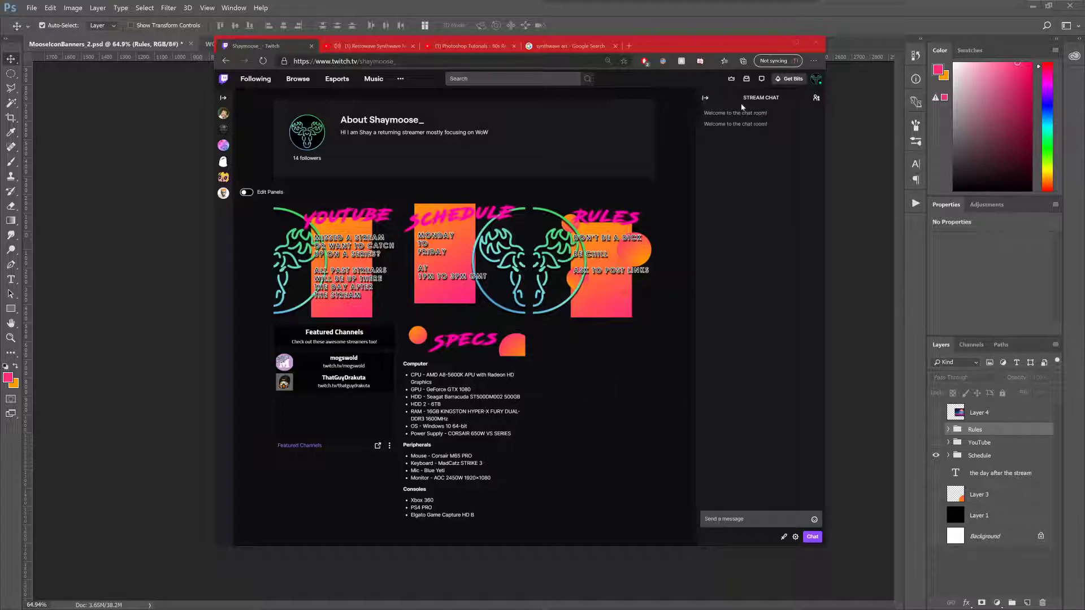
{"action": "key", "text": "alt+Tab"}
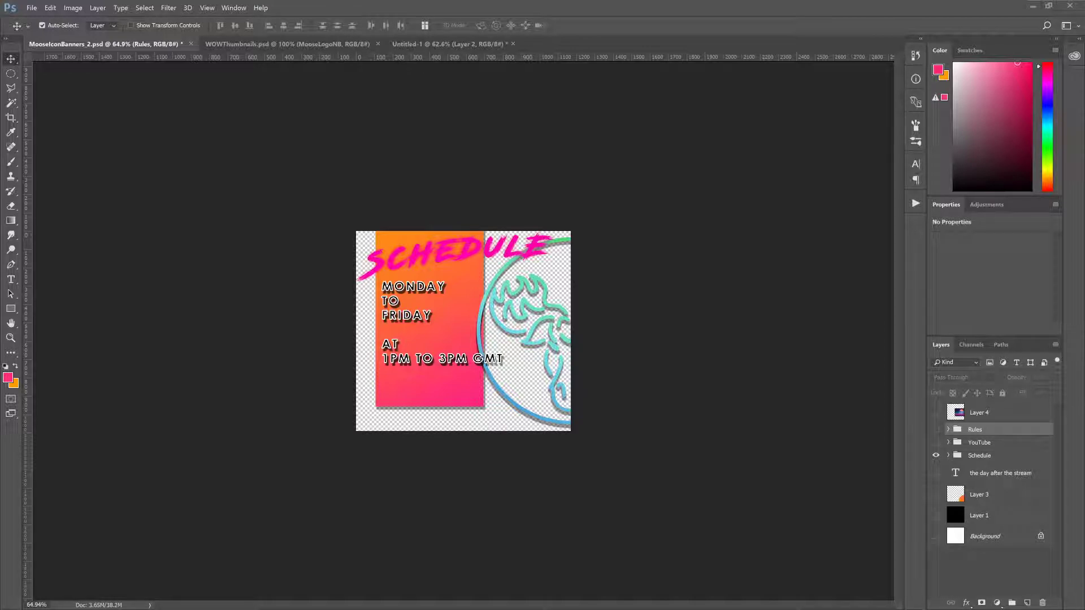
Step: Show the Rules group instead of the Schedule group and shift its gradient rectangle slightly to the right
{"action": "left_click", "coordinate": [935, 429]}
{"action": "left_click", "coordinate": [936, 456]}
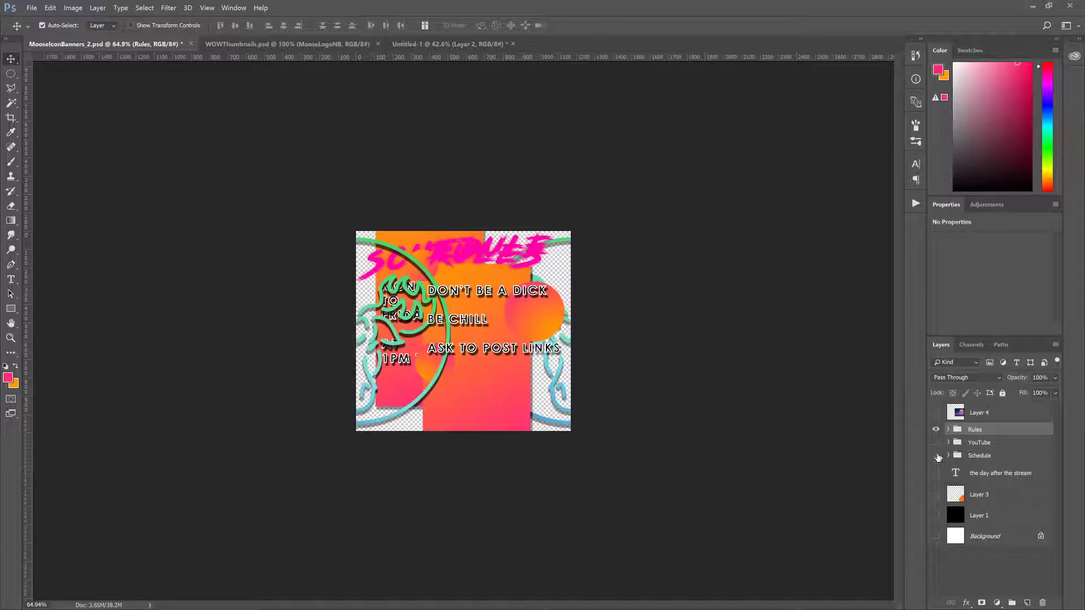
{"action": "left_click", "coordinate": [483, 278]}
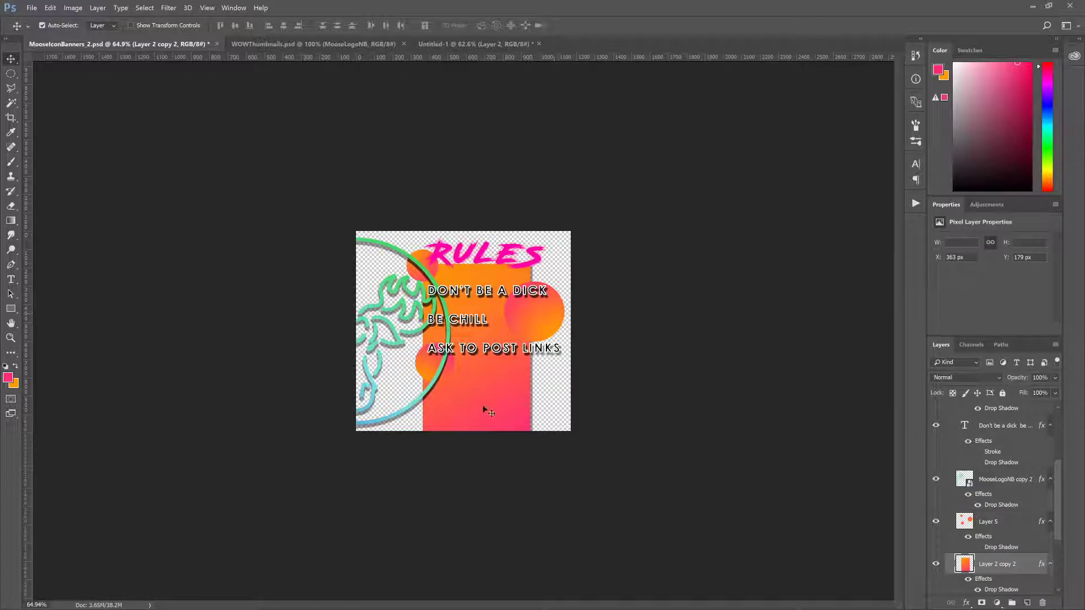
{"action": "left_click_drag", "start_coordinate": [479, 397], "coordinate": [488, 396]}
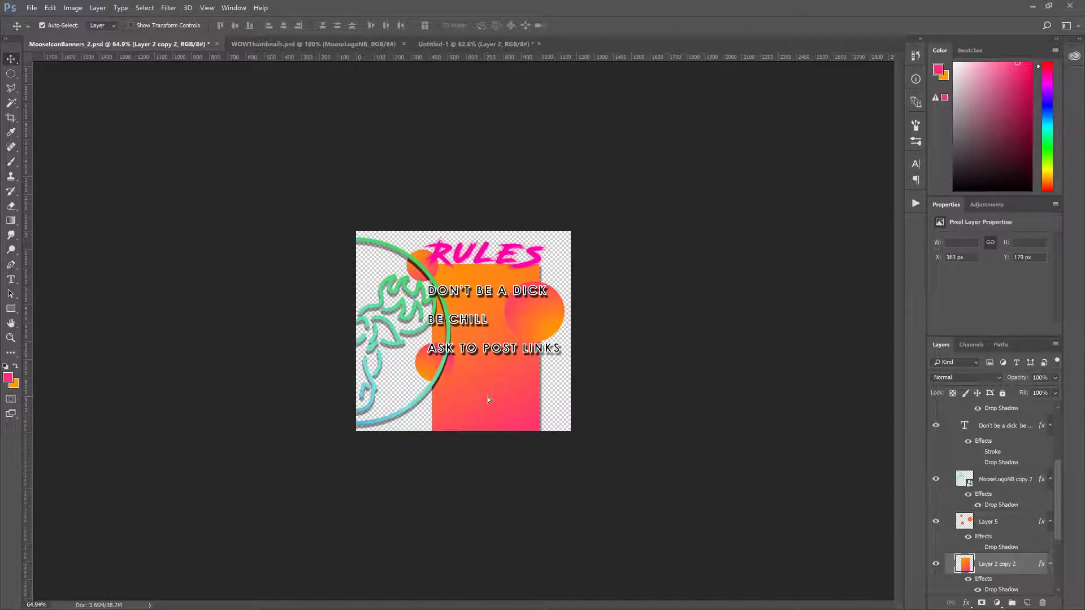
Step: Move the RULES title right and slightly down to about X 418 px, Y 33 px above the gradient rectangle
{"action": "left_click_drag", "start_coordinate": [503, 270], "coordinate": [515, 265]}
{"action": "key", "text": "Up"}
{"action": "key", "text": "Up"}
{"action": "key", "text": "Up"}
{"action": "key", "text": "Up"}
{"action": "key", "text": "Up"}
{"action": "key", "text": "Up"}
{"action": "key", "text": "Up"}
{"action": "key", "text": "Up"}
{"action": "key", "text": "Up"}
{"action": "key", "text": "Up"}
{"action": "key", "text": "Up"}
{"action": "key", "text": "Up"}
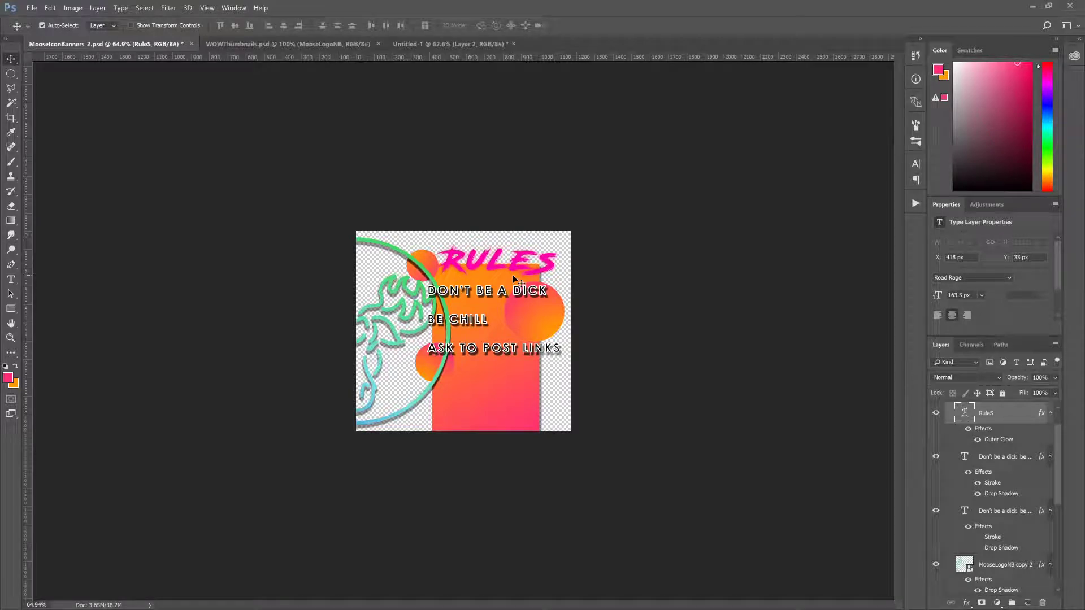
Step: Add an extra line break after each of the first two rules in the outlined rules text layer
{"action": "left_click", "coordinate": [472, 293]}
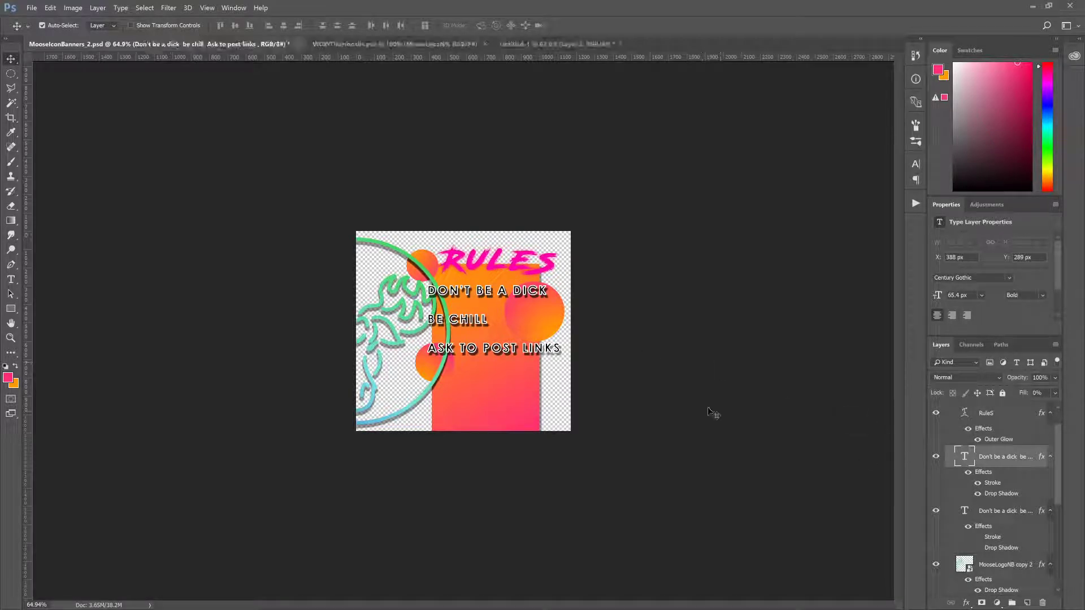
{"action": "left_click", "coordinate": [11, 279]}
{"action": "left_click", "coordinate": [472, 304]}
{"action": "key", "text": "Return"}
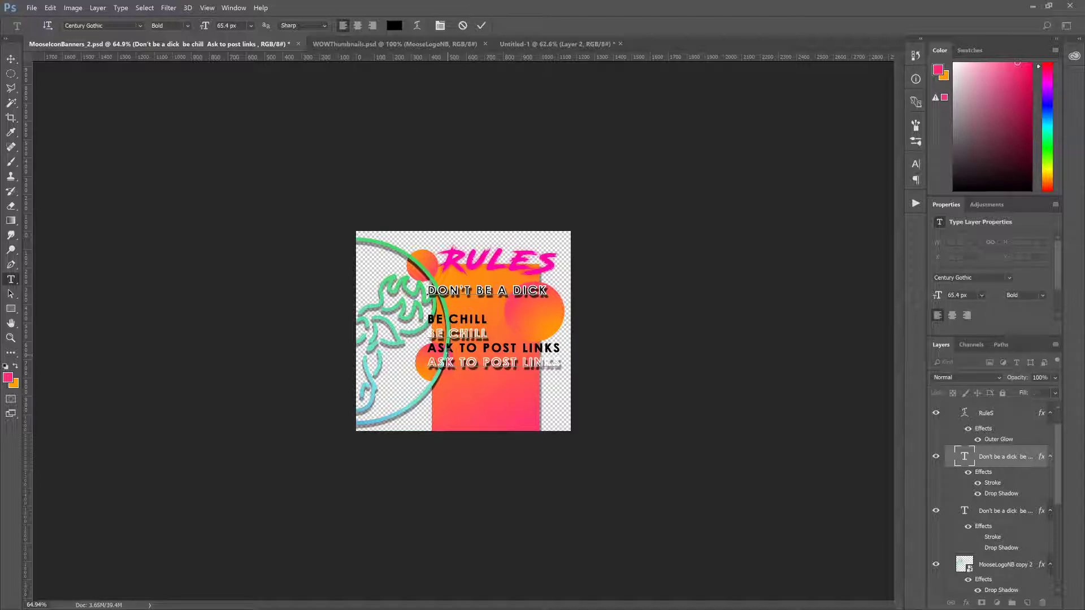
{"action": "key", "text": "Return"}
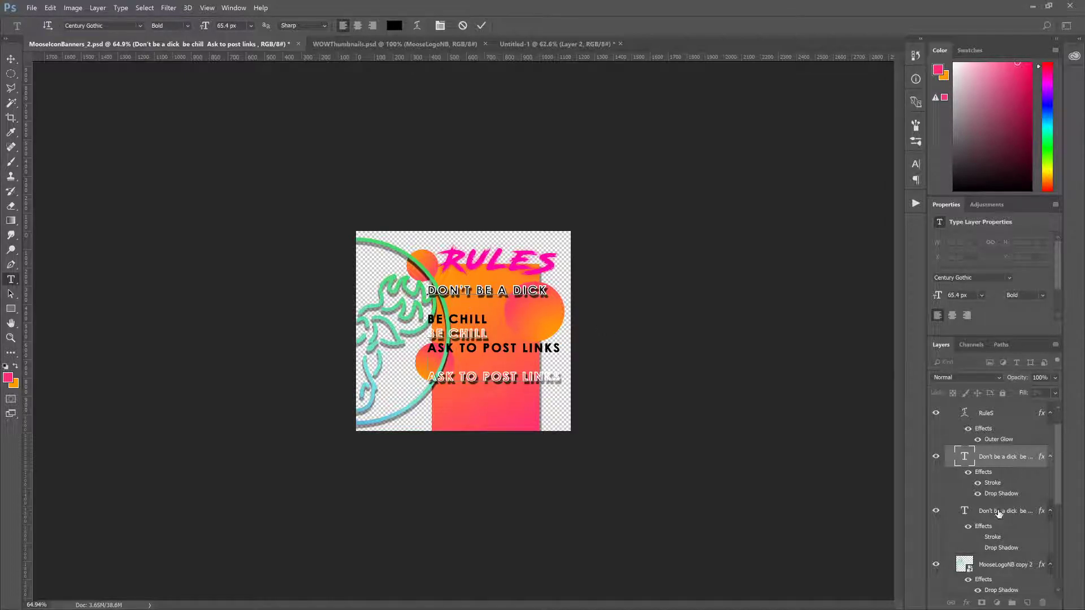
Step: Add an extra line break after each of the first two rules in the solid black rules text layer, matching the outlined layer
{"action": "left_click", "coordinate": [999, 513]}
{"action": "left_click", "coordinate": [525, 351]}
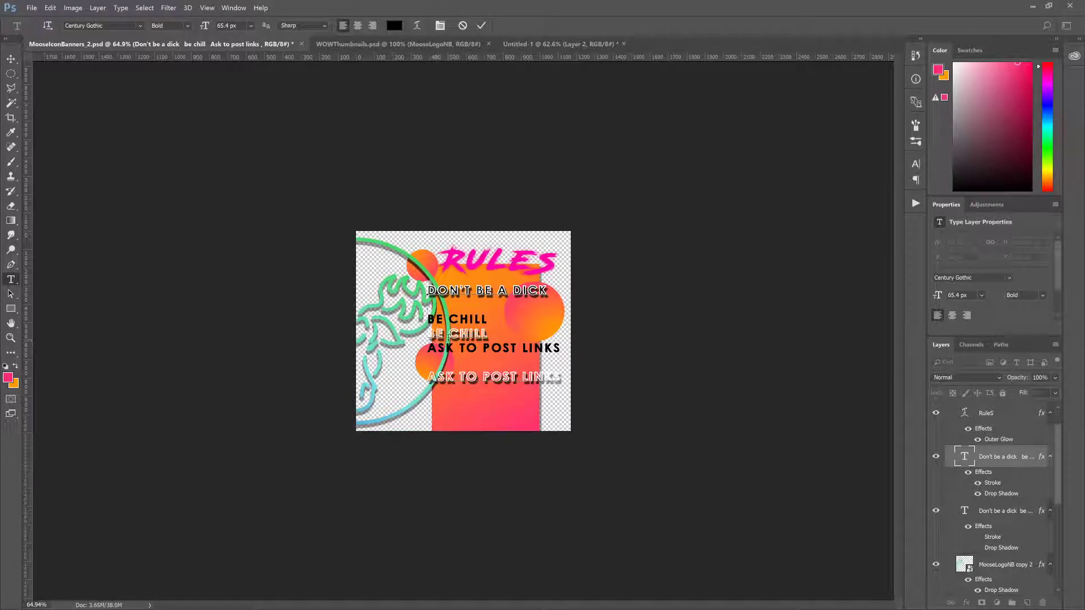
{"action": "left_click", "coordinate": [936, 456]}
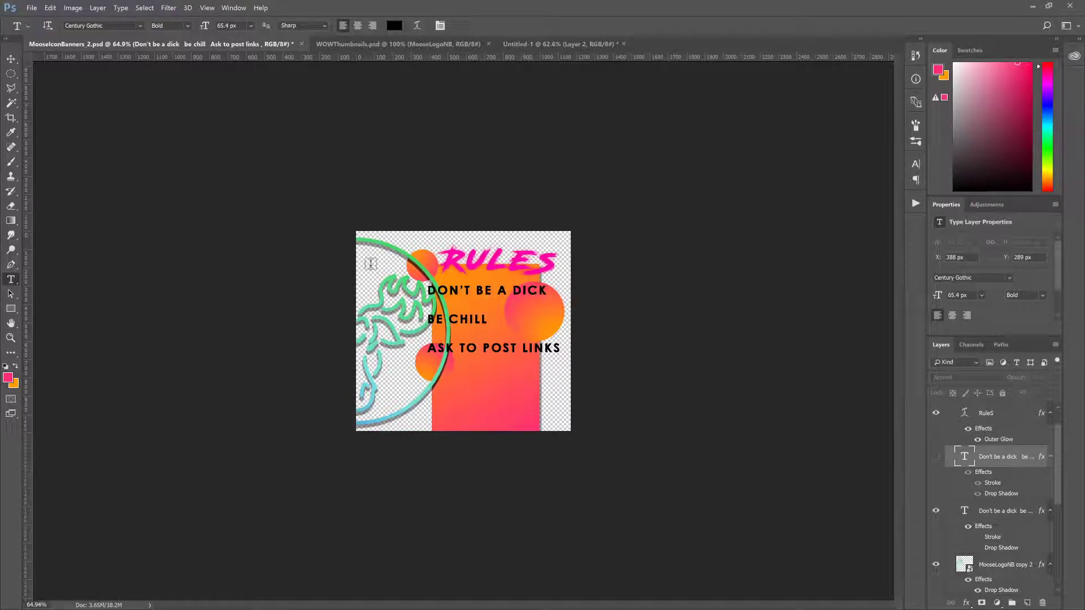
{"action": "left_click", "coordinate": [993, 518]}
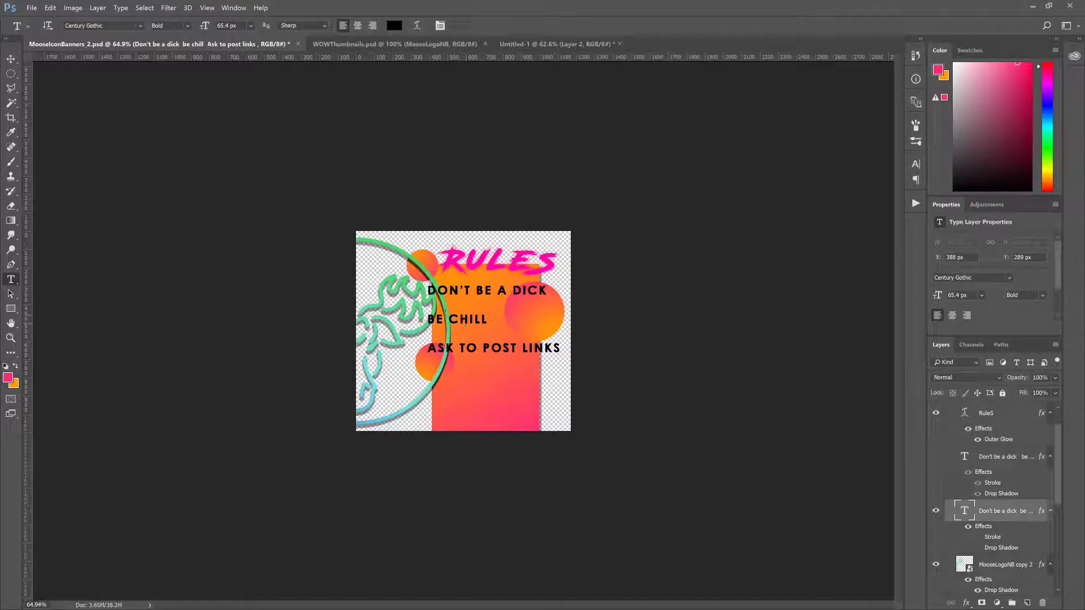
{"action": "left_click", "coordinate": [936, 456]}
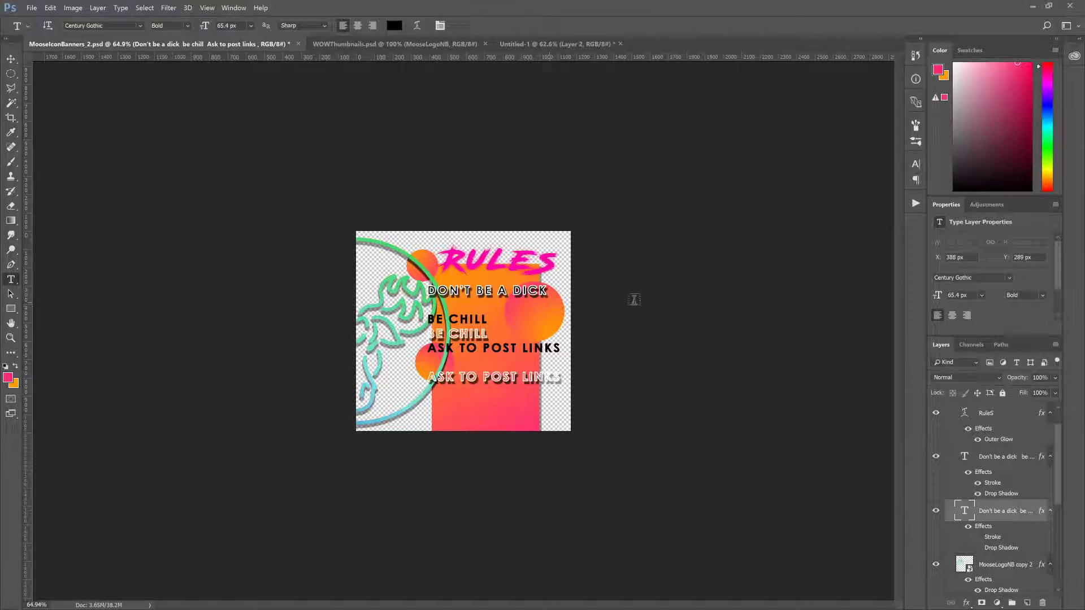
{"action": "key", "text": "Return"}
{"action": "left_click", "coordinate": [935, 457]}
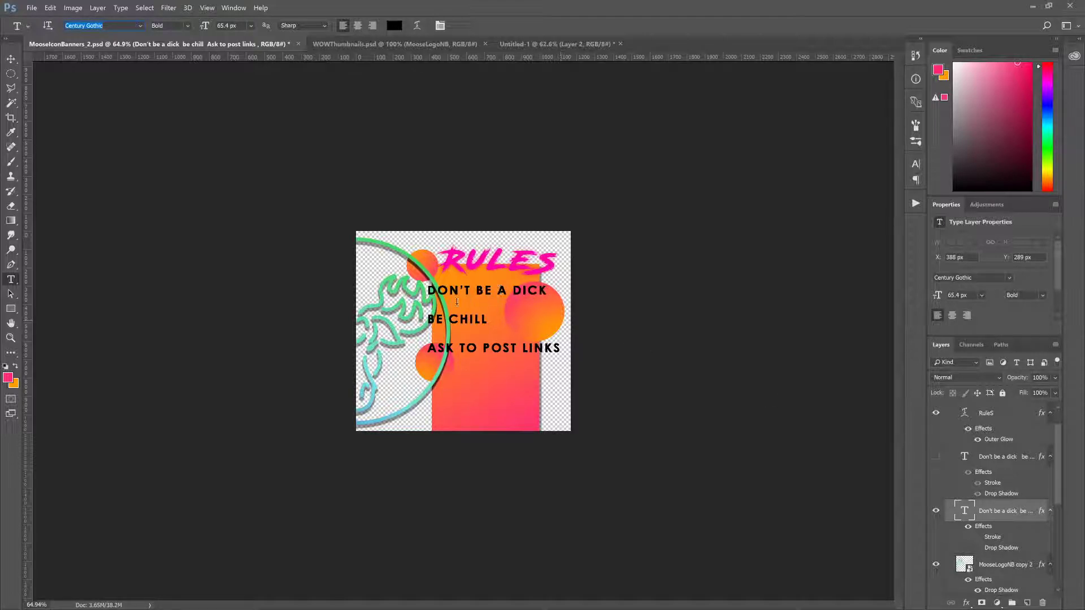
{"action": "left_click", "coordinate": [450, 343]}
{"action": "key", "text": "Return"}
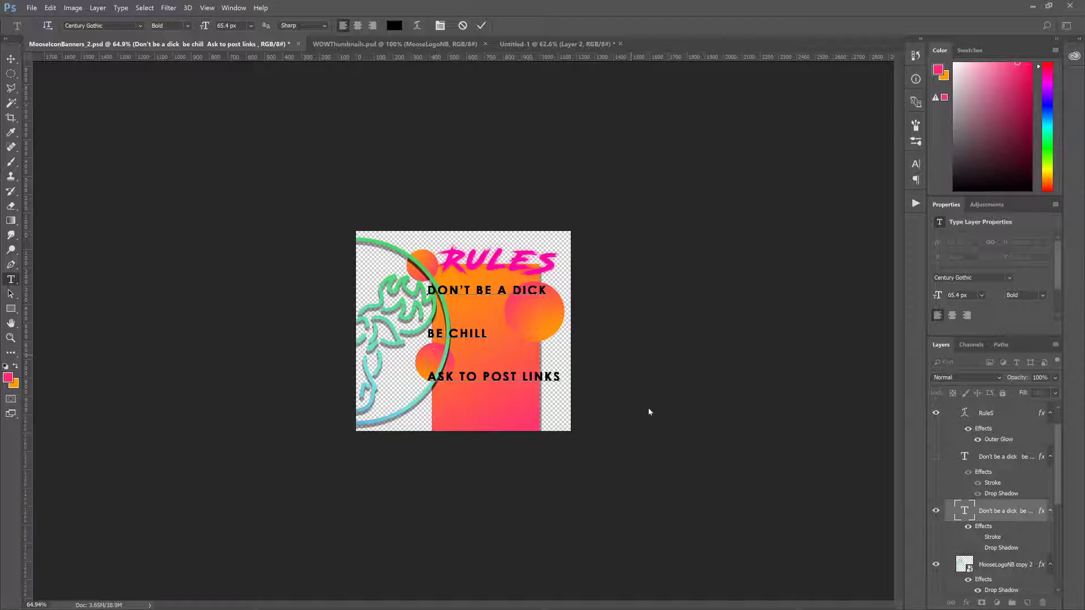
{"action": "left_click", "coordinate": [936, 457]}
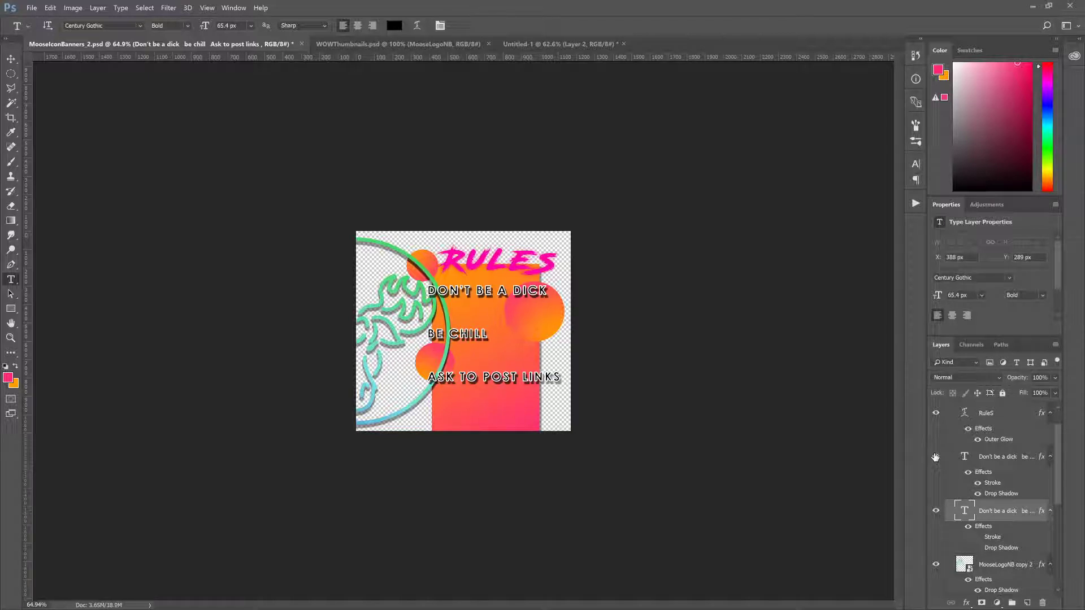
Step: Move the outlined and solid rules text layers together slightly to the right so they start inside the gradient rectangle
{"action": "left_click", "coordinate": [990, 459]}
{"action": "left_click", "coordinate": [988, 514], "text": "shift"}
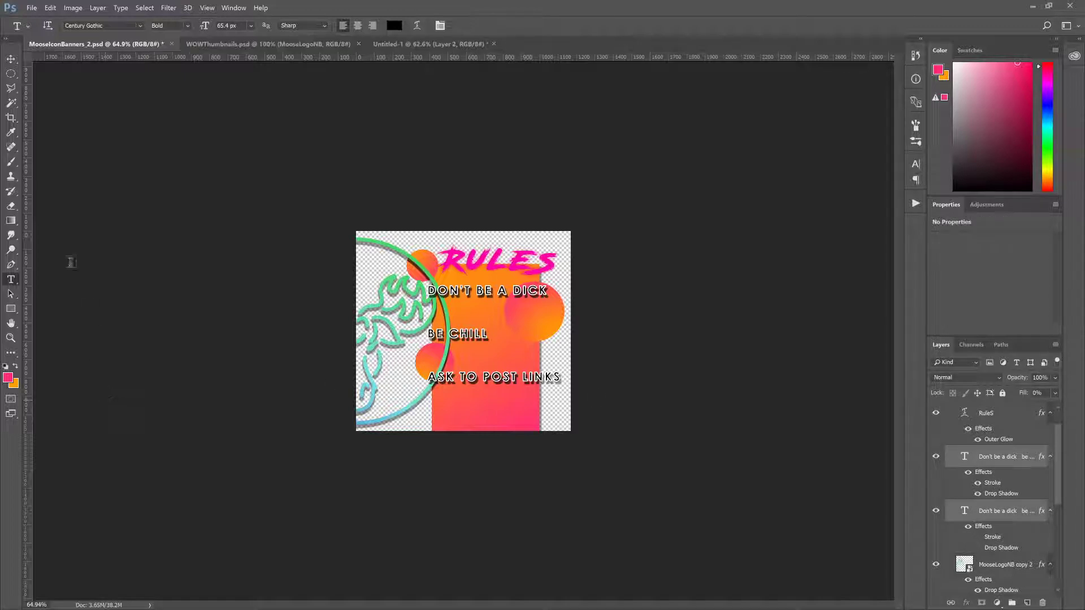
{"action": "left_click", "coordinate": [11, 60]}
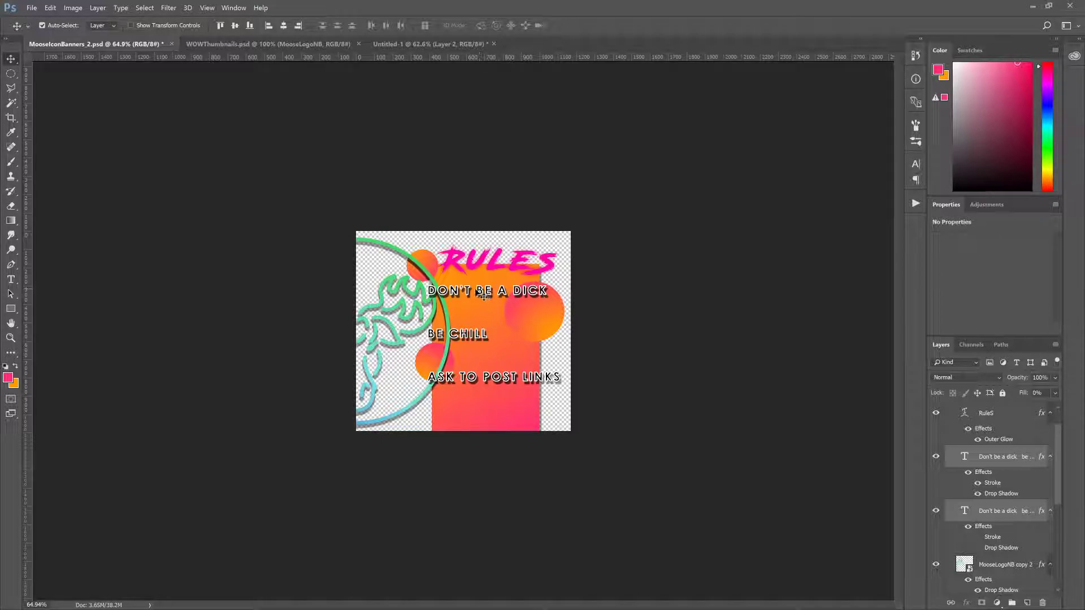
{"action": "left_click_drag", "start_coordinate": [460, 295], "coordinate": [469, 295]}
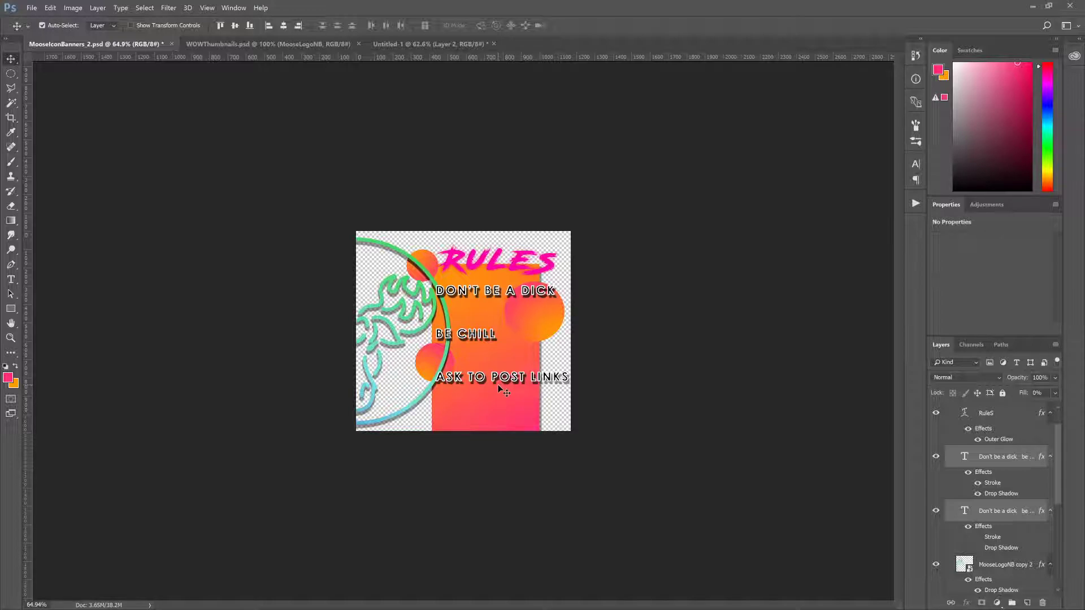
Step: Nudge both rules text layers slightly down to leave more room beneath the RULES title
{"action": "key", "text": "Down"}
{"action": "key", "text": "Down"}
{"action": "key", "text": "Down"}
{"action": "key", "text": "Down"}
{"action": "key", "text": "Down"}
{"action": "key", "text": "Down"}
{"action": "key", "text": "Down"}
{"action": "key", "text": "Down"}
{"action": "key", "text": "Down"}
{"action": "key", "text": "Down"}
{"action": "key", "text": "Down"}
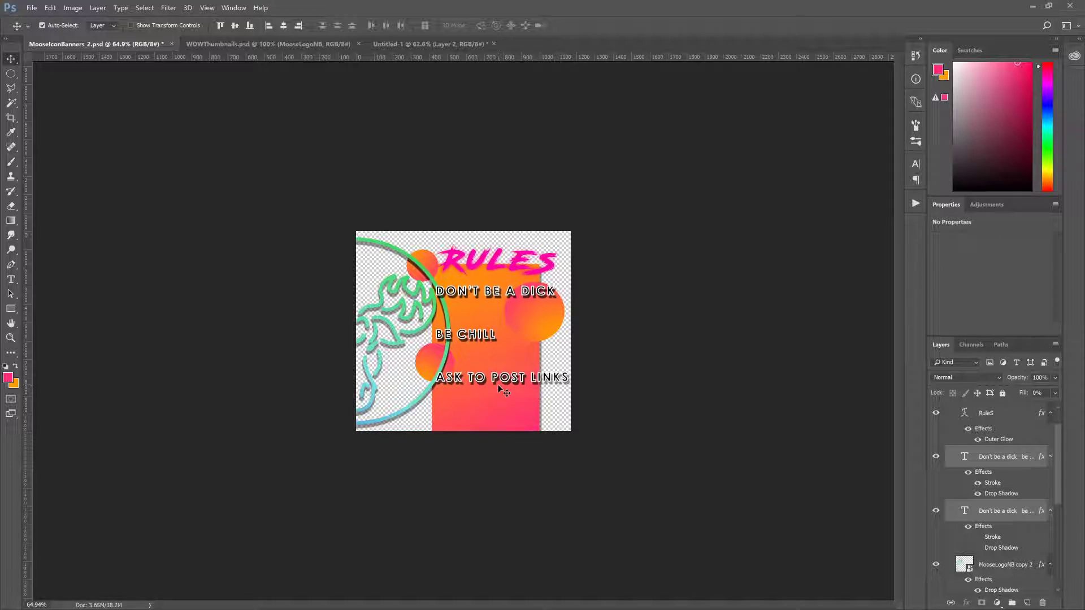
{"action": "key", "text": "Down"}
{"action": "key", "text": "Down"}
{"action": "key", "text": "Down"}
{"action": "key", "text": "Down"}
{"action": "key", "text": "Down"}
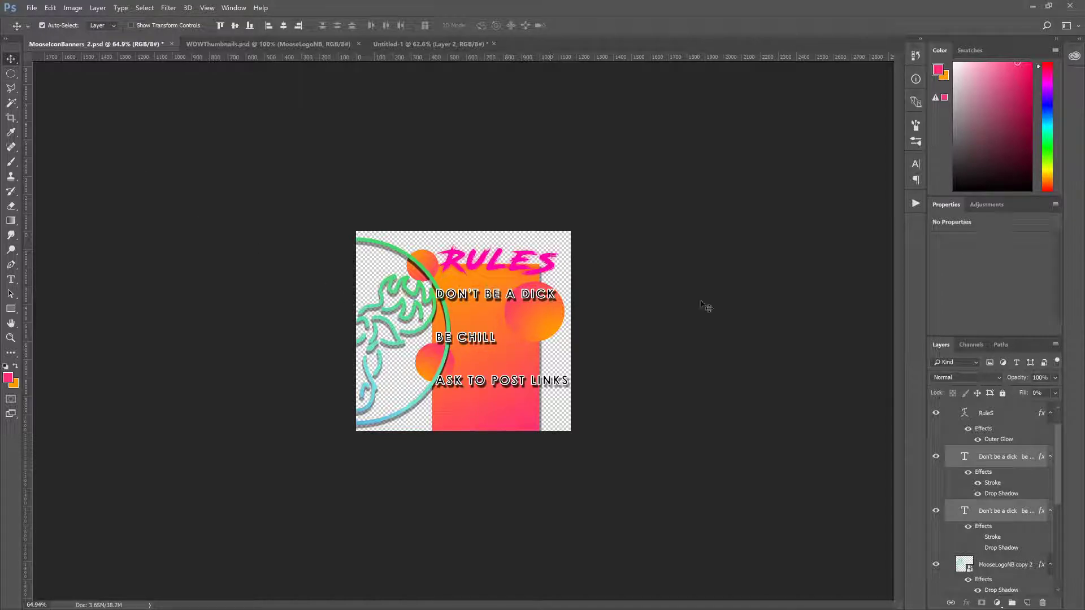
Step: Select the RULES title layer and export the updated Rules banner as an image
{"action": "left_click", "coordinate": [999, 415]}
{"action": "scroll", "coordinate": [1002, 418], "scroll_direction": "up", "scroll_amount": 2}
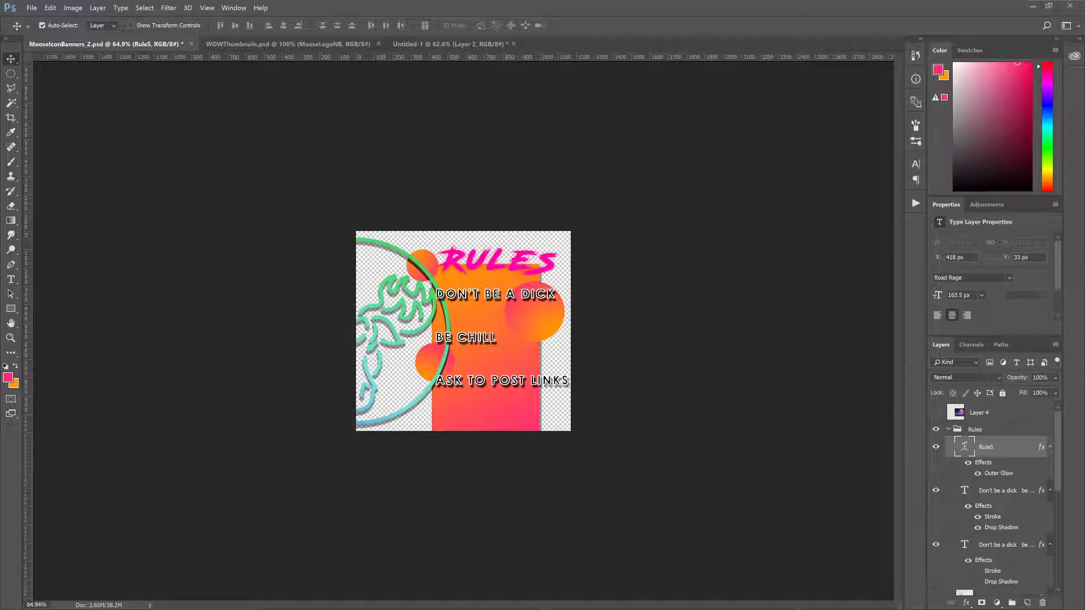
{"action": "left_click", "coordinate": [32, 8]}
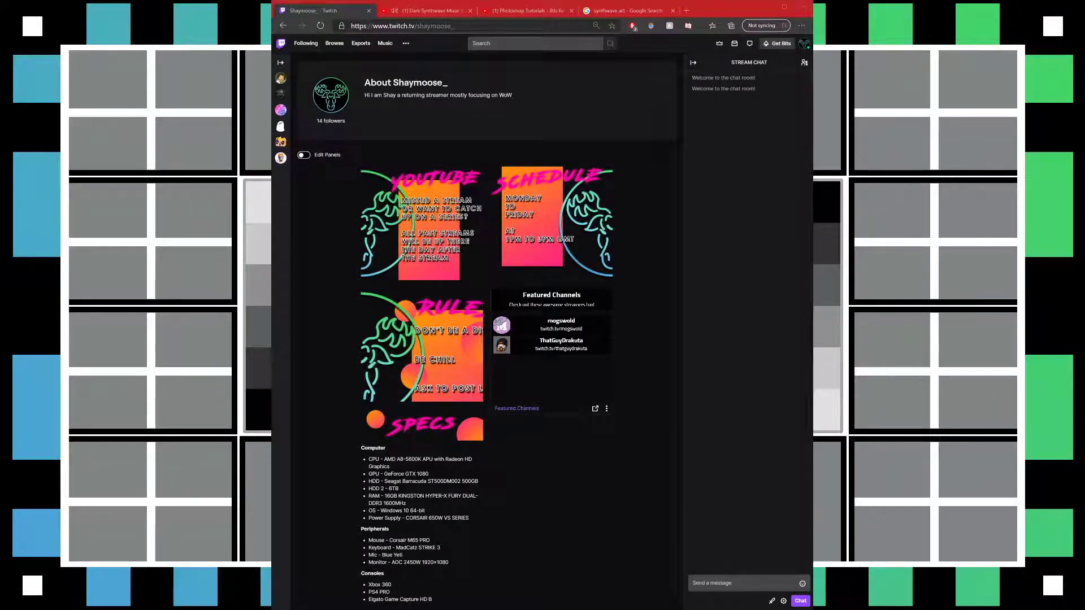
Step: Switch to the Twitch channel page in the browser, enable panel editing, replace the Rules panel image with the updated banner and submit it
{"action": "left_click", "coordinate": [301, 156]}
{"action": "scroll", "coordinate": [652, 407], "scroll_direction": "down", "scroll_amount": 2}
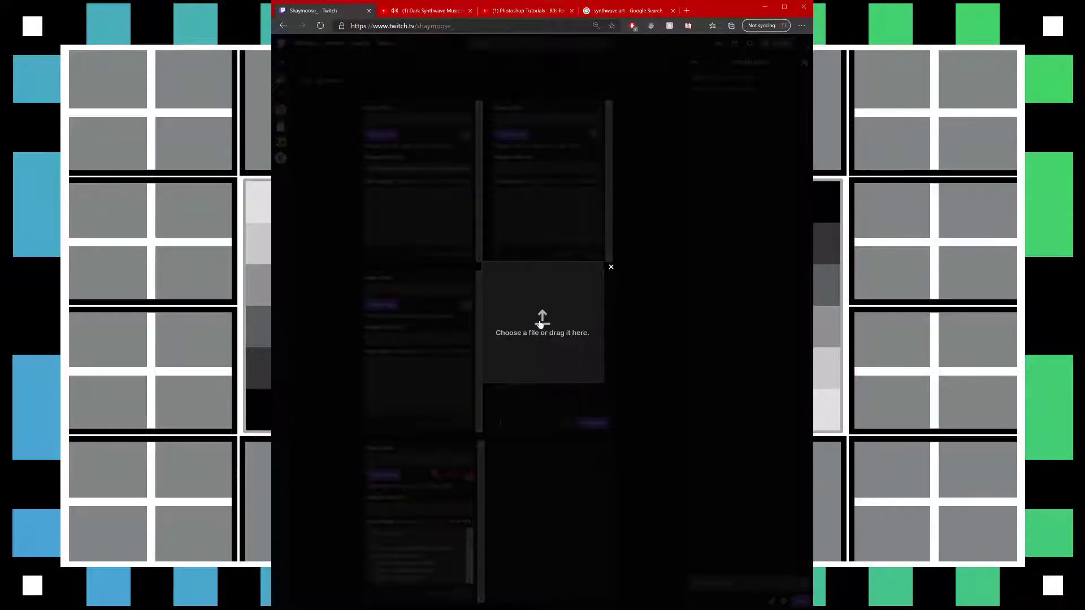
{"action": "left_click", "coordinate": [572, 357]}
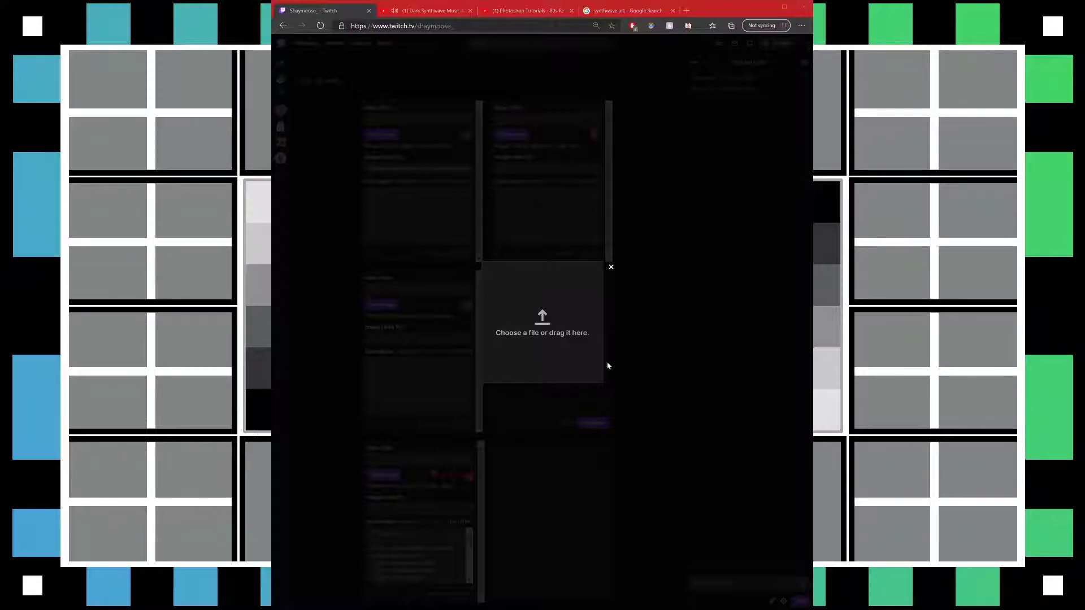
{"action": "left_click", "coordinate": [604, 305]}
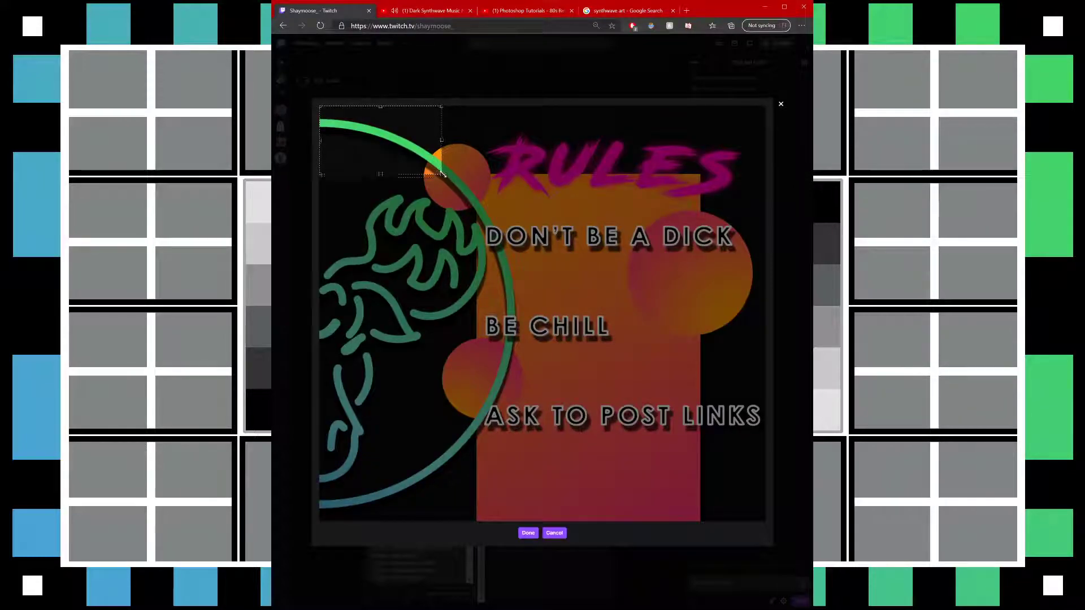
{"action": "left_click", "coordinate": [528, 533]}
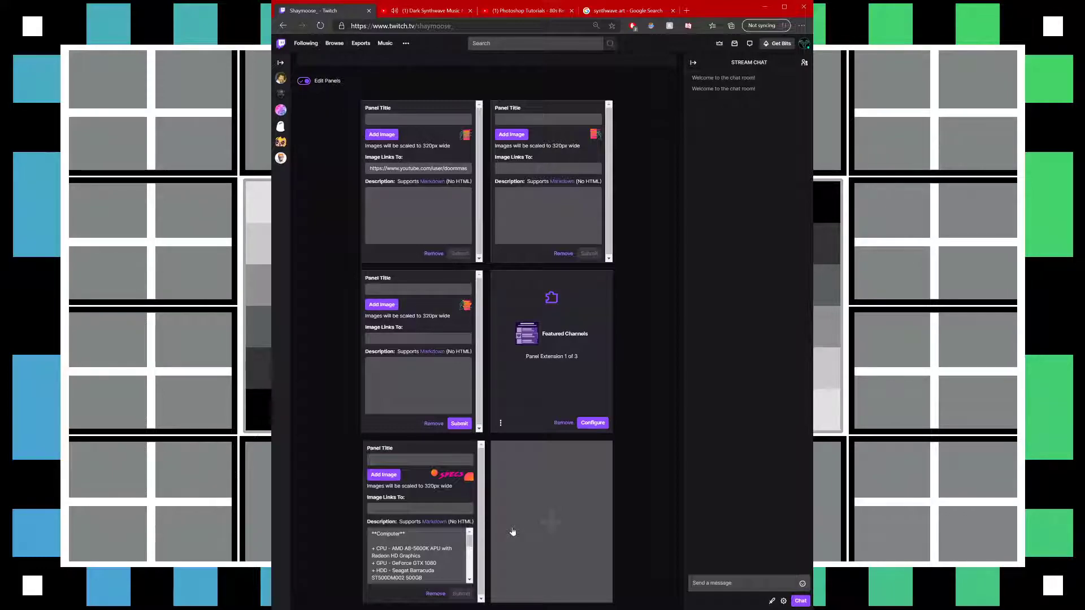
{"action": "left_click", "coordinate": [459, 424]}
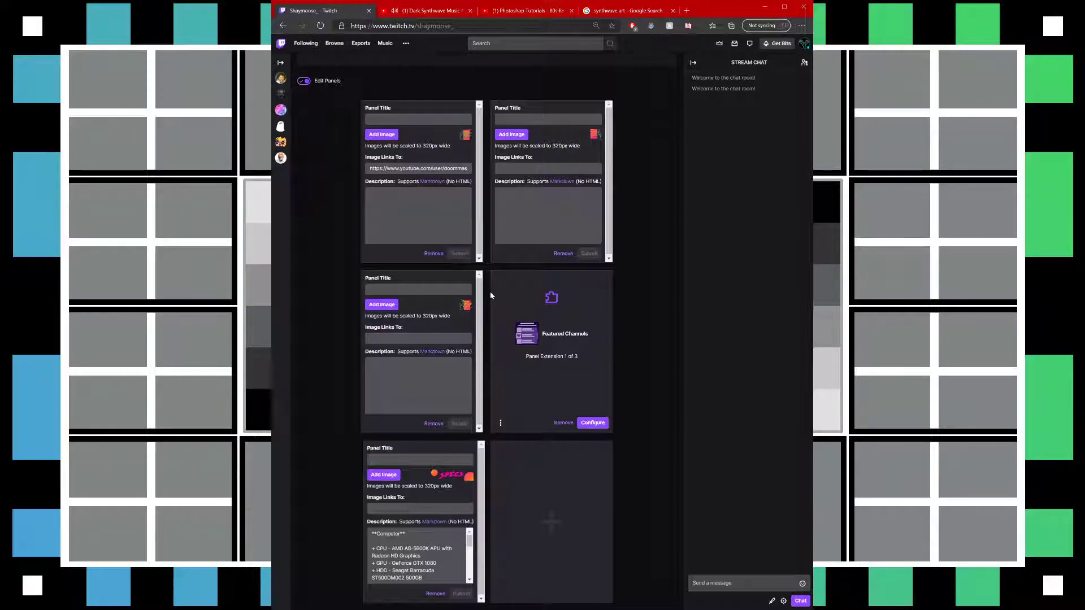
Step: Examine the Schedule, YouTube and Rules banner thumbnails enlarged in the Twitch panel editor
{"action": "key", "text": "ctrl+plus"}
{"action": "key", "text": "ctrl+plus"}
{"action": "key", "text": "ctrl+plus"}
{"action": "key", "text": "ctrl+plus"}
{"action": "key", "text": "ctrl+plus"}
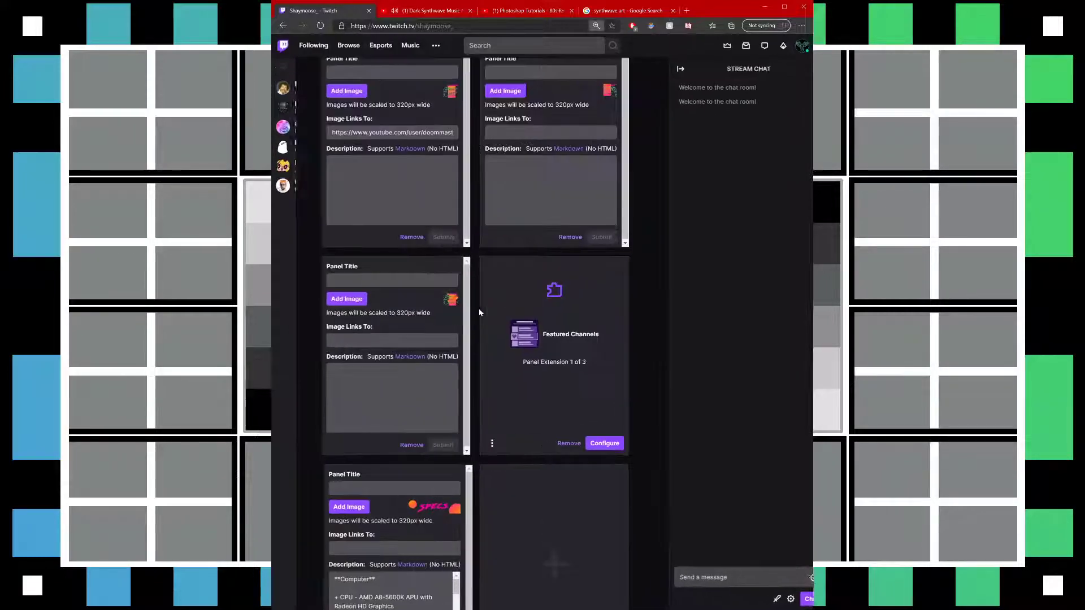
{"action": "key", "text": "ctrl+plus"}
{"action": "key", "text": "ctrl+plus"}
{"action": "key", "text": "ctrl+plus"}
{"action": "key", "text": "ctrl+plus"}
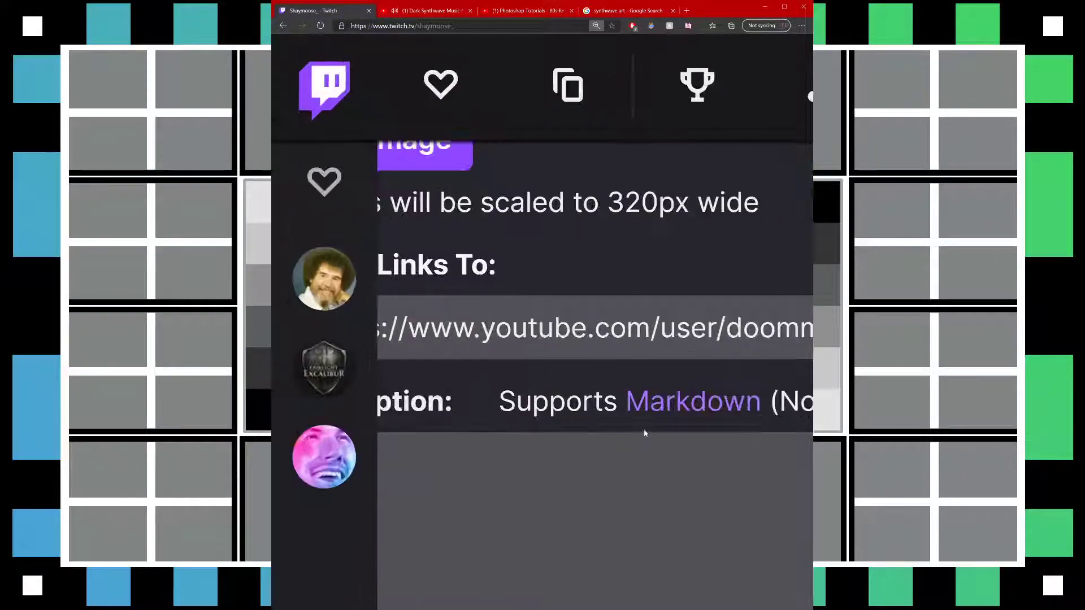
{"action": "scroll", "coordinate": [599, 373], "scroll_direction": "up", "scroll_amount": 5}
{"action": "scroll", "coordinate": [599, 371], "scroll_direction": "up", "scroll_amount": 3}
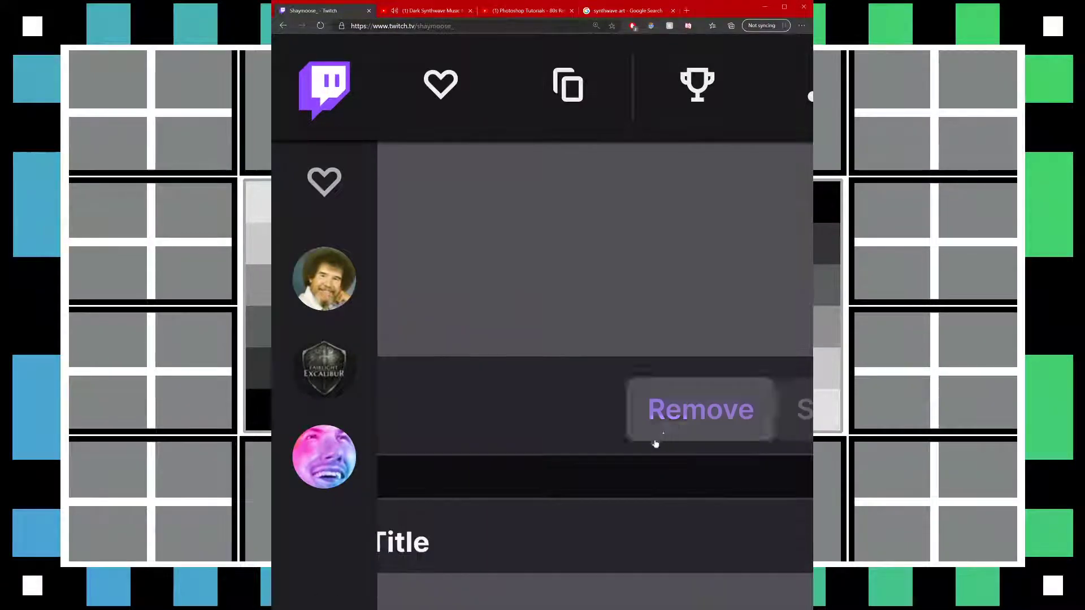
{"action": "scroll", "coordinate": [561, 407], "scroll_direction": "up", "scroll_amount": 10}
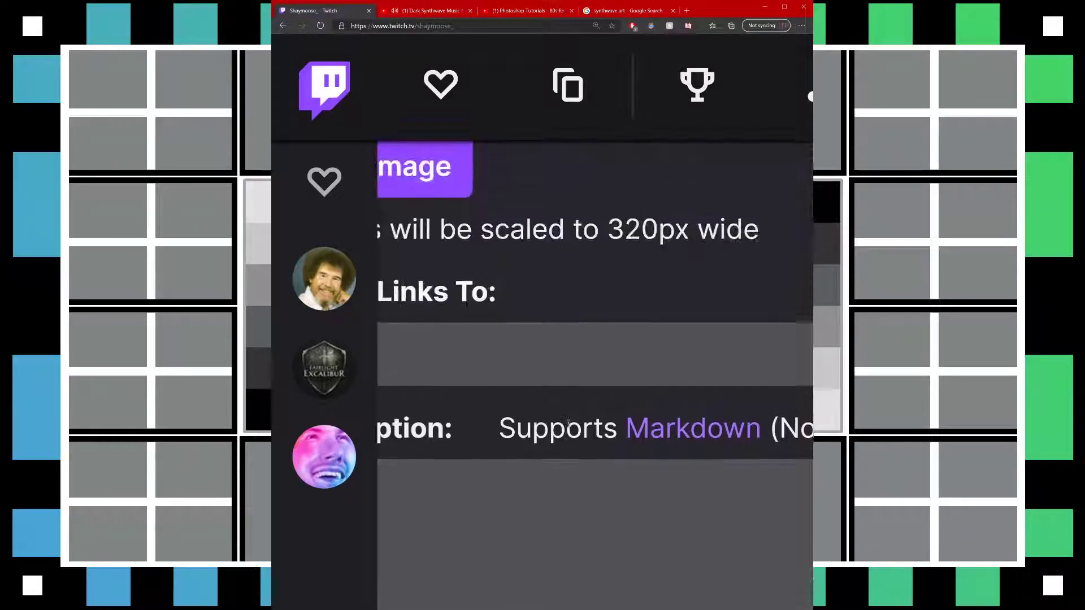
{"action": "scroll", "coordinate": [580, 463], "scroll_direction": "up", "scroll_amount": 2}
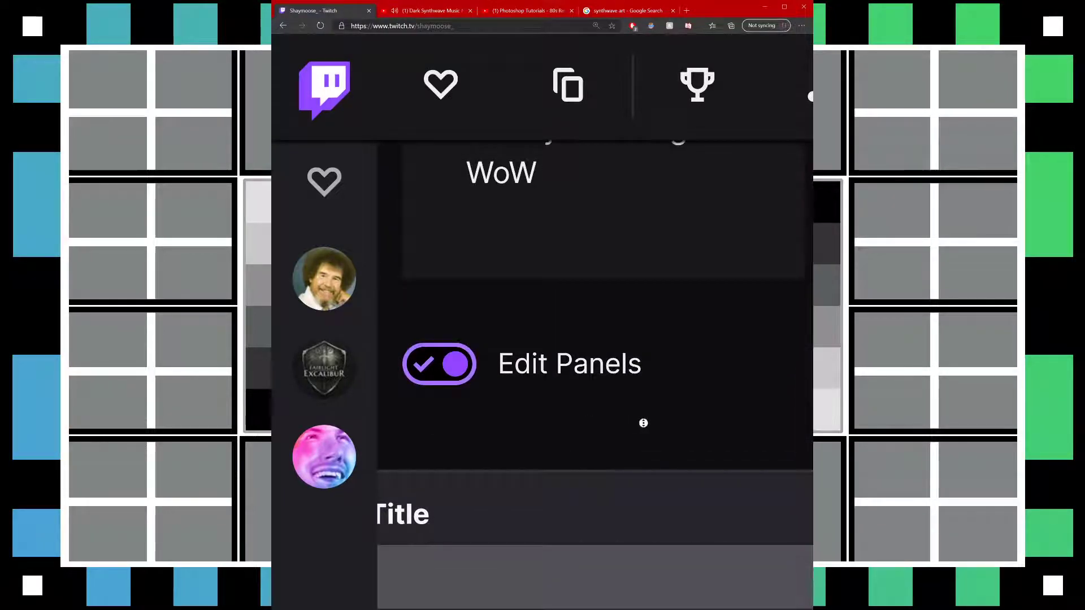
{"action": "scroll", "coordinate": [702, 479], "scroll_direction": "down", "scroll_amount": 5}
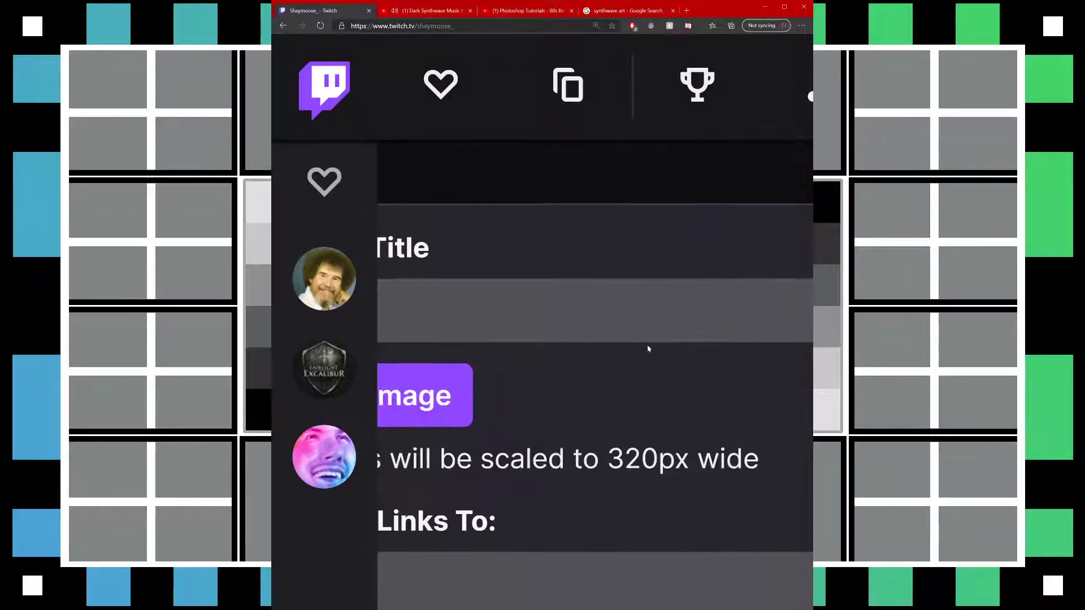
{"action": "scroll", "coordinate": [643, 344], "scroll_direction": "down", "scroll_amount": 3}
{"action": "scroll", "coordinate": [655, 304], "scroll_direction": "up", "scroll_amount": 1}
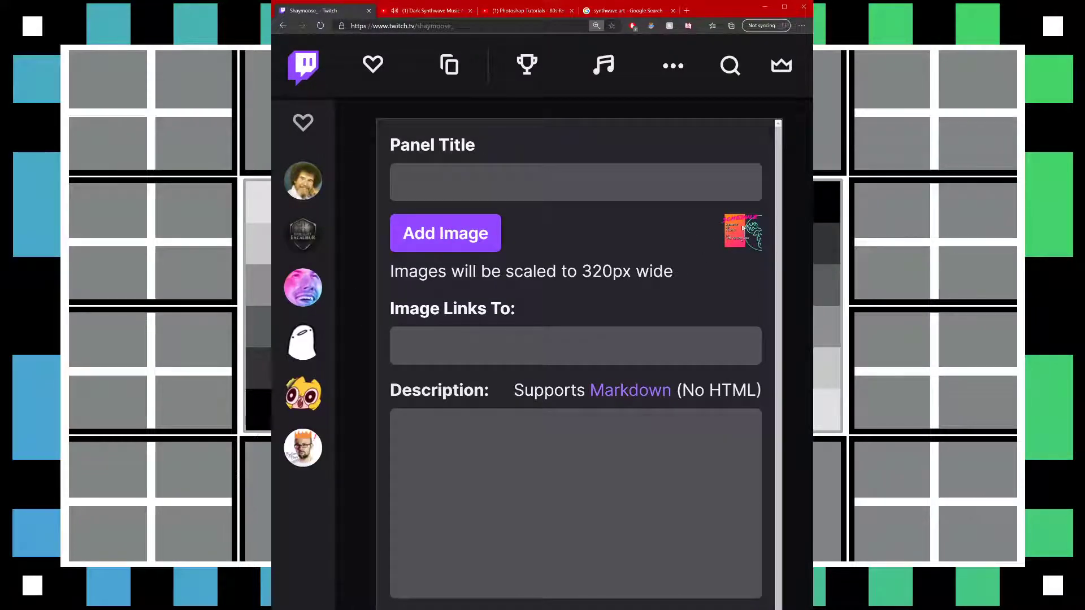
{"action": "scroll", "coordinate": [734, 276], "scroll_direction": "down", "scroll_amount": 4}
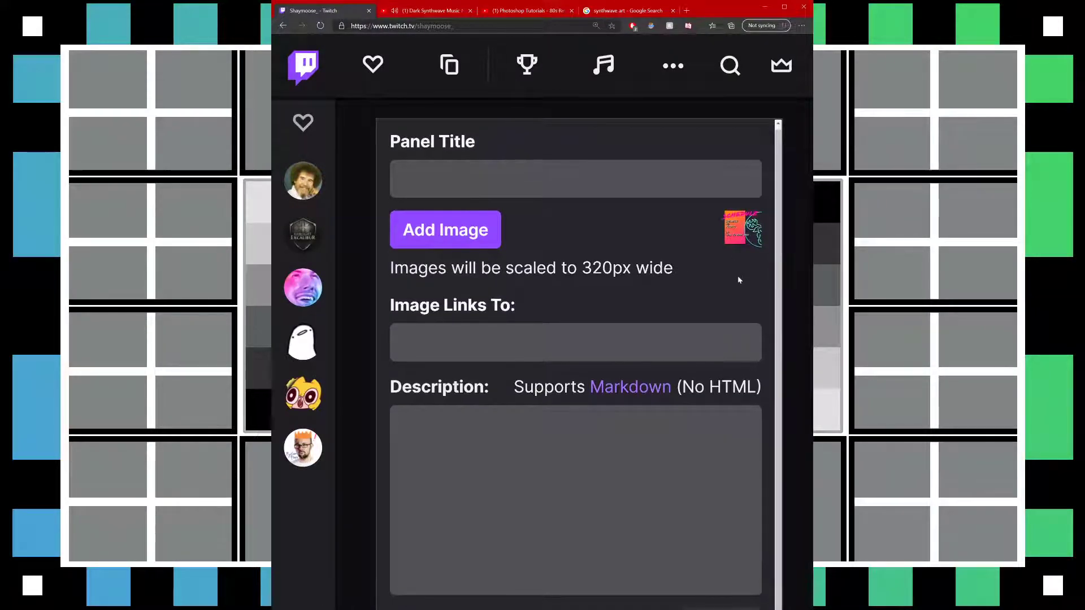
{"action": "scroll", "coordinate": [746, 395], "scroll_direction": "down", "scroll_amount": 1}
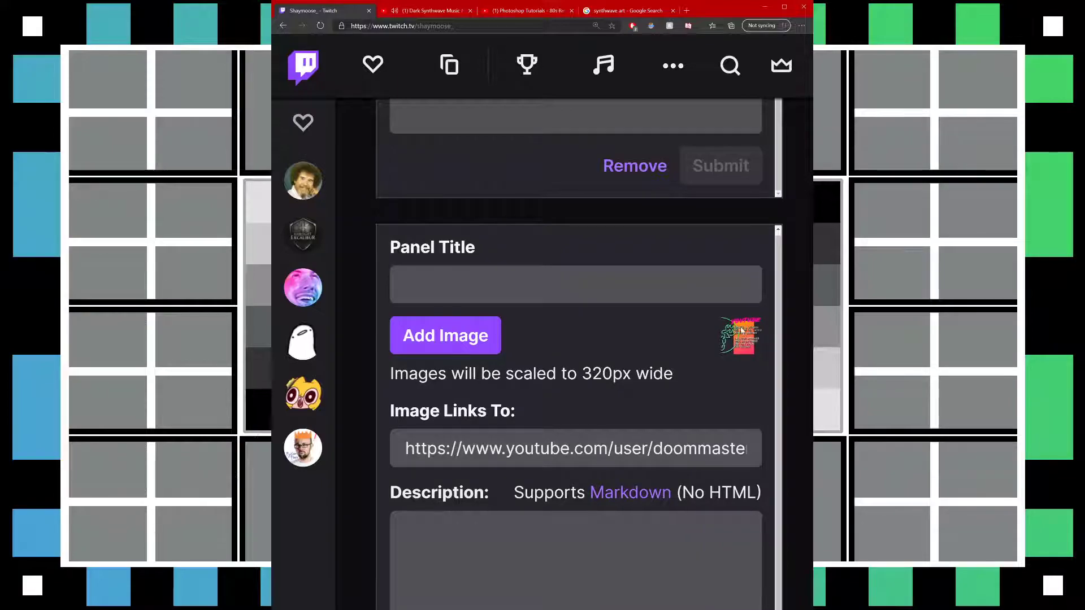
{"action": "scroll", "coordinate": [737, 377], "scroll_direction": "down", "scroll_amount": 1}
{"action": "scroll", "coordinate": [736, 377], "scroll_direction": "down", "scroll_amount": 5}
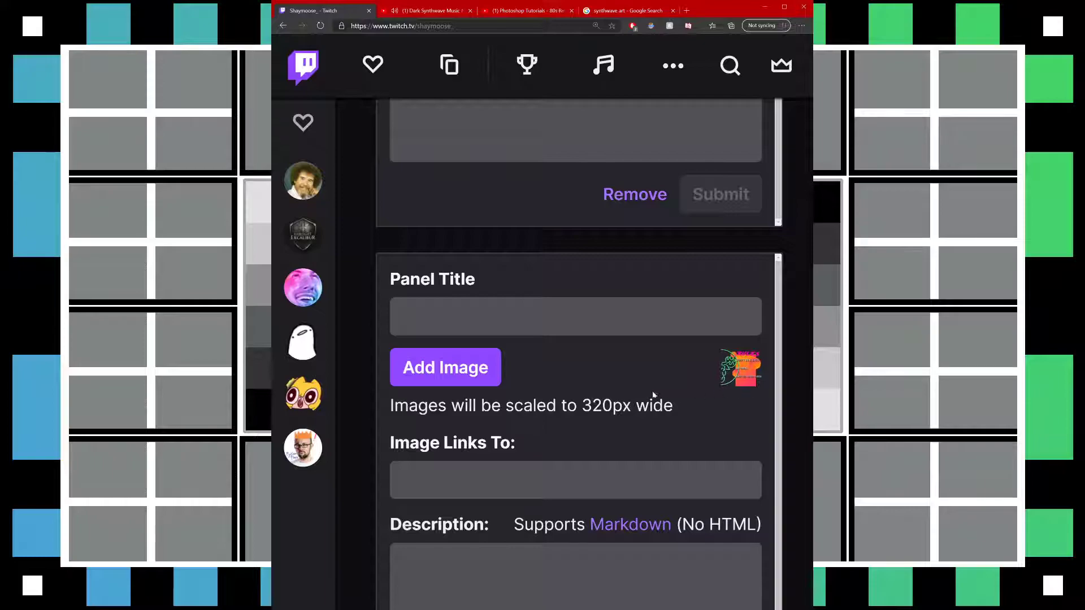
Step: Check the overall order and arrangement of all the channel's panels beneath the About section
{"action": "scroll", "coordinate": [734, 410], "scroll_direction": "down", "scroll_amount": 4}
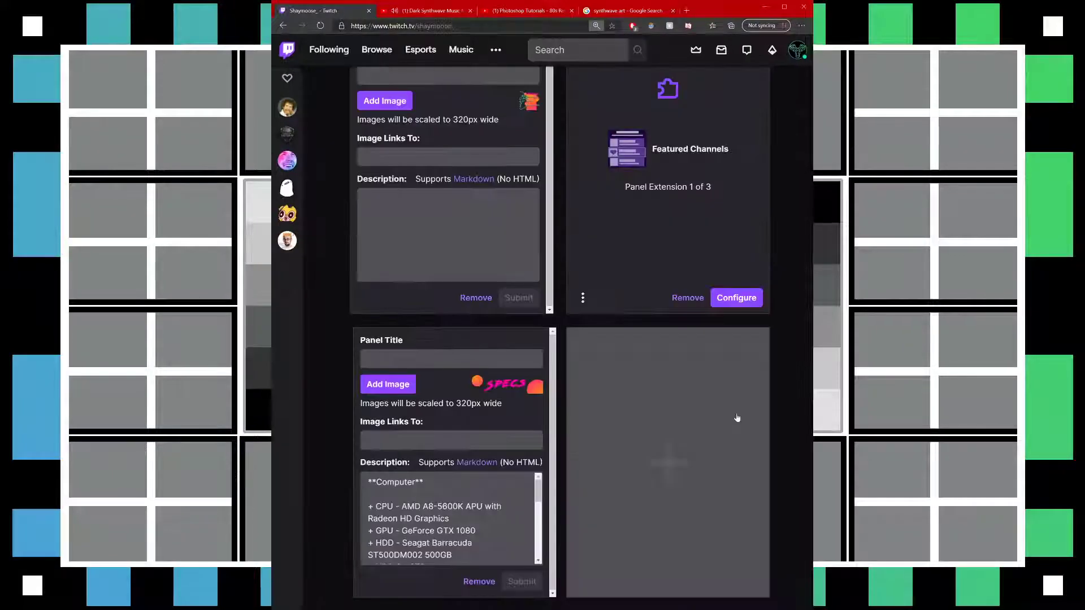
{"action": "scroll", "coordinate": [737, 417], "scroll_direction": "down", "scroll_amount": 2}
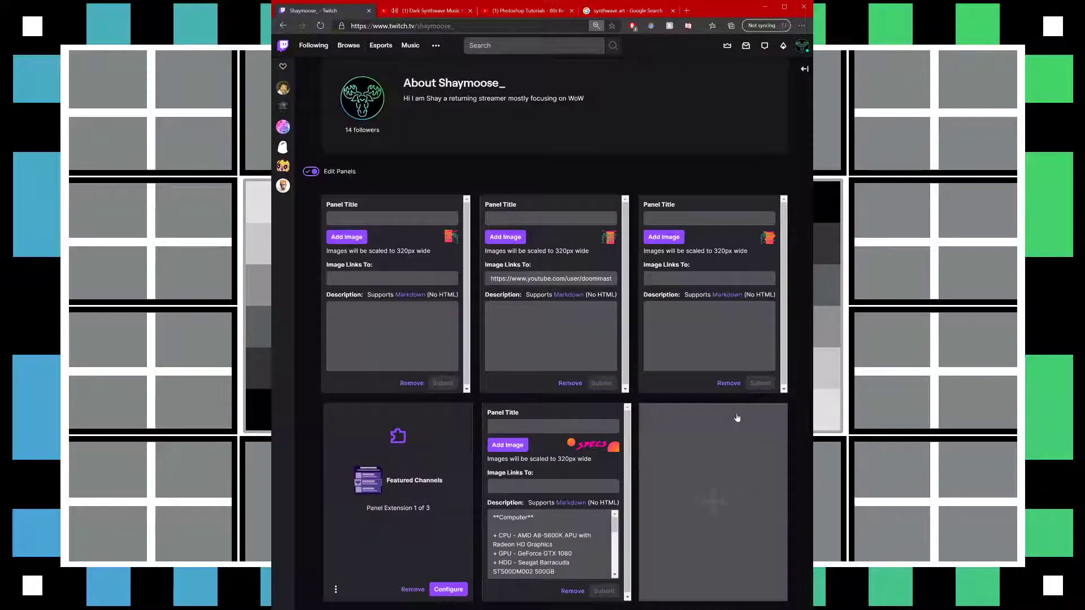
{"action": "scroll", "coordinate": [777, 422], "scroll_direction": "up", "scroll_amount": 5}
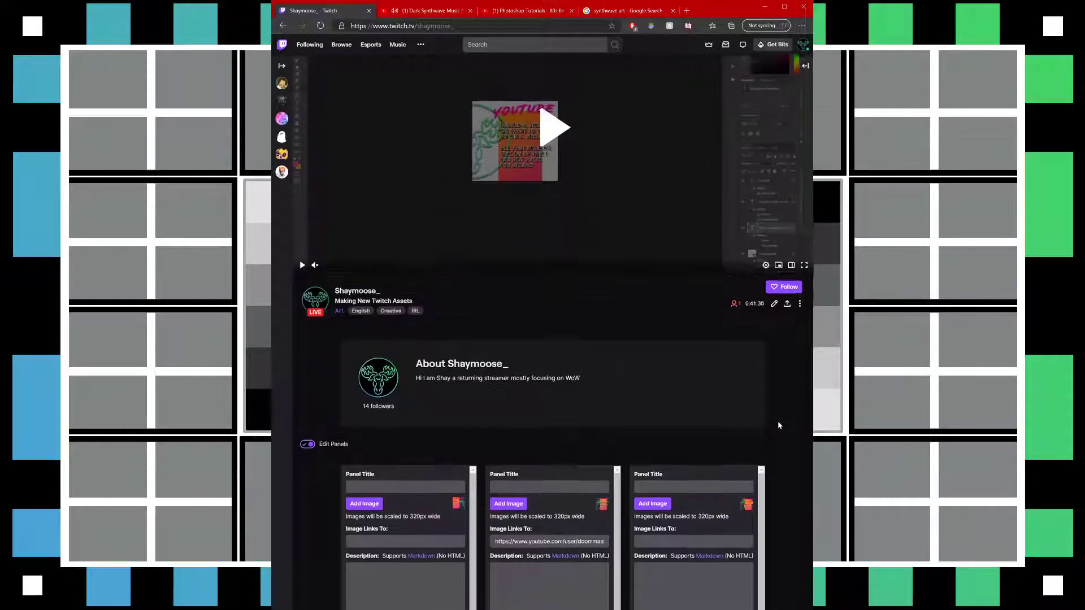
{"action": "scroll", "coordinate": [725, 452], "scroll_direction": "down", "scroll_amount": 1}
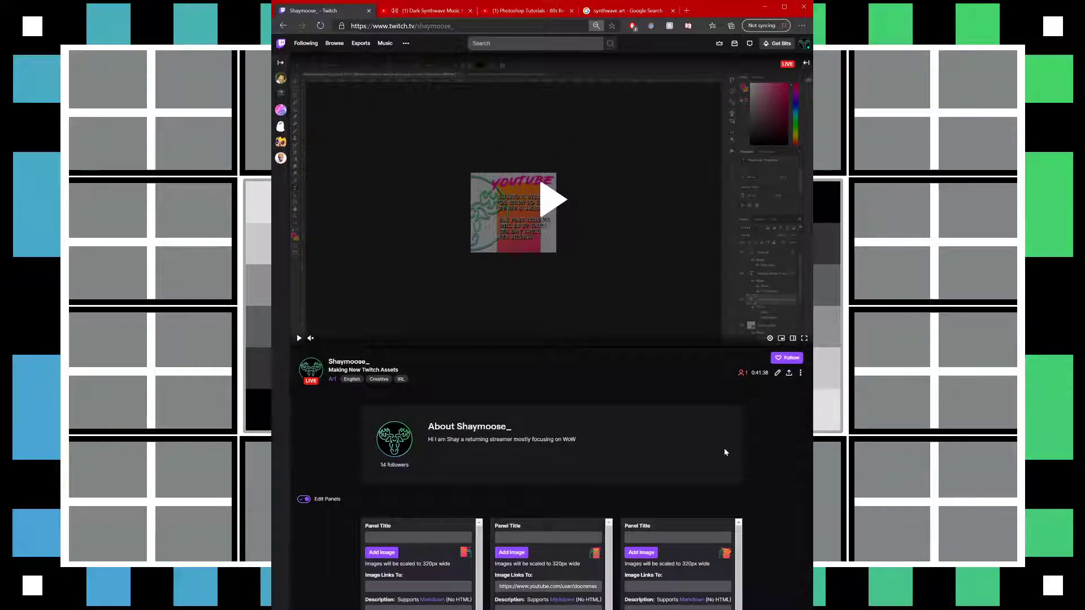
{"action": "scroll", "coordinate": [725, 452], "scroll_direction": "down", "scroll_amount": 1}
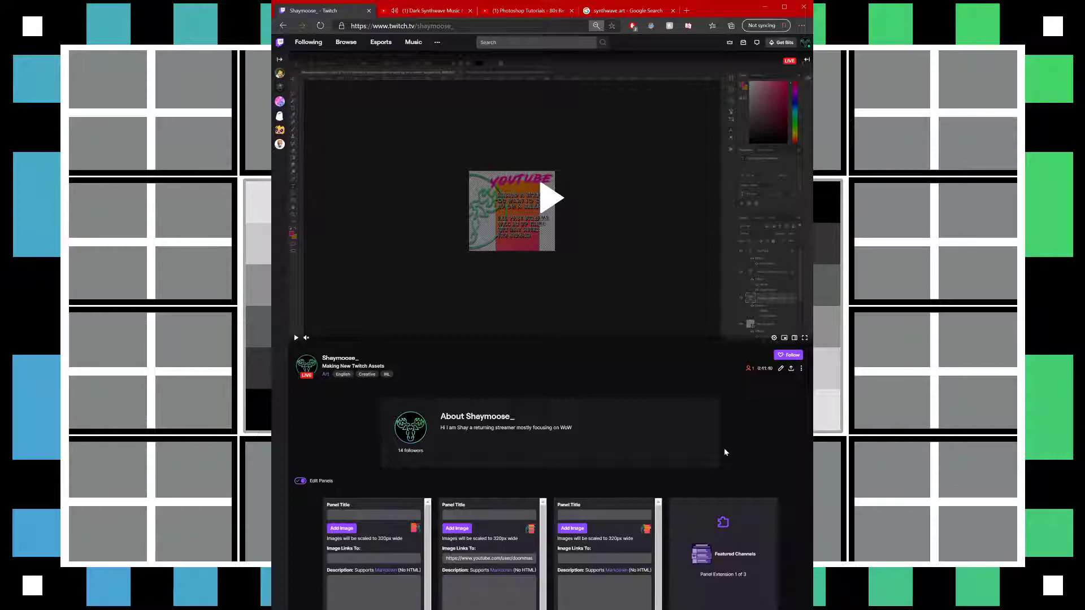
{"action": "scroll", "coordinate": [725, 452], "scroll_direction": "up", "scroll_amount": 1}
{"action": "scroll", "coordinate": [760, 445], "scroll_direction": "down", "scroll_amount": 5}
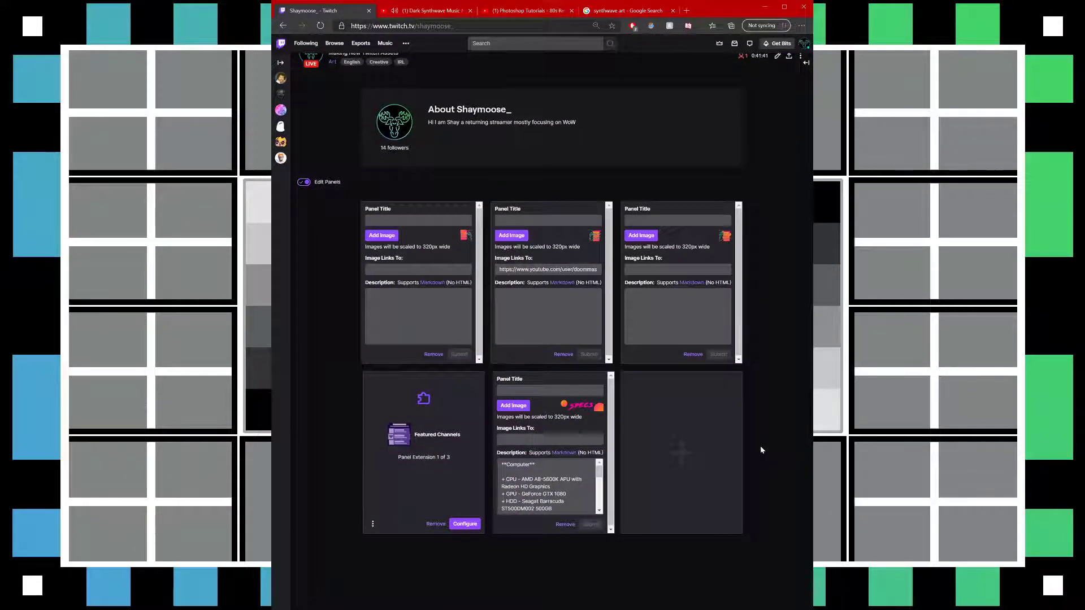
Step: Move the YouTube panel ahead of the Schedule panel and leave panel editing
{"action": "scroll", "coordinate": [760, 445], "scroll_direction": "up", "scroll_amount": 1}
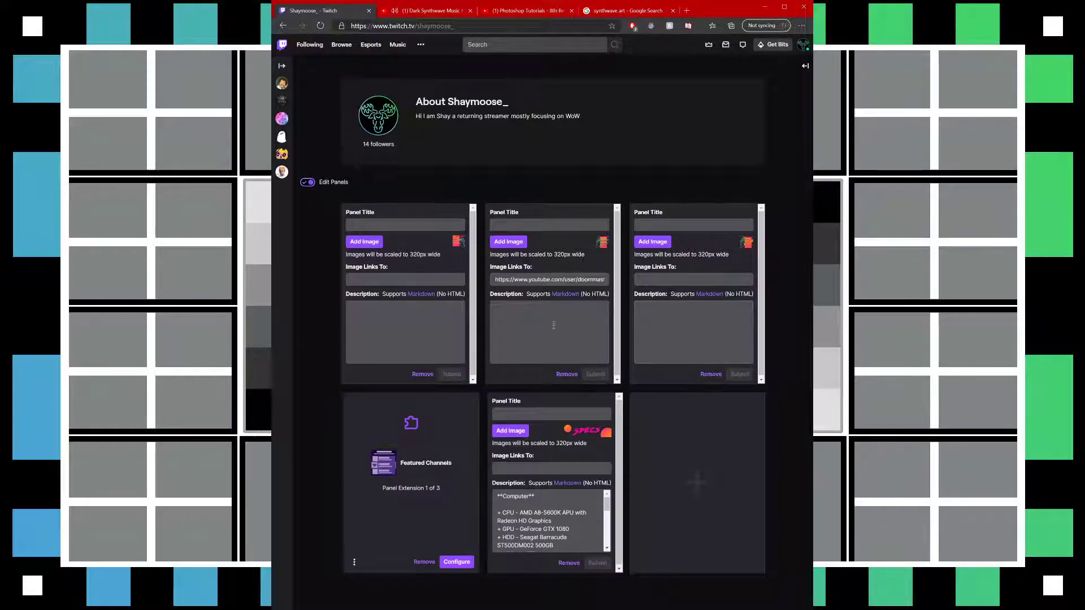
{"action": "left_click", "coordinate": [308, 182]}
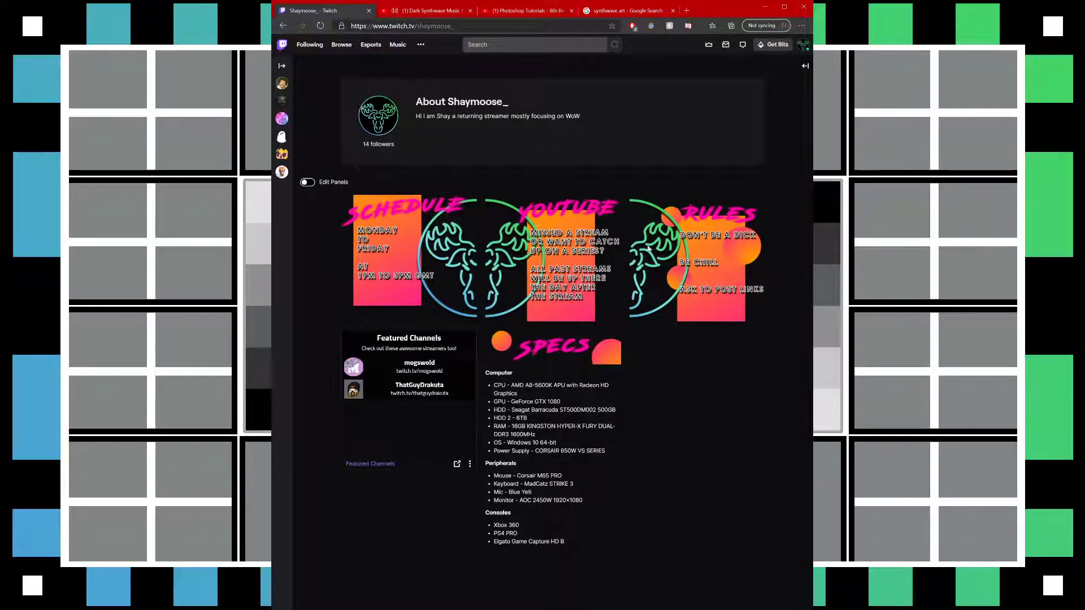
{"action": "left_click", "coordinate": [307, 182]}
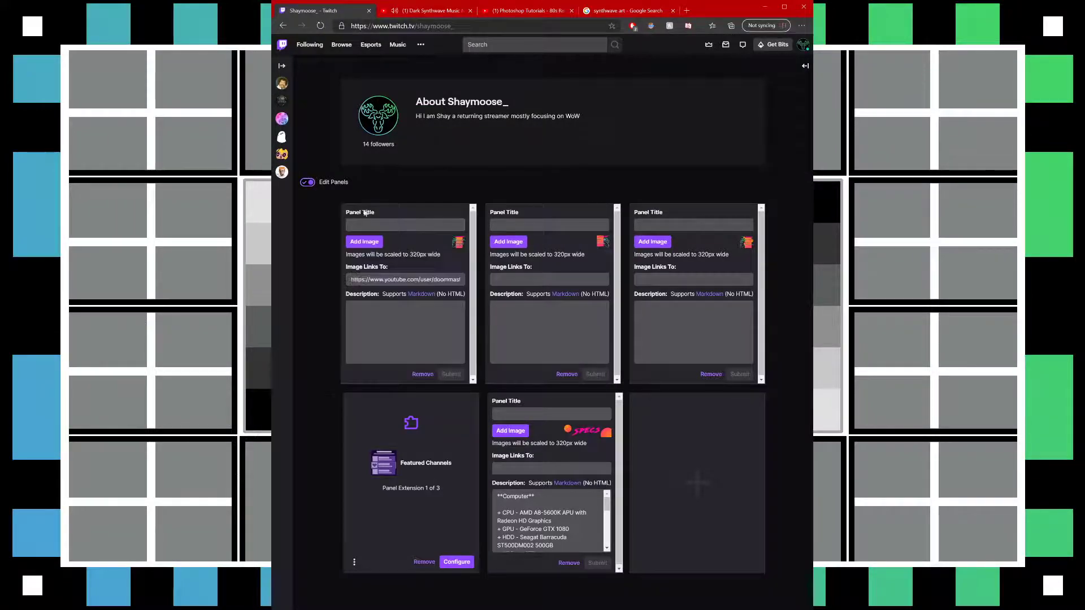
{"action": "left_click", "coordinate": [309, 183]}
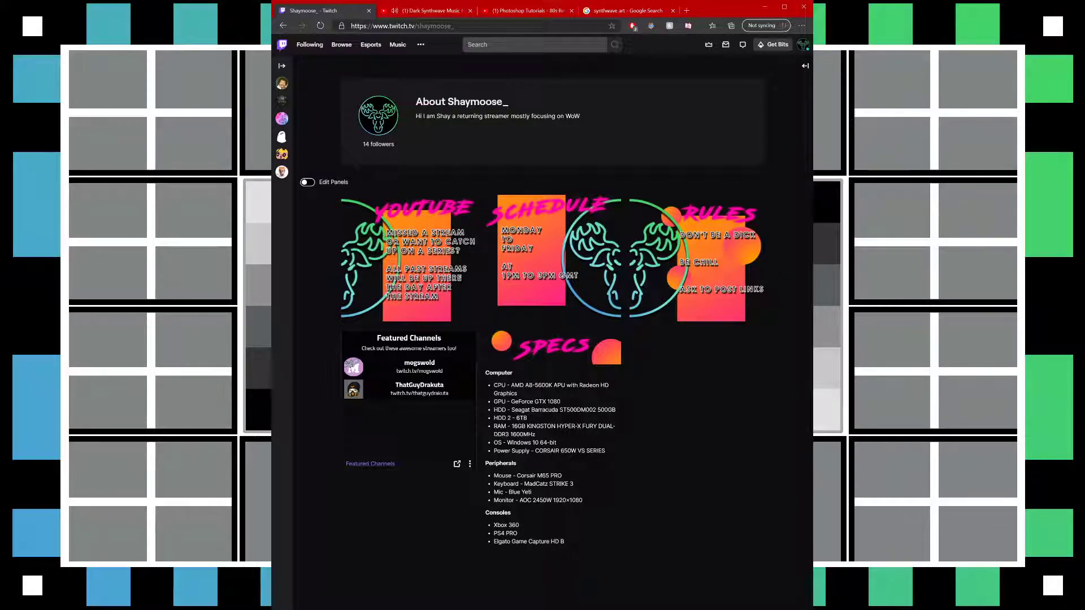
Step: Examine how the channel panels rearrange with the stream chat expanded and the browser window narrowed to a single column
{"action": "left_click", "coordinate": [804, 63]}
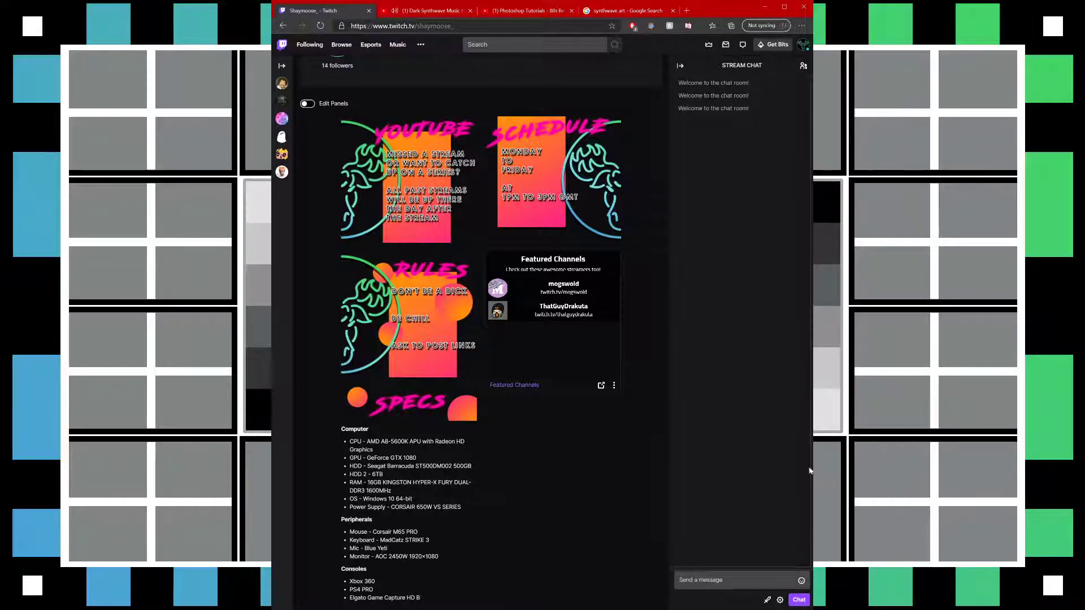
{"action": "left_click_drag", "start_coordinate": [812, 472], "coordinate": [667, 469]}
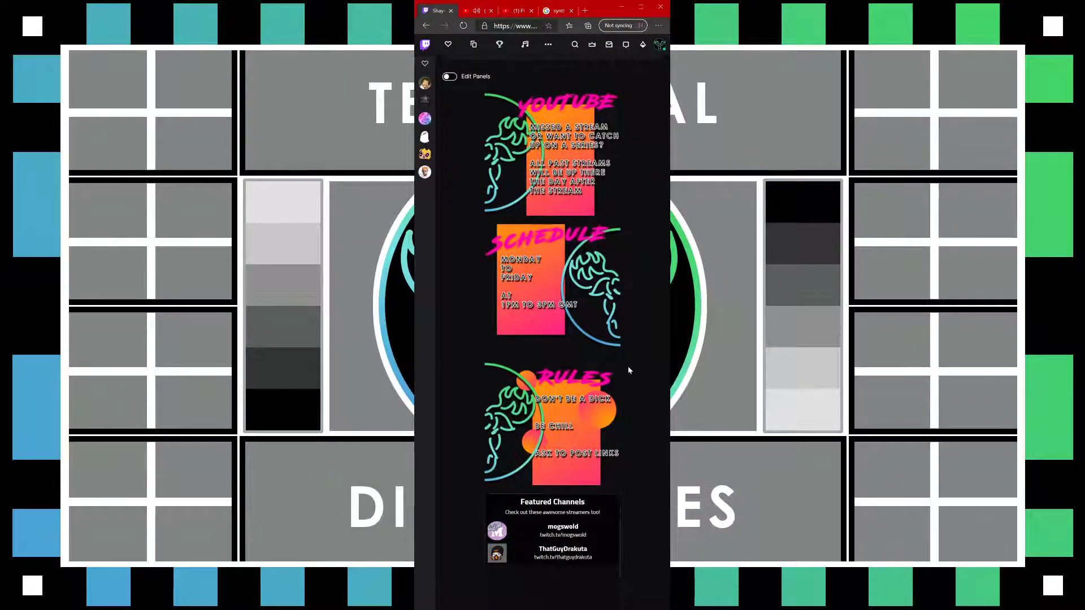
{"action": "scroll", "coordinate": [659, 369], "scroll_direction": "down", "scroll_amount": 2}
{"action": "scroll", "coordinate": [658, 367], "scroll_direction": "up", "scroll_amount": 4}
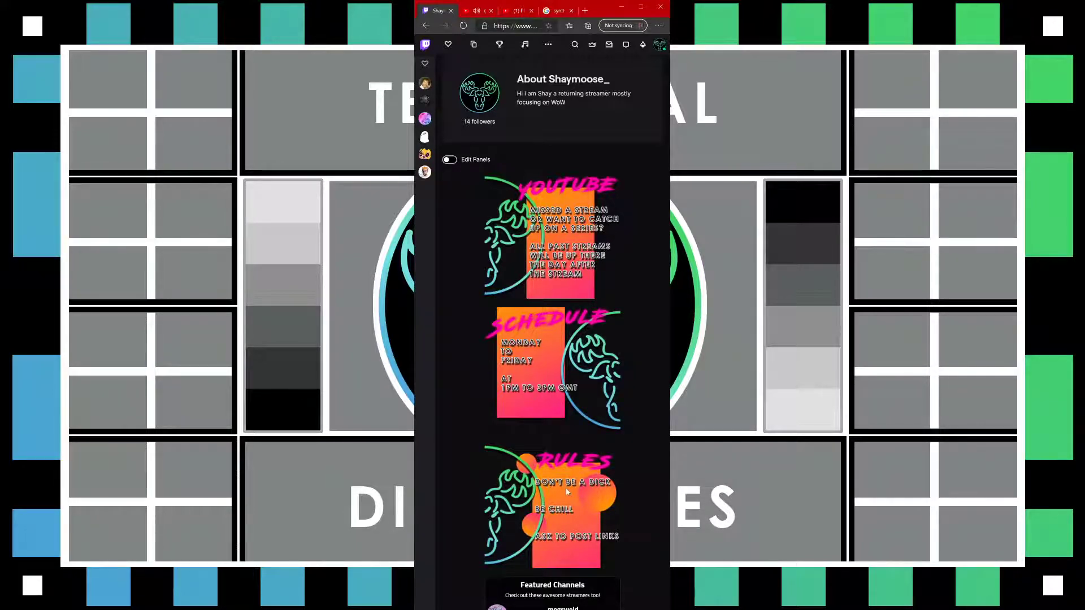
{"action": "scroll", "coordinate": [645, 445], "scroll_direction": "down", "scroll_amount": 6}
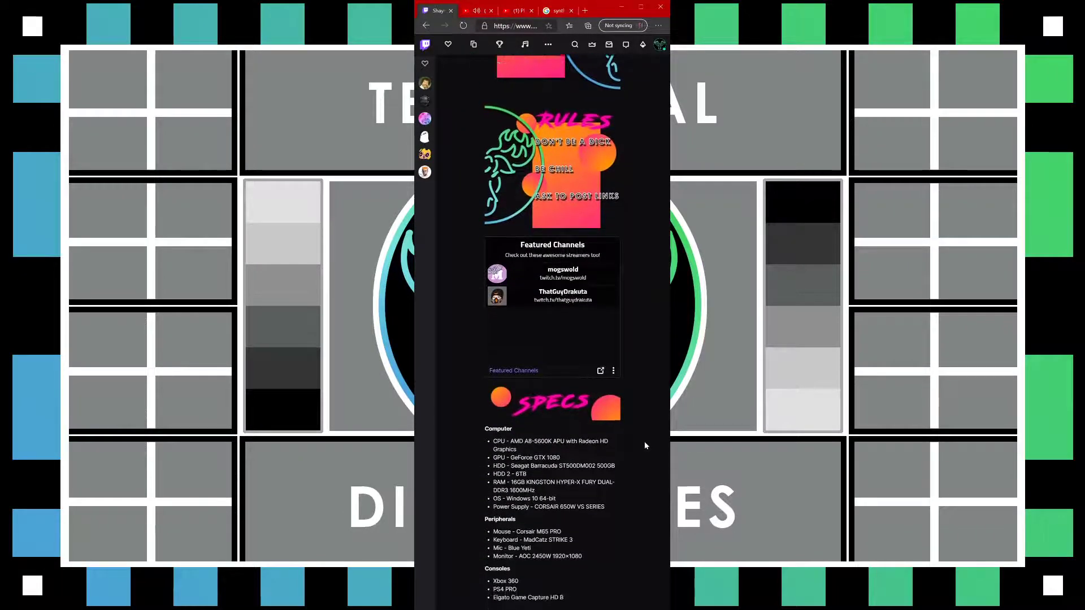
{"action": "scroll", "coordinate": [644, 443], "scroll_direction": "up", "scroll_amount": 10}
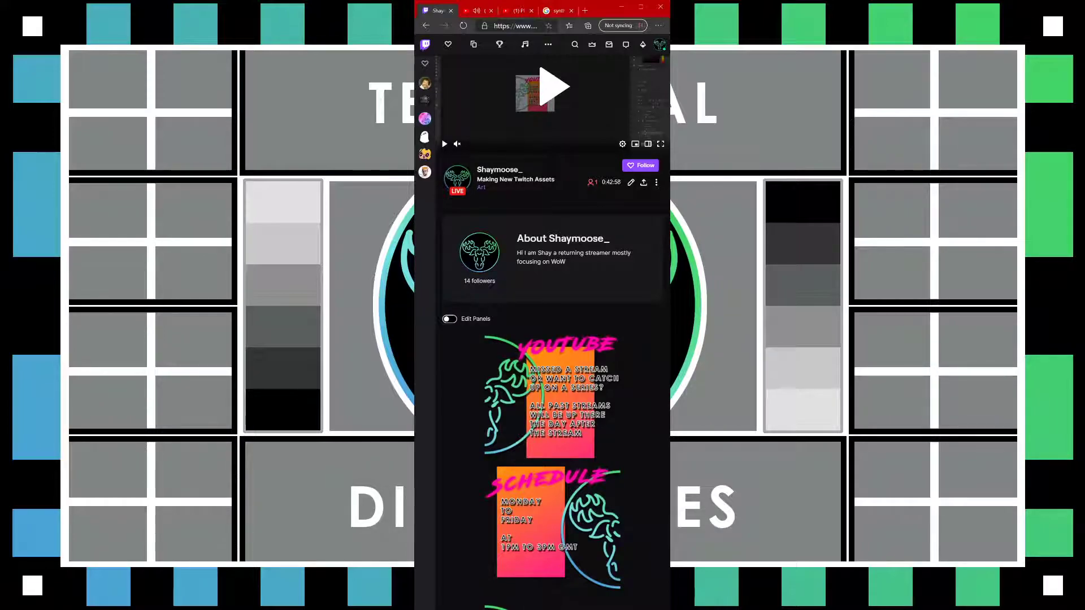
{"action": "left_click_drag", "start_coordinate": [668, 239], "coordinate": [742, 238]}
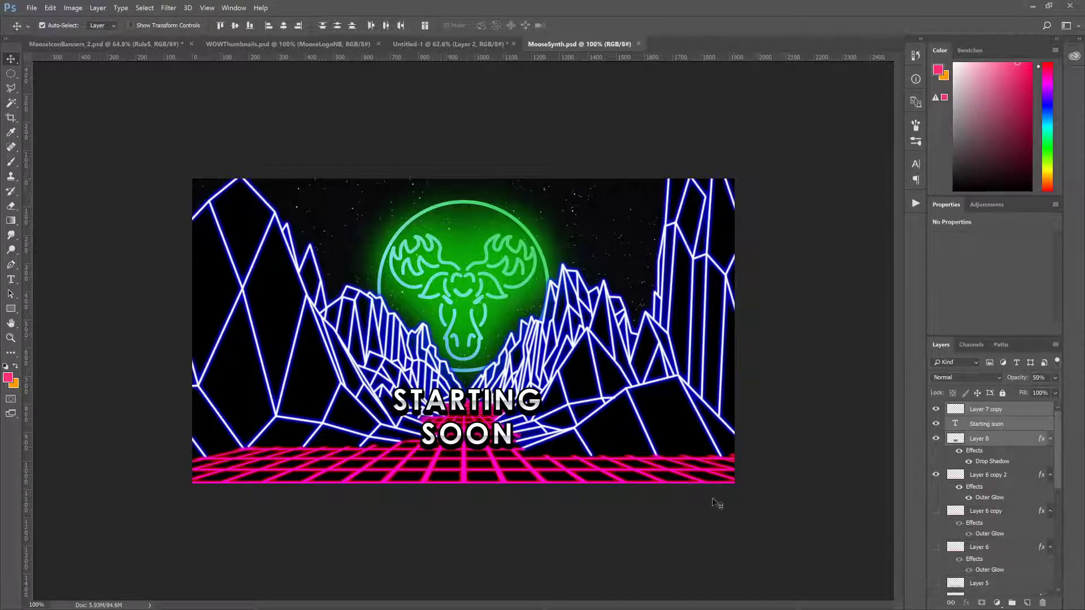
Step: Switch to MooseSynth.psd in Photoshop and examine its layer stack, the Starting soon text and the contents of Layer 8
{"action": "scroll", "coordinate": [979, 509], "scroll_direction": "down", "scroll_amount": 5}
{"action": "scroll", "coordinate": [979, 505], "scroll_direction": "down", "scroll_amount": 4}
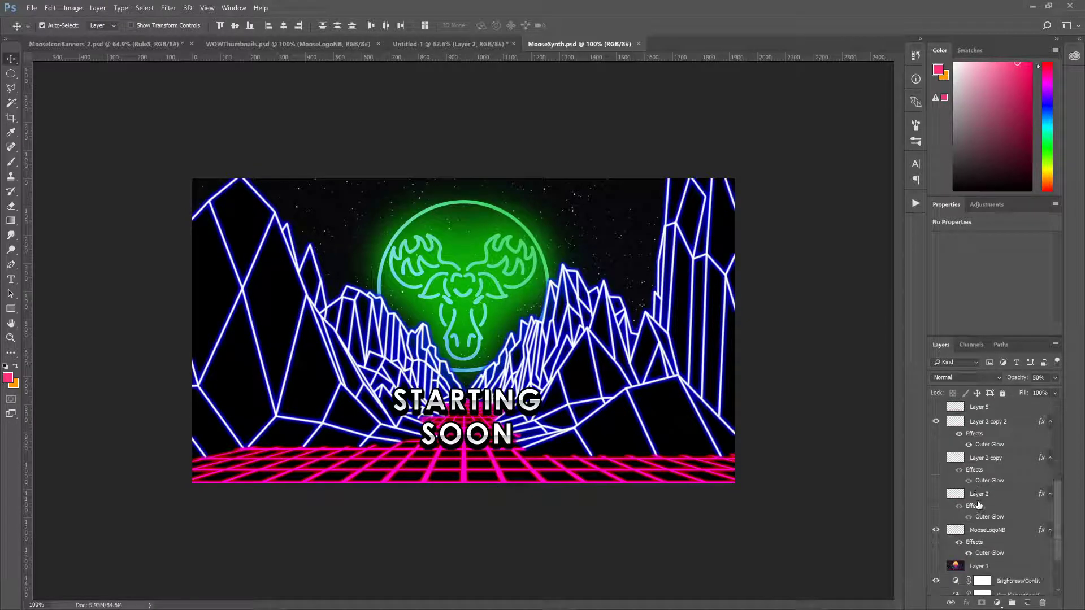
{"action": "scroll", "coordinate": [979, 504], "scroll_direction": "up", "scroll_amount": 10}
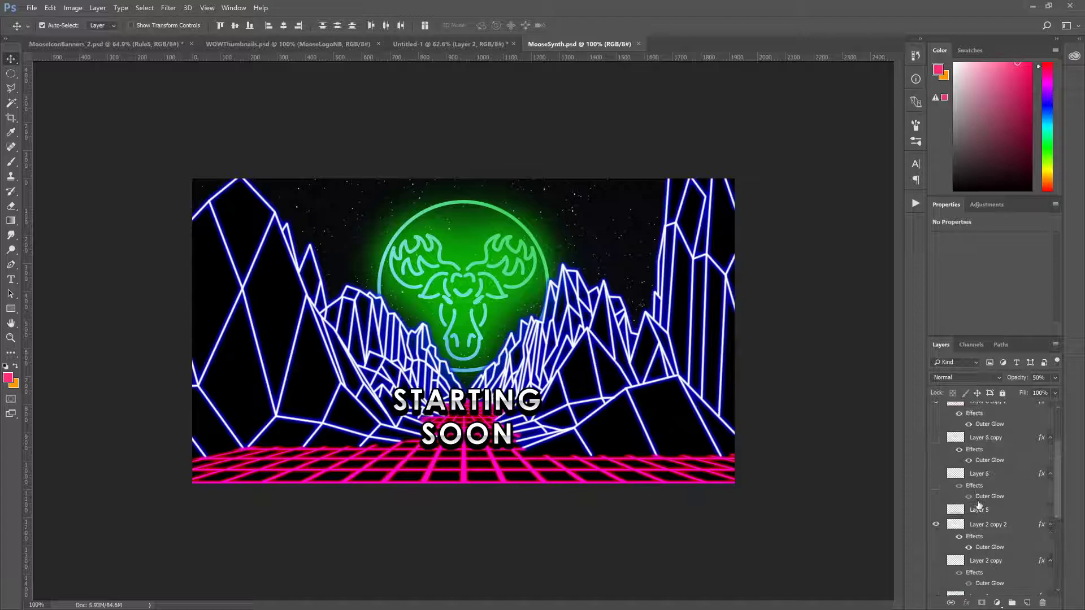
{"action": "left_click", "coordinate": [11, 280]}
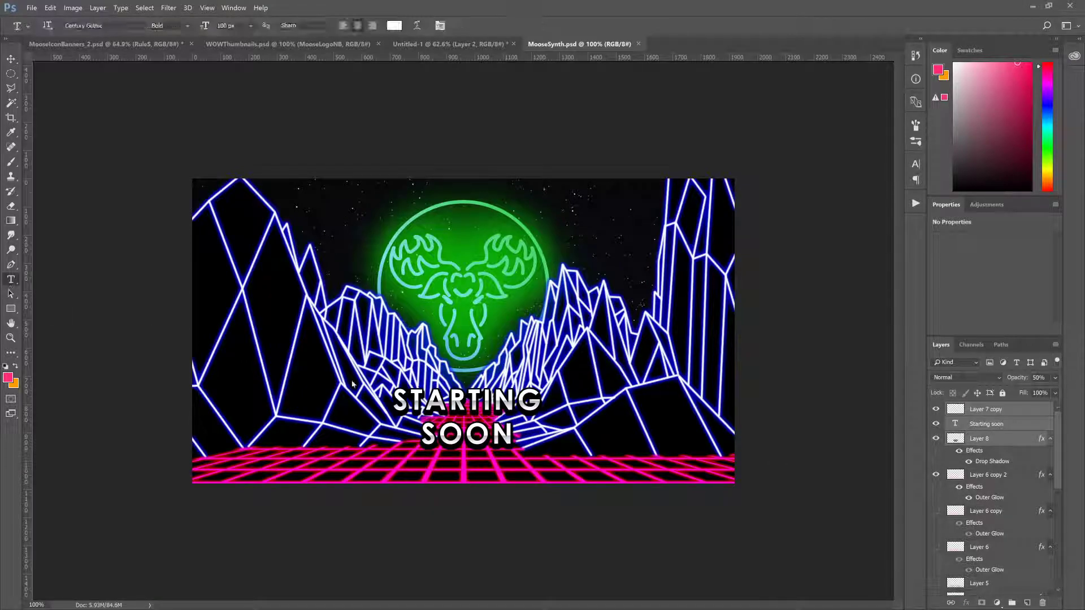
{"action": "left_click", "coordinate": [416, 404]}
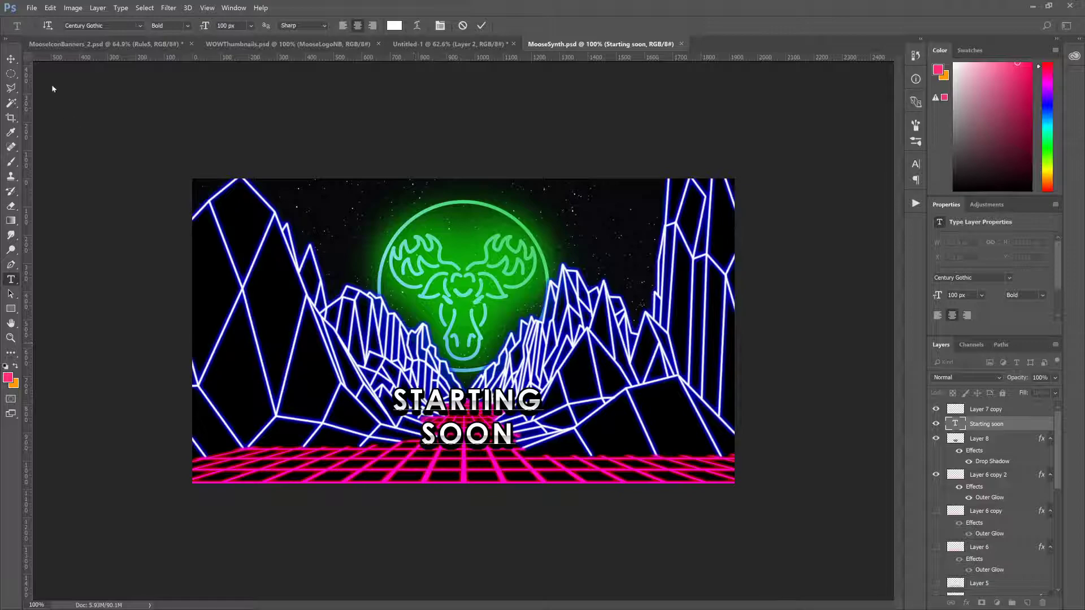
{"action": "left_click", "coordinate": [11, 58]}
{"action": "left_click", "coordinate": [67, 109]}
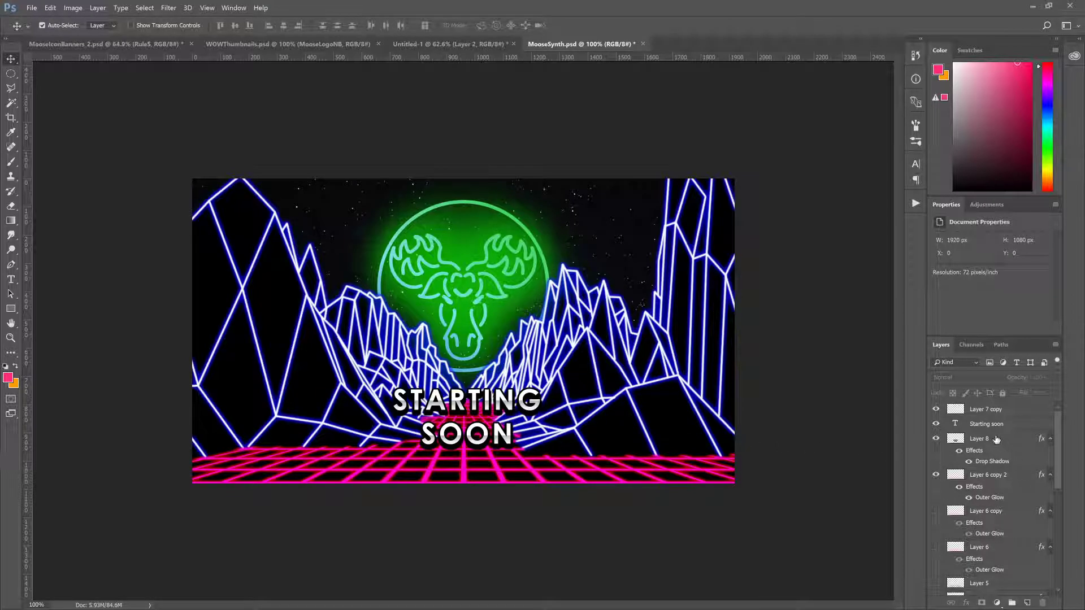
{"action": "left_click", "coordinate": [936, 441]}
{"action": "left_click", "coordinate": [937, 440]}
{"action": "left_click", "coordinate": [9, 279]}
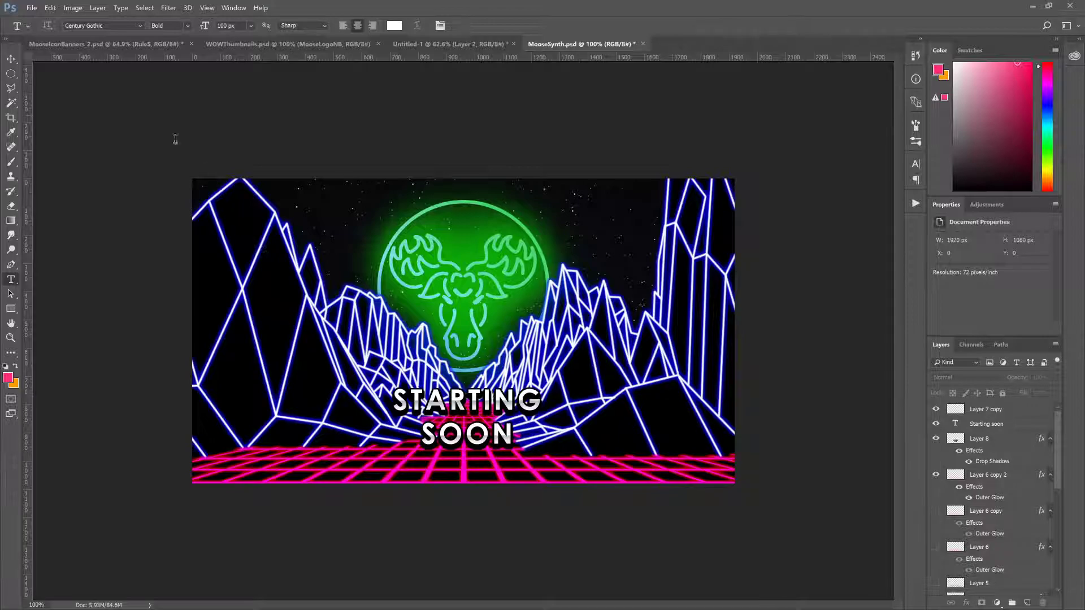
{"action": "left_click", "coordinate": [134, 26]}
{"action": "type", "text": "Road Rage"}
{"action": "key", "text": "Return"}
{"action": "key", "text": "Down"}
{"action": "key", "text": "Return"}
{"action": "left_click", "coordinate": [344, 258]}
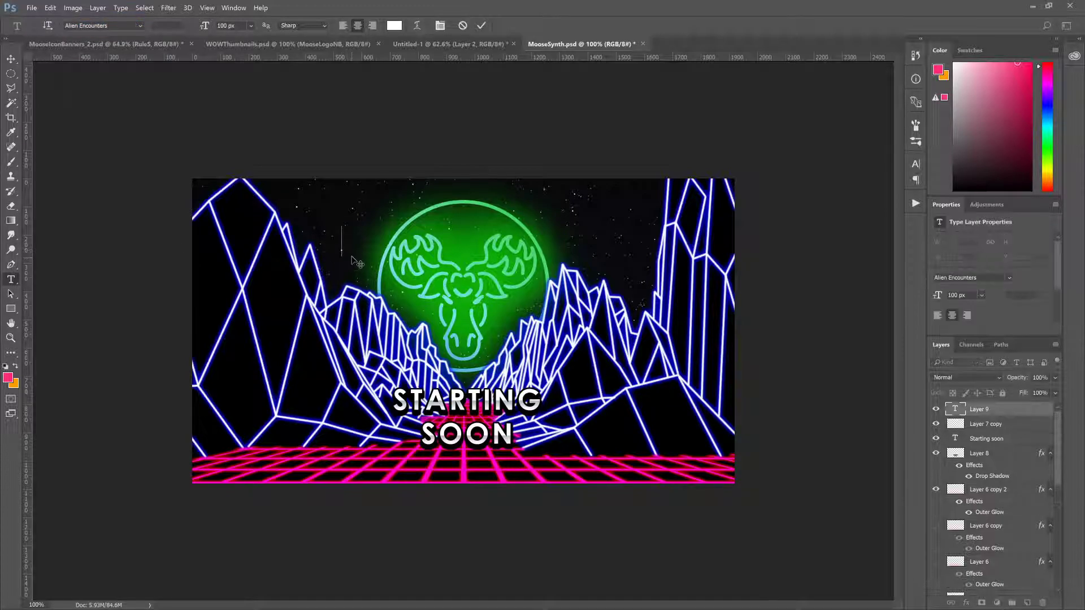
{"action": "type", "text": "BRB"}
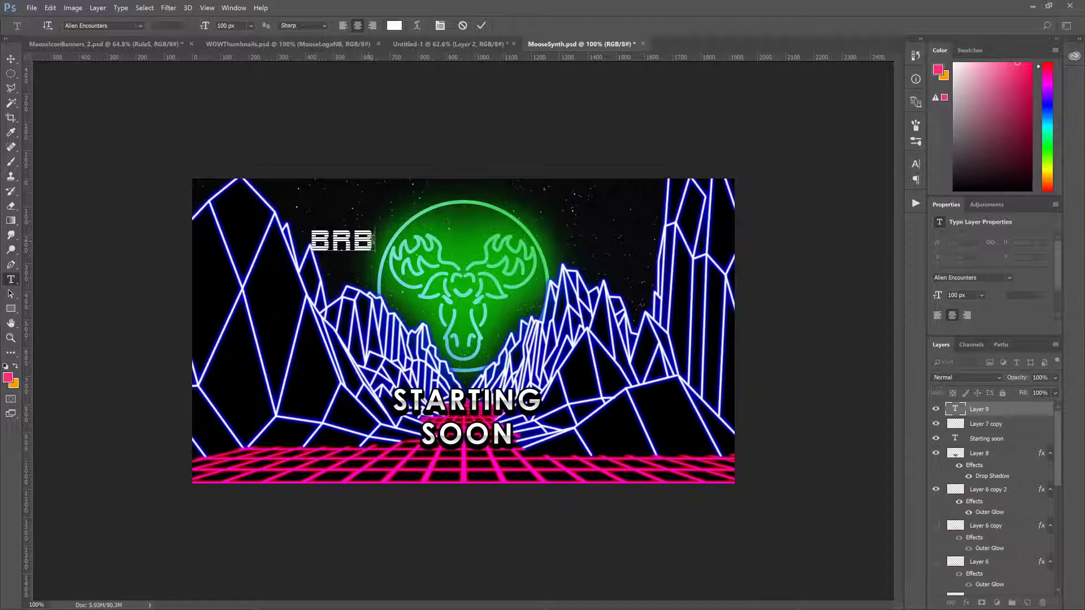
{"action": "left_click_drag", "start_coordinate": [373, 240], "coordinate": [269, 231]}
{"action": "key", "text": "BackSpace"}
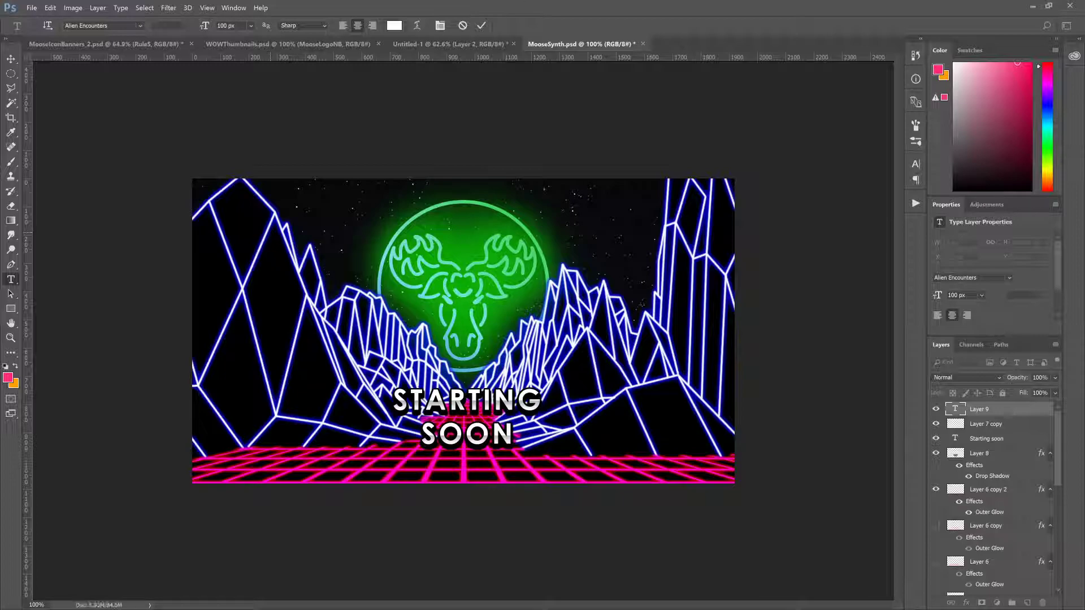
{"action": "left_click", "coordinate": [462, 26]}
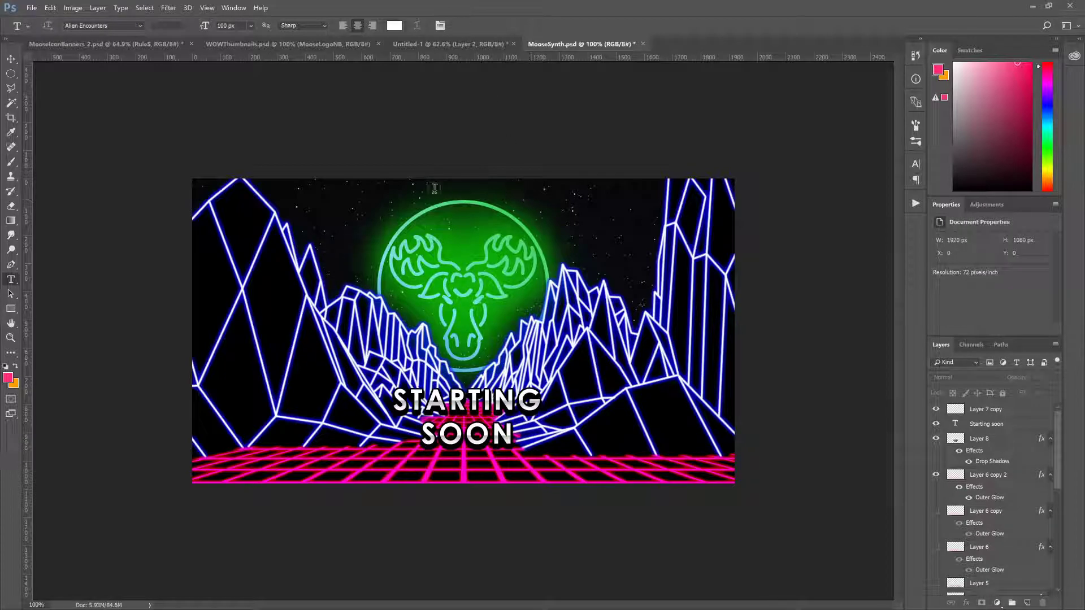
Step: Set the Type tool's font to Road Rage and its colour to the pink foreground colour
{"action": "left_click", "coordinate": [141, 28]}
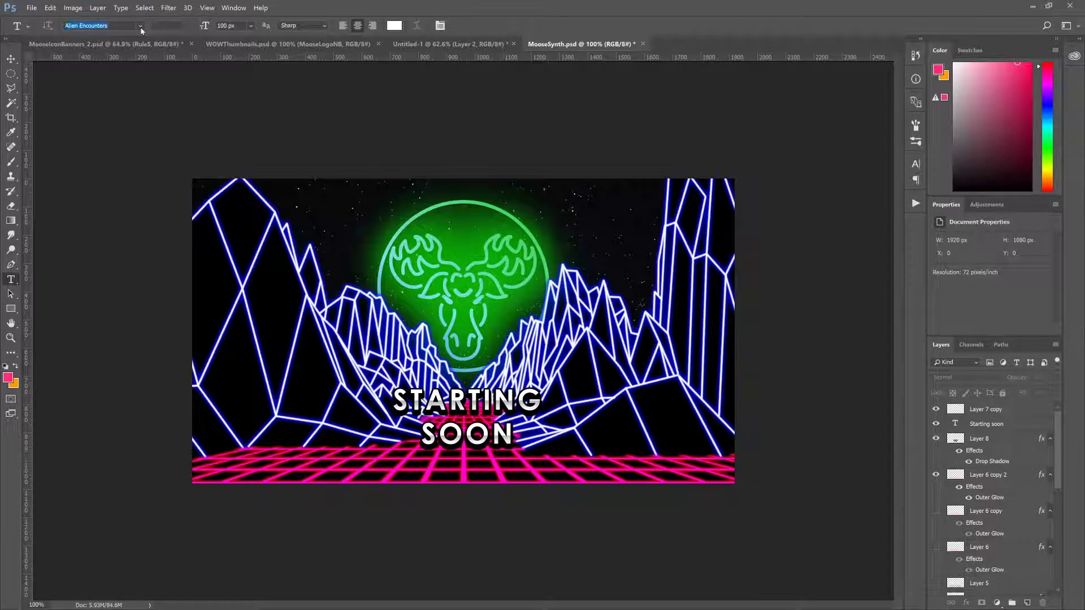
{"action": "left_click", "coordinate": [130, 74]}
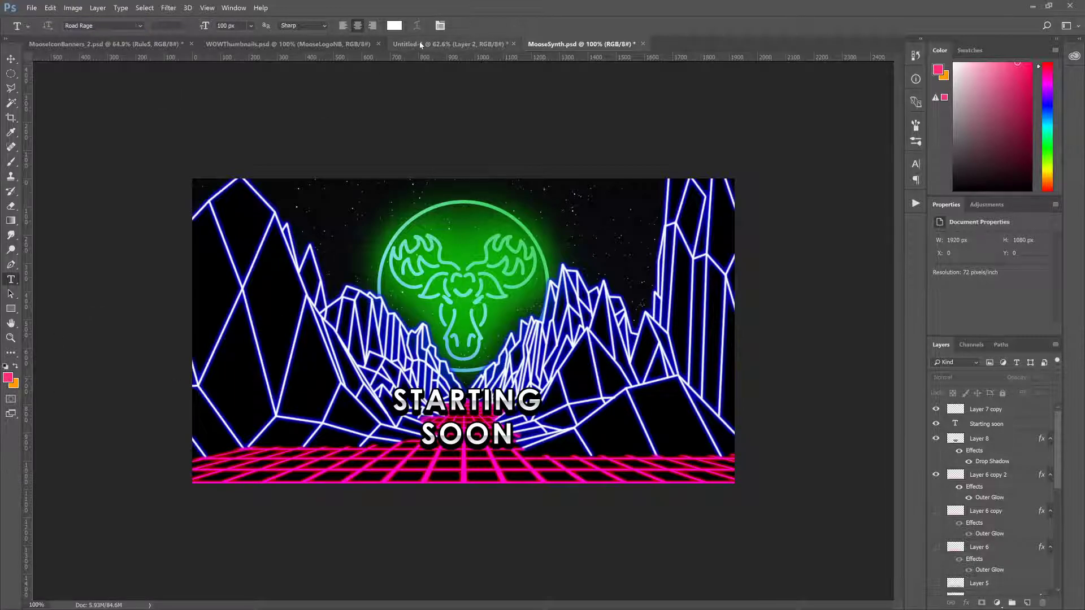
{"action": "left_click", "coordinate": [10, 132]}
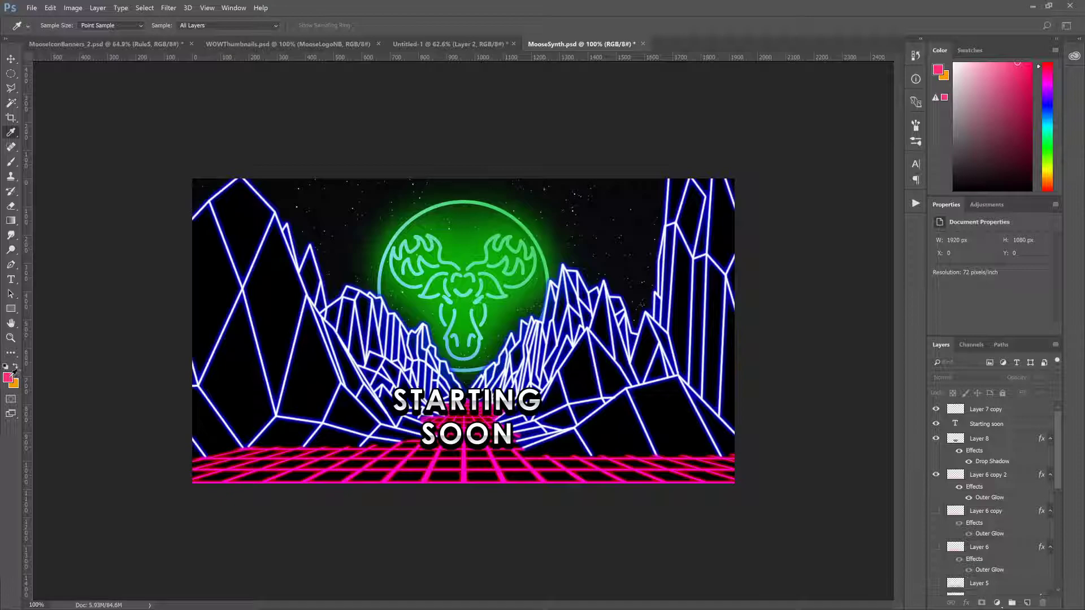
{"action": "key", "text": "t"}
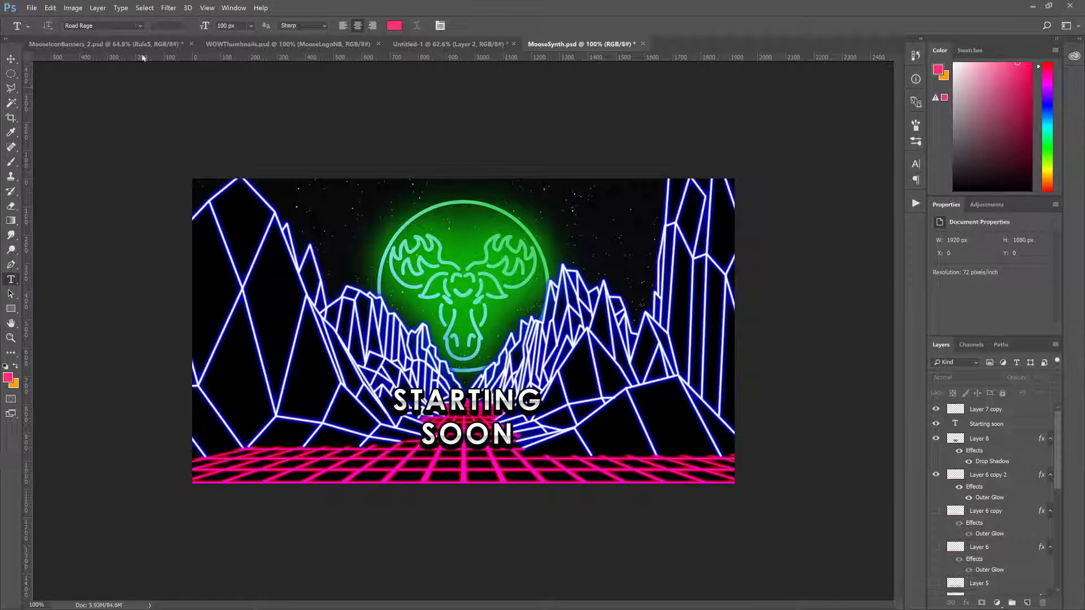
Step: Copy the RULES title layer from MooseIconBanners_2.psd into MooseSynth.psd, placing it over the upper part of the moose logo
{"action": "left_click", "coordinate": [91, 44]}
{"action": "left_click", "coordinate": [11, 59]}
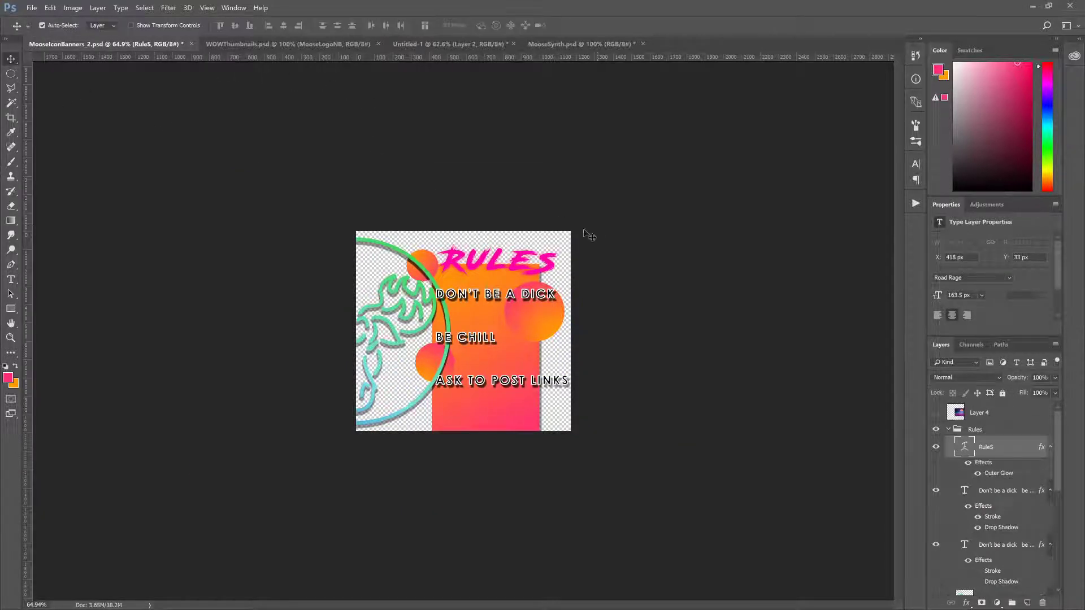
{"action": "left_click_drag", "start_coordinate": [994, 446], "coordinate": [449, 218]}
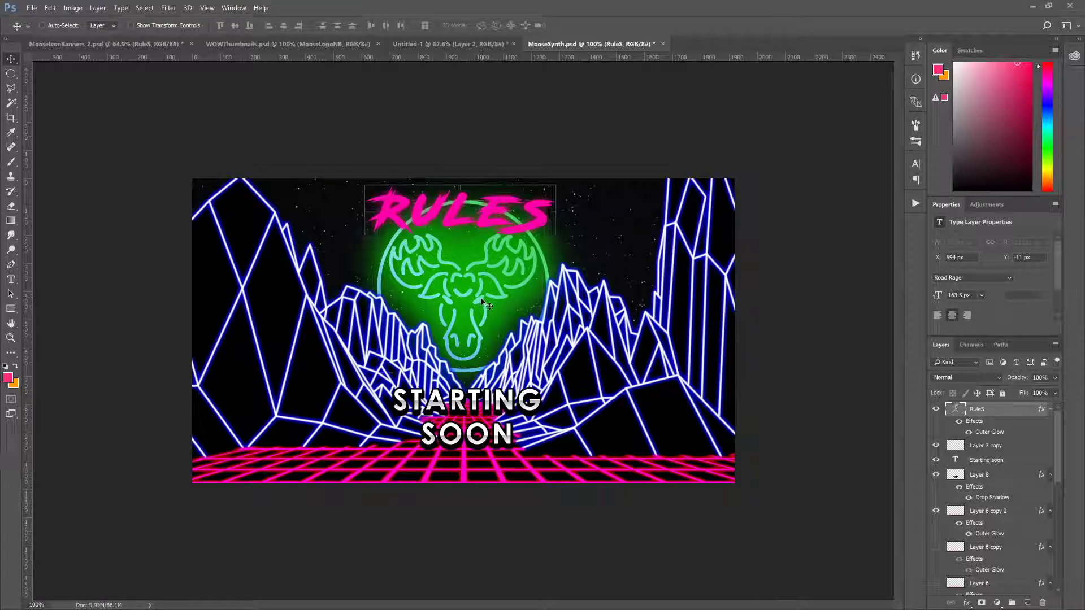
Step: Rotate the copied RULES title by about -2.9 degrees and nudge it up and to the right above the moose logo
{"action": "key", "text": "ctrl+t"}
{"action": "left_click_drag", "start_coordinate": [582, 159], "coordinate": [585, 152]}
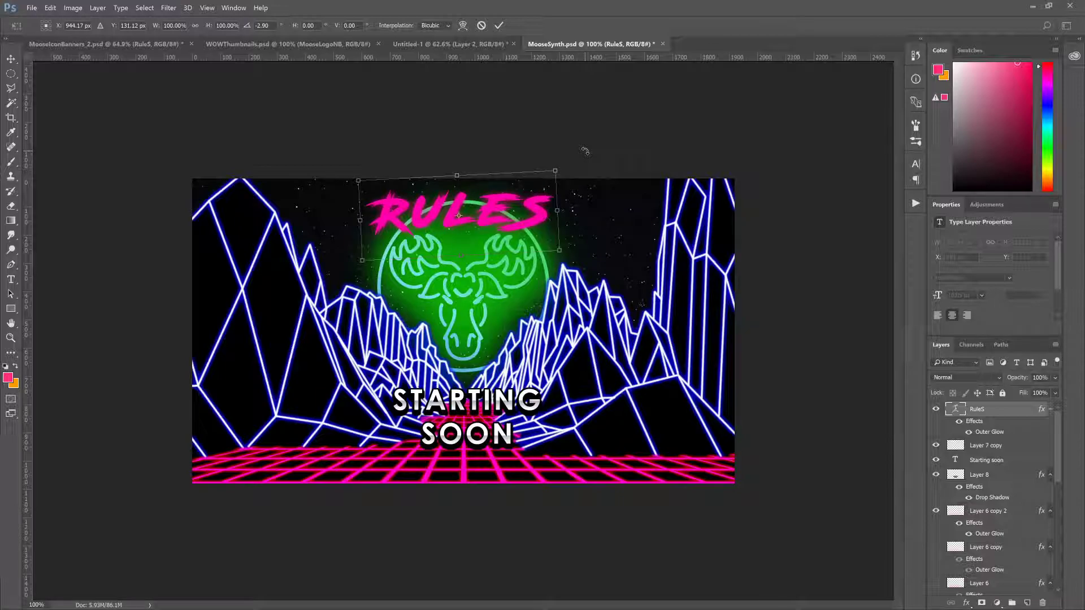
{"action": "key", "text": "Return"}
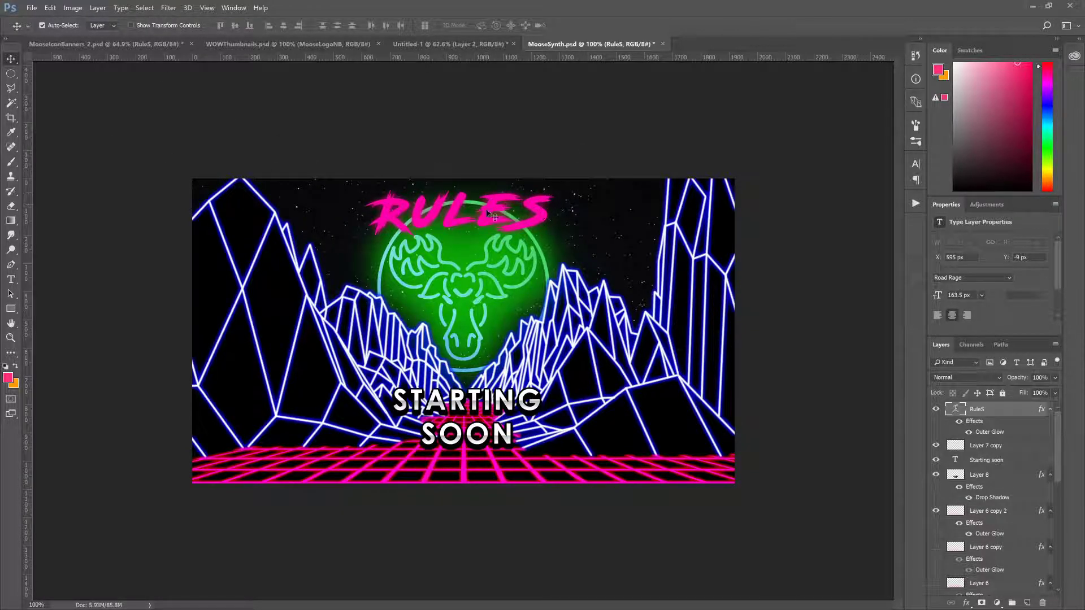
{"action": "left_click_drag", "start_coordinate": [452, 225], "coordinate": [457, 220]}
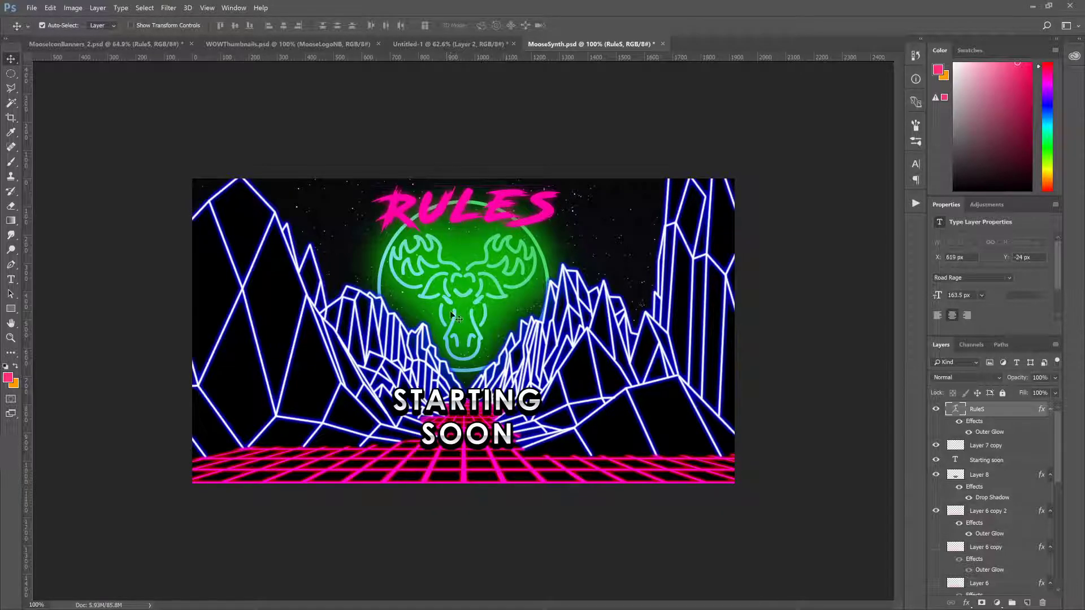
Step: Replace the copied title's text with "Be Right Back" and shift it slightly down so it fits within the canvas
{"action": "left_click", "coordinate": [10, 279]}
{"action": "left_click_drag", "start_coordinate": [551, 218], "coordinate": [247, 196]}
{"action": "type", "text": "B"}
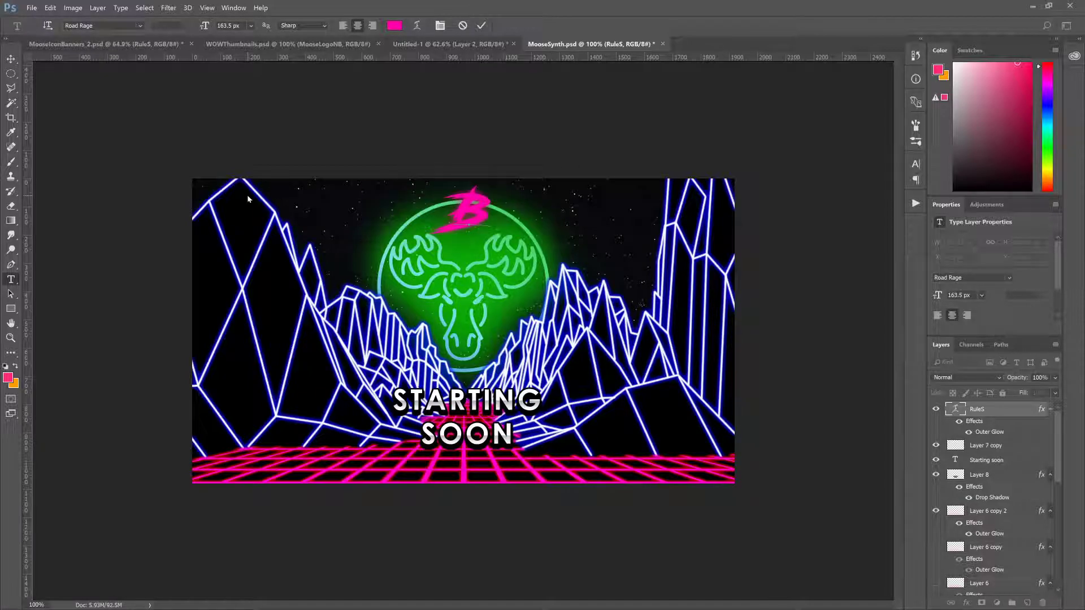
{"action": "type", "text": "E"}
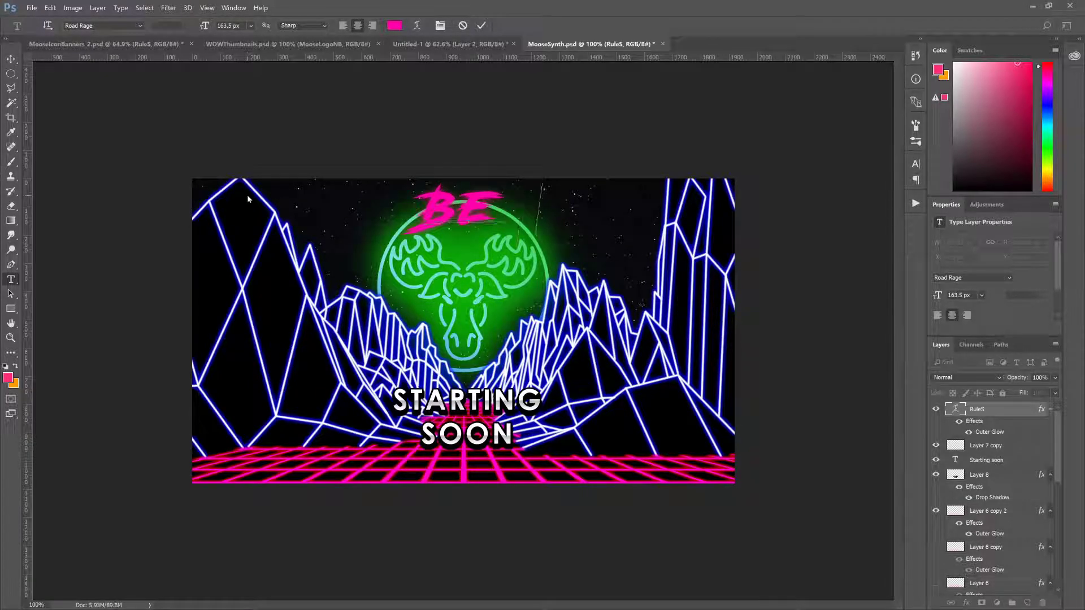
{"action": "type", "text": " RIGHT"}
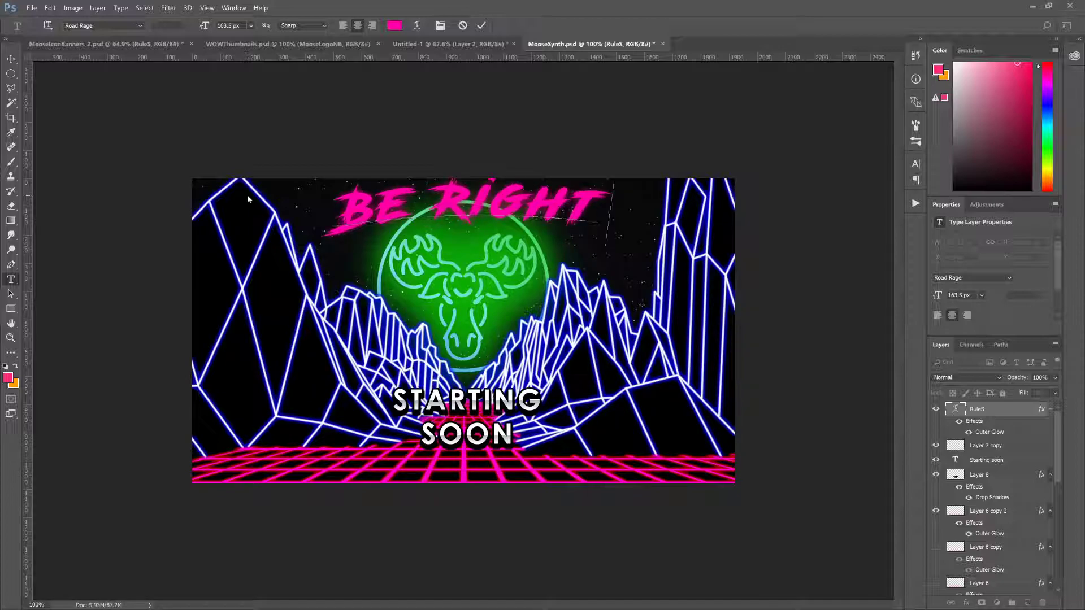
{"action": "type", "text": " BACK"}
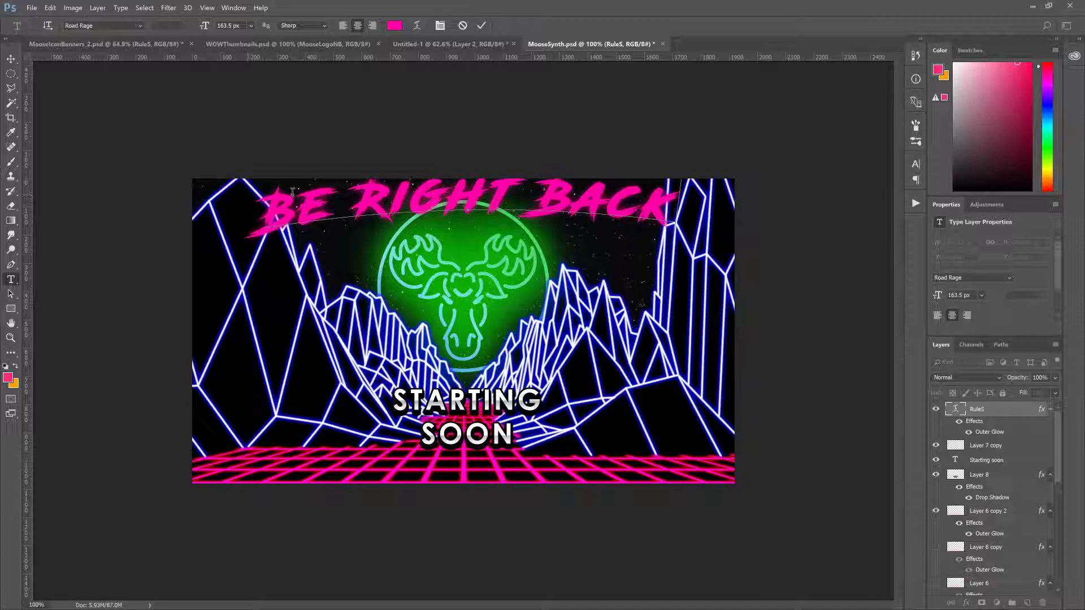
{"action": "left_click", "coordinate": [11, 58]}
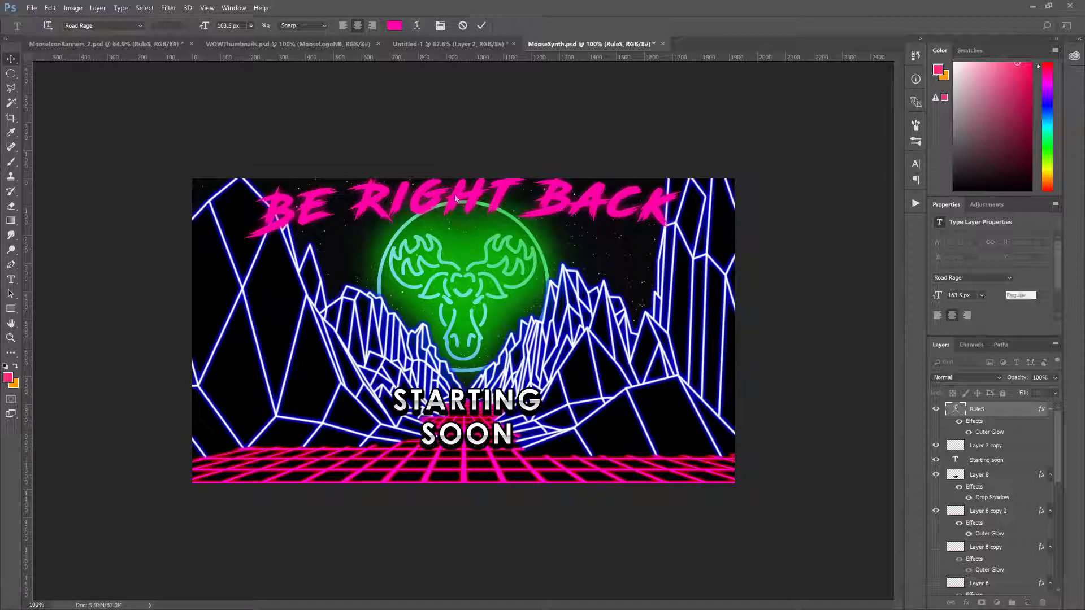
{"action": "mouse_move", "coordinate": [456, 209]}
{"action": "left_mouse_down"}
{"action": "mouse_move", "coordinate": [474, 229]}
{"action": "mouse_move", "coordinate": [463, 218]}
{"action": "left_mouse_up"}
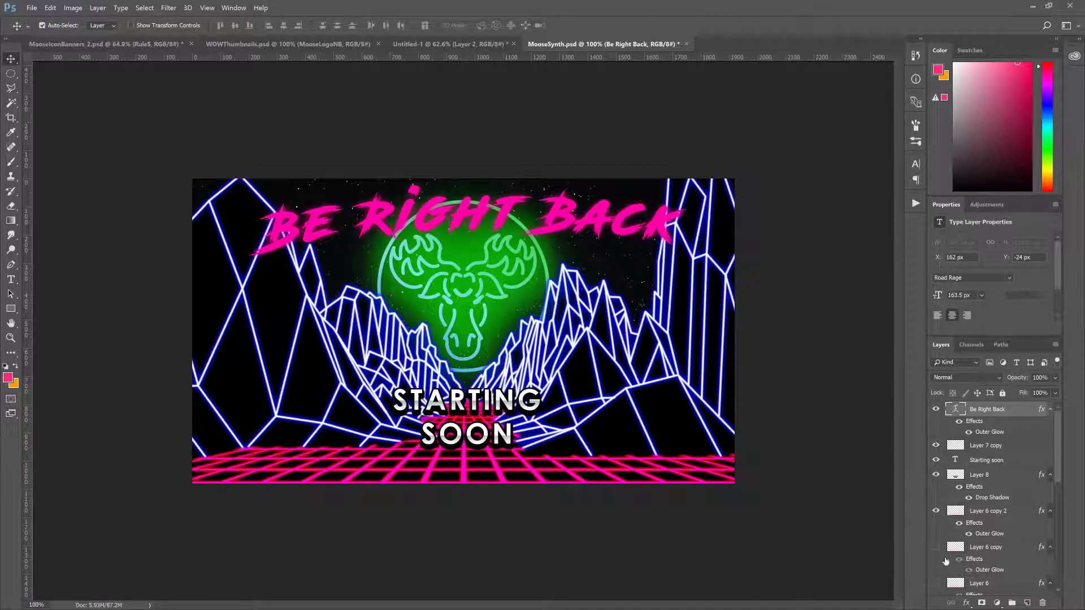
Step: Hide the Starting soon, Layer 7 copy and Layer 8 layers and move the Be Right Back title below the moose logo, to about Y 627 px
{"action": "left_click", "coordinate": [935, 460]}
{"action": "left_click", "coordinate": [935, 445]}
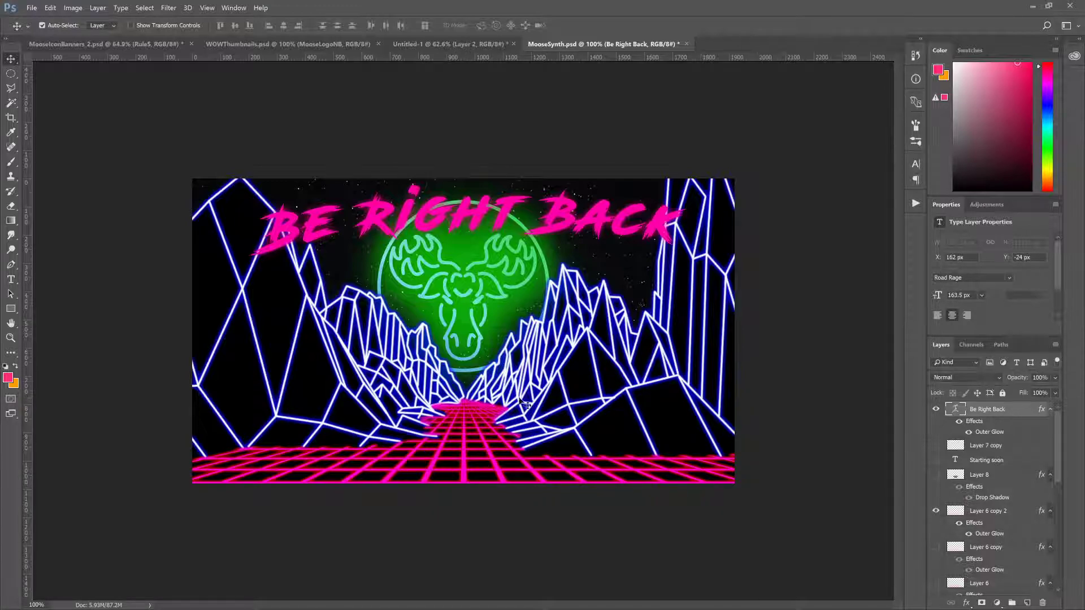
{"action": "left_click_drag", "start_coordinate": [473, 220], "coordinate": [467, 395]}
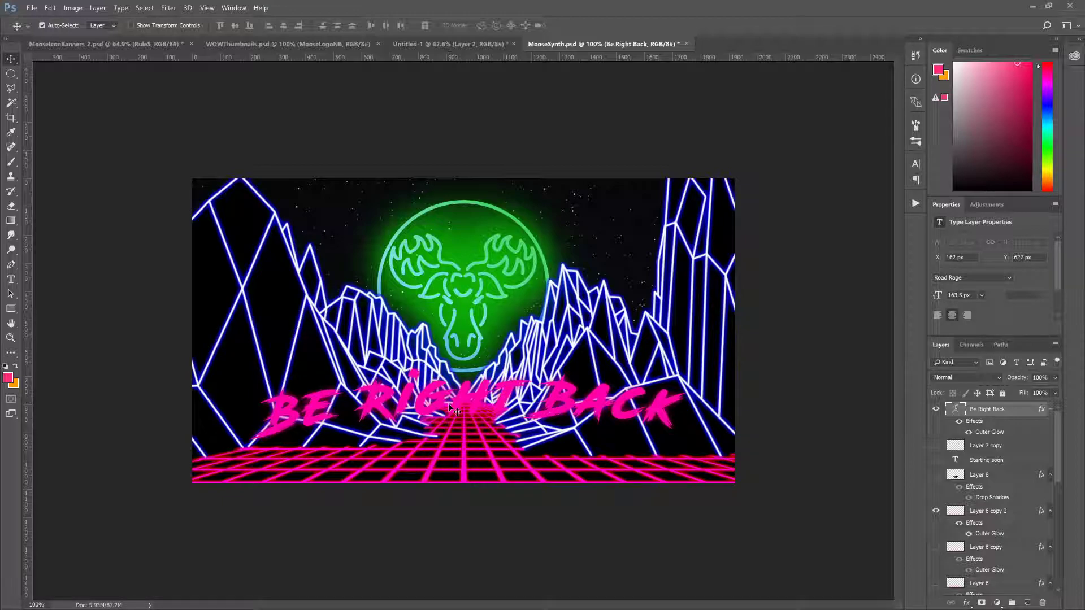
Step: Reverse the Be Right Back title's text warp so its middle curves downward, and reposition it at about X 171 px, Y 584 px
{"action": "left_click", "coordinate": [11, 279]}
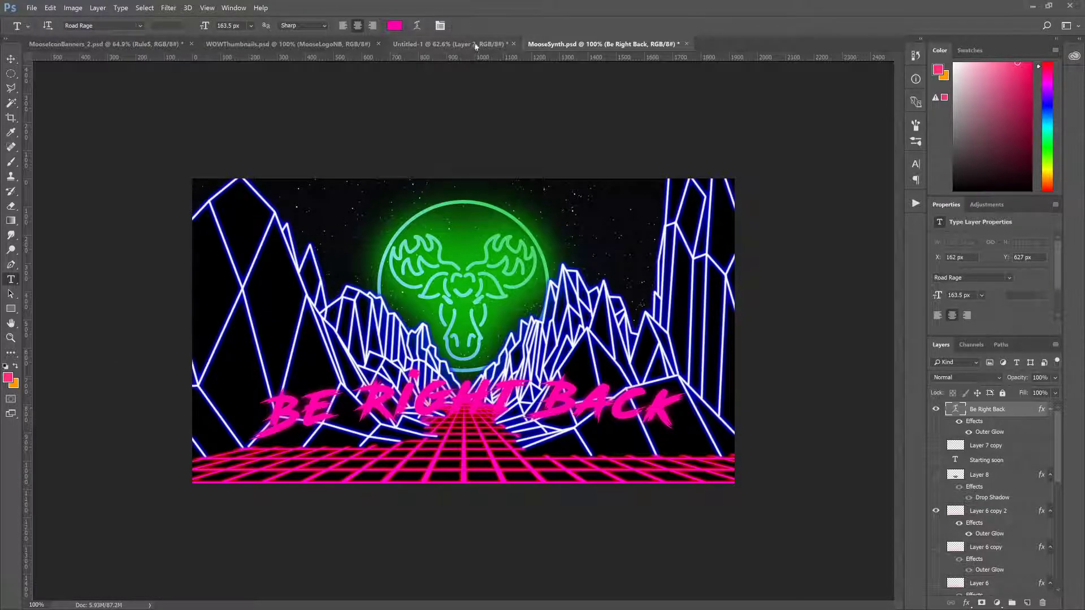
{"action": "left_click", "coordinate": [417, 28]}
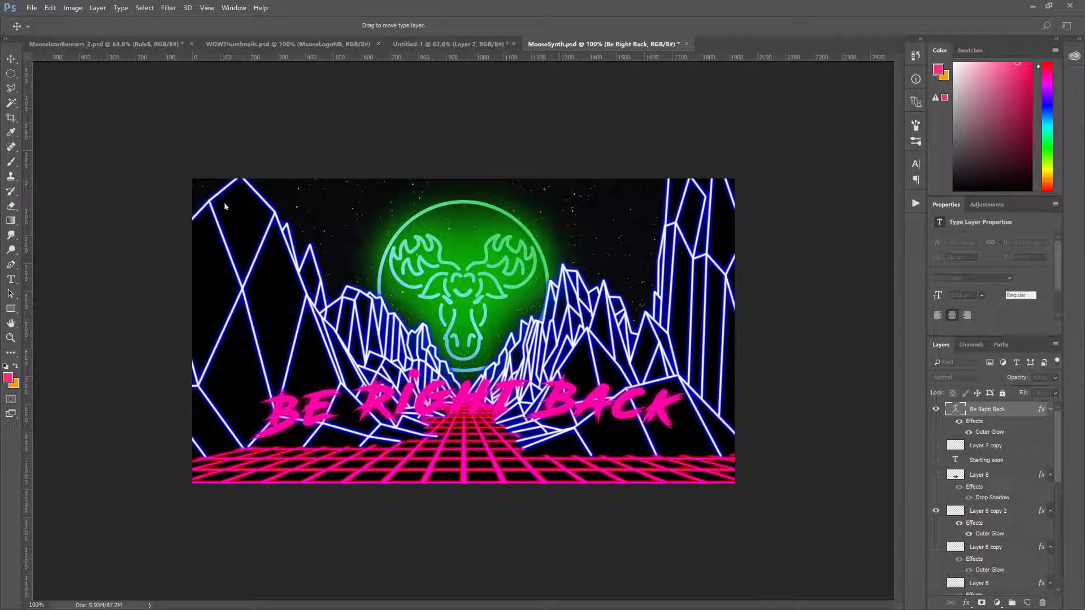
{"action": "left_click", "coordinate": [224, 174]}
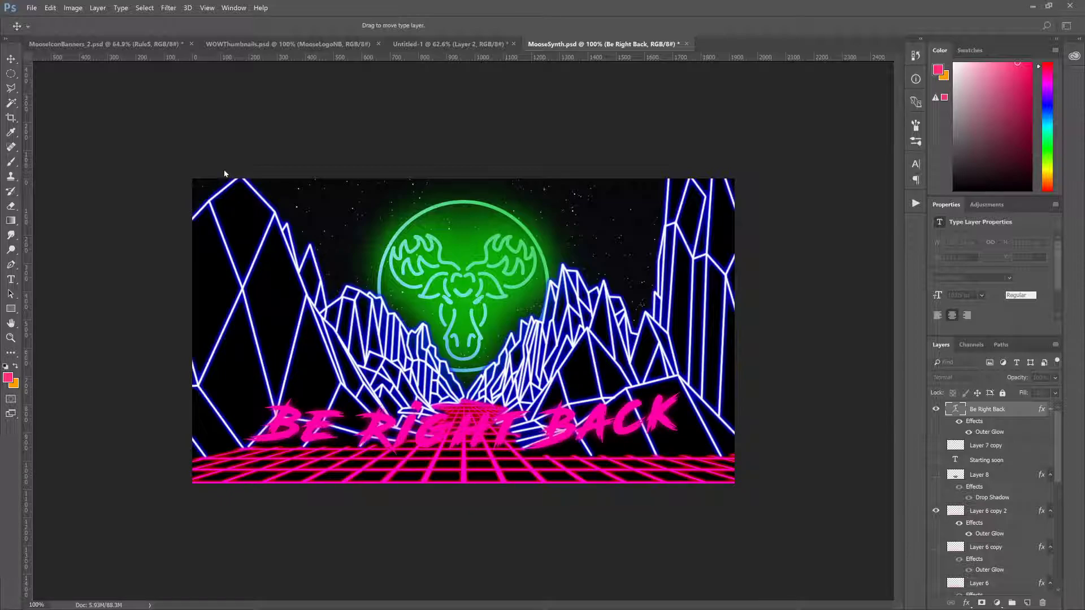
{"action": "left_click", "coordinate": [325, 126]}
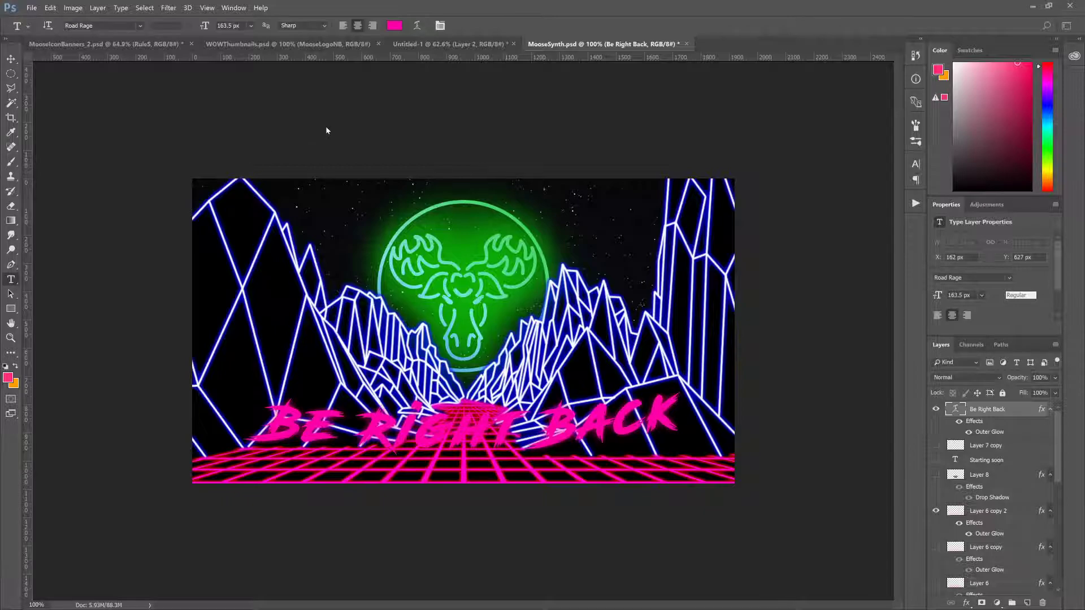
{"action": "left_click", "coordinate": [10, 59]}
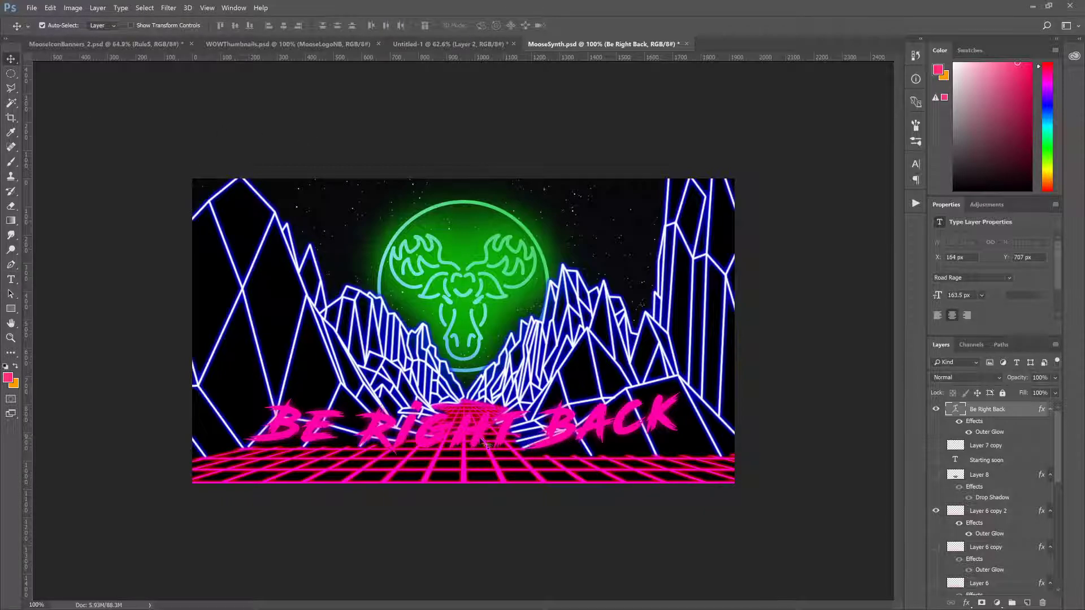
{"action": "left_click_drag", "start_coordinate": [468, 433], "coordinate": [466, 395]}
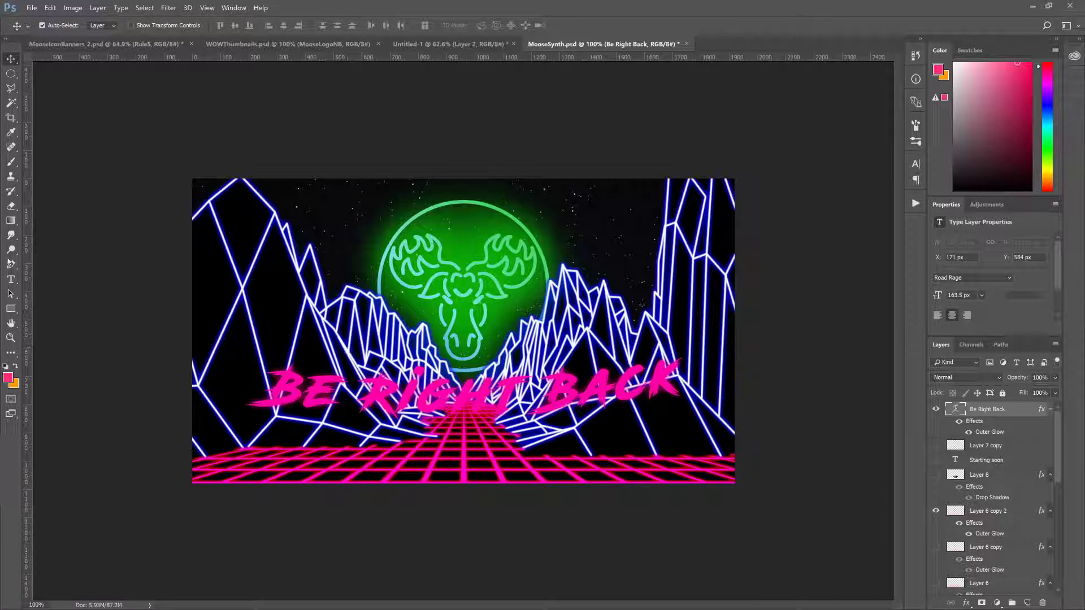
Step: Recolour the whole Be Right Back text, trying white and bright green before applying the orange background colour
{"action": "left_click", "coordinate": [10, 281]}
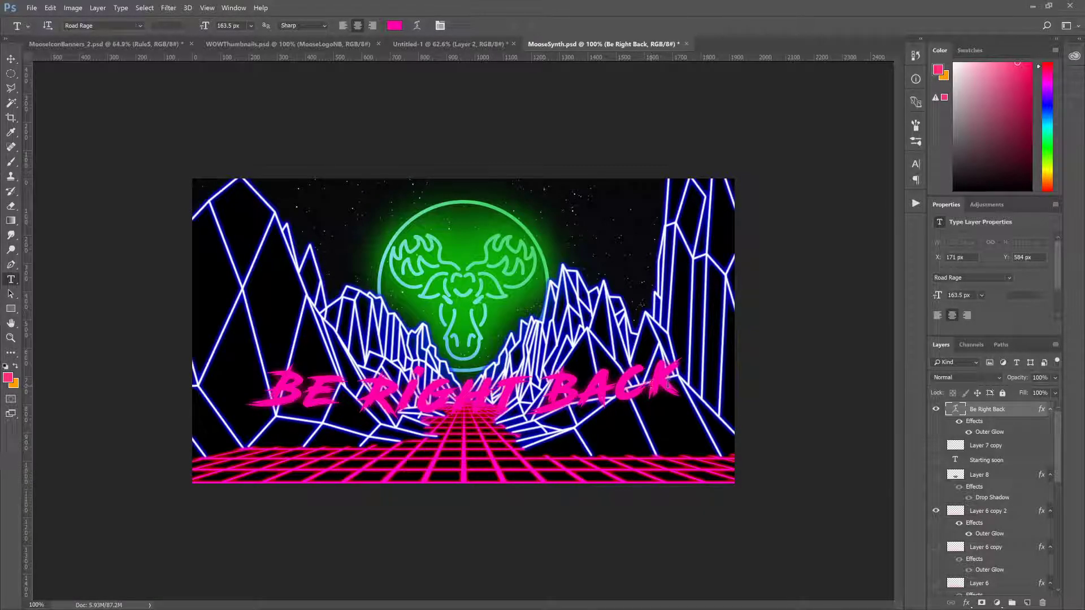
{"action": "left_click_drag", "start_coordinate": [672, 381], "coordinate": [160, 363]}
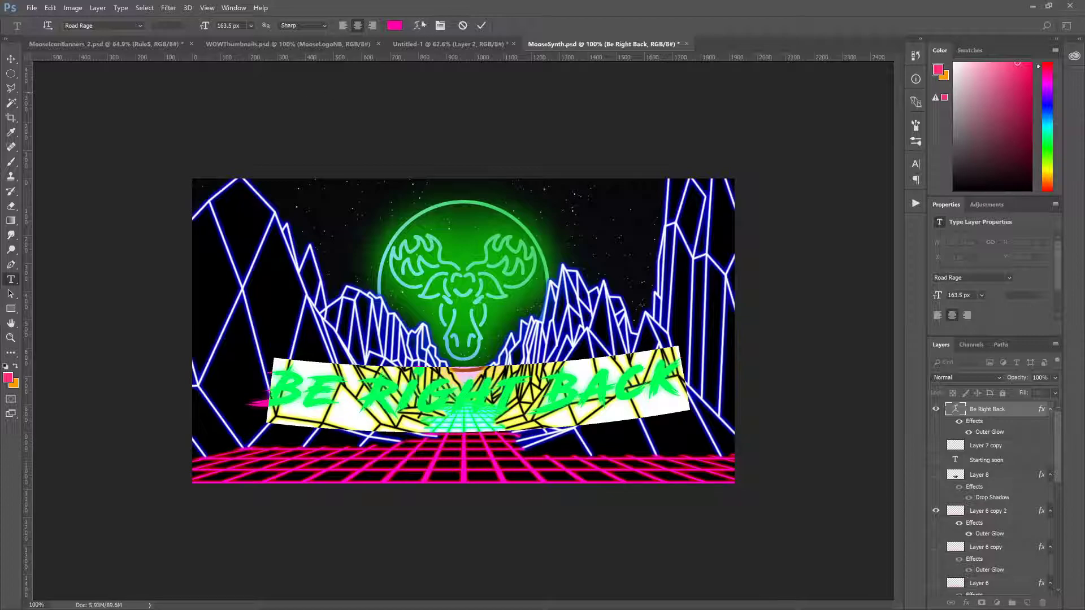
{"action": "left_click", "coordinate": [395, 25]}
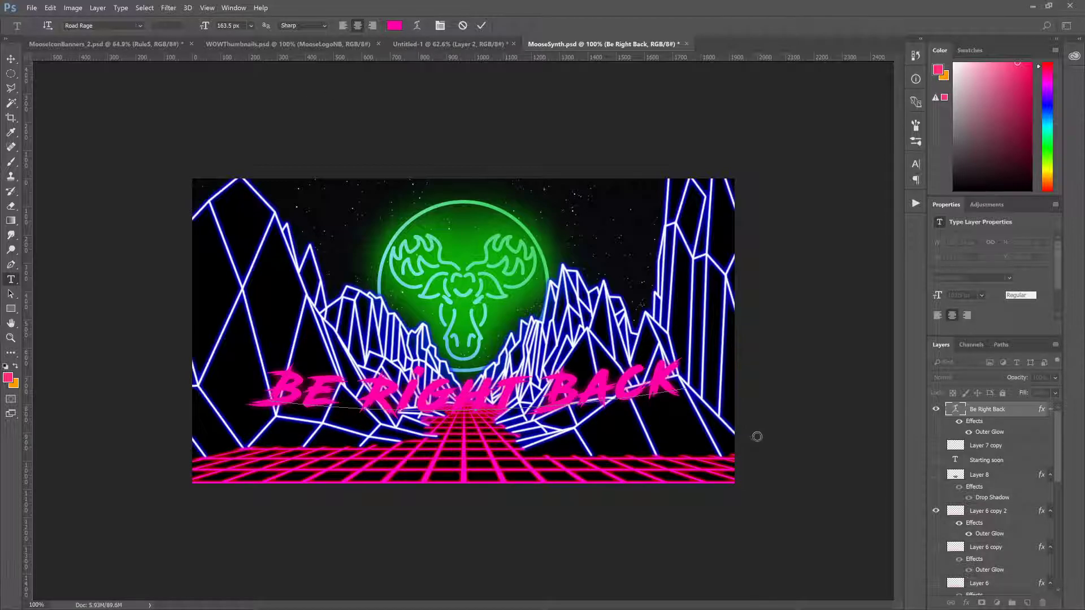
{"action": "left_click", "coordinate": [640, 390]}
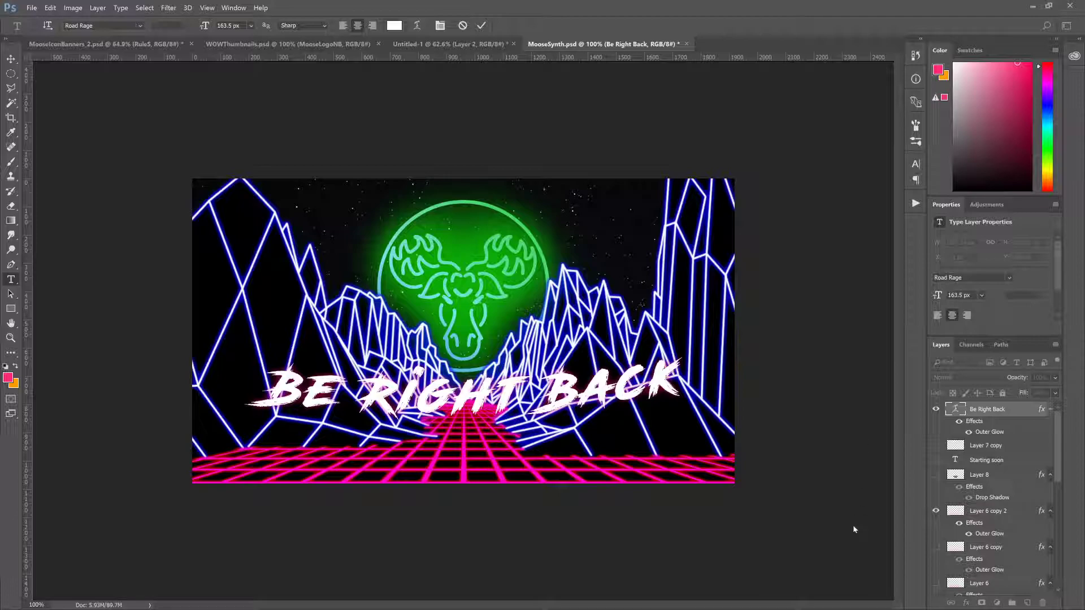
{"action": "left_click", "coordinate": [936, 357]}
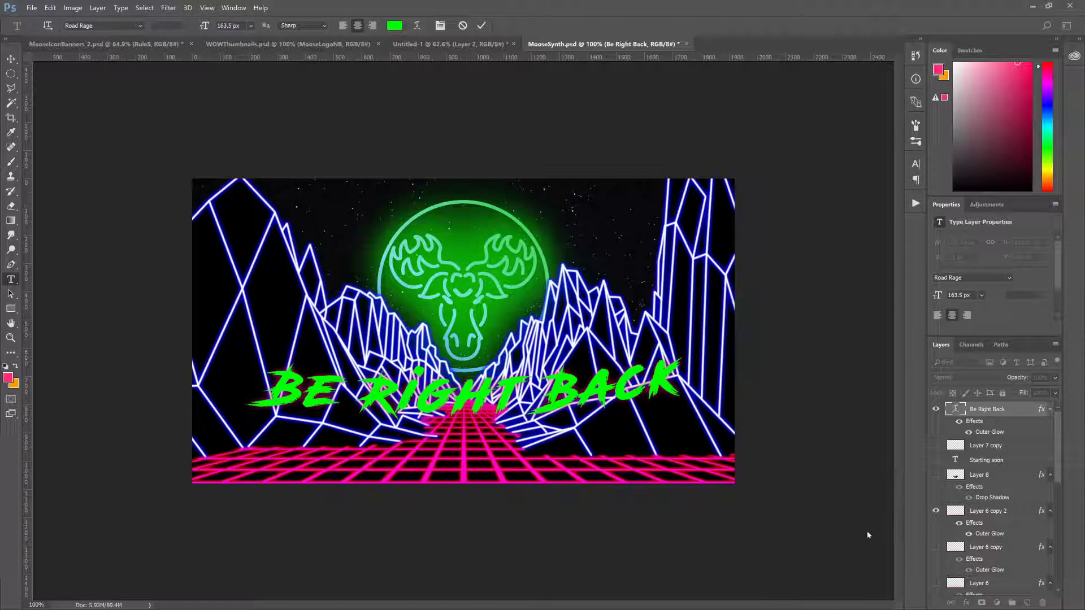
{"action": "left_click", "coordinate": [16, 386]}
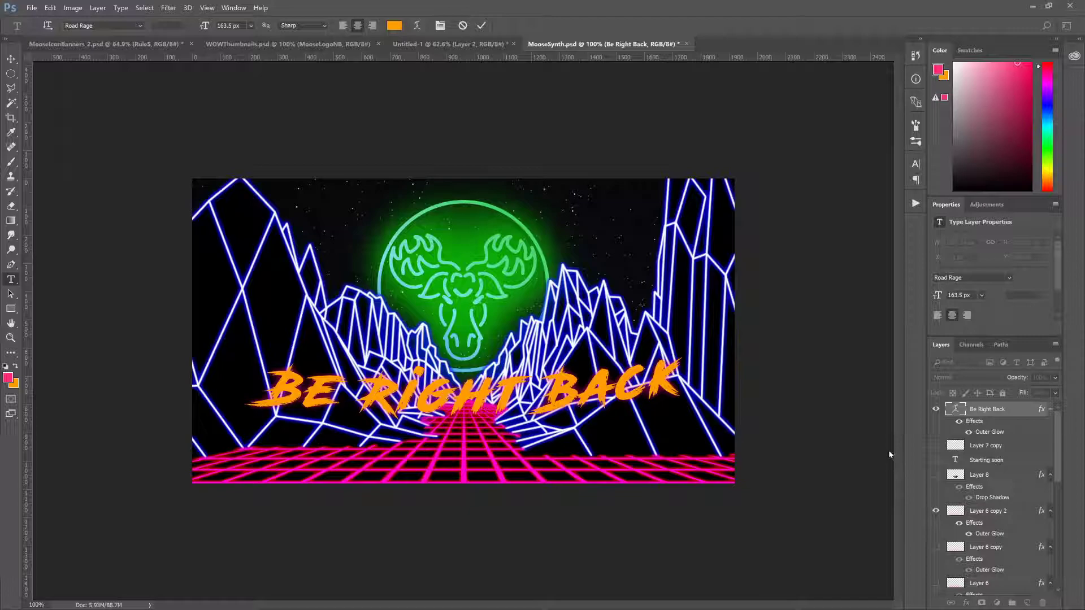
{"action": "double_click", "coordinate": [943, 408]}
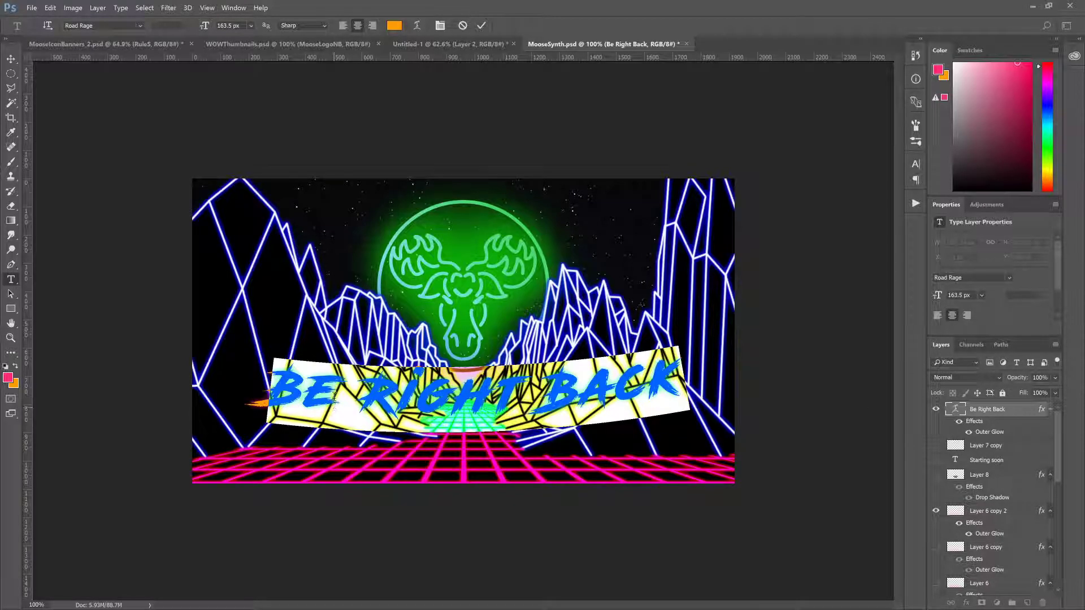
{"action": "left_click", "coordinate": [335, 396]}
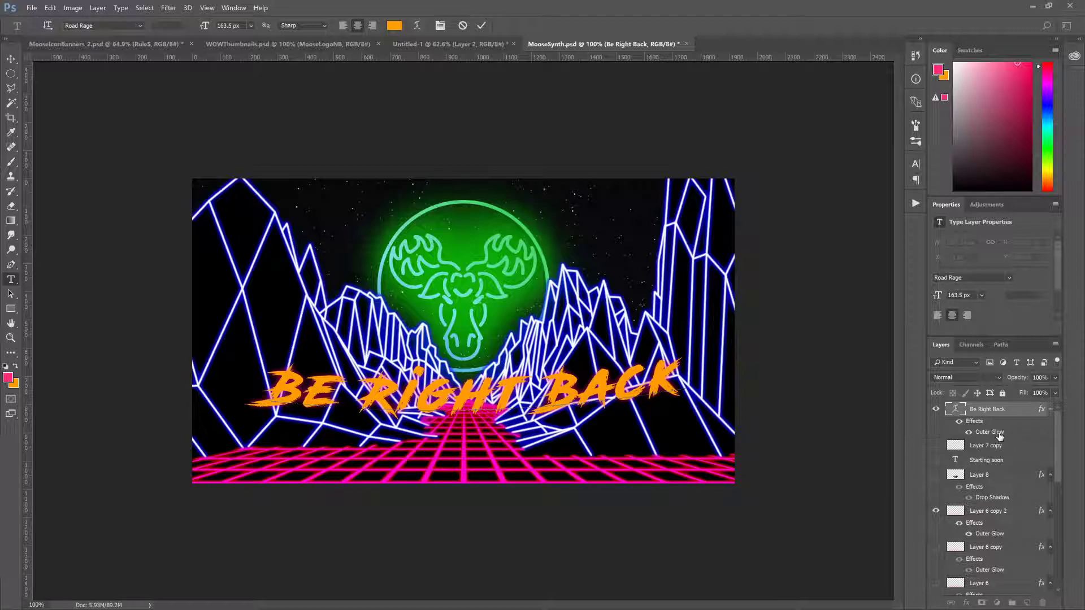
Step: Finish the text edit and adjust the Outer Glow effect of the Be Right Back title
{"action": "key", "text": "Escape"}
{"action": "key", "text": "h"}
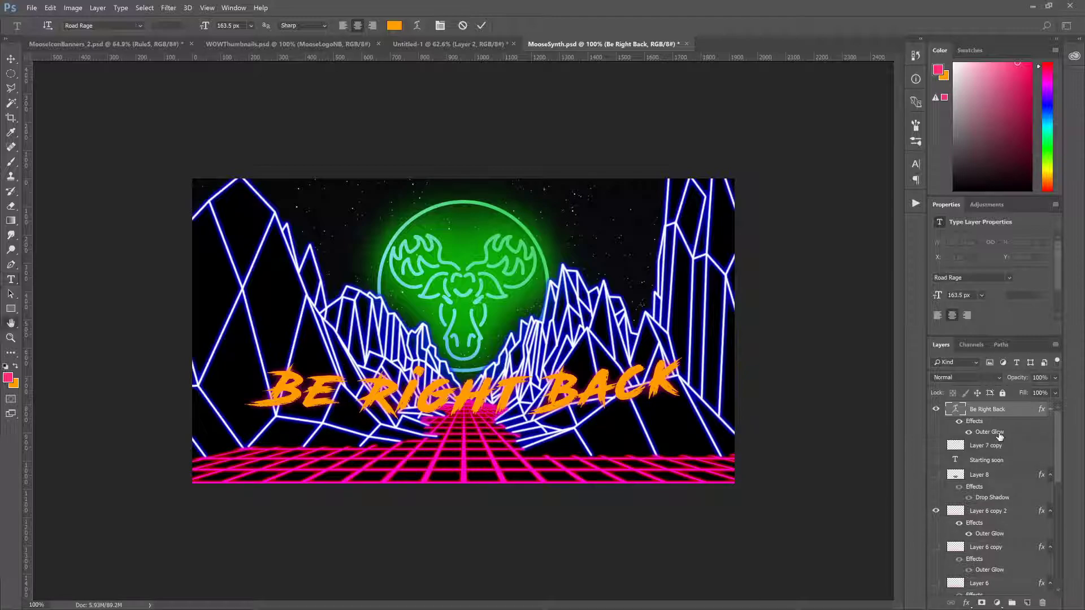
{"action": "key", "text": "i"}
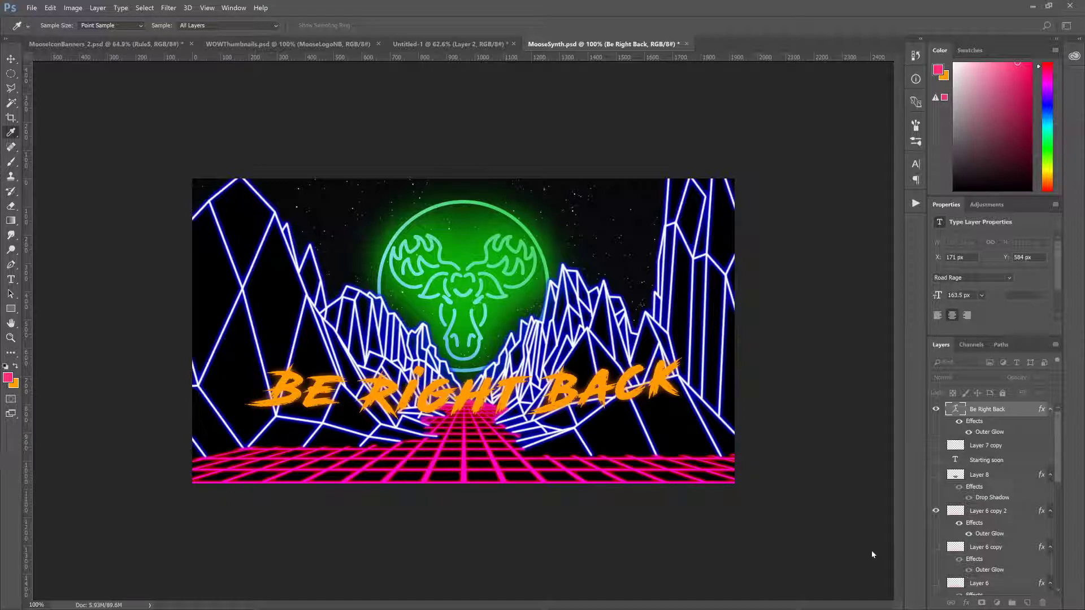
{"action": "key", "text": "h"}
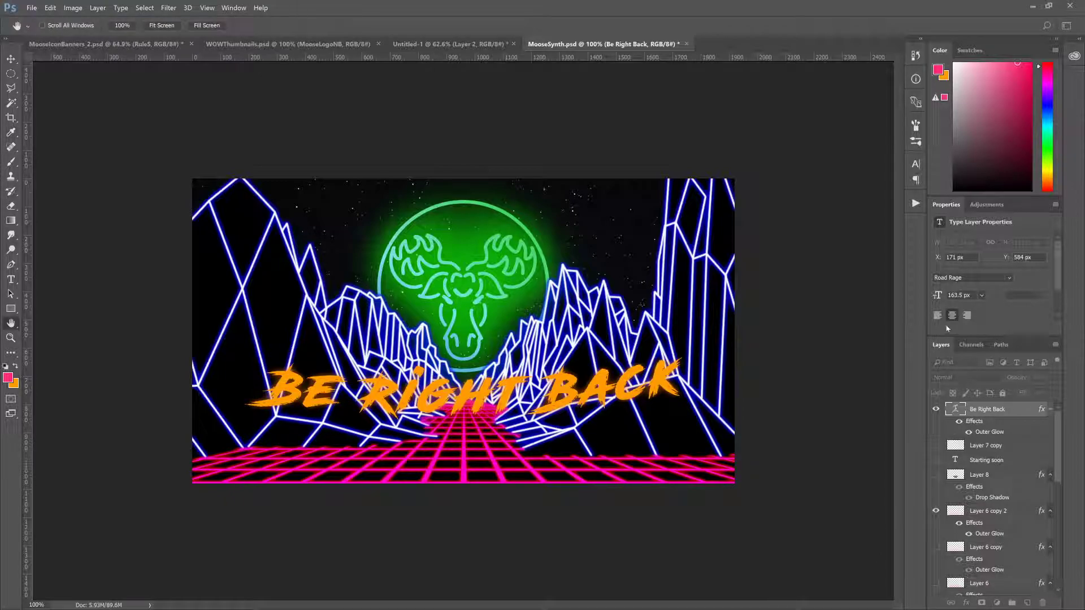
{"action": "key", "text": "t"}
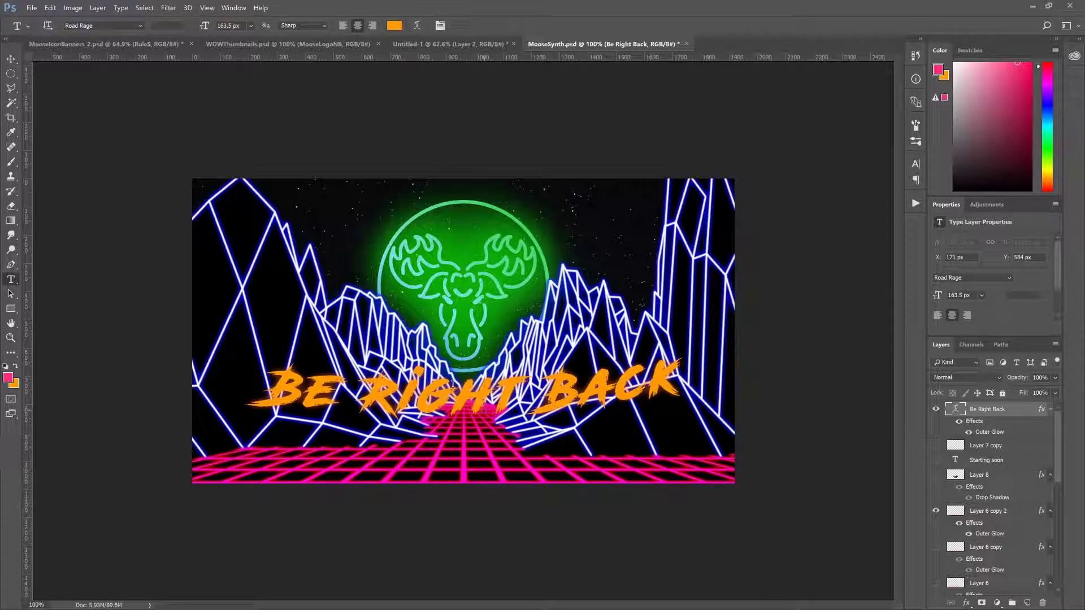
{"action": "left_click", "coordinate": [11, 58]}
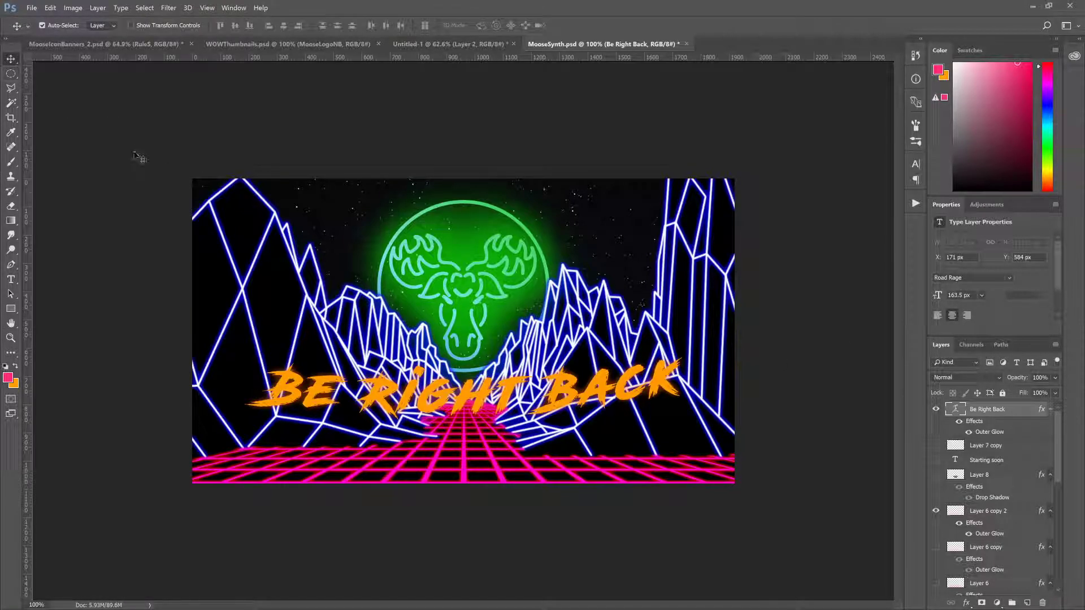
{"action": "left_click", "coordinate": [136, 226]}
{"action": "scroll", "coordinate": [156, 331], "scroll_direction": "down", "scroll_amount": 5}
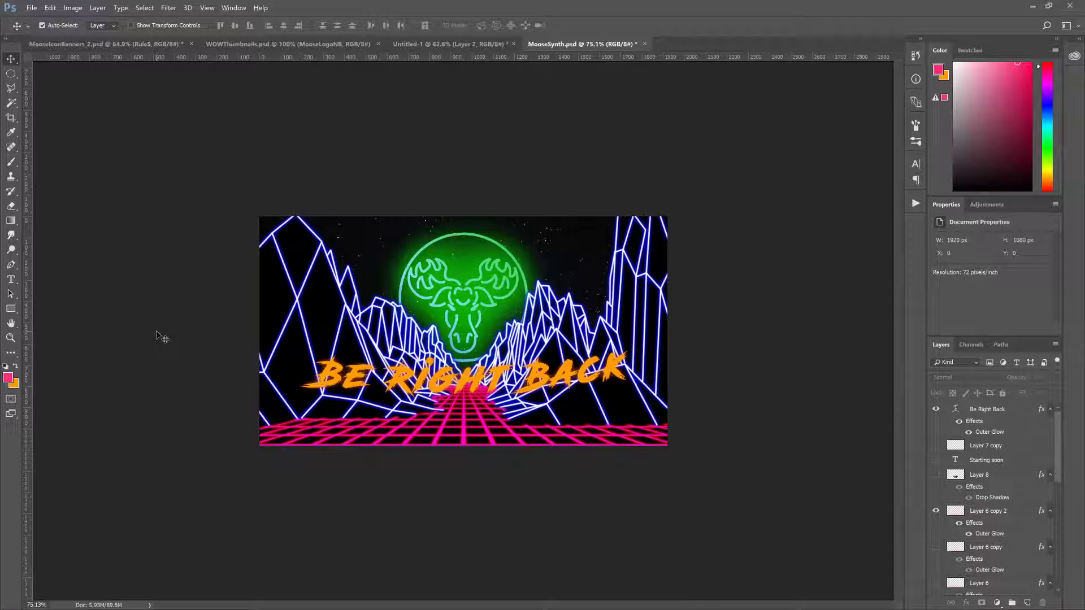
{"action": "scroll", "coordinate": [155, 330], "scroll_direction": "up", "scroll_amount": 5}
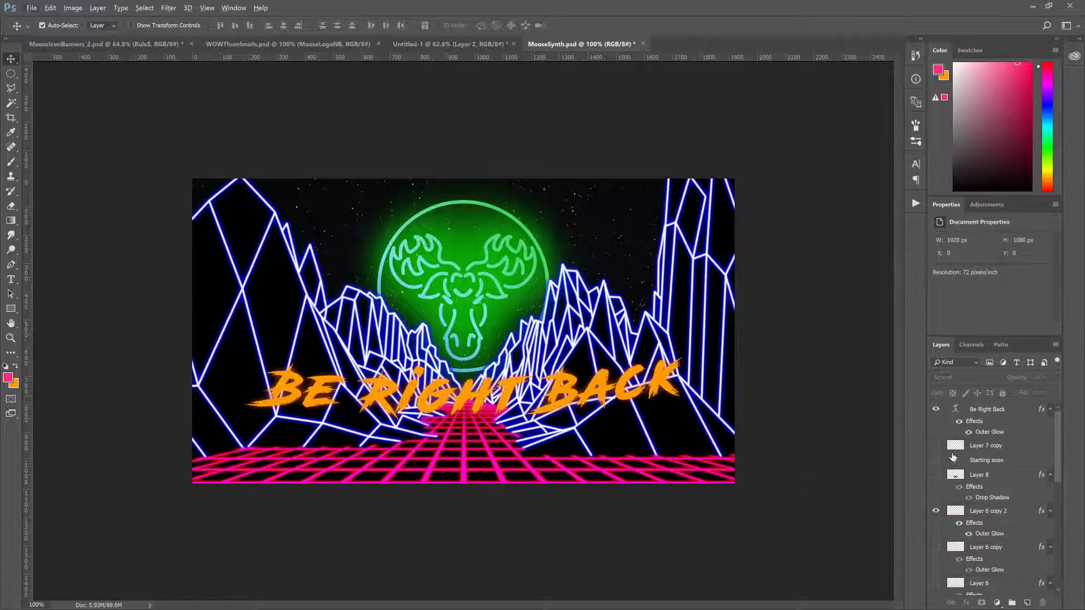
Step: Duplicate the Be Right Back text layer and hide the original
{"action": "left_click", "coordinate": [989, 410]}
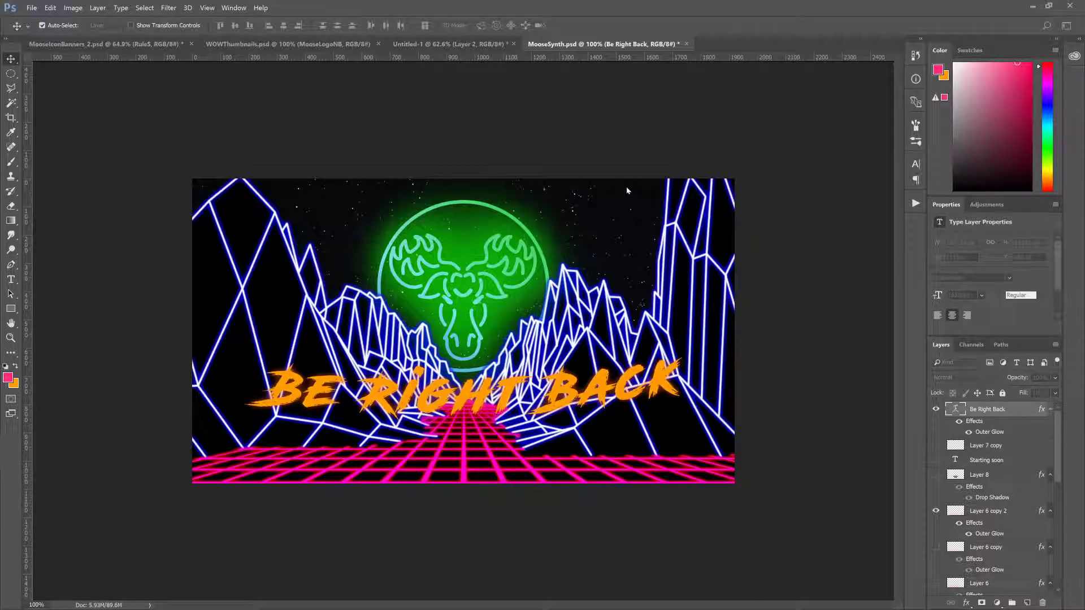
{"action": "key", "text": "ctrl+j"}
{"action": "left_click", "coordinate": [936, 445]}
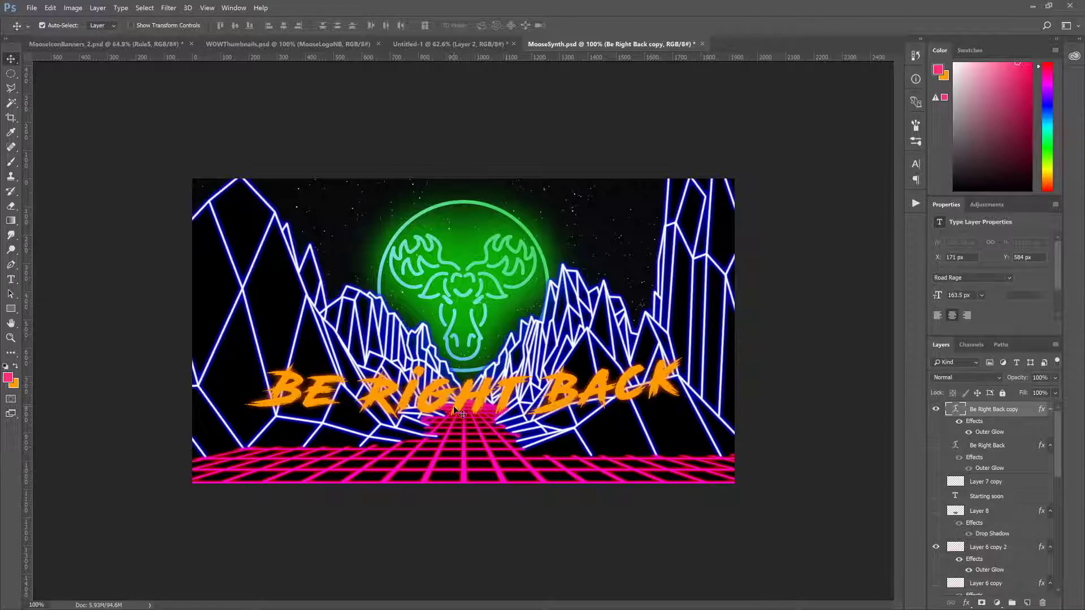
Step: Replace the duplicated layer's text with BRB, keeping its warp and orange Road Rage style
{"action": "key", "text": "t"}
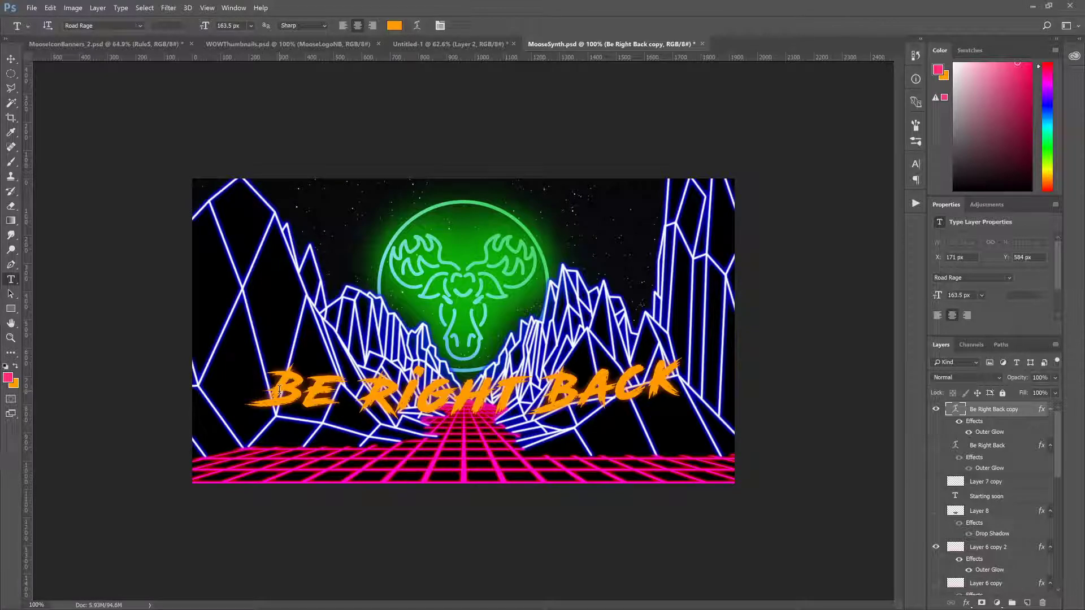
{"action": "left_click_drag", "start_coordinate": [304, 392], "coordinate": [887, 390]}
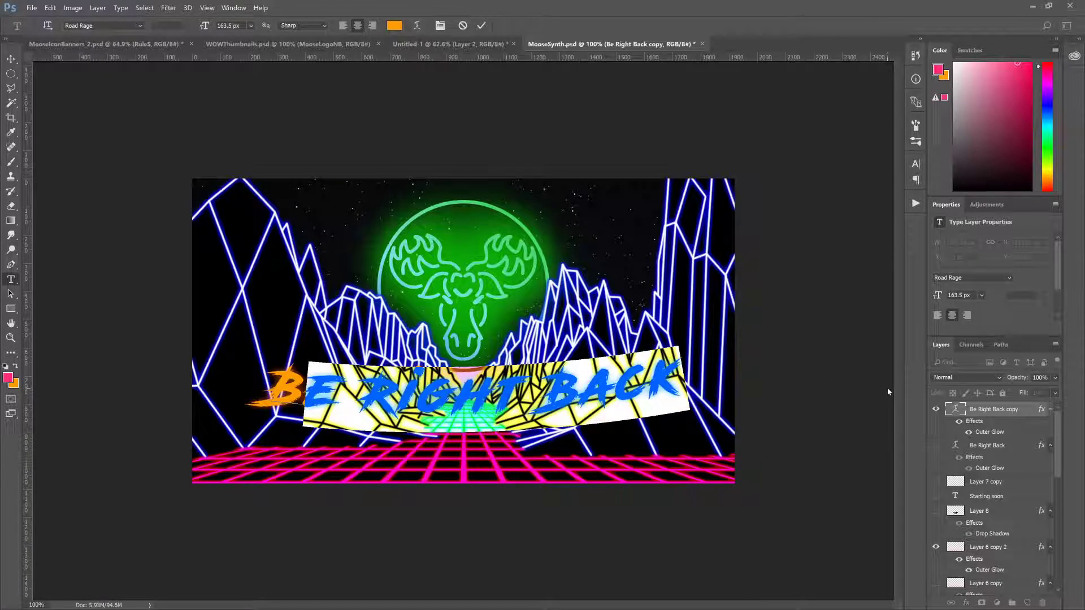
{"action": "type", "text": "RB"}
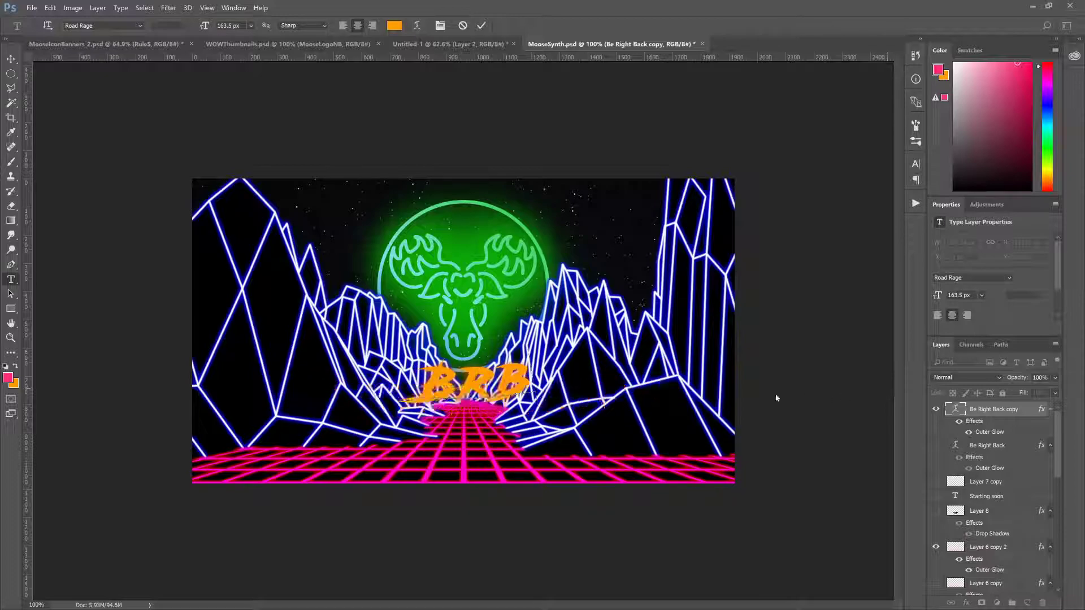
{"action": "left_click_drag", "start_coordinate": [541, 390], "coordinate": [412, 390]}
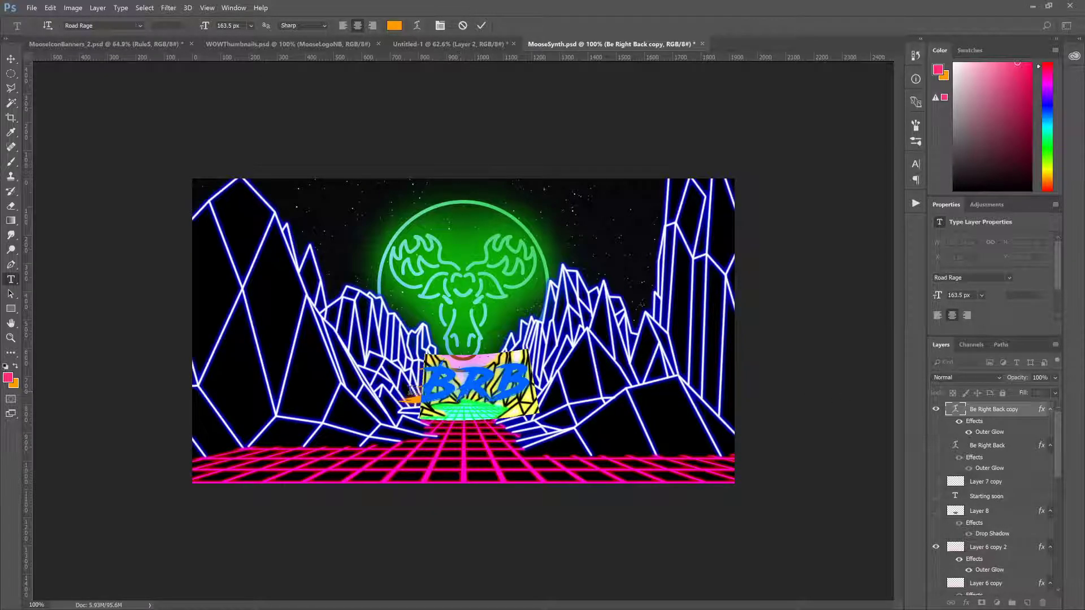
{"action": "type", "text": "B"}
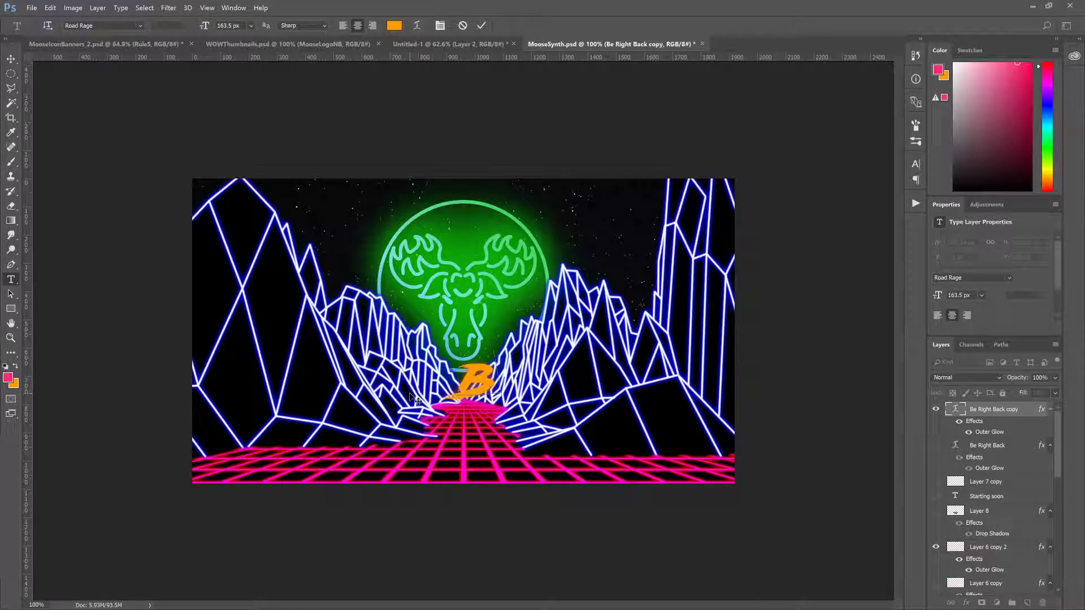
{"action": "type", "text": "RB"}
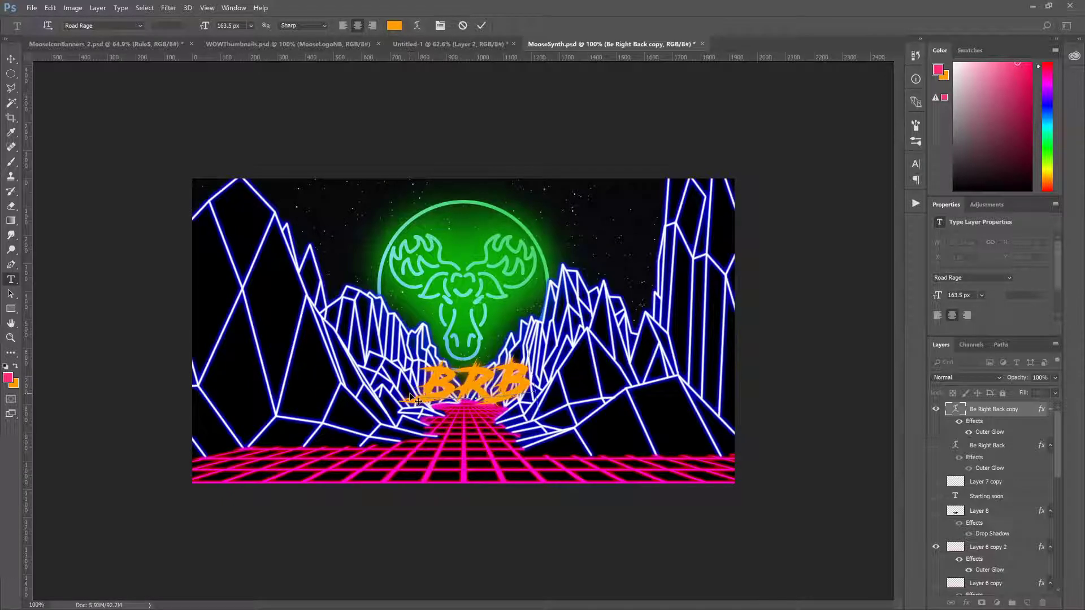
Step: Move the BRB text down onto the far end of the pink grid, at about X 678 px, Y 656 px
{"action": "left_click", "coordinate": [11, 58]}
{"action": "left_click_drag", "start_coordinate": [481, 391], "coordinate": [467, 423]}
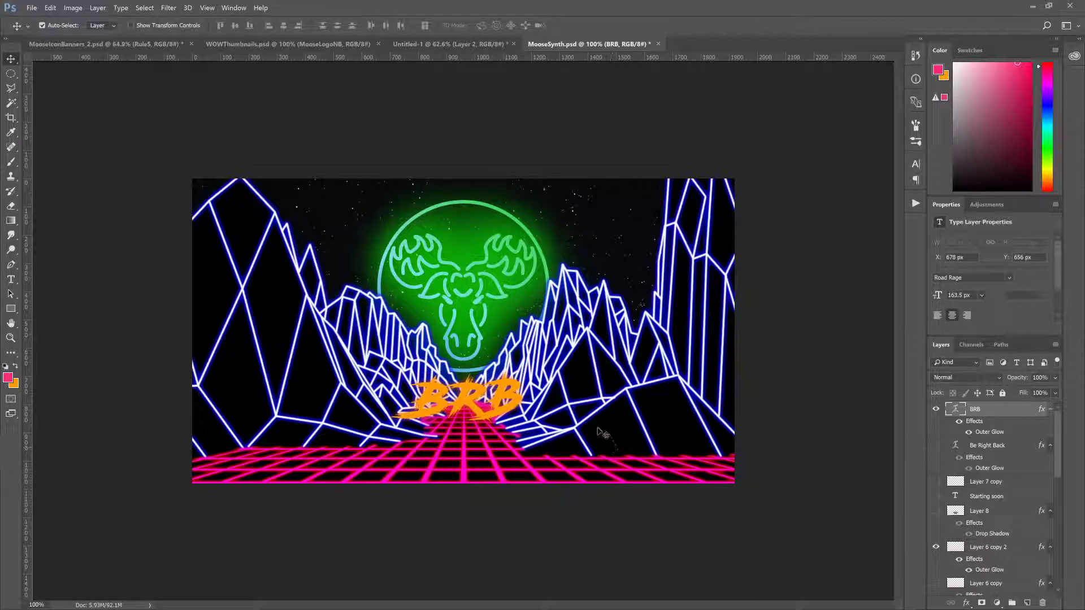
{"action": "scroll", "coordinate": [607, 429], "scroll_direction": "down", "scroll_amount": 5}
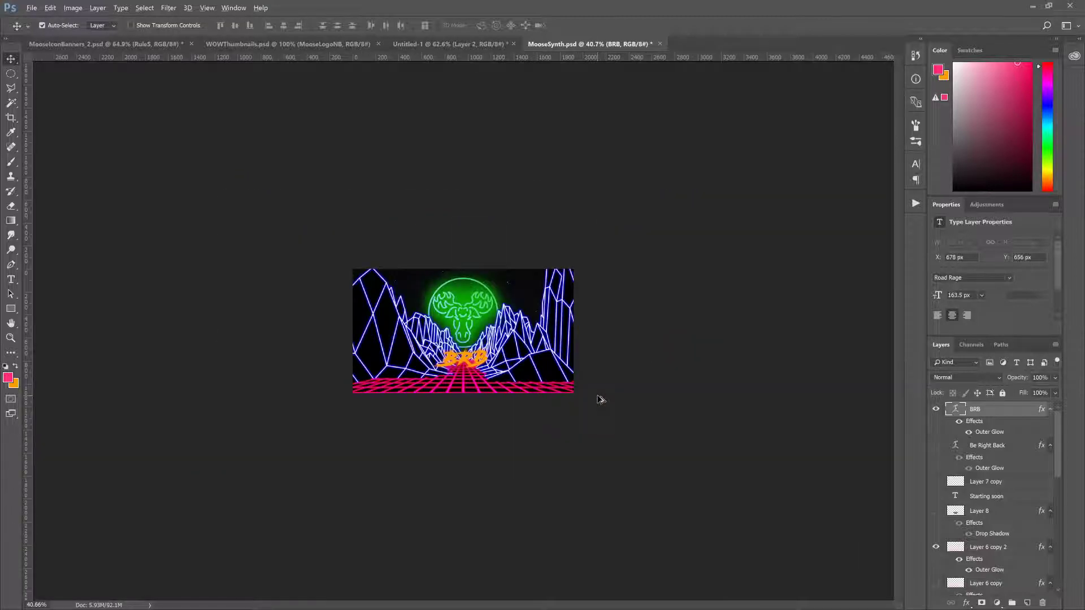
{"action": "scroll", "coordinate": [601, 400], "scroll_direction": "up", "scroll_amount": 4}
{"action": "scroll", "coordinate": [601, 399], "scroll_direction": "up", "scroll_amount": 2}
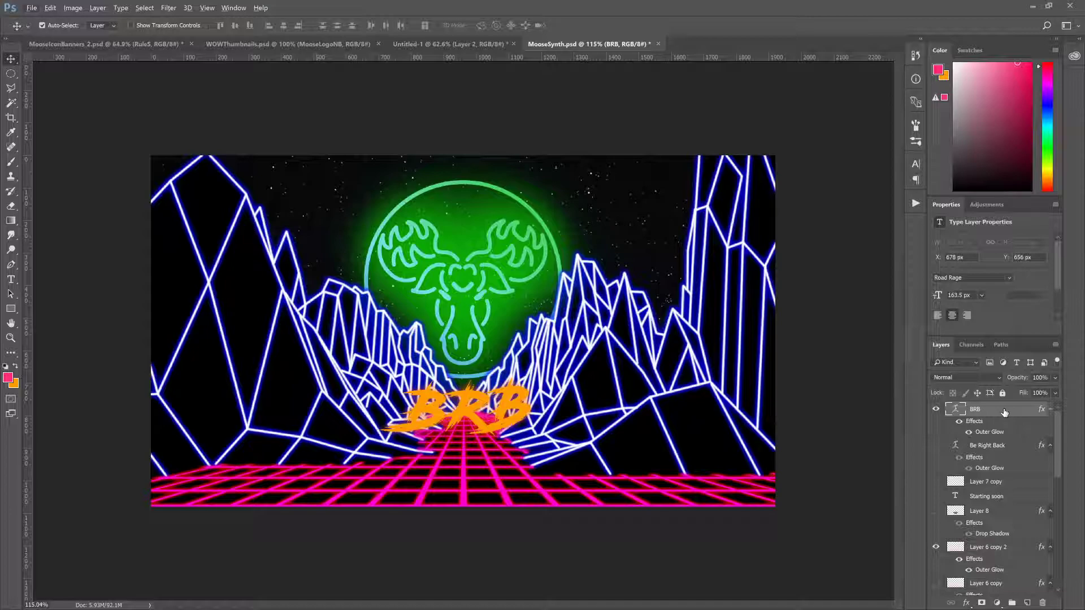
Step: Add a Drop Shadow effect to the BRB text layer and switch the effect's visibility off
{"action": "key", "text": "space"}
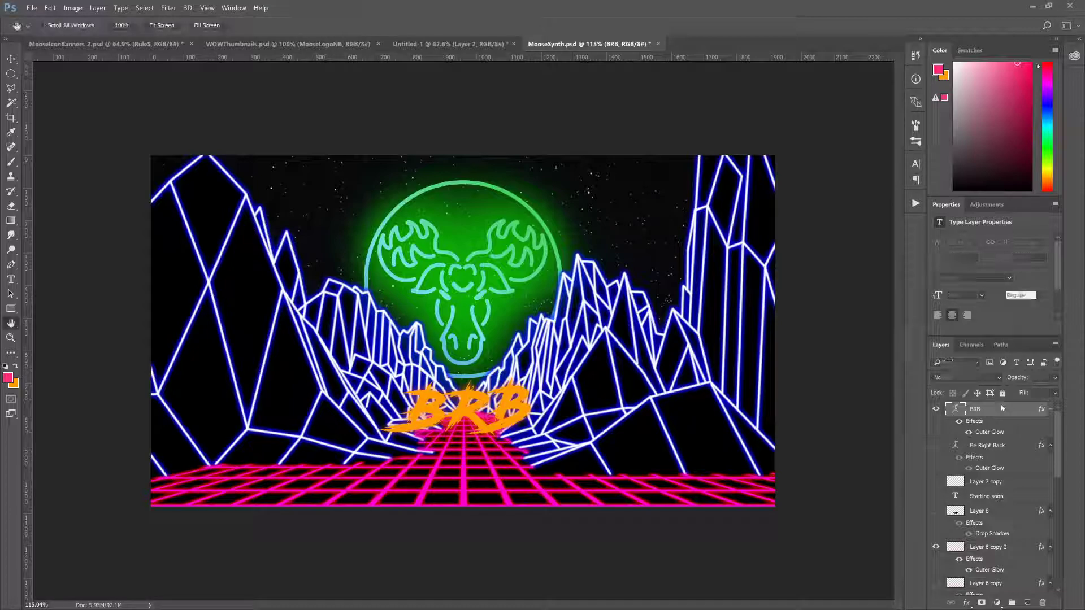
{"action": "left_click", "coordinate": [577, 470]}
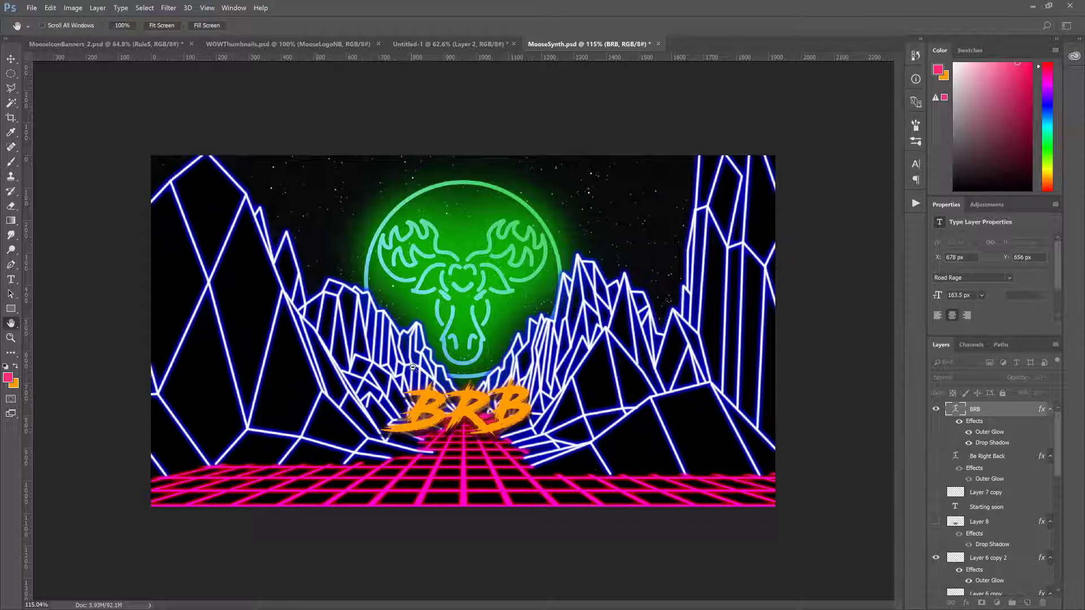
{"action": "scroll", "coordinate": [623, 385], "scroll_direction": "down", "scroll_amount": 5}
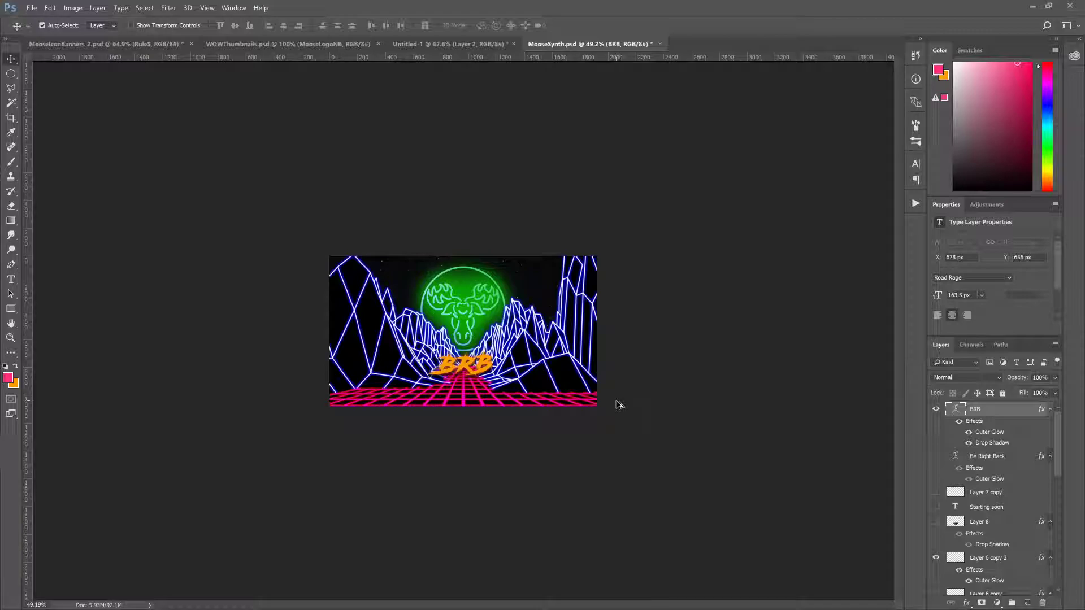
{"action": "left_click", "coordinate": [968, 442]}
Step: Move the BRB text up to the top of the green moose circle, at about X 645 px, Y -20 px
{"action": "scroll", "coordinate": [394, 349], "scroll_direction": "up", "scroll_amount": 6}
{"action": "left_click_drag", "start_coordinate": [465, 396], "coordinate": [459, 229]}
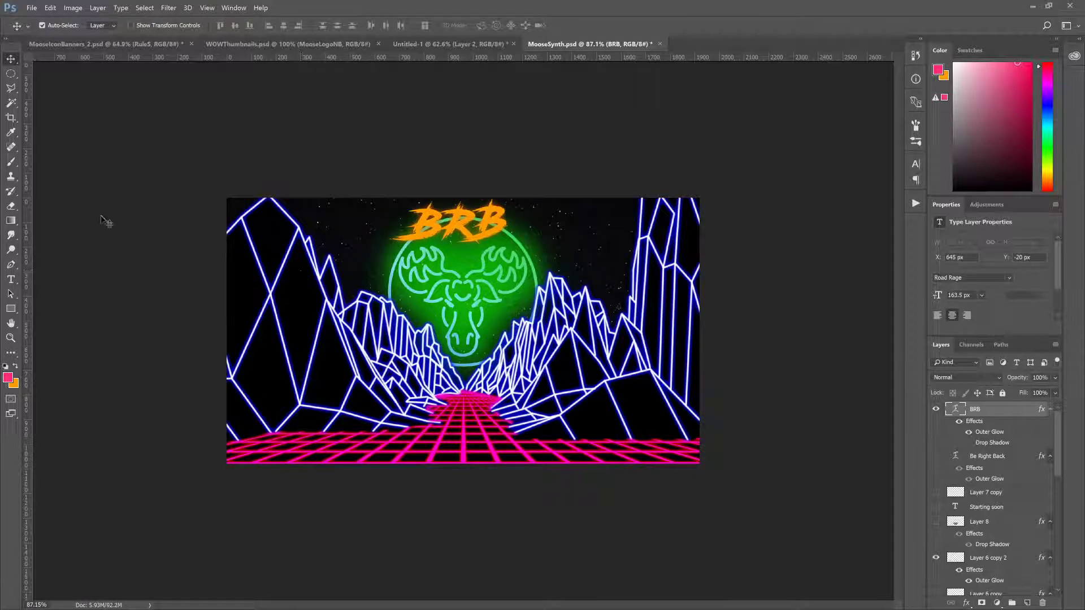
Step: Create a new 180 px text layer reading BRB over the mountains beside the moose circle
{"action": "left_click", "coordinate": [10, 280]}
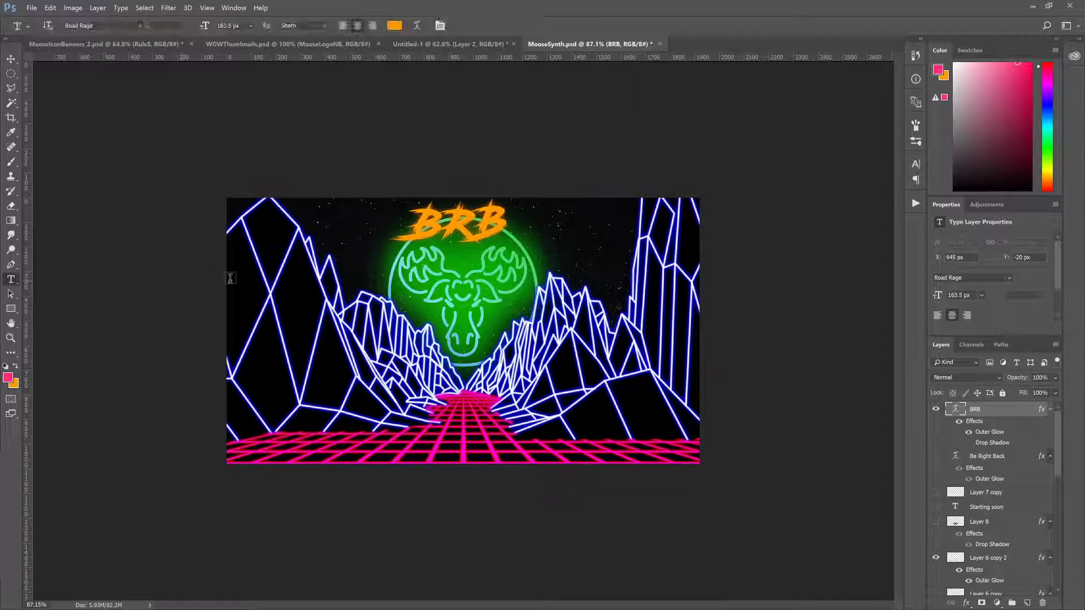
{"action": "left_click", "coordinate": [338, 301]}
{"action": "type", "text": "BRB"}
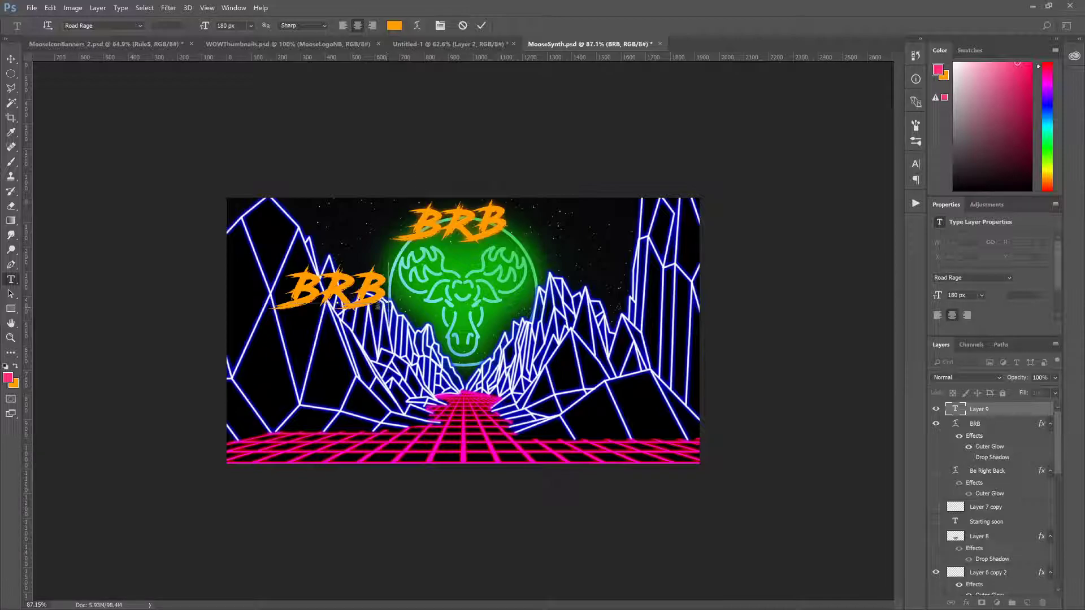
Step: Warp the new BRB text into a gentle arc and commit the text edit
{"action": "left_click_drag", "start_coordinate": [384, 305], "coordinate": [200, 295]}
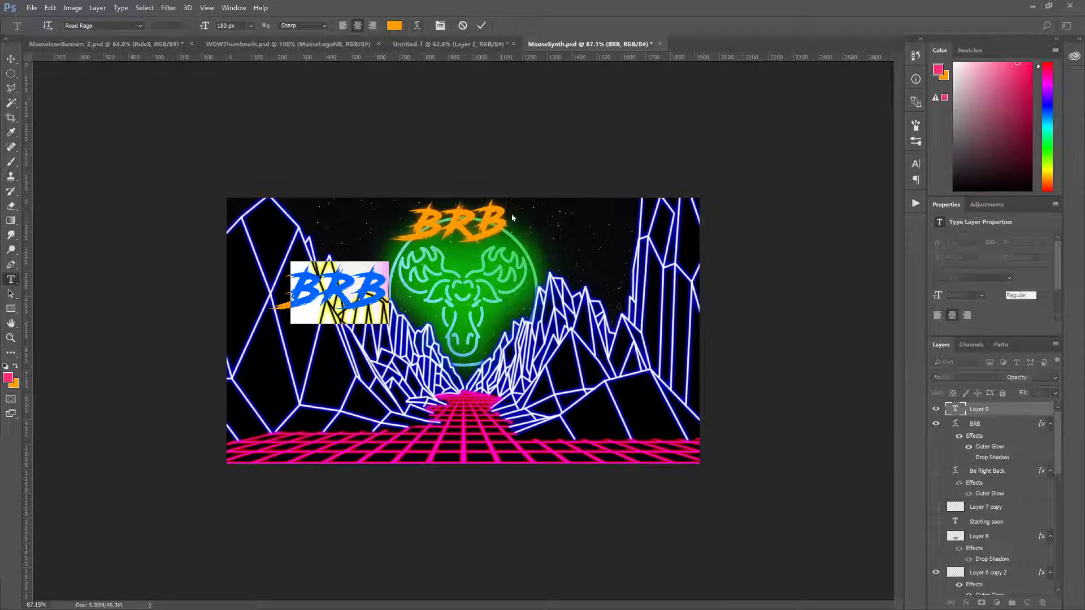
{"action": "left_click", "coordinate": [225, 156]}
{"action": "left_click", "coordinate": [232, 176]}
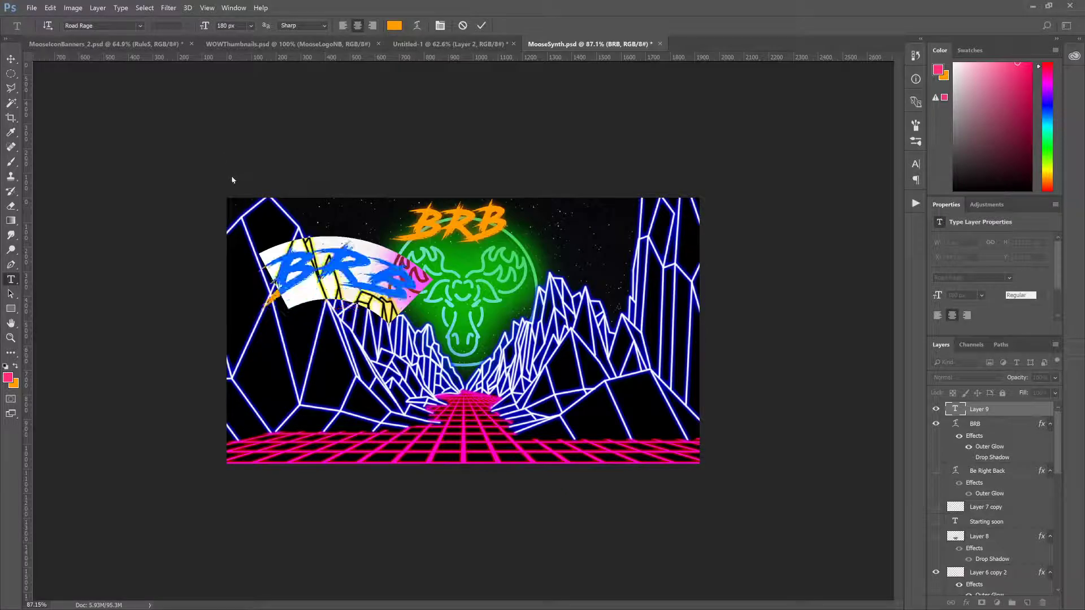
{"action": "left_click_drag", "start_coordinate": [259, 176], "coordinate": [244, 175]}
{"action": "left_click", "coordinate": [350, 122]}
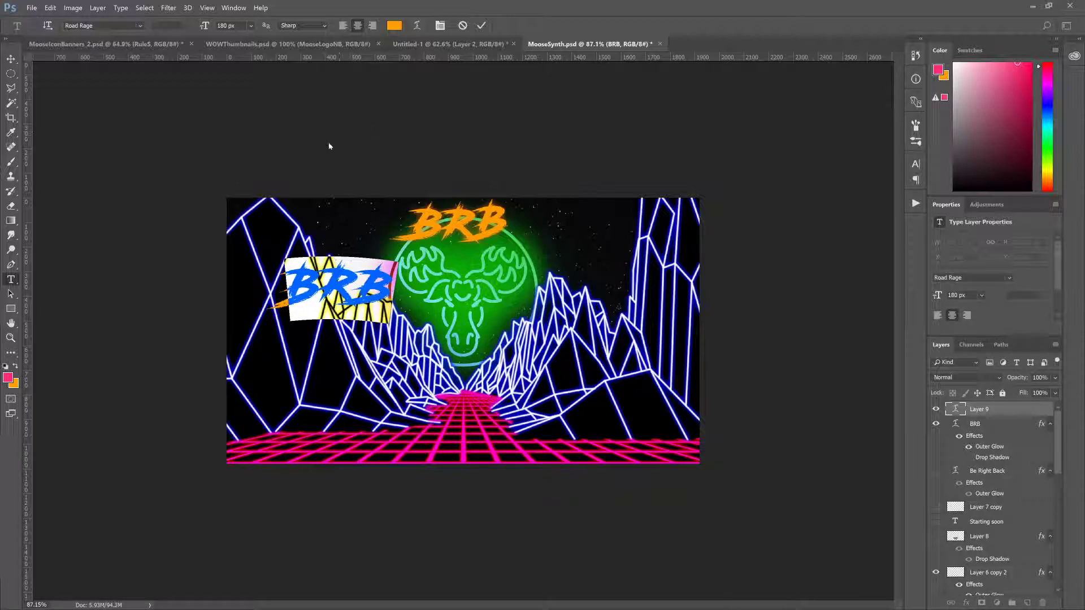
{"action": "left_click", "coordinate": [480, 25]}
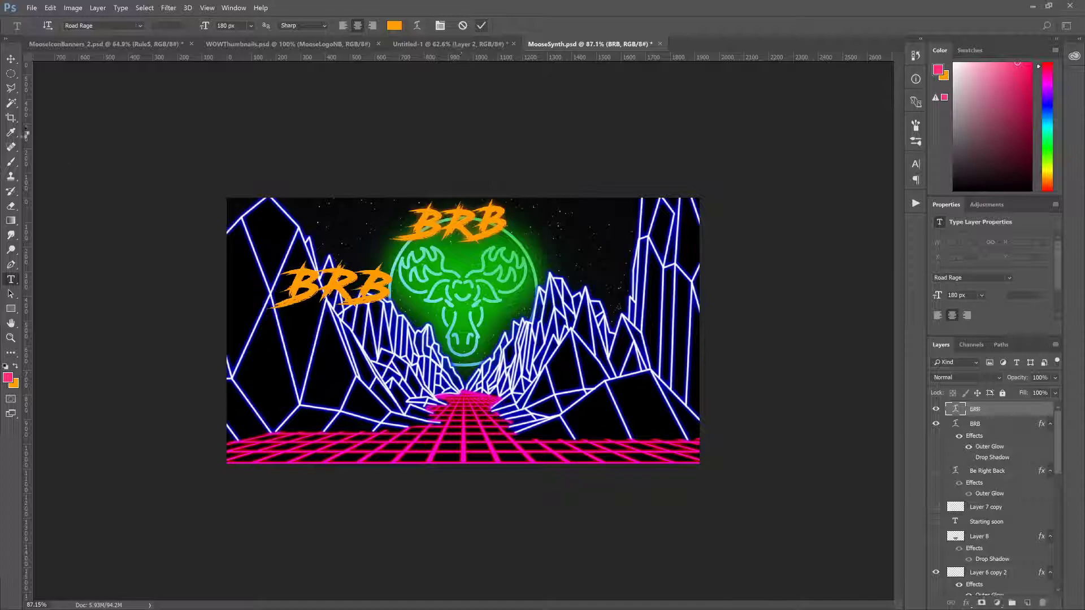
Step: Move the new BRB text to the top of the moose circle, at about X 641 px, Y 10 px, and hide the older BRB layer
{"action": "key", "text": "v"}
{"action": "left_click", "coordinate": [461, 223]}
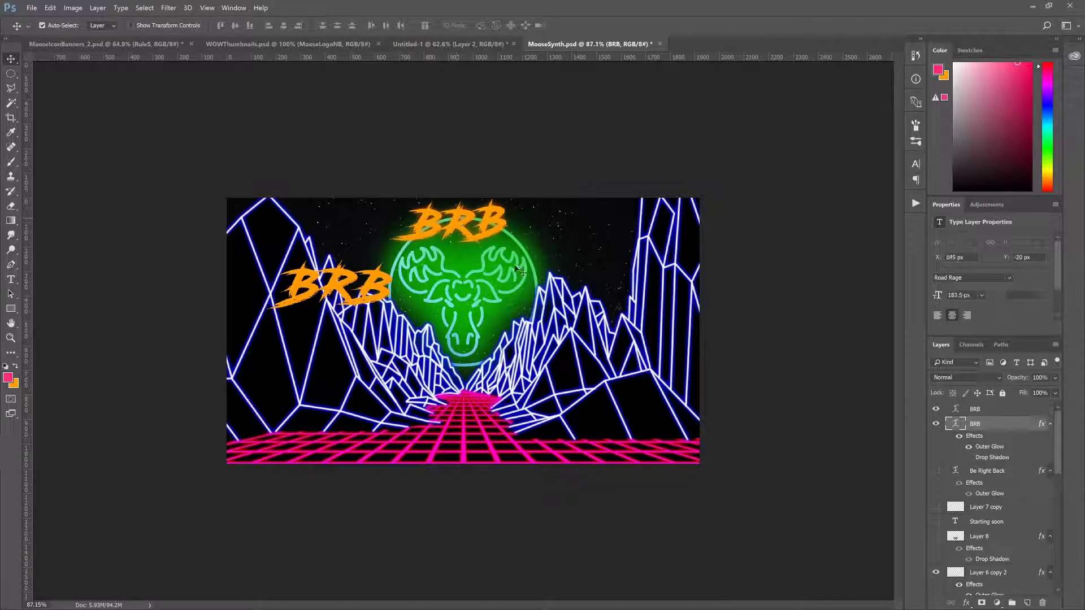
{"action": "left_click_drag", "start_coordinate": [333, 291], "coordinate": [458, 235]}
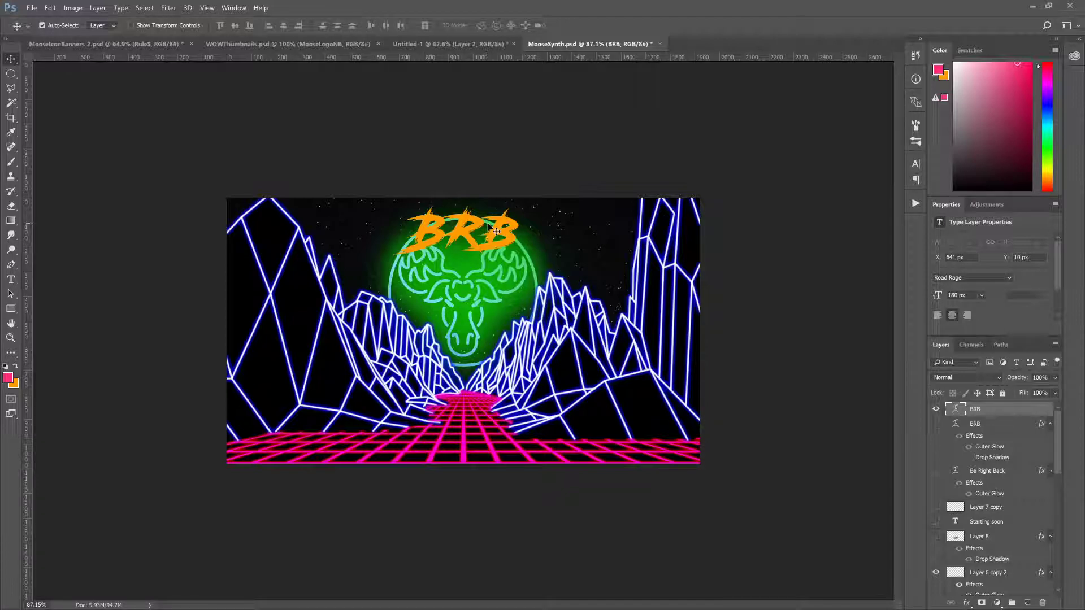
Step: Move the new BRB text beside the moose circle to about X 1342 px, Y 10 px, and hide its layer
{"action": "left_click_drag", "start_coordinate": [456, 233], "coordinate": [620, 242]}
{"action": "left_click", "coordinate": [936, 409]}
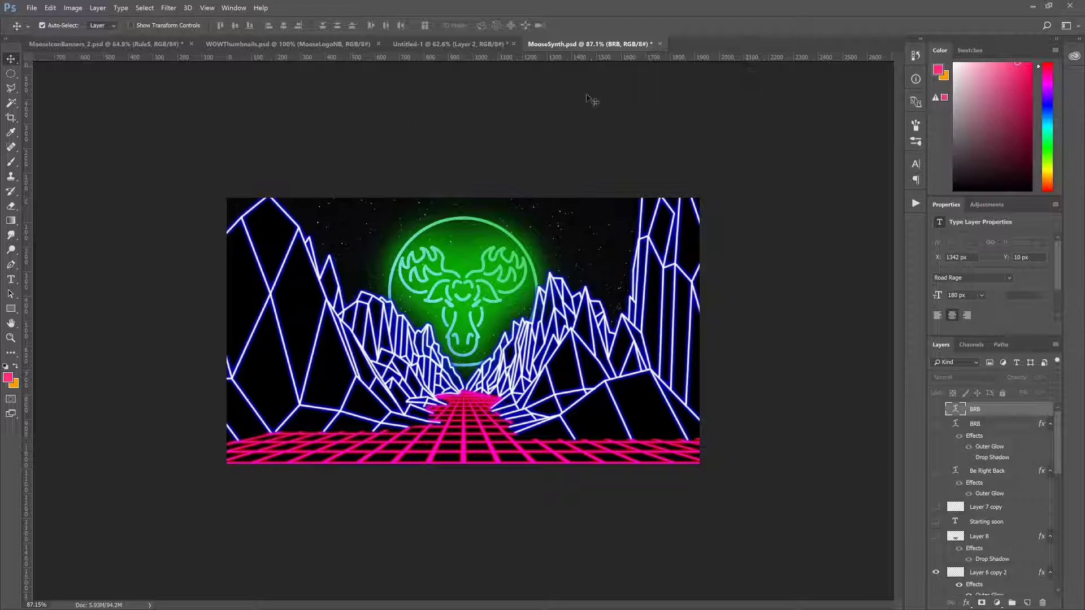
Step: Switch to the WOWThumbnails.psd document and collapse its Moose Logos and Thumbnail layer groups
{"action": "left_click", "coordinate": [145, 44]}
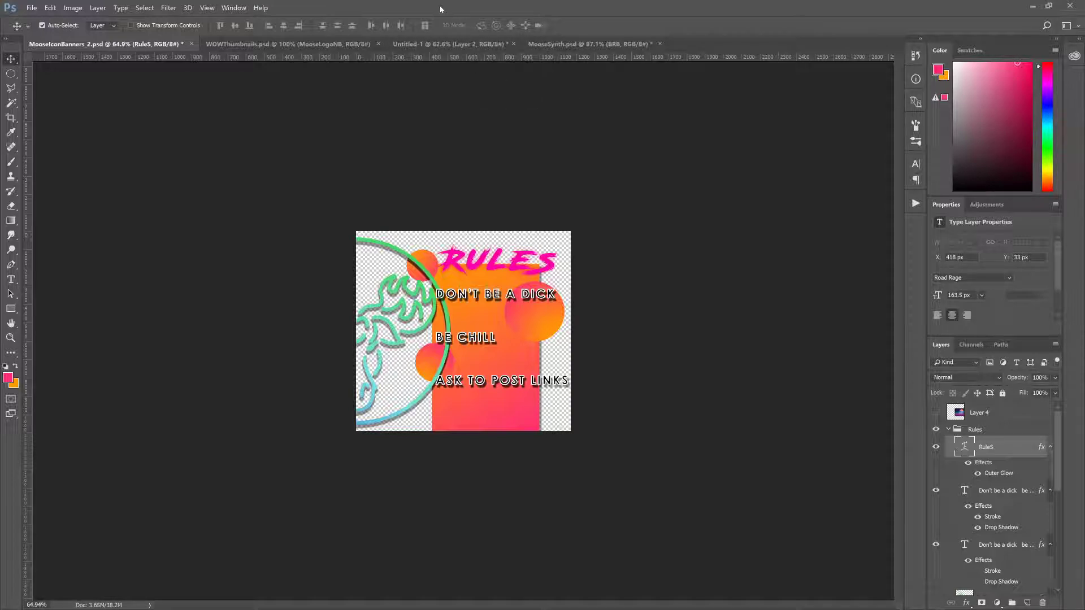
{"action": "left_click", "coordinate": [285, 44]}
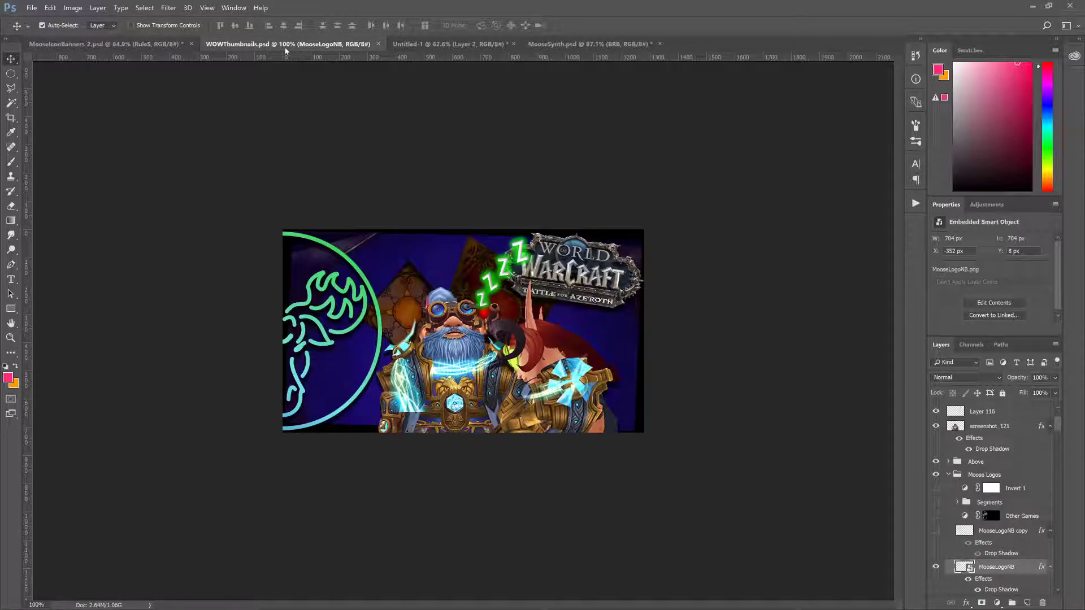
{"action": "left_click", "coordinate": [948, 477]}
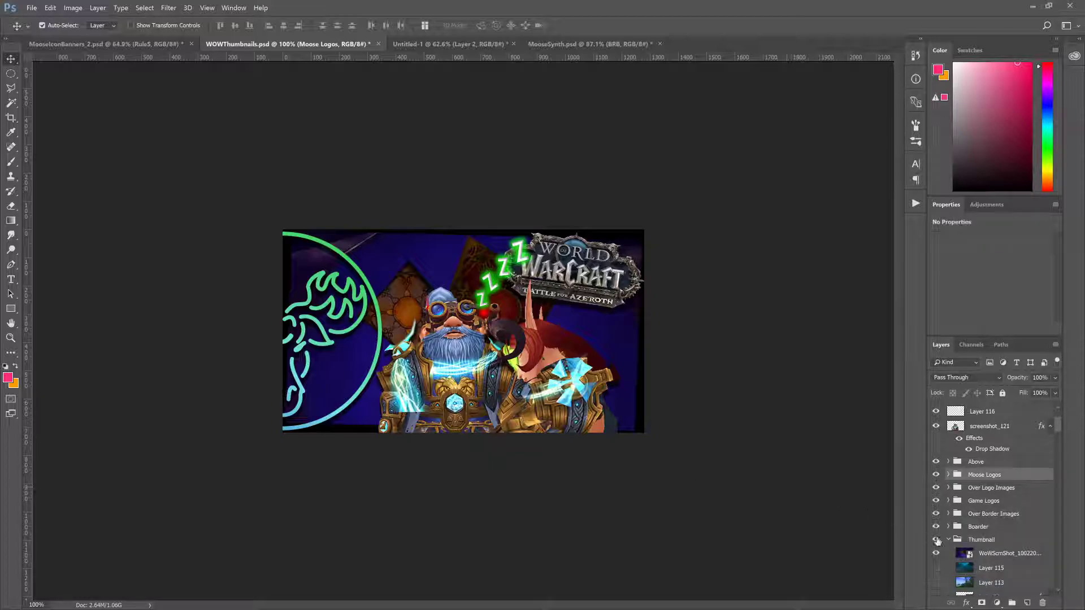
{"action": "left_click", "coordinate": [953, 542]}
{"action": "left_click", "coordinate": [950, 540]}
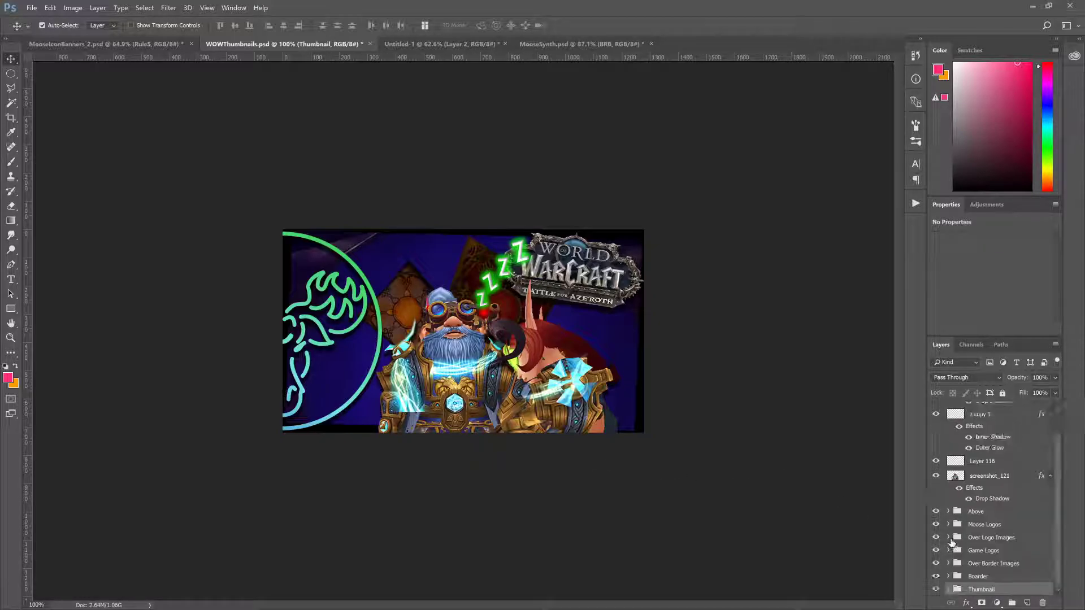
Step: Hide the screenshot_121, Layer 116, z copy 3 and screenshot_122 layers above the layer groups
{"action": "scroll", "coordinate": [980, 545], "scroll_direction": "up", "scroll_amount": 1}
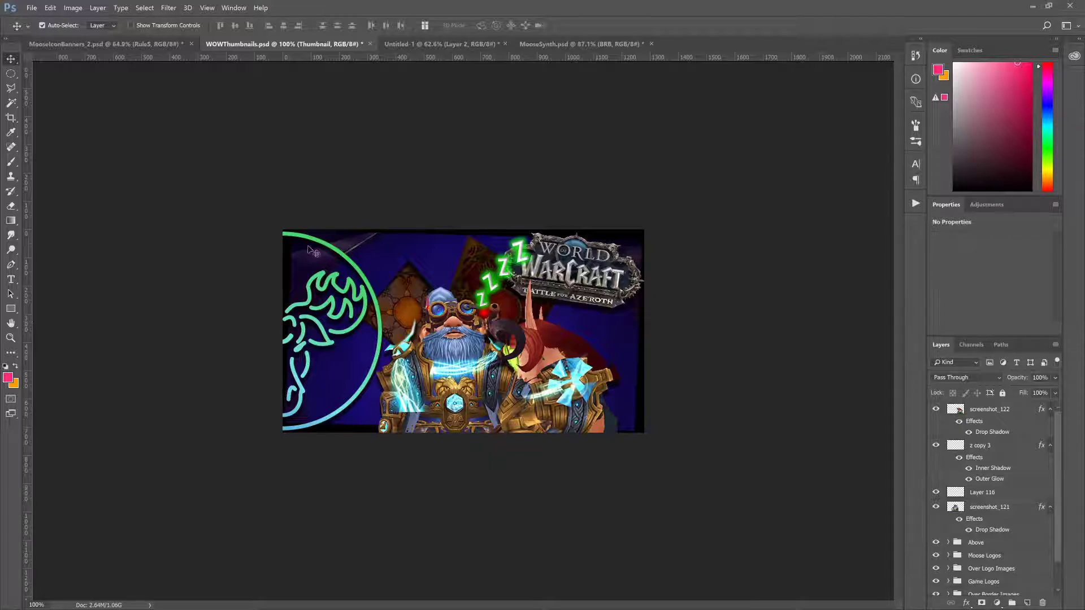
{"action": "left_click_drag", "start_coordinate": [936, 510], "coordinate": [935, 407]}
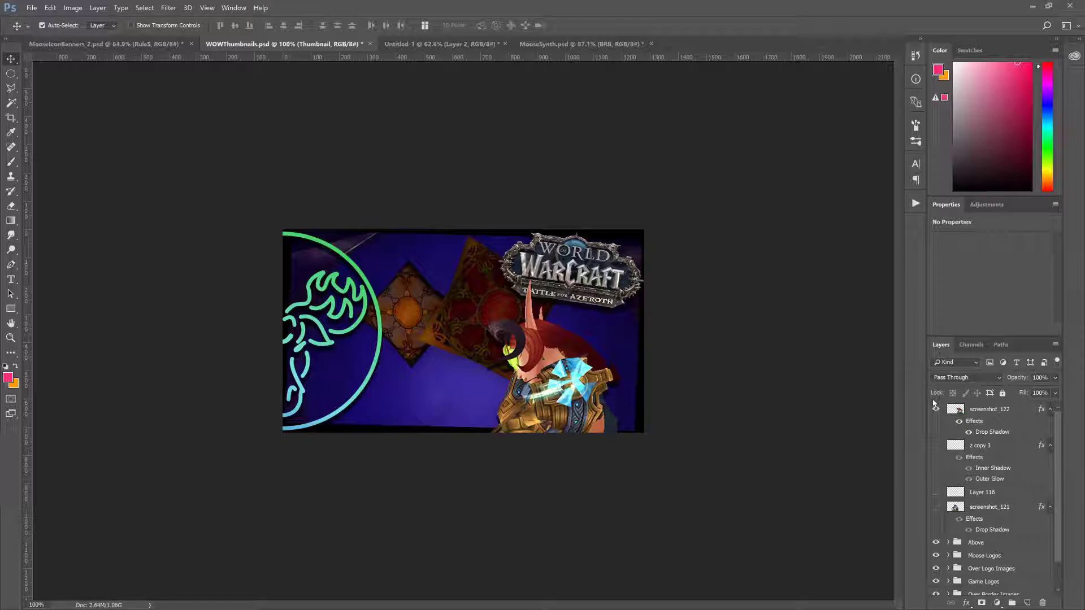
Step: Expand the Thumbnail layer group to list its background images
{"action": "scroll", "coordinate": [984, 530], "scroll_direction": "down", "scroll_amount": 1}
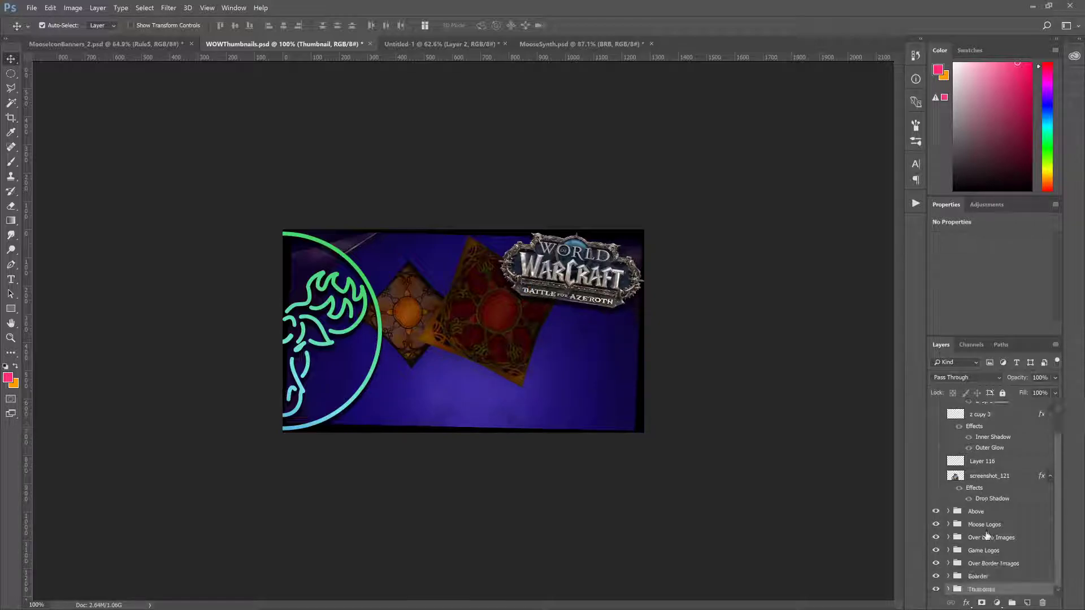
{"action": "left_click", "coordinate": [950, 591]}
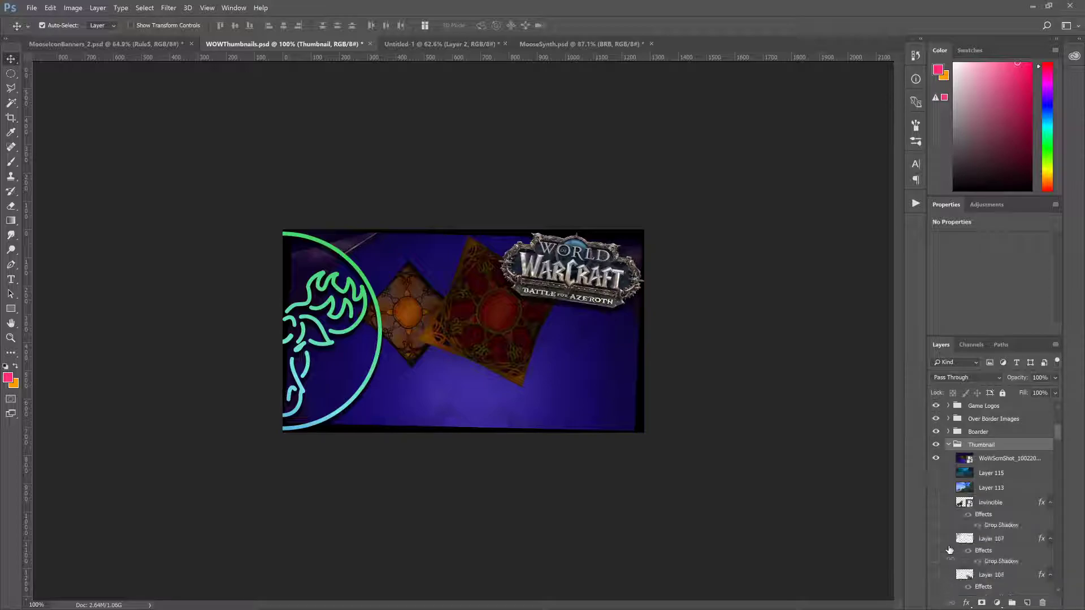
Step: Hide the WoWScrnShot background layer in the Thumbnail group and expand the Moose Logos group
{"action": "left_click", "coordinate": [936, 459]}
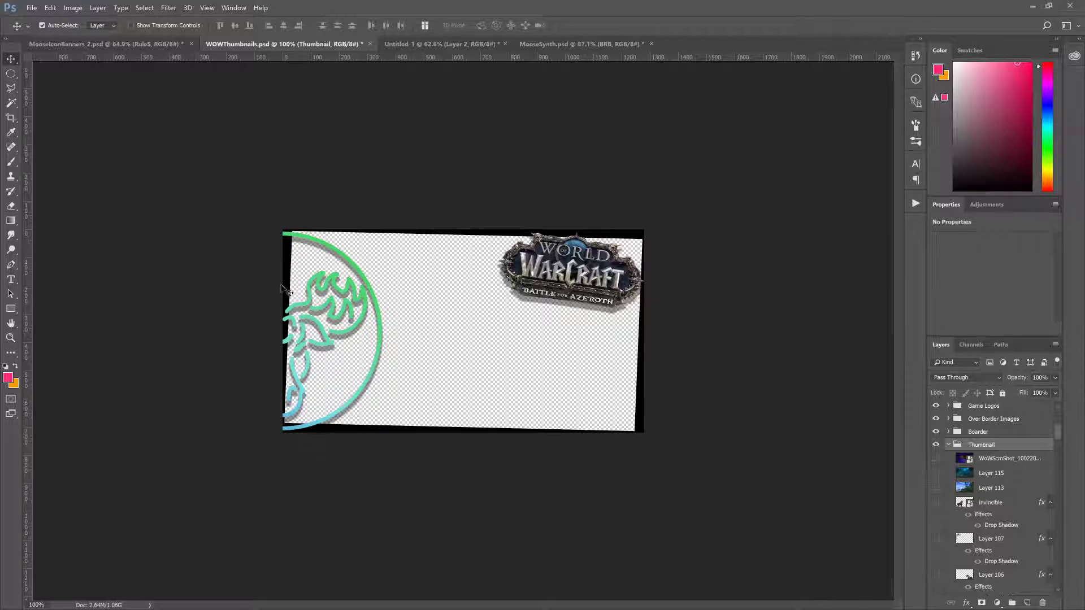
{"action": "scroll", "coordinate": [1019, 465], "scroll_direction": "up", "scroll_amount": 3}
{"action": "scroll", "coordinate": [1016, 486], "scroll_direction": "down", "scroll_amount": 2}
{"action": "left_click", "coordinate": [948, 484]}
{"action": "scroll", "coordinate": [952, 488], "scroll_direction": "down", "scroll_amount": 2}
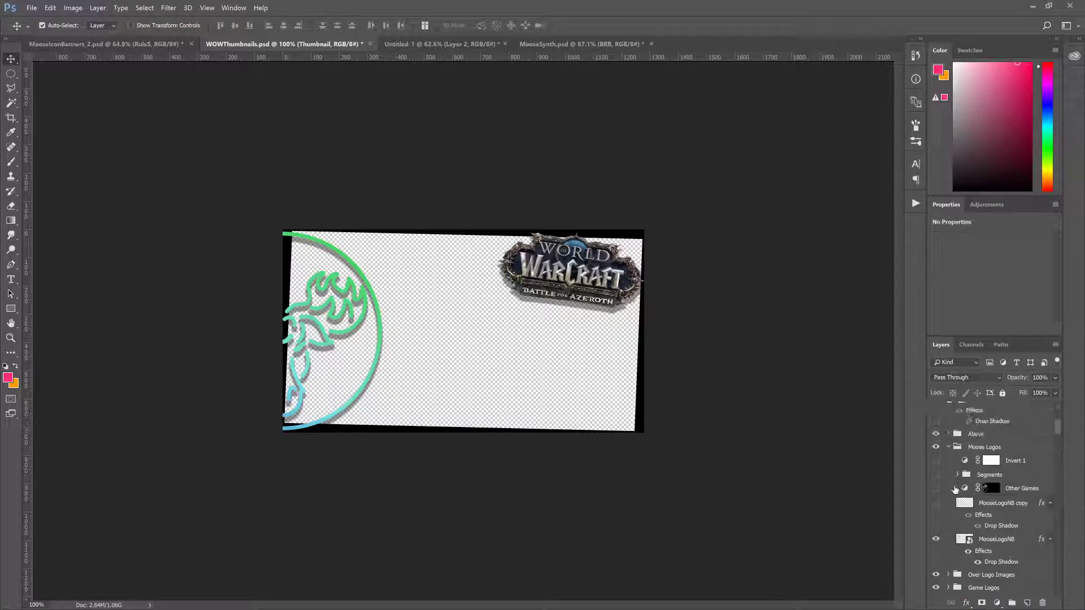
Step: Preview the Other Games adjustment layer on the moose logo and hide it again
{"action": "left_click", "coordinate": [936, 489]}
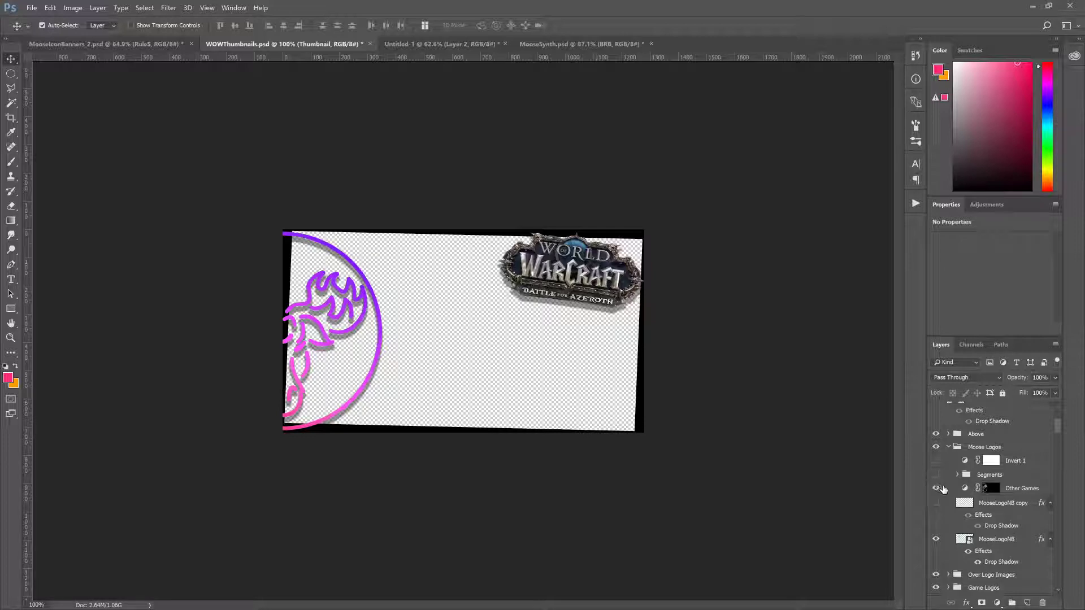
{"action": "left_click", "coordinate": [936, 489]}
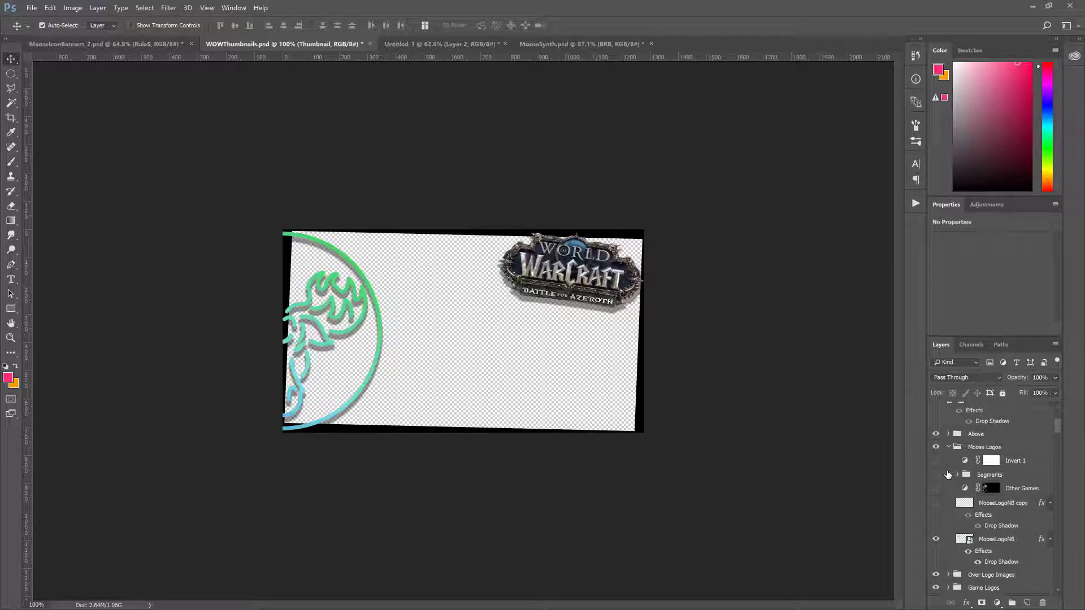
{"action": "scroll", "coordinate": [958, 516], "scroll_direction": "down", "scroll_amount": 1}
{"action": "scroll", "coordinate": [957, 515], "scroll_direction": "down", "scroll_amount": 1}
{"action": "scroll", "coordinate": [957, 514], "scroll_direction": "up", "scroll_amount": 3}
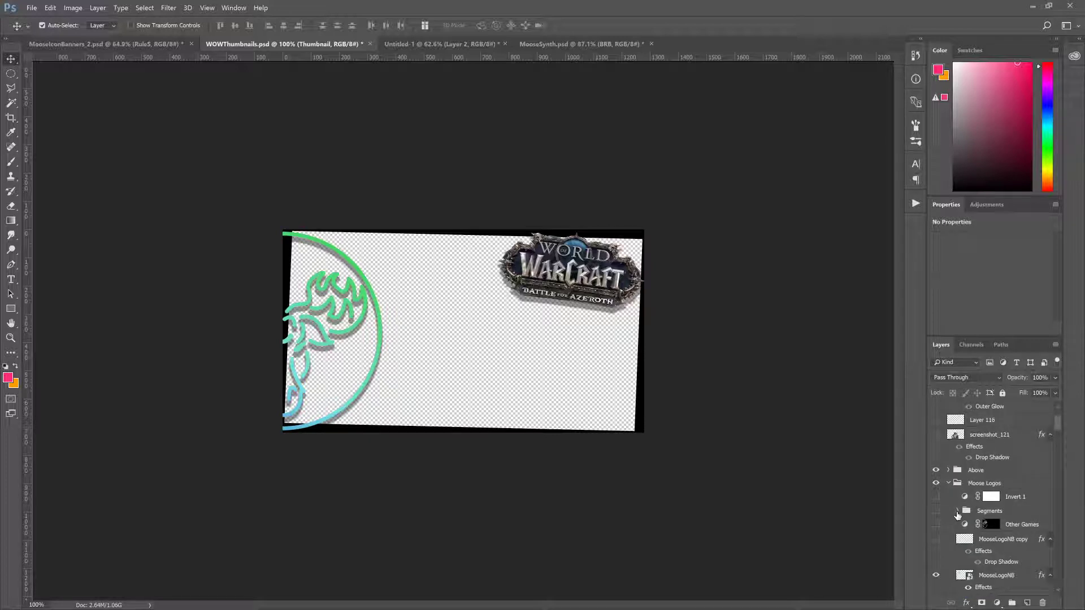
Step: Preview the Segments group's recolouring of the moose logo, collapse that group, and compare with the Other Games adjustment, leaving both hidden
{"action": "left_click", "coordinate": [957, 511]}
{"action": "scroll", "coordinate": [957, 514], "scroll_direction": "down", "scroll_amount": 1}
{"action": "left_click_drag", "start_coordinate": [935, 502], "coordinate": [935, 475]}
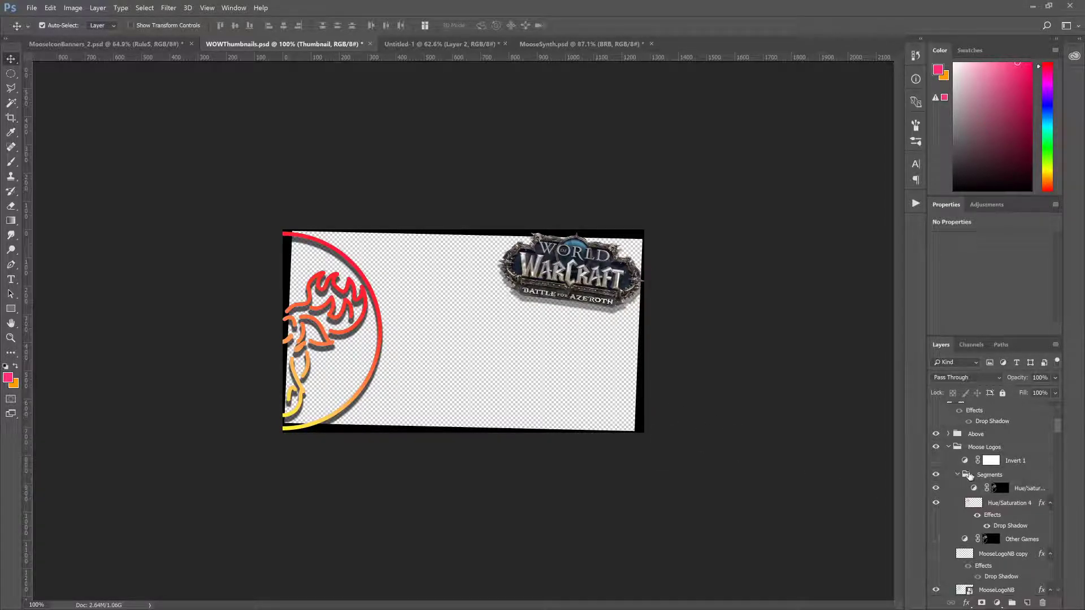
{"action": "left_click", "coordinate": [934, 474]}
{"action": "left_click", "coordinate": [961, 478]}
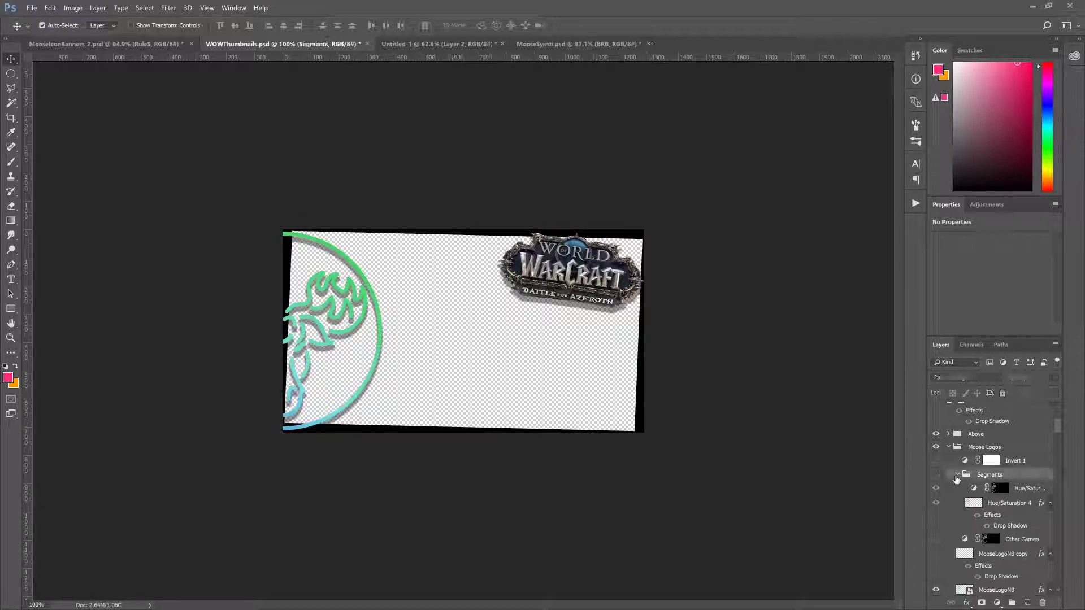
{"action": "left_click", "coordinate": [961, 478]}
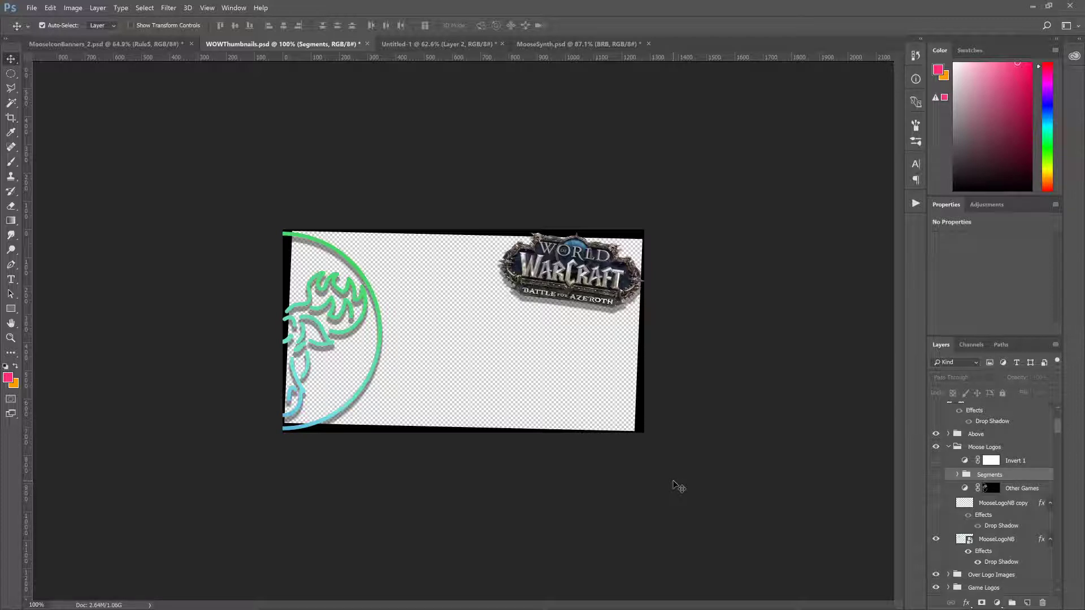
{"action": "left_click", "coordinate": [935, 488]}
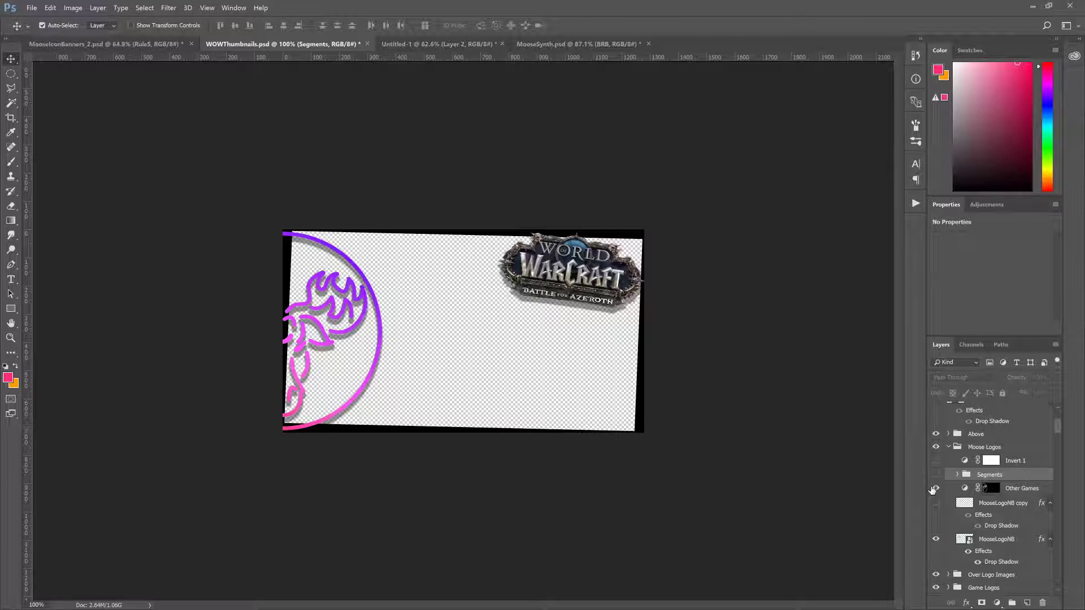
{"action": "left_click", "coordinate": [935, 488]}
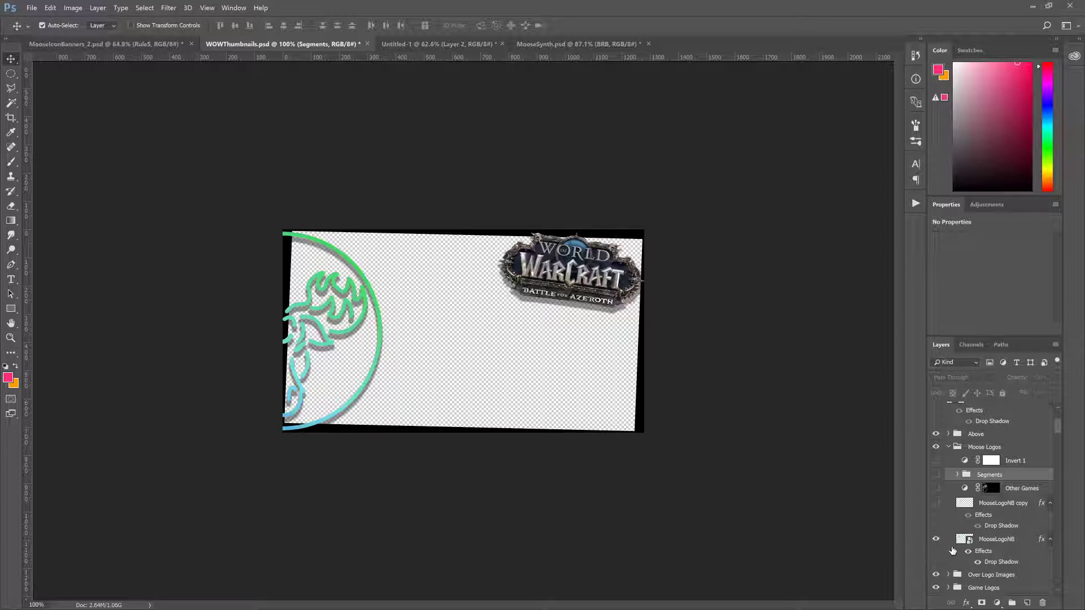
Step: Show the MooseLogoNB copy layer and hide the MooseLogoNB layer, leaving only the circle outline
{"action": "scroll", "coordinate": [952, 551], "scroll_direction": "down", "scroll_amount": 2}
{"action": "left_click", "coordinate": [935, 466]}
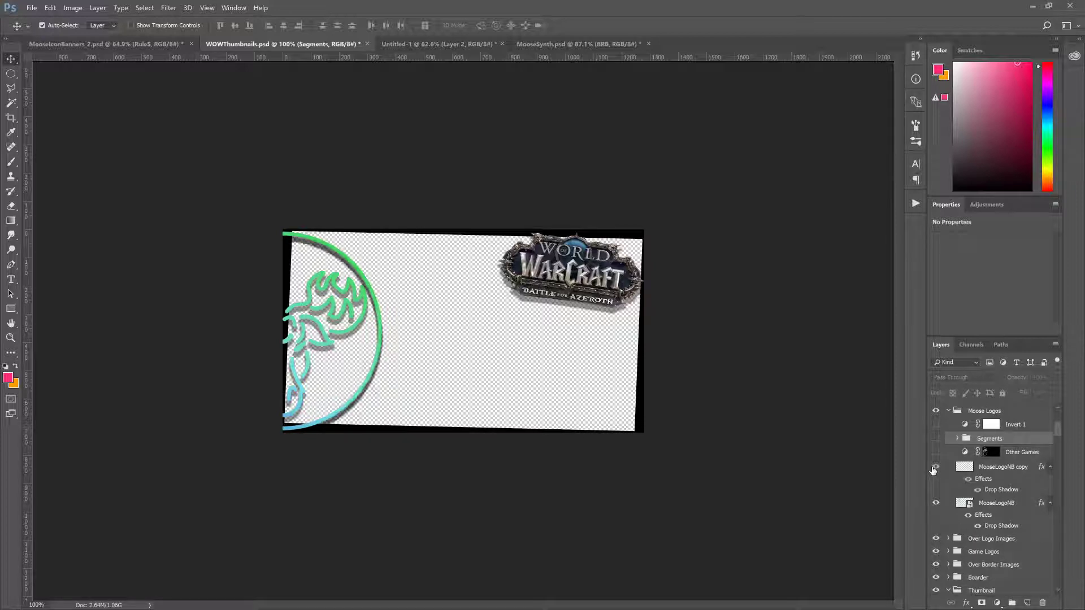
{"action": "left_click", "coordinate": [935, 503]}
Step: Expand the Above group, preview Layer 114 copy 2, look through the group's image layers, and collapse it
{"action": "scroll", "coordinate": [990, 480], "scroll_direction": "up", "scroll_amount": 5}
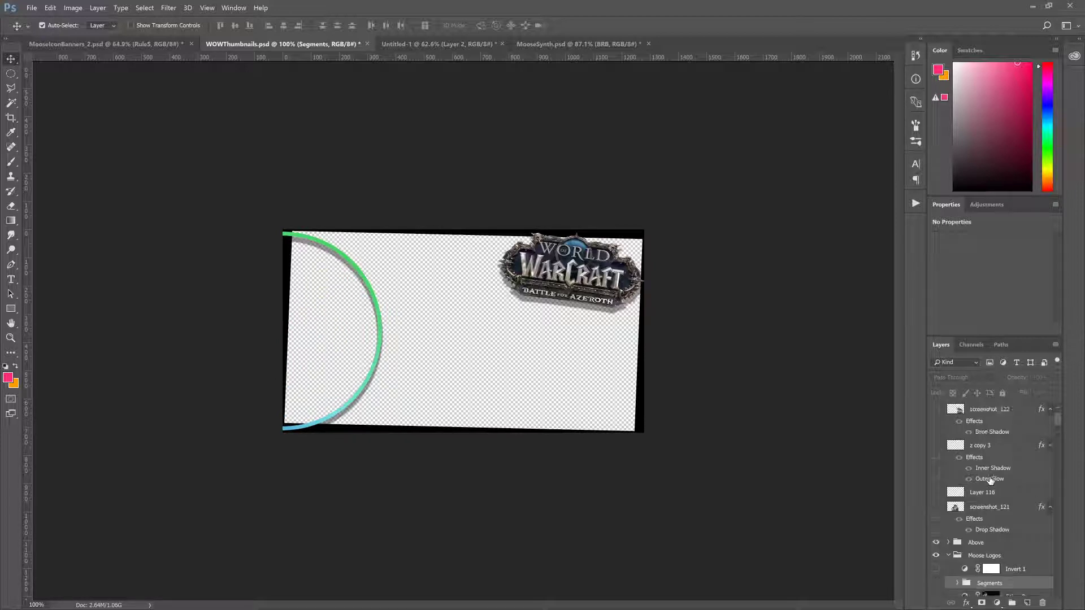
{"action": "scroll", "coordinate": [961, 463], "scroll_direction": "down", "scroll_amount": 2}
{"action": "left_click", "coordinate": [948, 434]}
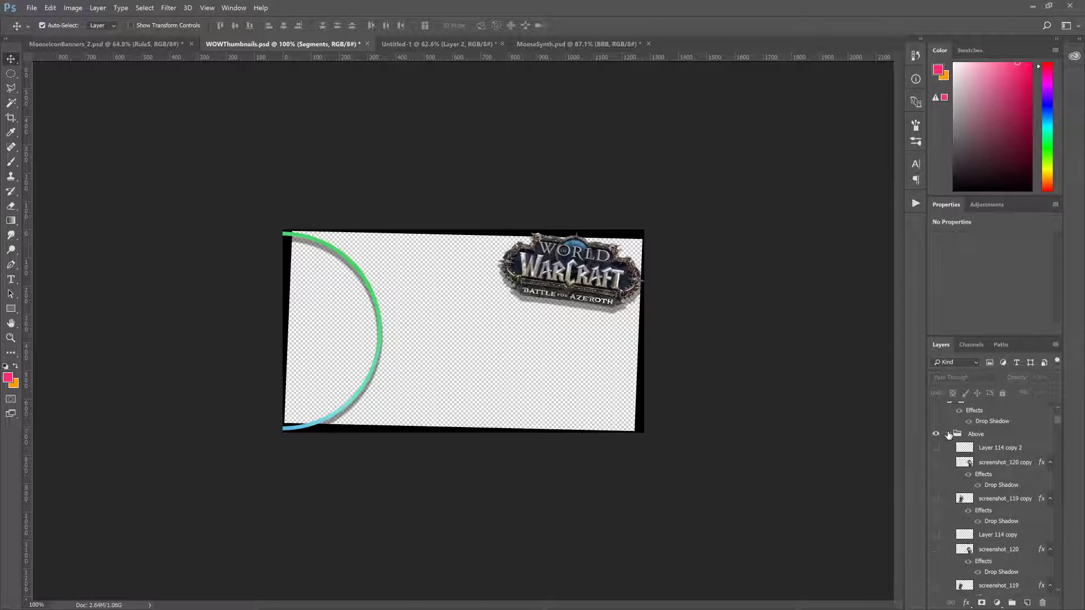
{"action": "left_click", "coordinate": [936, 447]}
{"action": "left_click", "coordinate": [936, 448]}
{"action": "scroll", "coordinate": [971, 478], "scroll_direction": "down", "scroll_amount": 6}
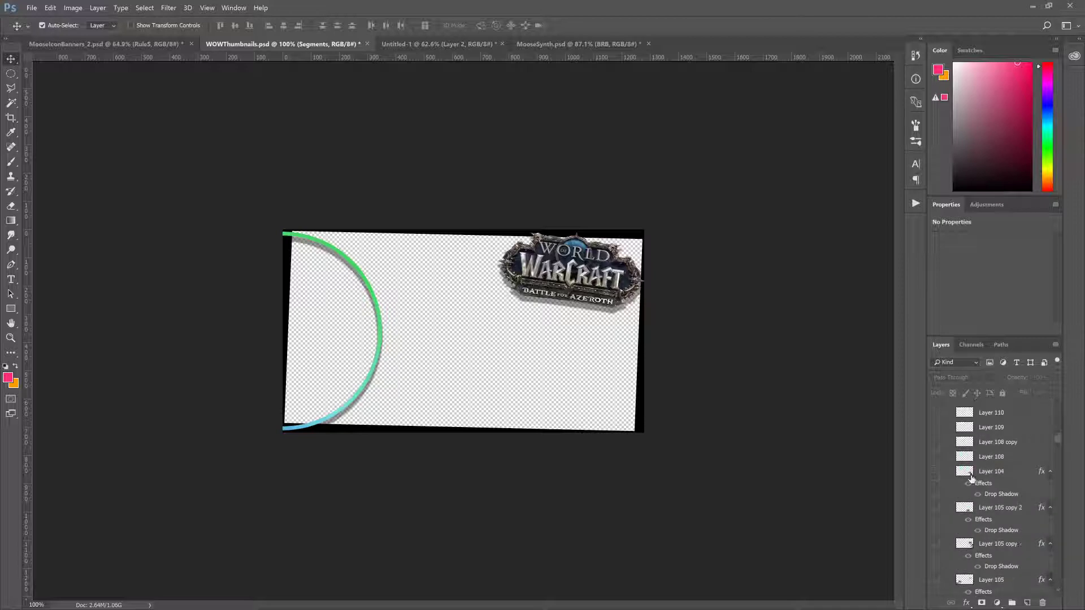
{"action": "scroll", "coordinate": [971, 478], "scroll_direction": "down", "scroll_amount": 10}
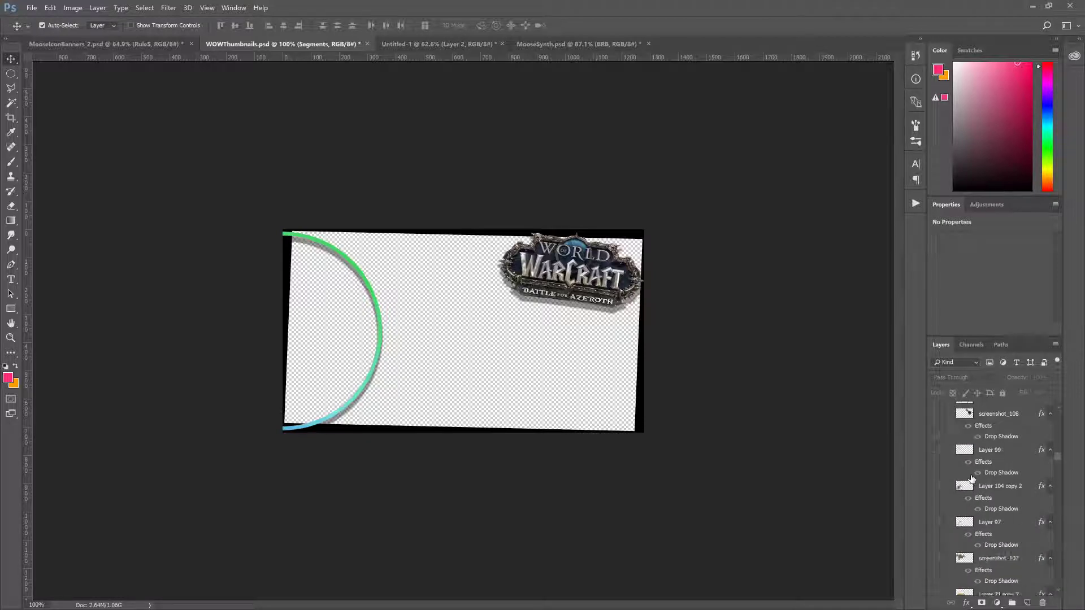
{"action": "scroll", "coordinate": [970, 478], "scroll_direction": "down", "scroll_amount": 10}
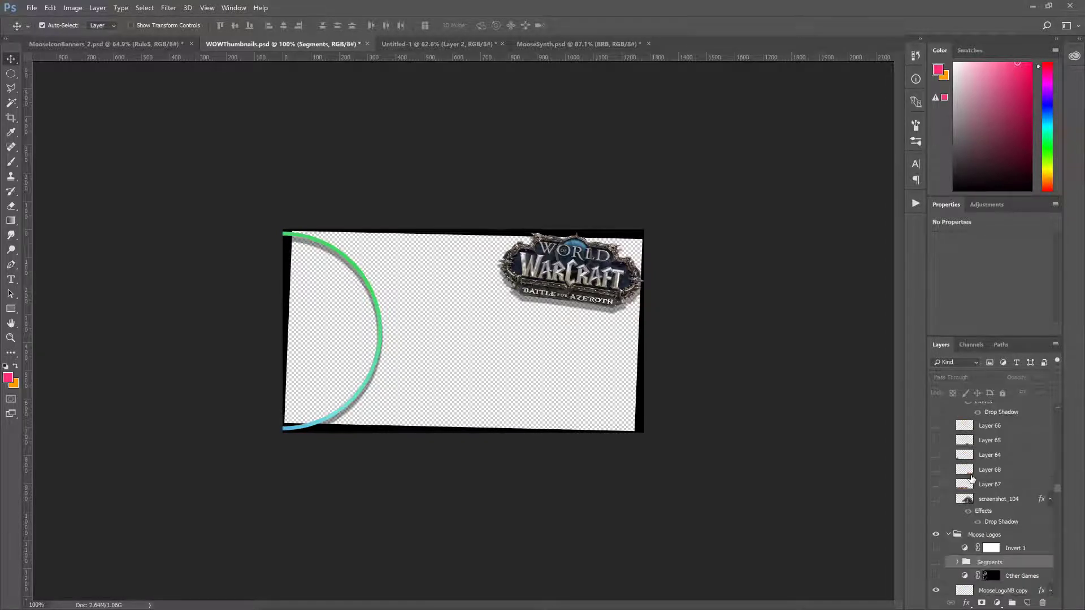
{"action": "scroll", "coordinate": [970, 480], "scroll_direction": "up", "scroll_amount": 10}
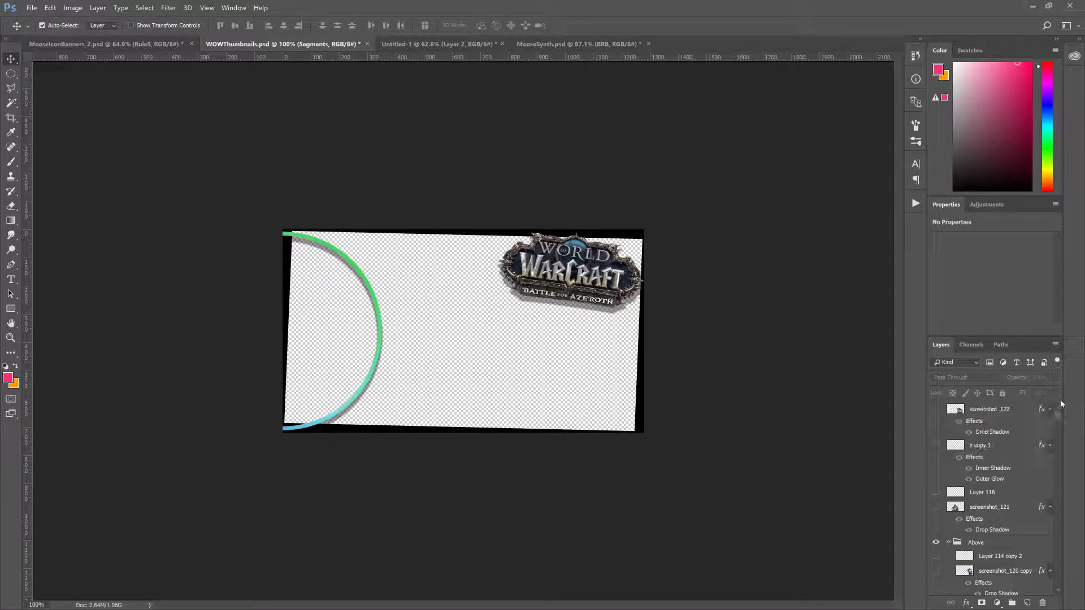
{"action": "left_click", "coordinate": [949, 542]}
Step: Preview Layer 116 and the z copy 3 layer above the groups, hiding each one again
{"action": "left_click", "coordinate": [936, 492]}
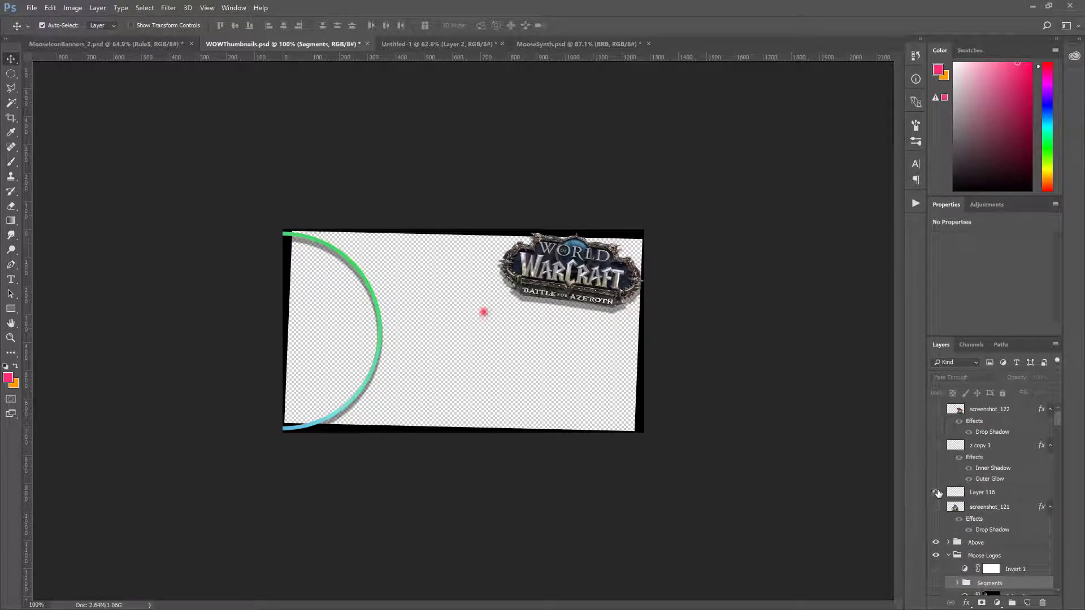
{"action": "left_click", "coordinate": [938, 493]}
{"action": "left_click", "coordinate": [935, 445]}
{"action": "left_click", "coordinate": [935, 445]}
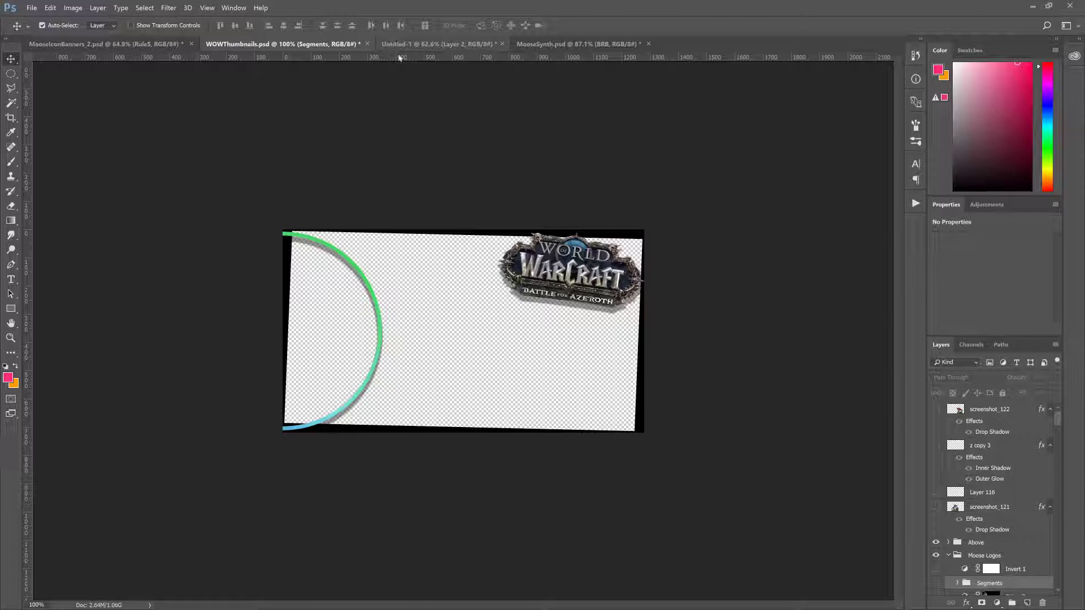
Step: Switch to the MooseIconBanners_2.psd document, then hide and collapse its Rules group
{"action": "left_click", "coordinate": [105, 44]}
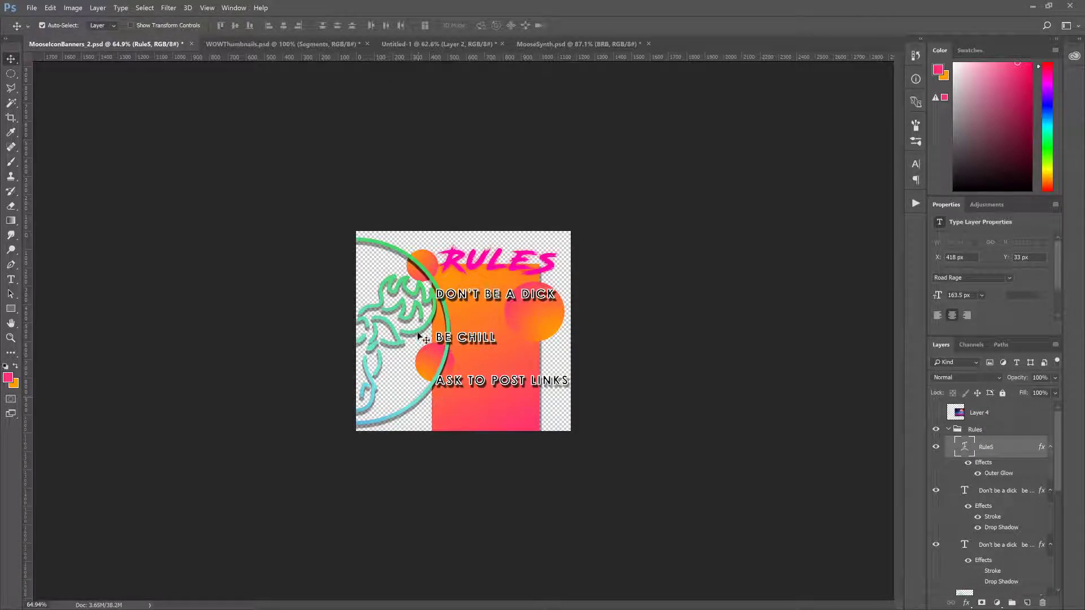
{"action": "left_click", "coordinate": [936, 429]}
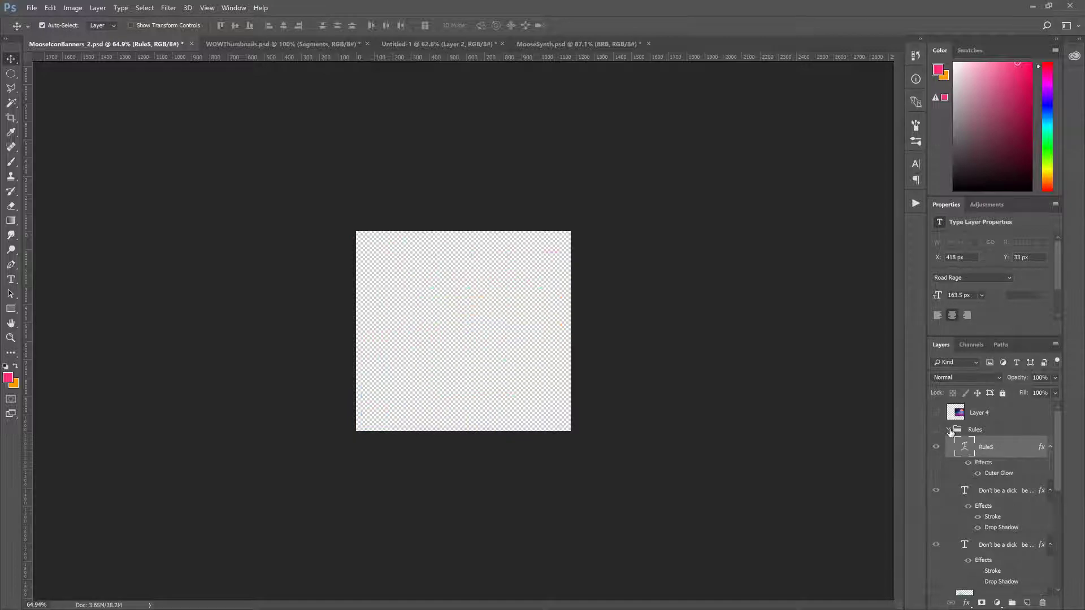
{"action": "left_click", "coordinate": [948, 430]}
Step: Show the YouTube group and expand it to examine the layers that make up the banner
{"action": "left_click", "coordinate": [936, 442]}
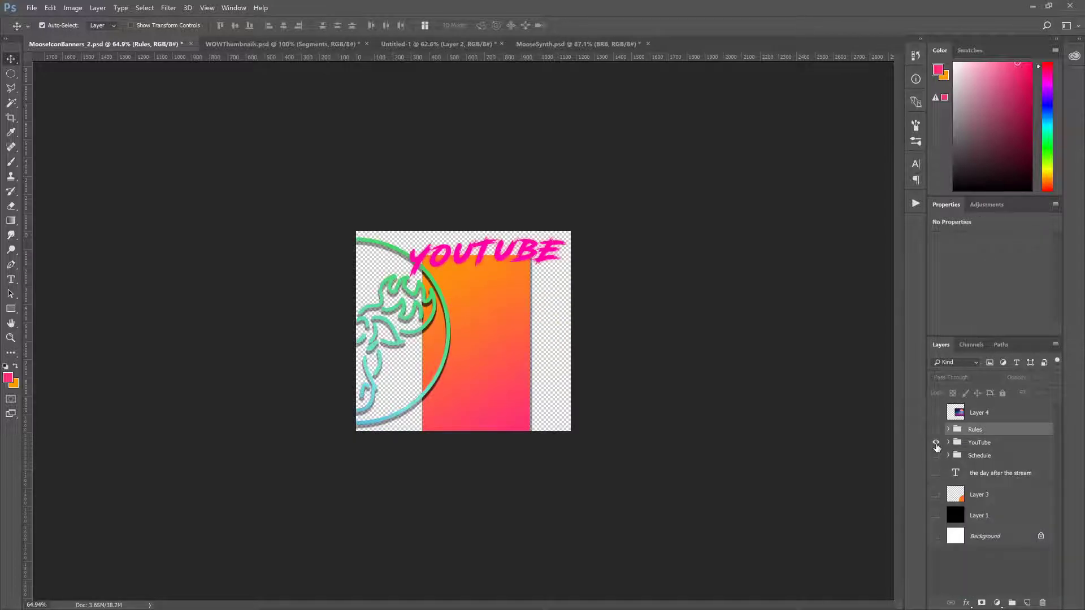
{"action": "left_click", "coordinate": [948, 443]}
{"action": "scroll", "coordinate": [976, 525], "scroll_direction": "down", "scroll_amount": 1}
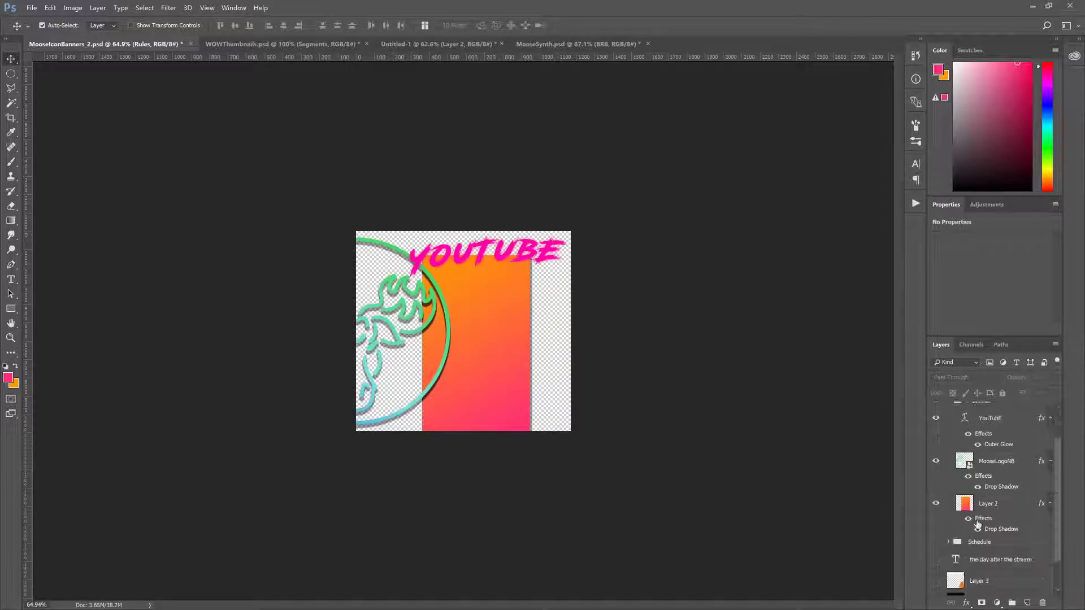
{"action": "scroll", "coordinate": [975, 531], "scroll_direction": "down", "scroll_amount": 1}
{"action": "scroll", "coordinate": [968, 544], "scroll_direction": "up", "scroll_amount": 2}
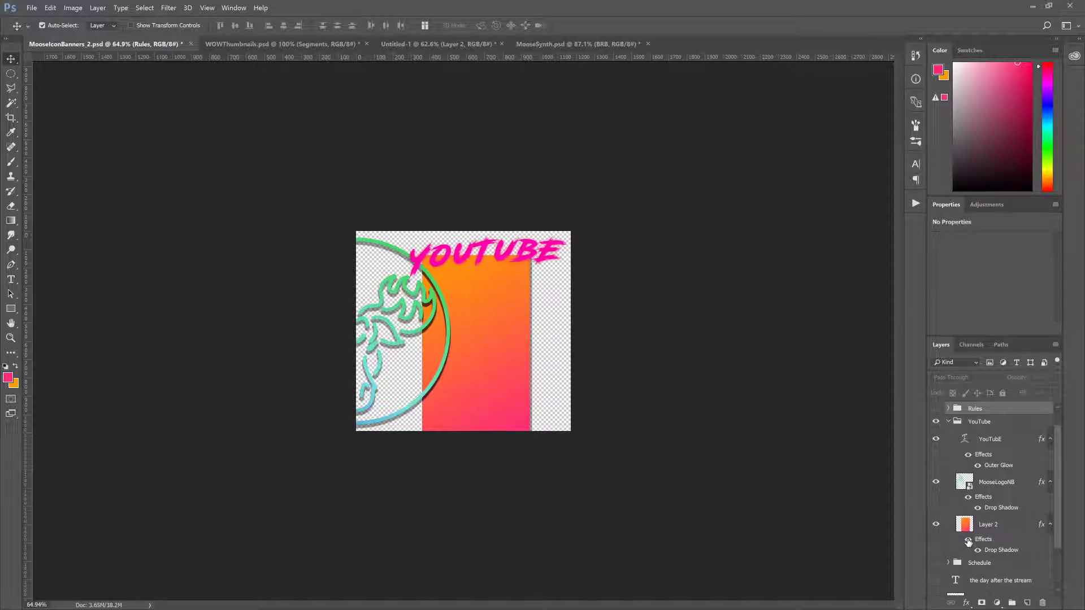
{"action": "scroll", "coordinate": [968, 543], "scroll_direction": "down", "scroll_amount": 1}
Step: Expand and show the Schedule group, hide and collapse the YouTube group, and look through the Schedule banner's layers
{"action": "left_click", "coordinate": [948, 542]}
{"action": "scroll", "coordinate": [949, 543], "scroll_direction": "down", "scroll_amount": 1}
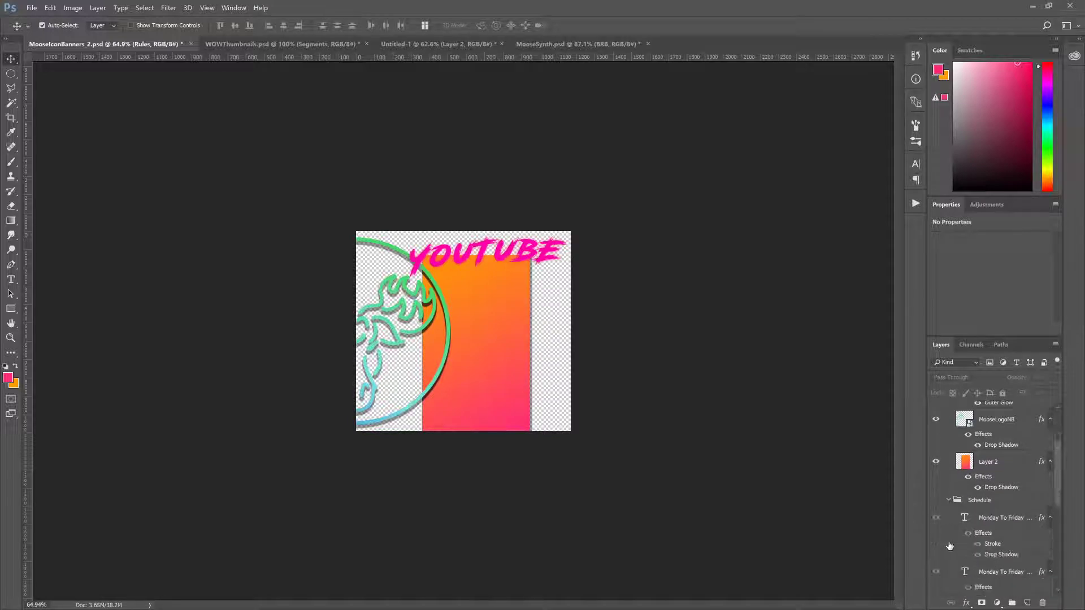
{"action": "left_click", "coordinate": [936, 500]}
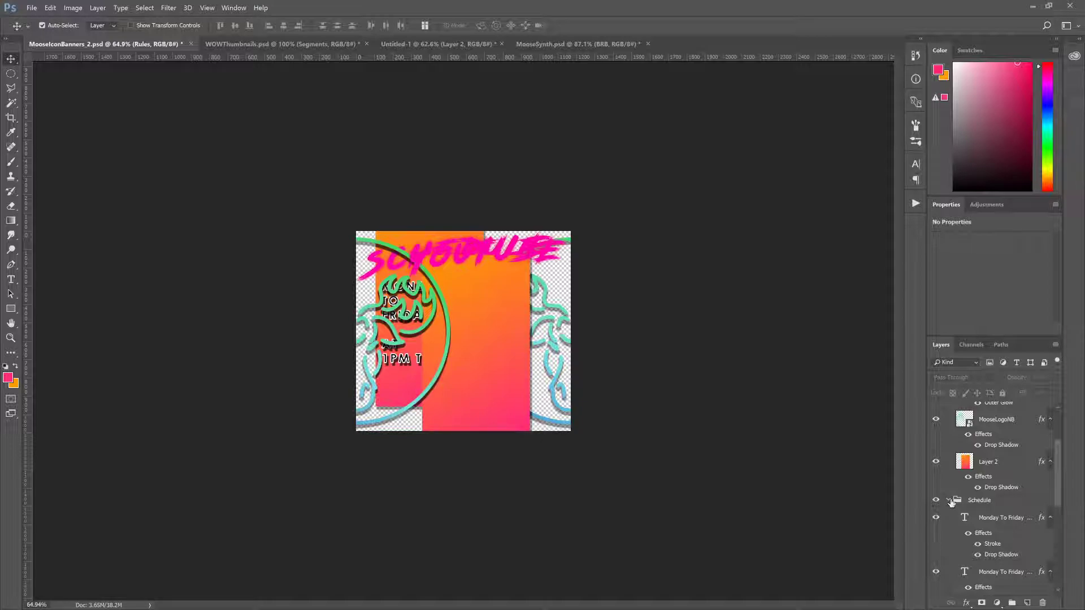
{"action": "scroll", "coordinate": [951, 502], "scroll_direction": "up", "scroll_amount": 2}
{"action": "left_click", "coordinate": [935, 442]}
{"action": "left_click", "coordinate": [949, 442]}
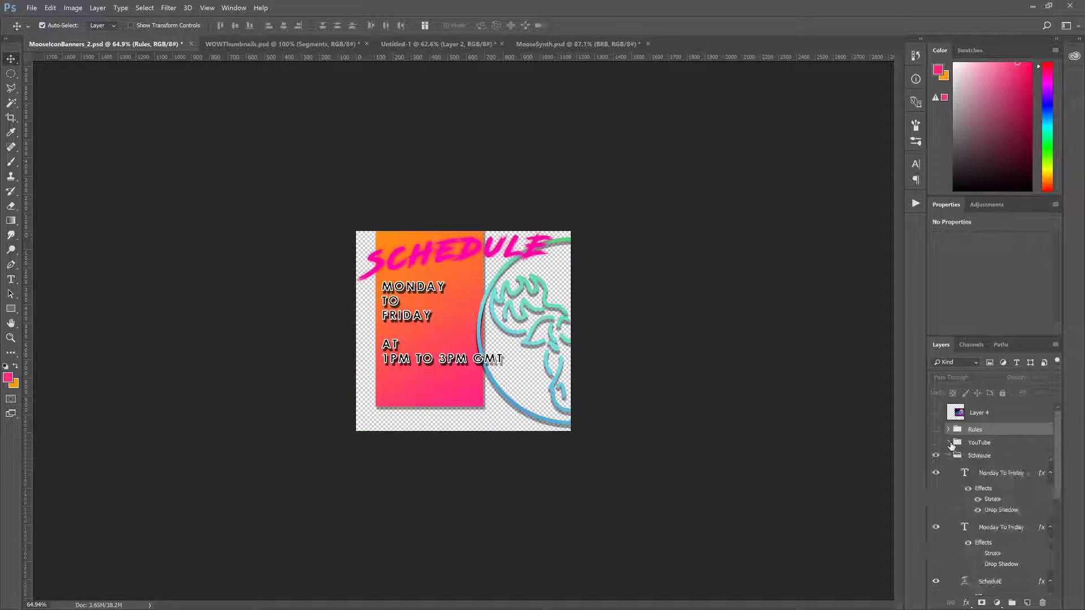
{"action": "scroll", "coordinate": [963, 494], "scroll_direction": "down", "scroll_amount": 2}
{"action": "scroll", "coordinate": [963, 496], "scroll_direction": "down", "scroll_amount": 3}
{"action": "scroll", "coordinate": [963, 496], "scroll_direction": "up", "scroll_amount": 5}
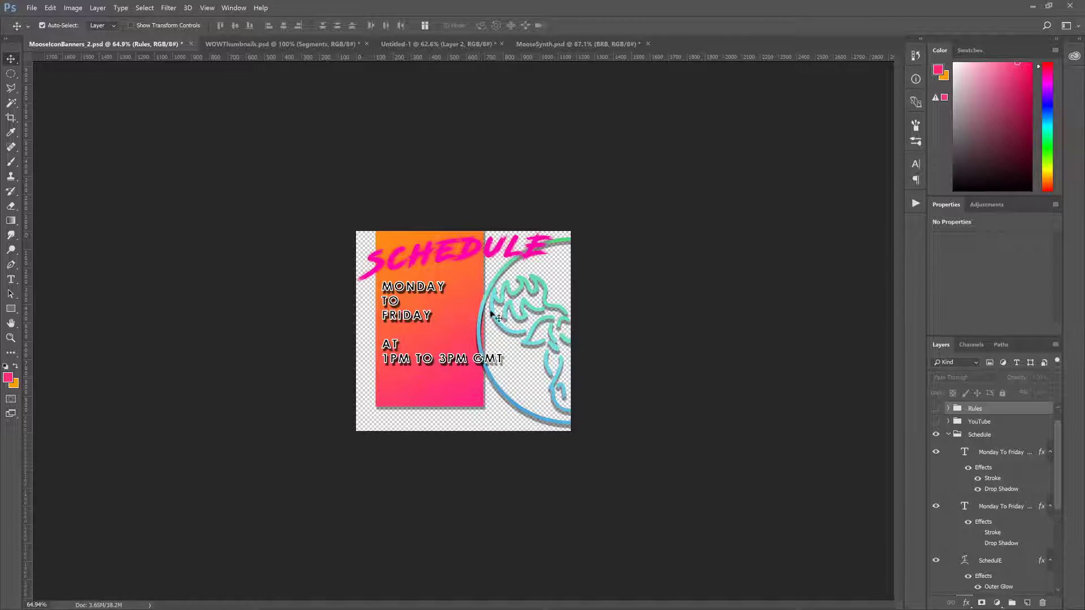
Step: Return to the WOWThumbnails.psd document, show MooseLogoNB instead of MooseLogoNB copy, and select the moose logo on the canvas
{"action": "left_click", "coordinate": [243, 44]}
{"action": "scroll", "coordinate": [963, 534], "scroll_direction": "down", "scroll_amount": 3}
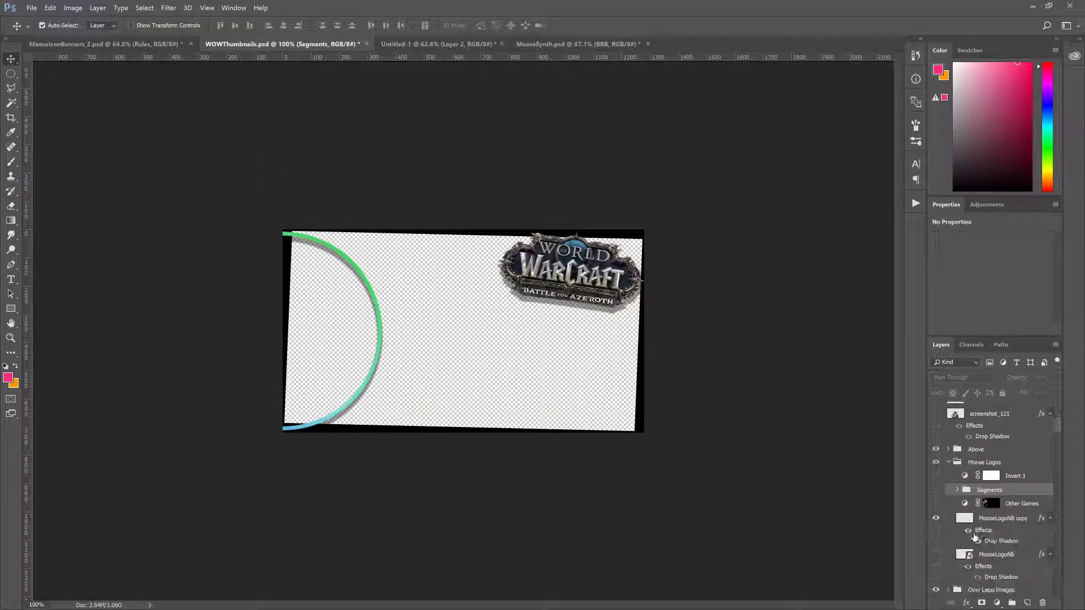
{"action": "left_click", "coordinate": [936, 481]}
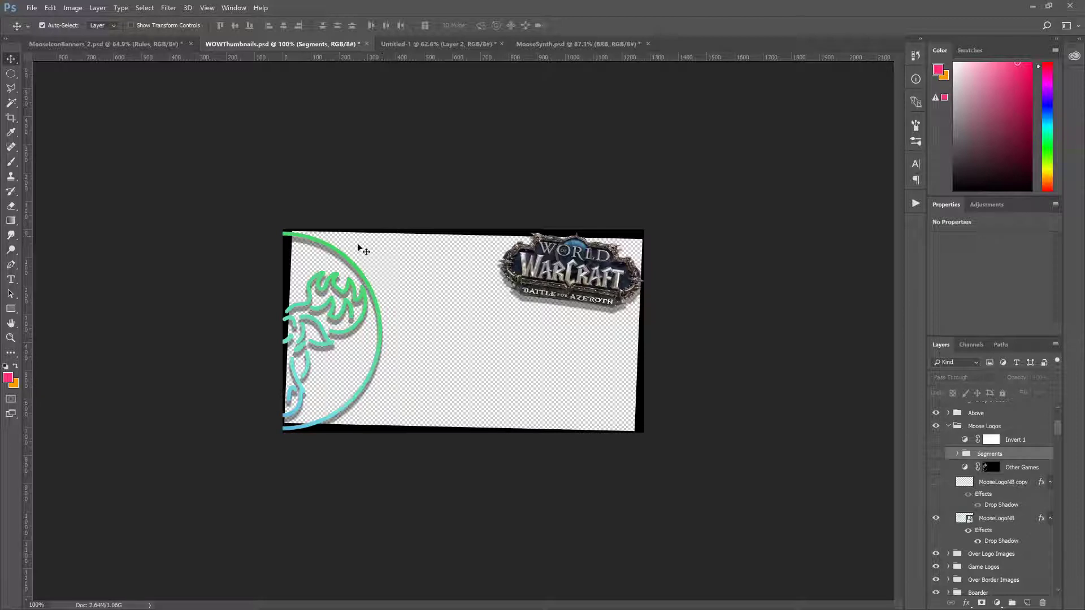
{"action": "left_click", "coordinate": [321, 300]}
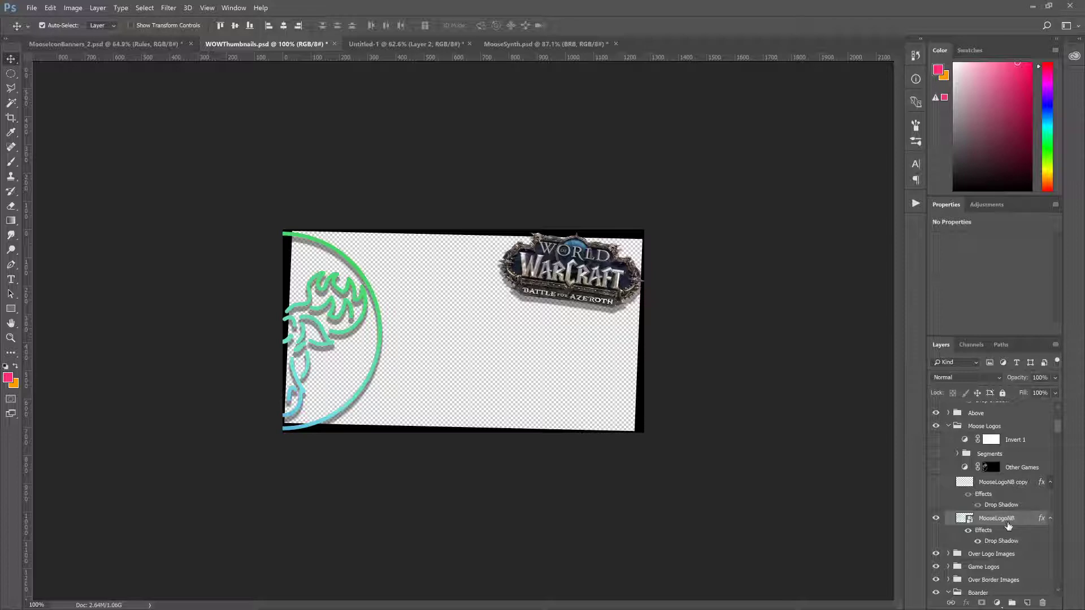
Step: Collapse the Moose Logos and Boarder groups and show Layer 115 in the Thumbnail group as the background
{"action": "scroll", "coordinate": [1007, 524], "scroll_direction": "up", "scroll_amount": 2}
{"action": "left_click", "coordinate": [949, 500]}
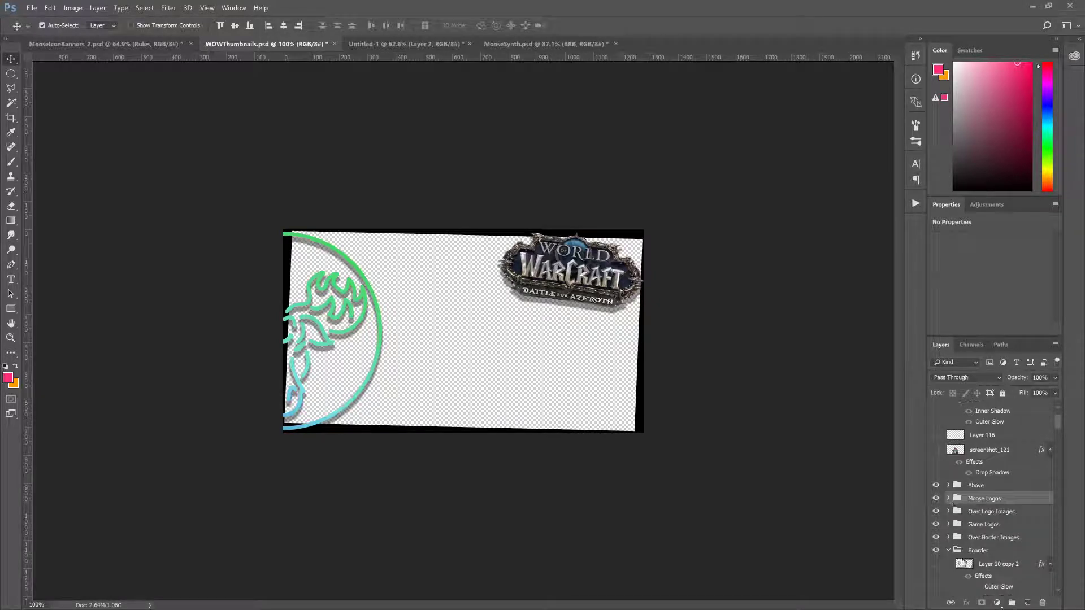
{"action": "scroll", "coordinate": [950, 567], "scroll_direction": "down", "scroll_amount": 1}
{"action": "left_click", "coordinate": [949, 516]}
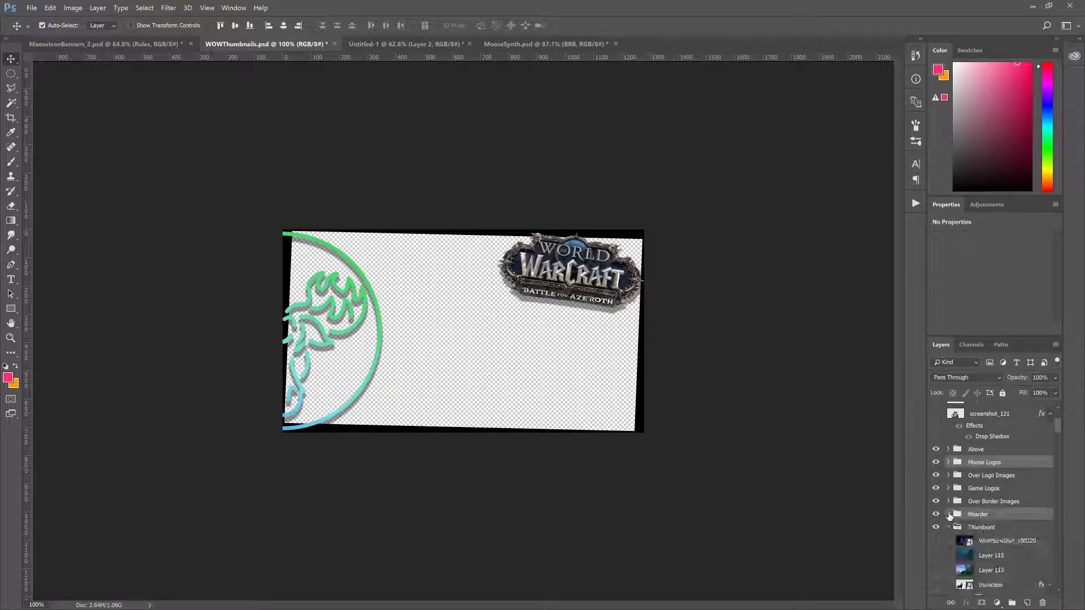
{"action": "scroll", "coordinate": [940, 518], "scroll_direction": "down", "scroll_amount": 1}
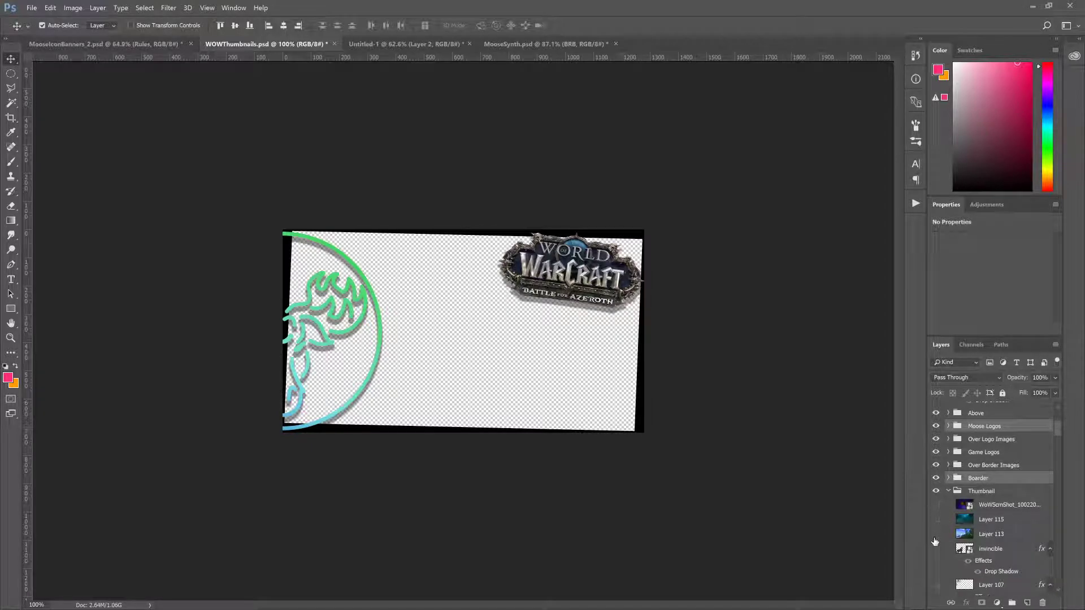
{"action": "left_click", "coordinate": [936, 519]}
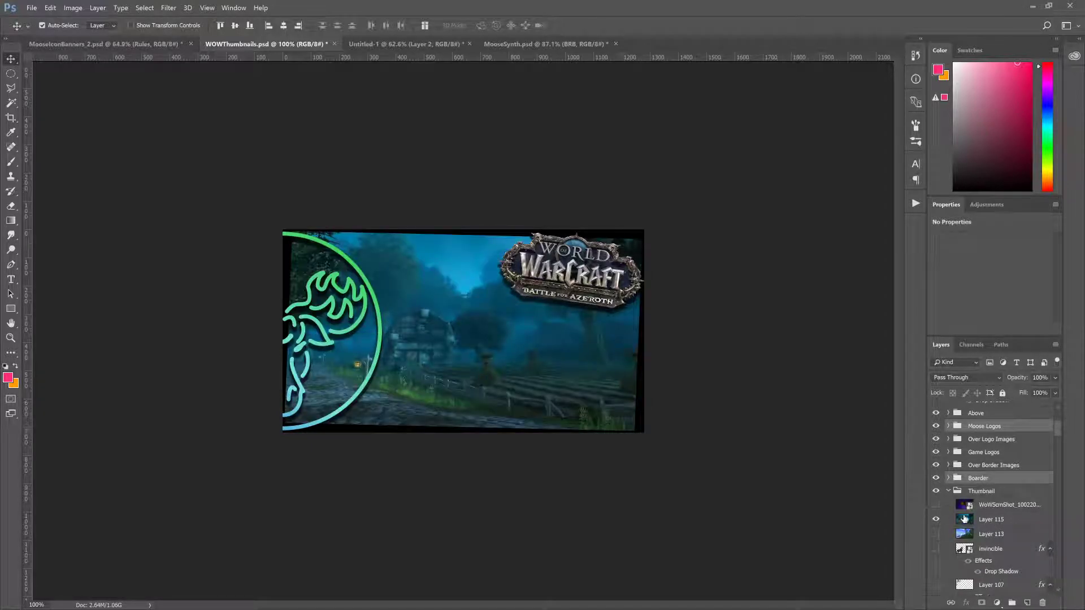
Step: Show screenshot_120 copy, Layer 114 copy 2 and screenshot_119 copy in the Above group, and collapse the group
{"action": "scroll", "coordinate": [960, 522], "scroll_direction": "up", "scroll_amount": 4}
{"action": "left_click", "coordinate": [948, 542]}
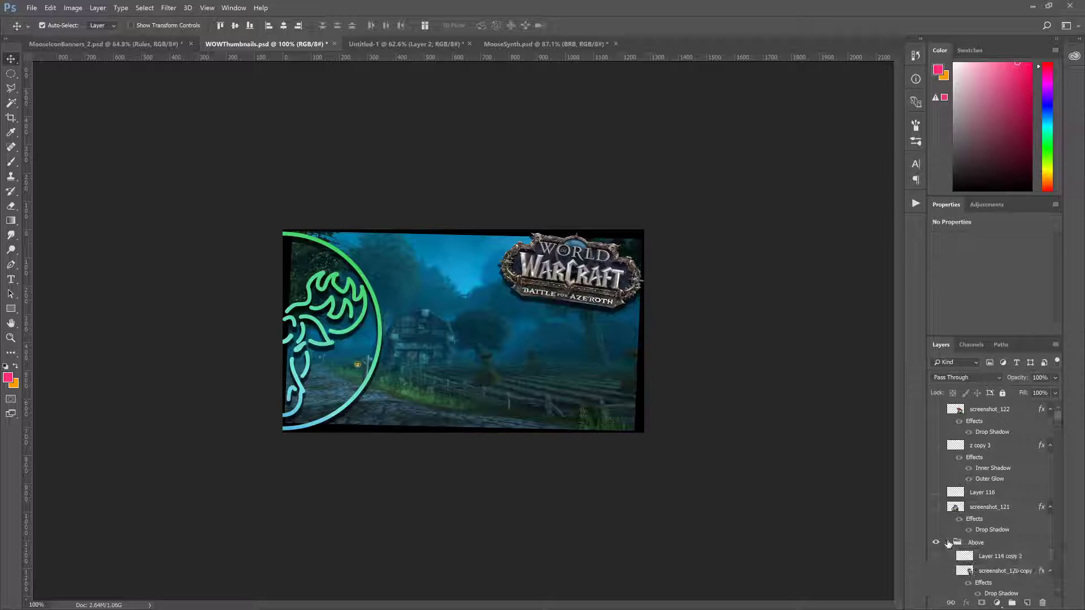
{"action": "scroll", "coordinate": [949, 547], "scroll_direction": "down", "scroll_amount": 2}
{"action": "left_click", "coordinate": [936, 499]}
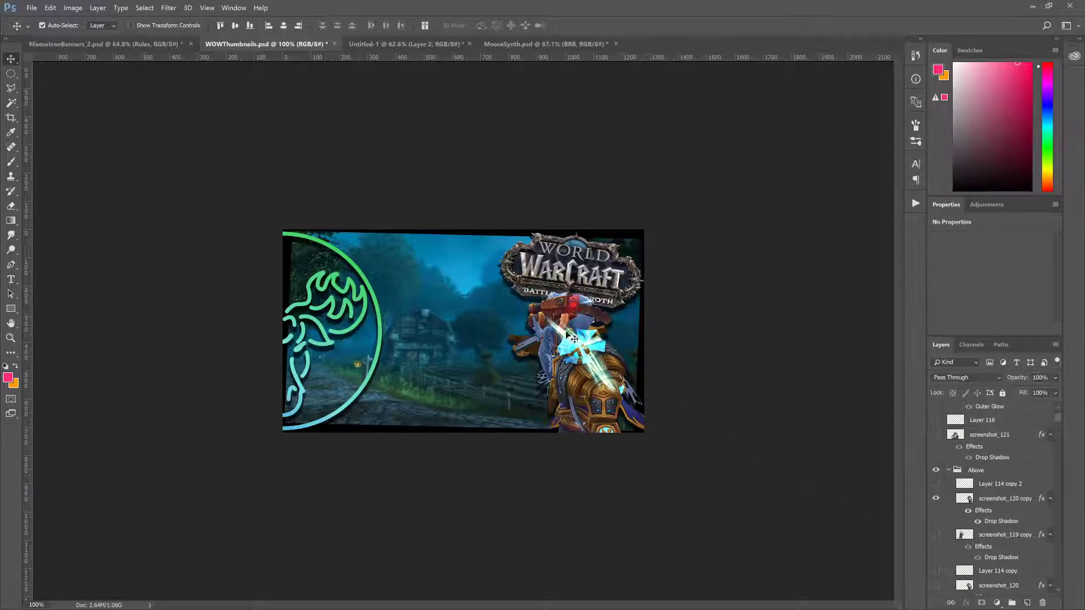
{"action": "left_click", "coordinate": [935, 483]}
{"action": "left_click", "coordinate": [935, 535]}
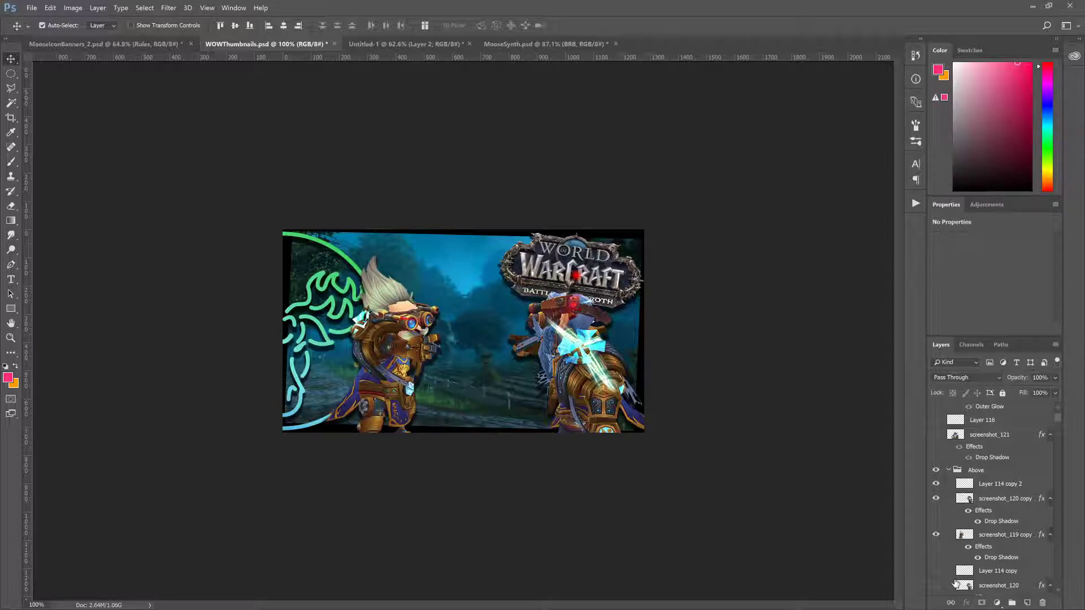
{"action": "scroll", "coordinate": [955, 583], "scroll_direction": "down", "scroll_amount": 2}
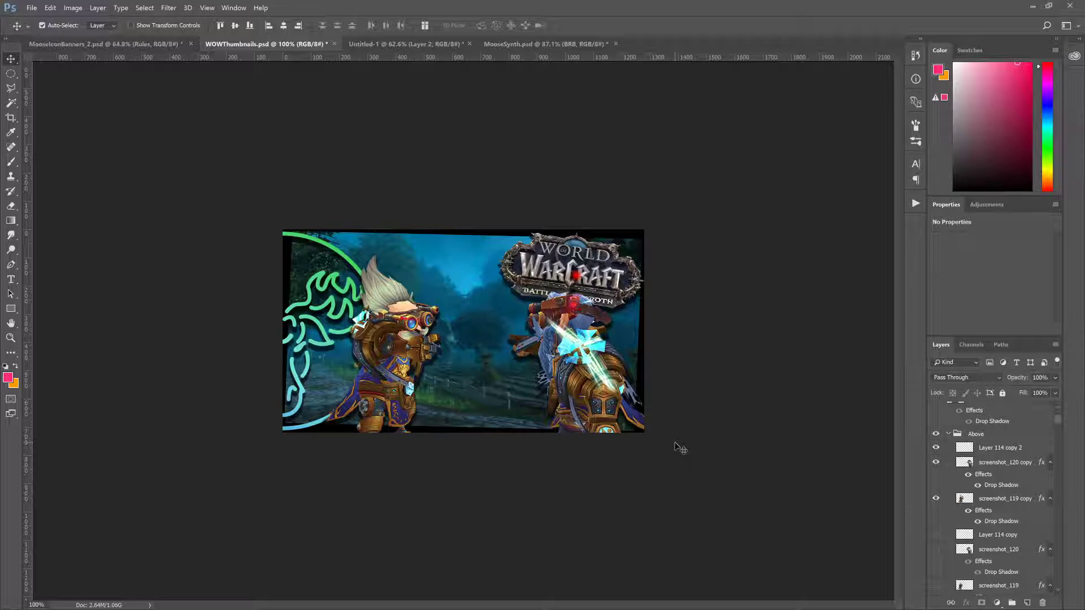
{"action": "left_click", "coordinate": [948, 434]}
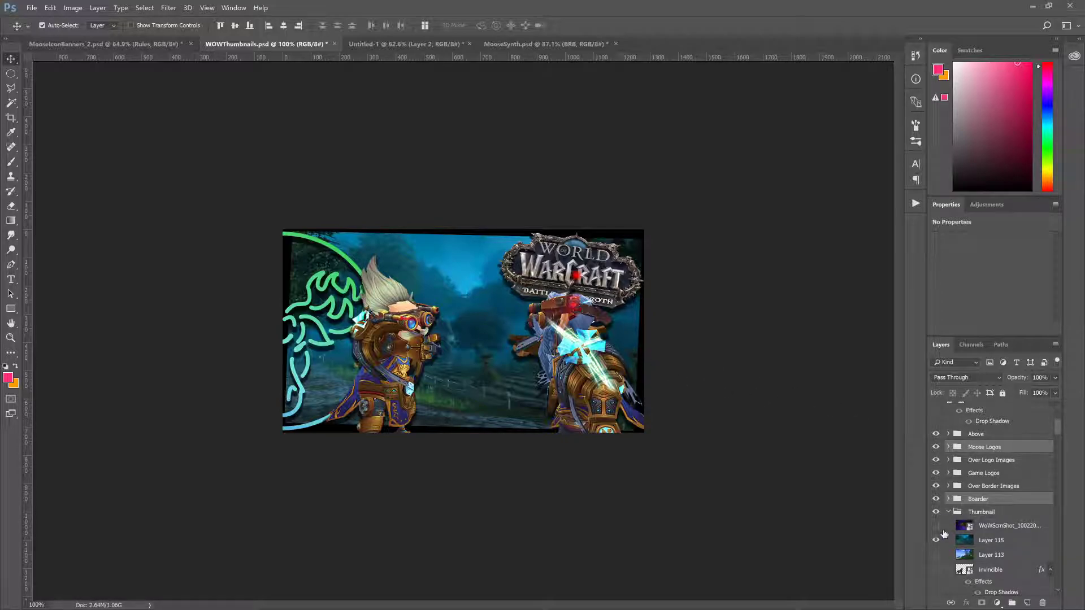
Step: Hide the Layer 115 background and the character layers inside the Above group, leaving the Above group collapsed
{"action": "left_click", "coordinate": [940, 540]}
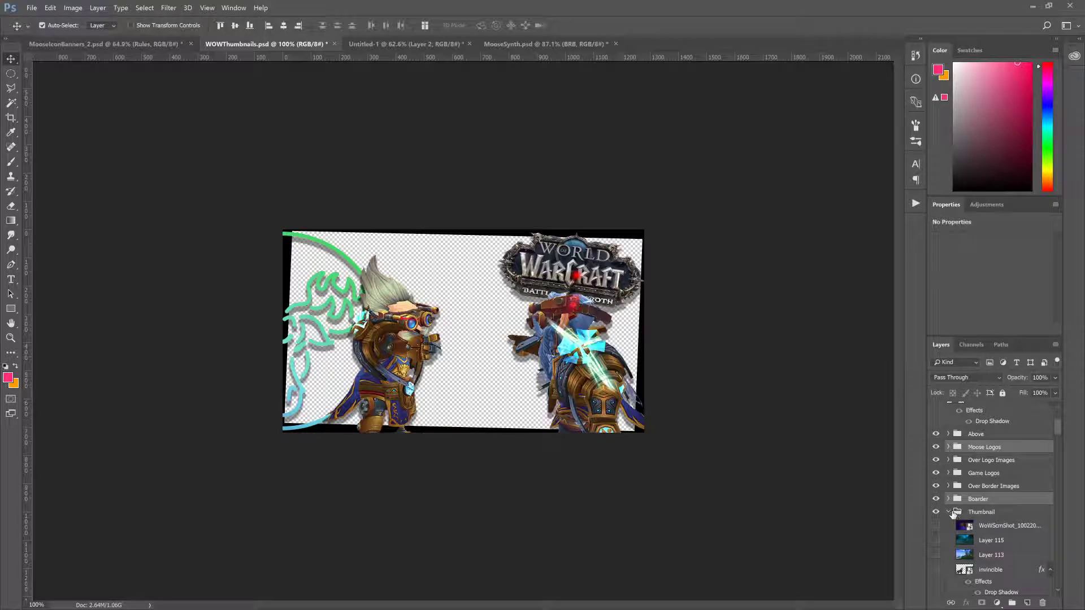
{"action": "scroll", "coordinate": [946, 514], "scroll_direction": "up", "scroll_amount": 3}
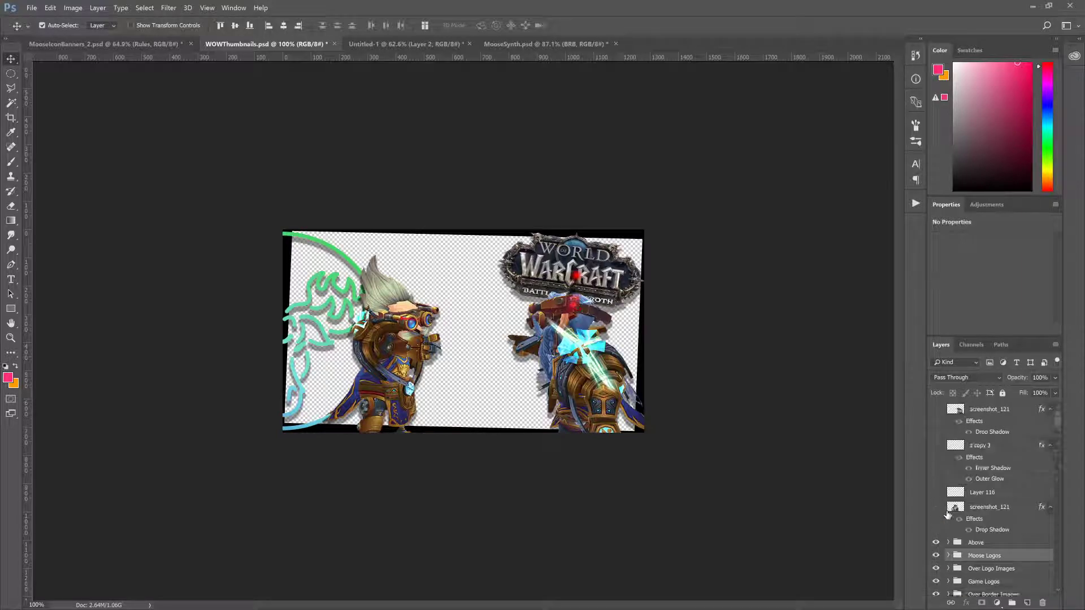
{"action": "left_click", "coordinate": [949, 544]}
{"action": "scroll", "coordinate": [950, 509], "scroll_direction": "down", "scroll_amount": 3}
{"action": "left_click", "coordinate": [936, 449]}
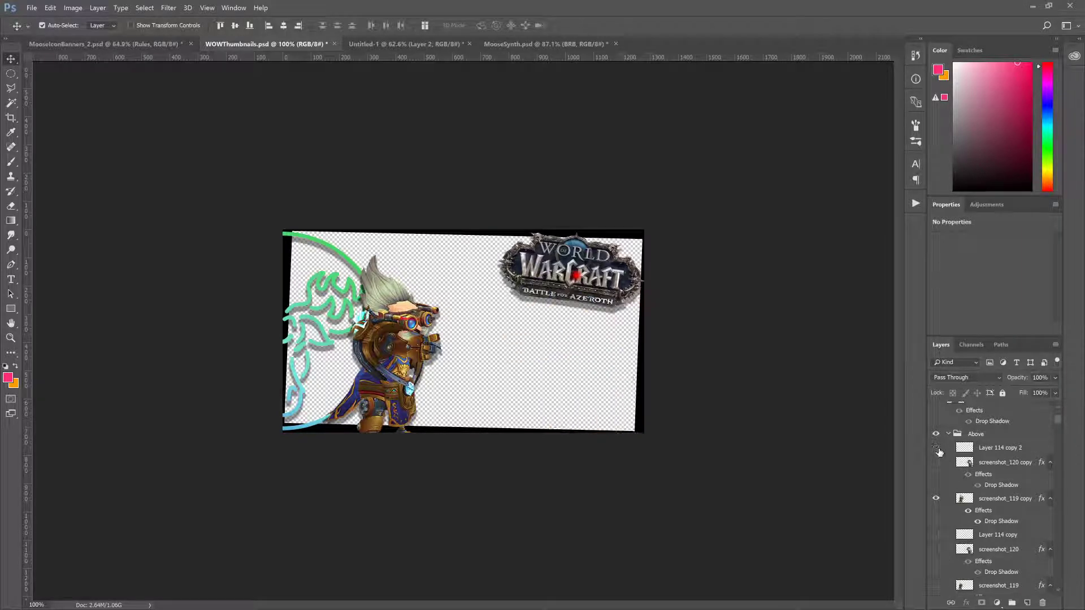
{"action": "left_click", "coordinate": [935, 498]}
{"action": "scroll", "coordinate": [960, 503], "scroll_direction": "down", "scroll_amount": 4}
{"action": "scroll", "coordinate": [996, 510], "scroll_direction": "up", "scroll_amount": 5}
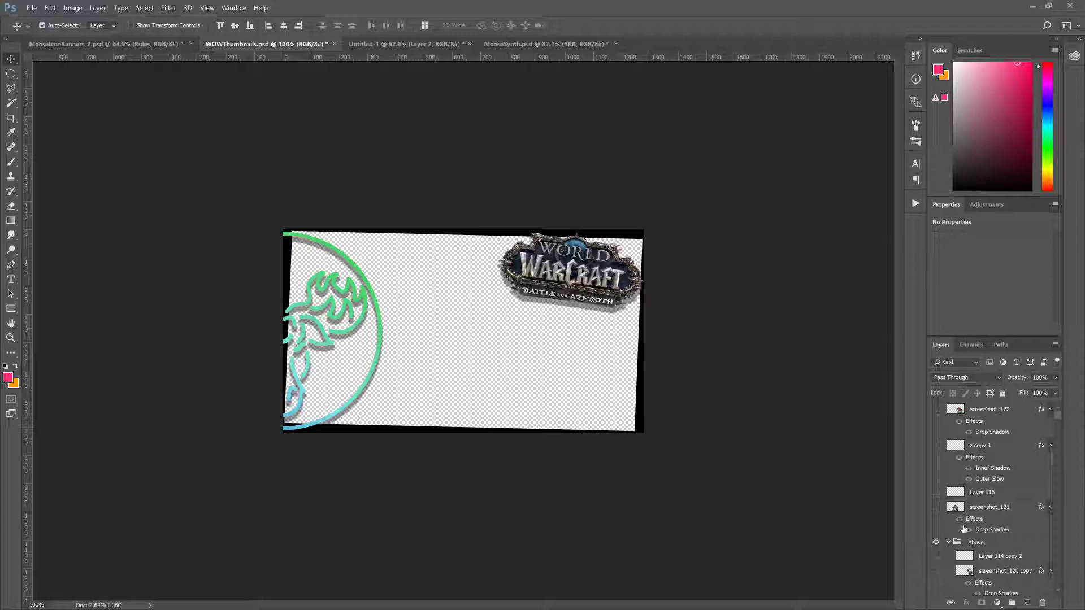
{"action": "left_click", "coordinate": [950, 543]}
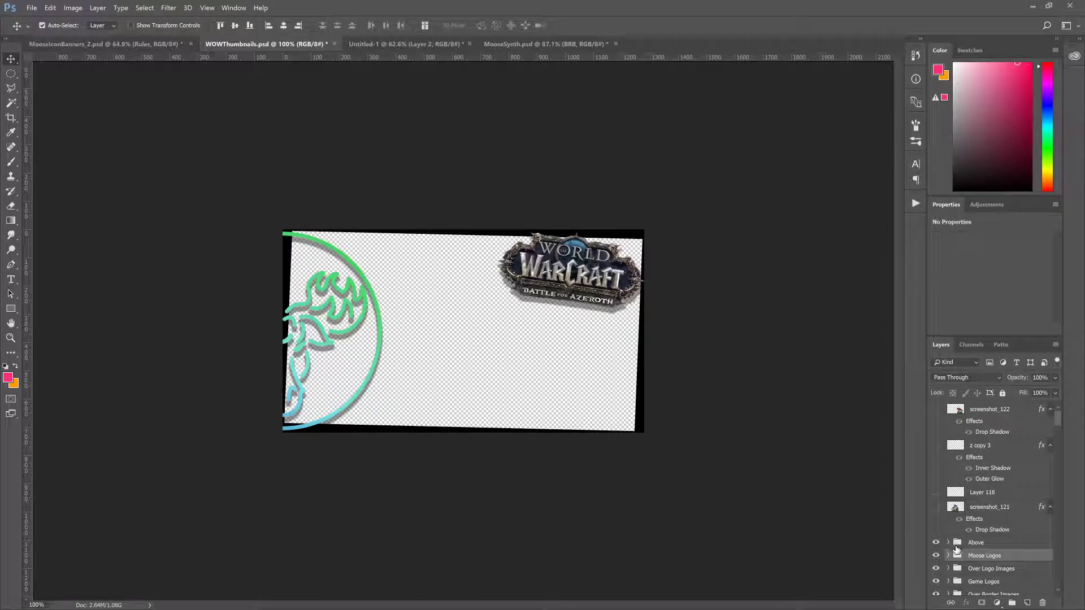
Step: Hide the World of Warcraft logo in the Game Logos group and briefly preview the alternative logos such as Layer 17
{"action": "left_click", "coordinate": [950, 582]}
{"action": "scroll", "coordinate": [960, 559], "scroll_direction": "down", "scroll_amount": 5}
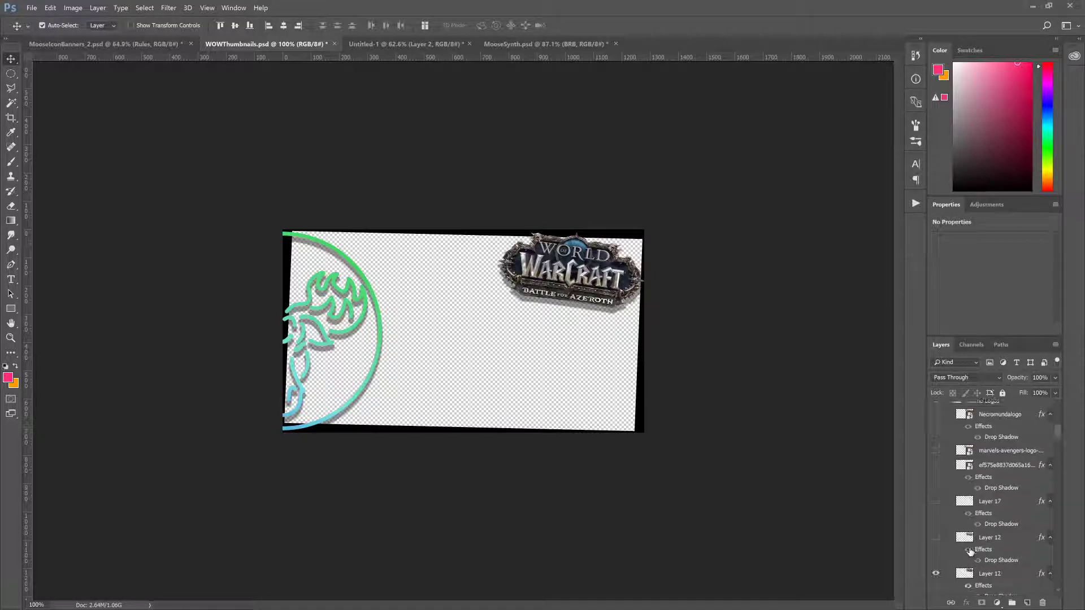
{"action": "left_click", "coordinate": [936, 539]}
{"action": "left_click", "coordinate": [935, 502]}
{"action": "left_click", "coordinate": [936, 501]}
{"action": "left_click", "coordinate": [935, 465]}
{"action": "left_click", "coordinate": [935, 465]}
Step: Preview the Marvel's Avengers and Necromundalogo layers one at a time, hide them again, and collapse the Game Logos group
{"action": "scroll", "coordinate": [936, 470], "scroll_direction": "up", "scroll_amount": 2}
{"action": "scroll", "coordinate": [936, 471], "scroll_direction": "up", "scroll_amount": 1}
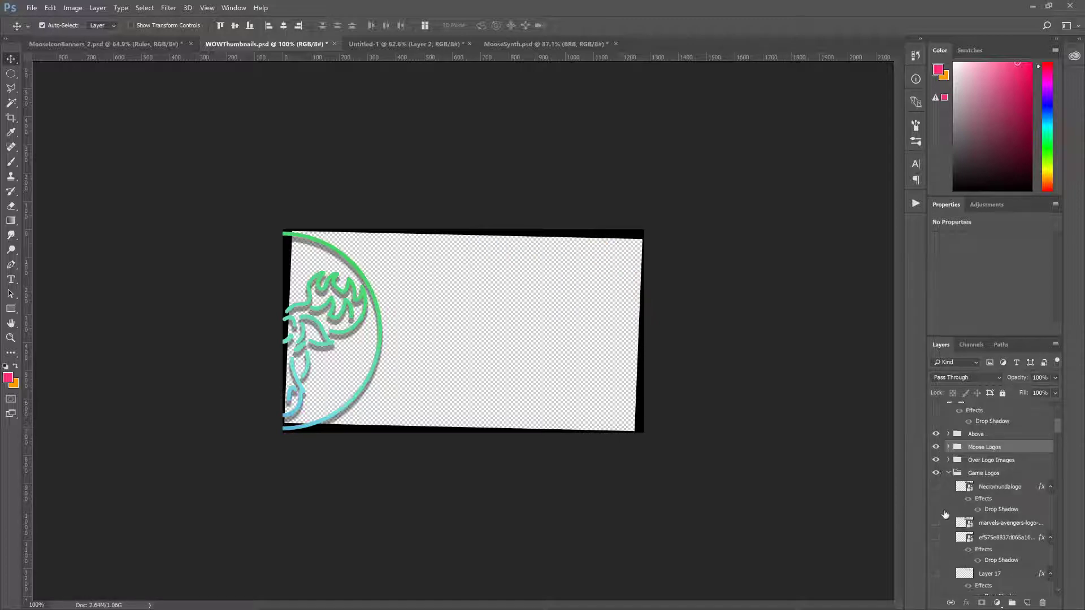
{"action": "left_click", "coordinate": [935, 522]}
{"action": "left_click", "coordinate": [936, 523]}
{"action": "left_click", "coordinate": [936, 487]}
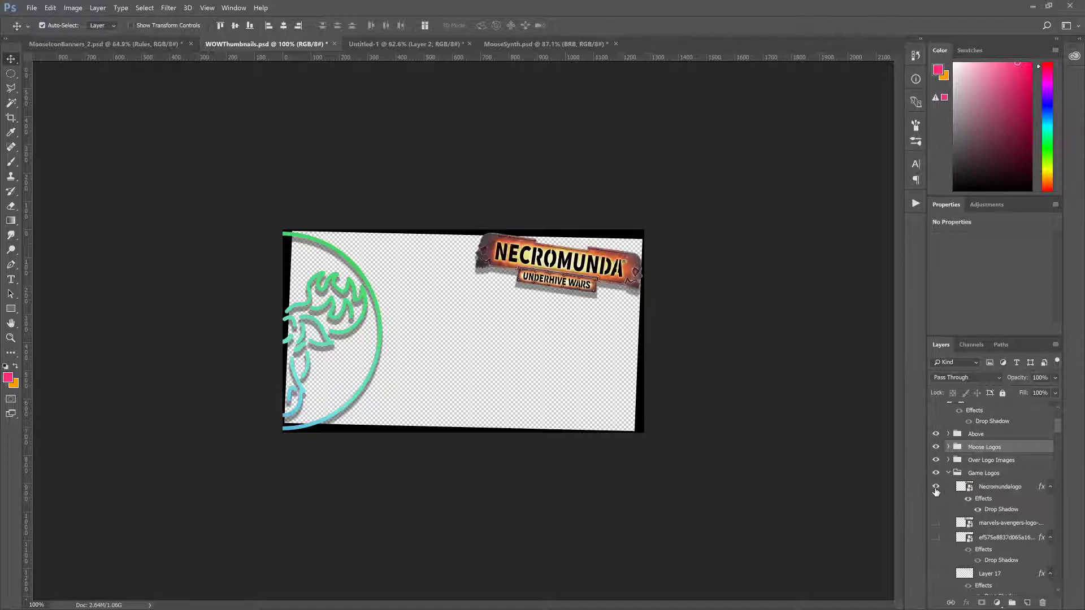
{"action": "left_click", "coordinate": [936, 489]}
{"action": "left_click", "coordinate": [948, 473]}
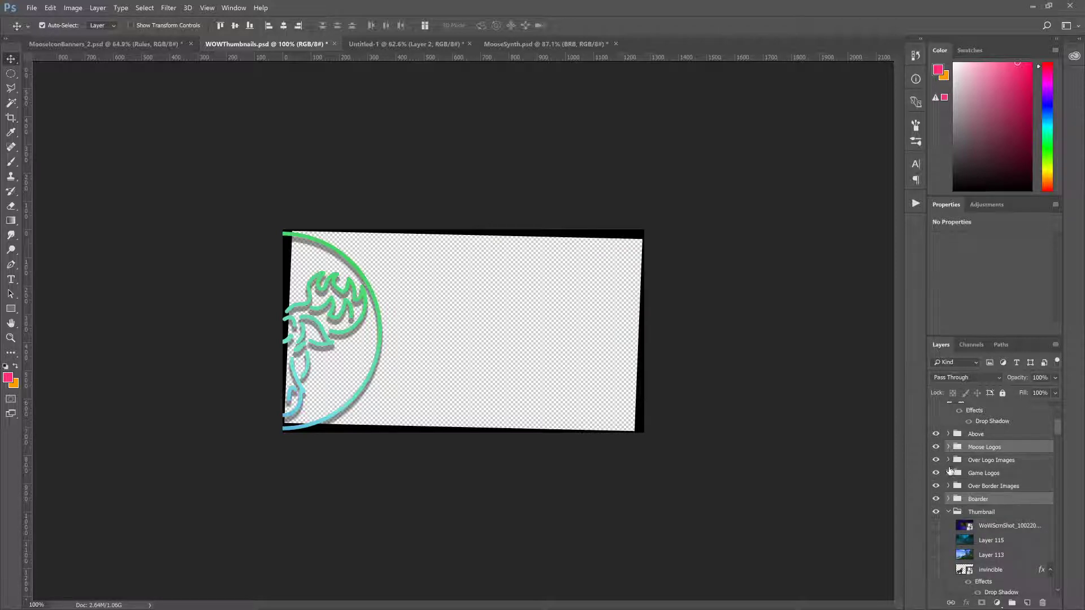
Step: Paste the copied Photoshop logo image above Necromundalogo and move its layer out of Game Logos to above the Above group
{"action": "left_click", "coordinate": [953, 473]}
{"action": "left_click", "coordinate": [948, 475]}
{"action": "left_click", "coordinate": [989, 488]}
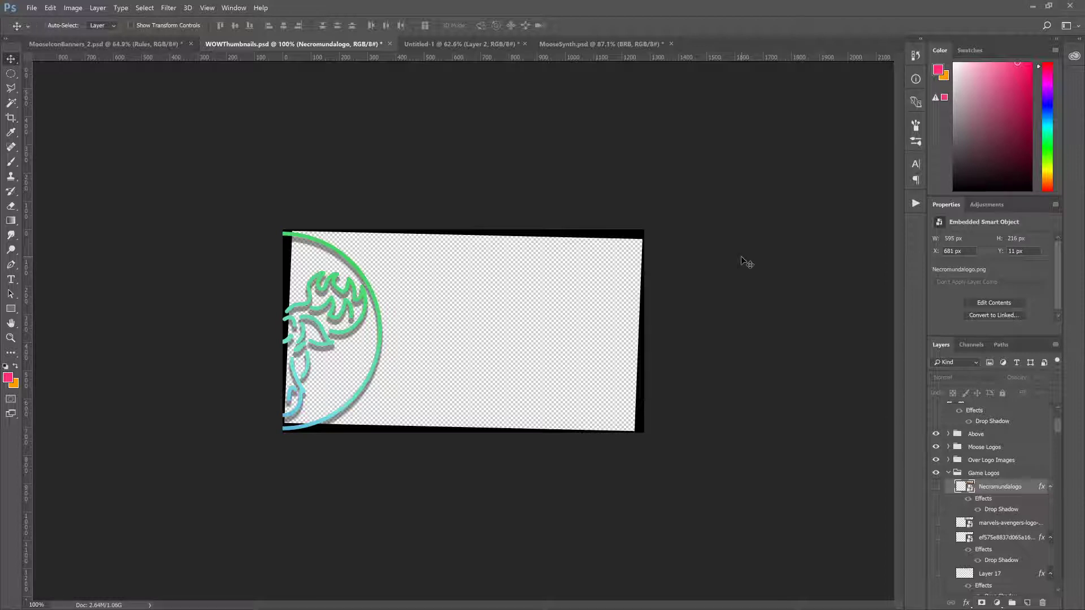
{"action": "key", "text": "ctrl+v"}
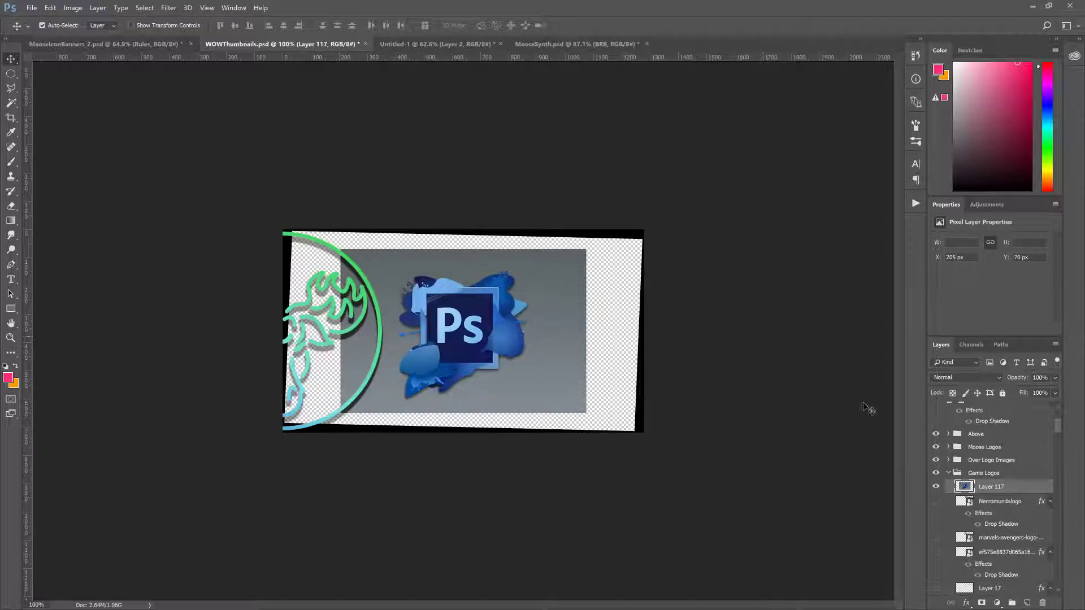
{"action": "scroll", "coordinate": [1011, 480], "scroll_direction": "up", "scroll_amount": 2}
{"action": "left_click_drag", "start_coordinate": [1018, 458], "coordinate": [1016, 454]}
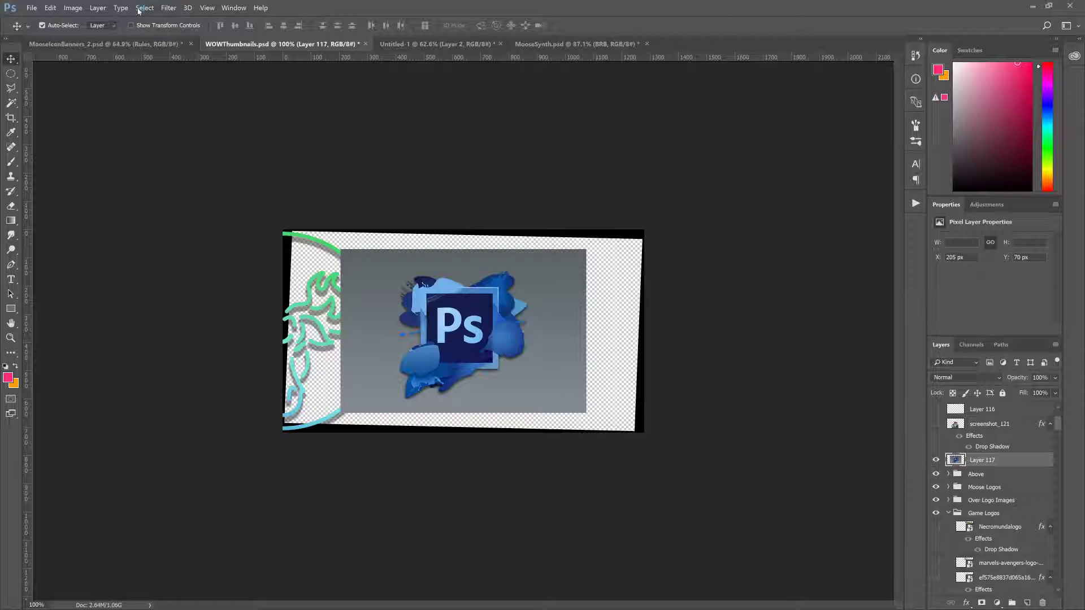
Step: Select the grey background around the Ps logo on Layer 117 by sampling its colour, and delete it
{"action": "key", "text": "i"}
{"action": "key", "text": "q"}
{"action": "left_click", "coordinate": [539, 269]}
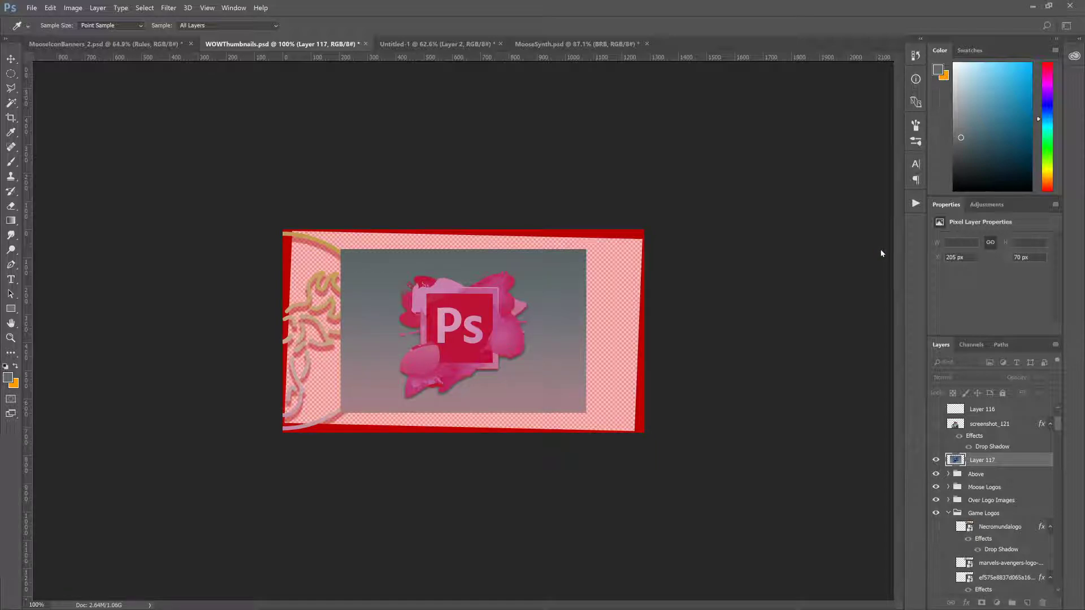
{"action": "key", "text": "v"}
{"action": "key", "text": "q"}
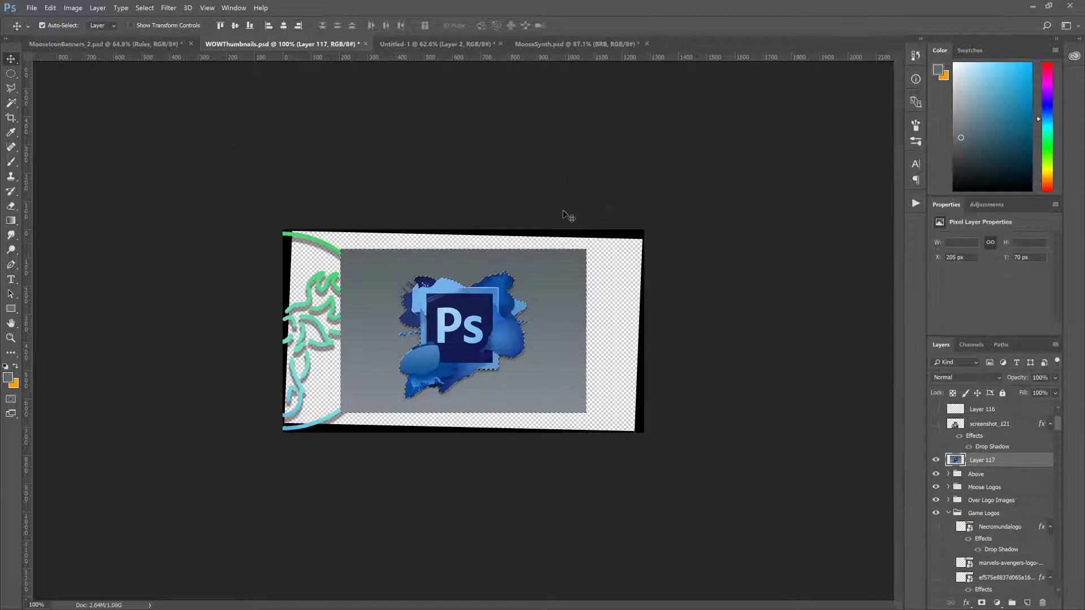
{"action": "key", "text": "Delete"}
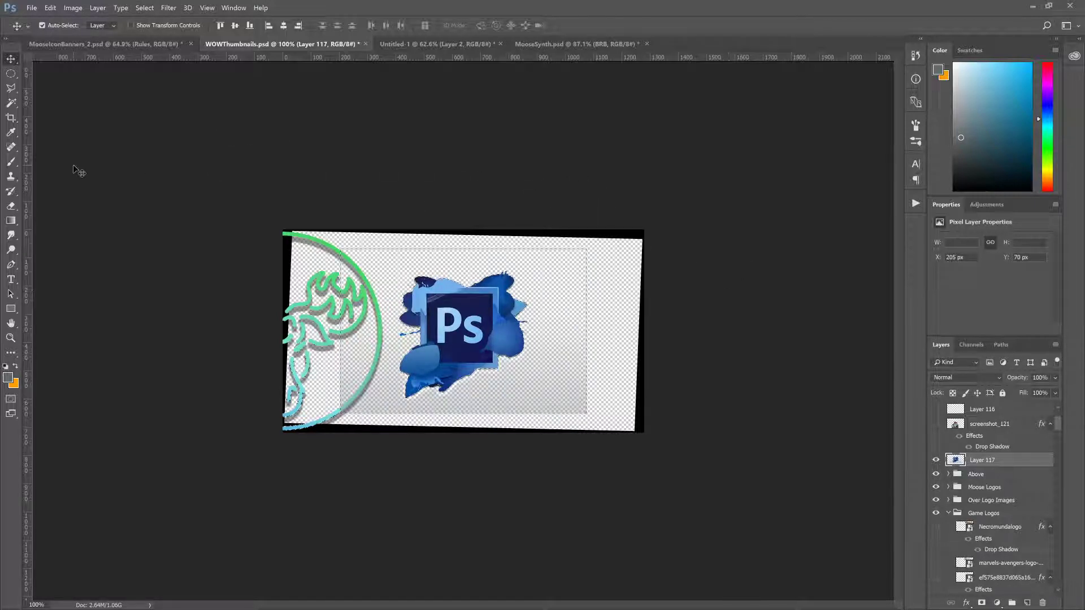
Step: Delete the leftover background haze on both sides of and below the Ps logo using rectangular marquee selections
{"action": "left_click", "coordinate": [11, 74]}
{"action": "key", "text": "ctrl+d"}
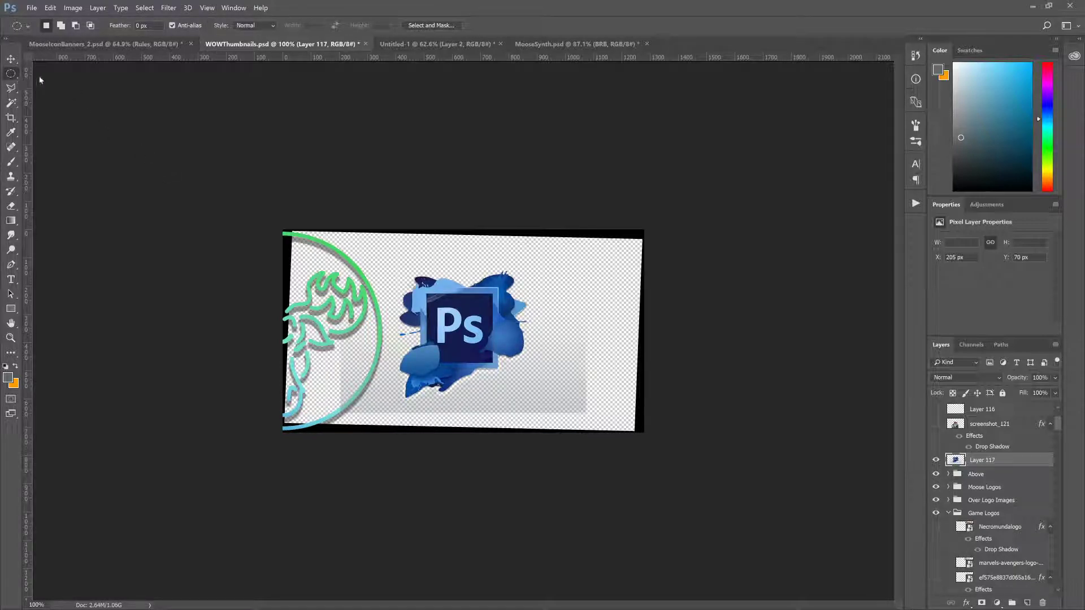
{"action": "key", "text": "shift+m"}
{"action": "left_click_drag", "start_coordinate": [255, 267], "coordinate": [396, 553]}
{"action": "left_click", "coordinate": [562, 516]}
{"action": "left_click_drag", "start_coordinate": [683, 254], "coordinate": [523, 574]}
{"action": "key", "text": "Delete"}
{"action": "key", "text": "ctrl+d"}
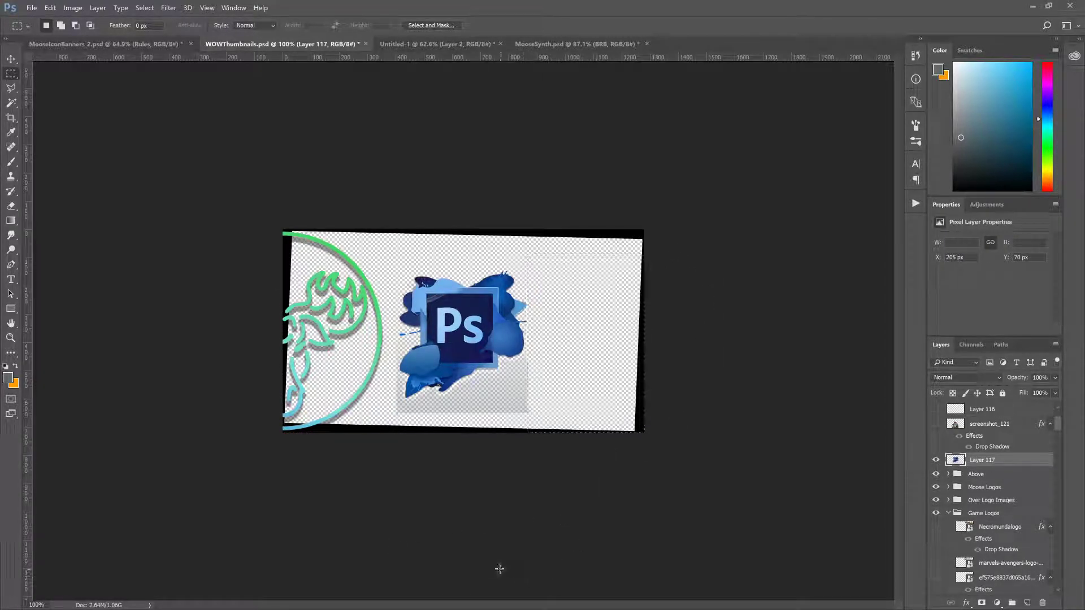
{"action": "left_click_drag", "start_coordinate": [512, 464], "coordinate": [564, 401]}
{"action": "key", "text": "Delete"}
{"action": "key", "text": "ctrl+d"}
Step: Select the remaining grey haze close around the Ps logo, delete it, and clear the selection
{"action": "left_click", "coordinate": [11, 102]}
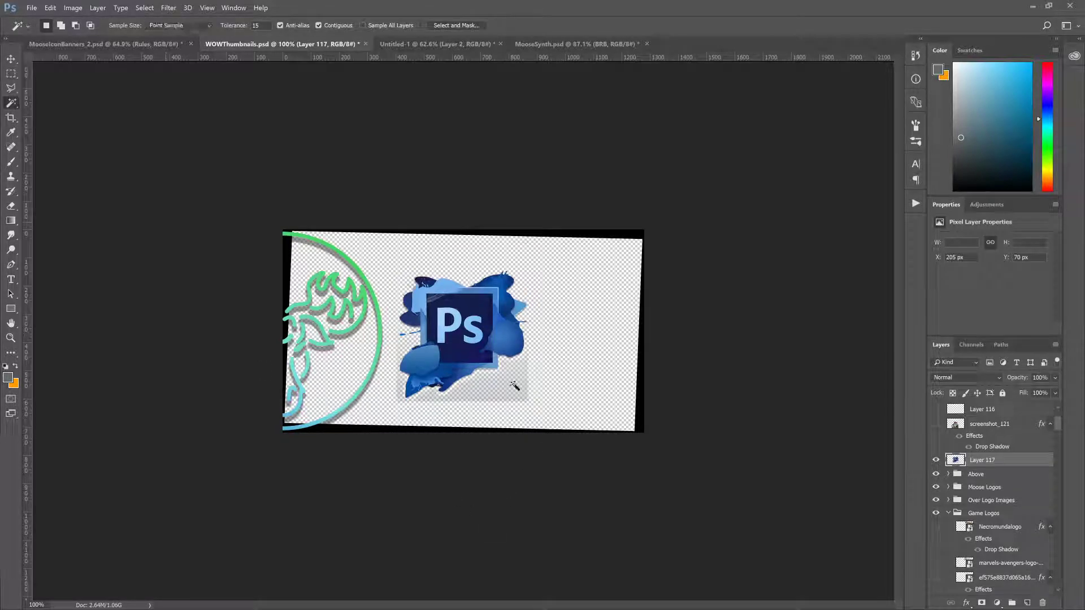
{"action": "left_click", "coordinate": [498, 392]}
{"action": "key", "text": "shift"}
{"action": "left_click", "coordinate": [239, 129]}
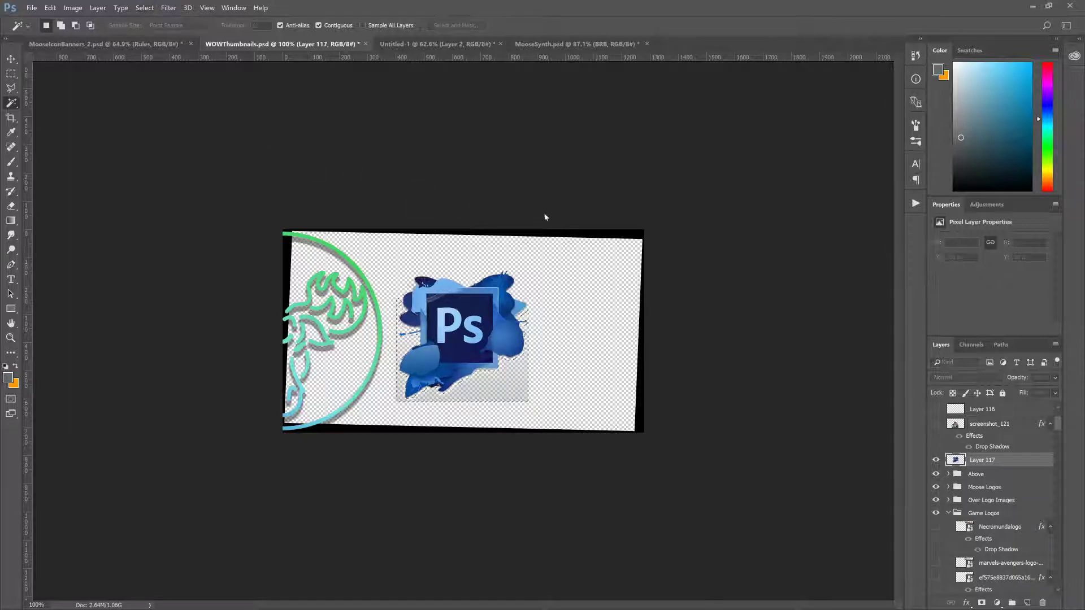
{"action": "left_click", "coordinate": [592, 203]}
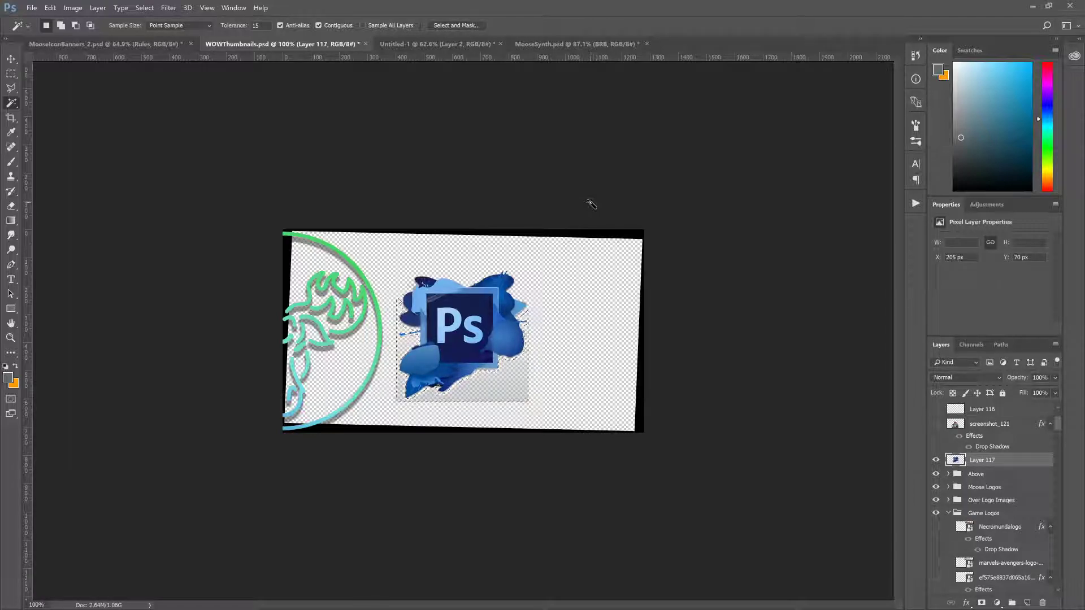
{"action": "key", "text": "Delete"}
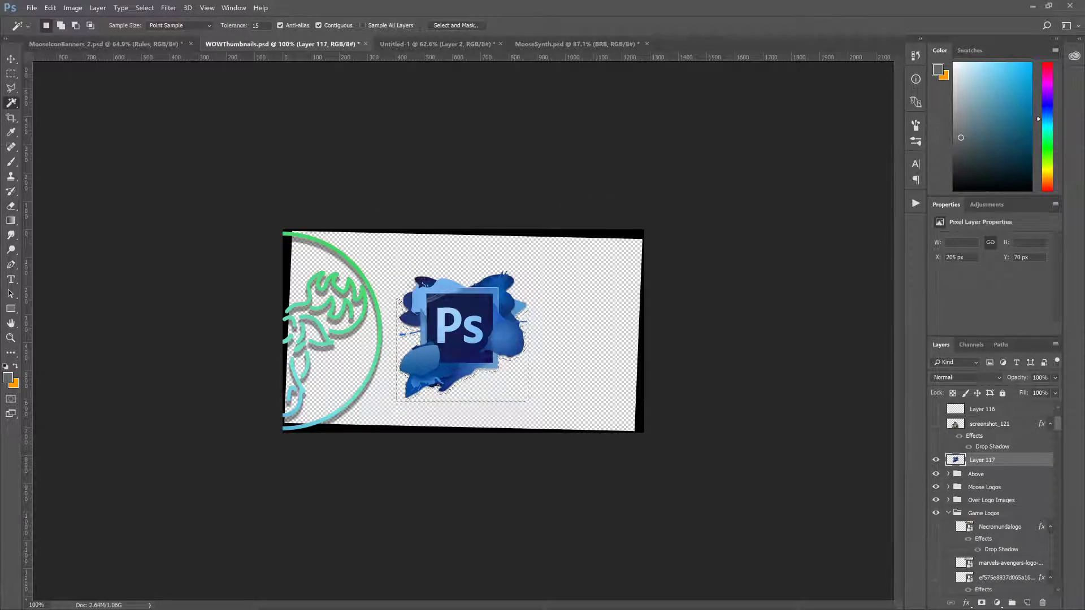
{"action": "left_click", "coordinate": [13, 75]}
{"action": "left_click", "coordinate": [131, 160]}
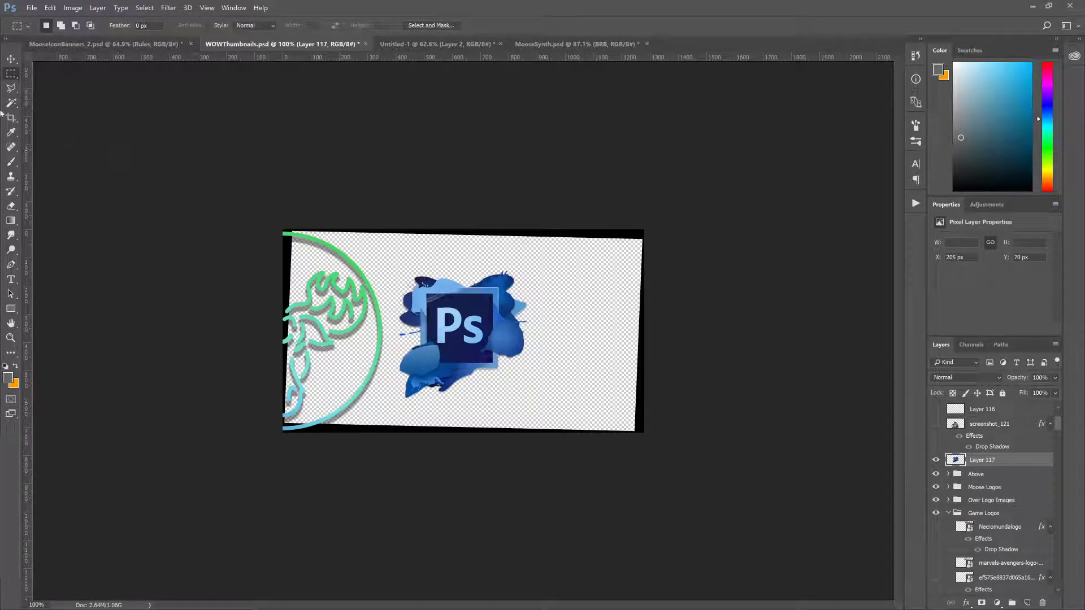
Step: Place the Ps logo in the thumbnail's upper-right corner, scaled to about 67.6% and rotated 6.78°
{"action": "left_click", "coordinate": [10, 58]}
{"action": "left_click_drag", "start_coordinate": [449, 327], "coordinate": [551, 294]}
{"action": "key", "text": "ctrl+t"}
{"action": "left_click_drag", "start_coordinate": [441, 376], "coordinate": [505, 336]}
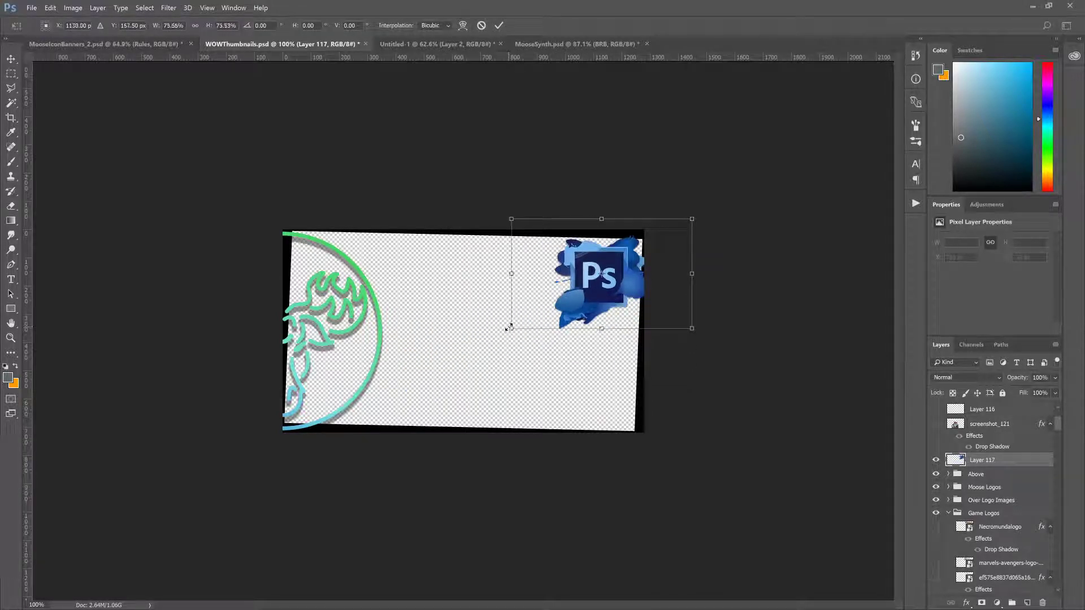
{"action": "left_click_drag", "start_coordinate": [714, 207], "coordinate": [730, 223]}
{"action": "left_click_drag", "start_coordinate": [620, 277], "coordinate": [613, 275]}
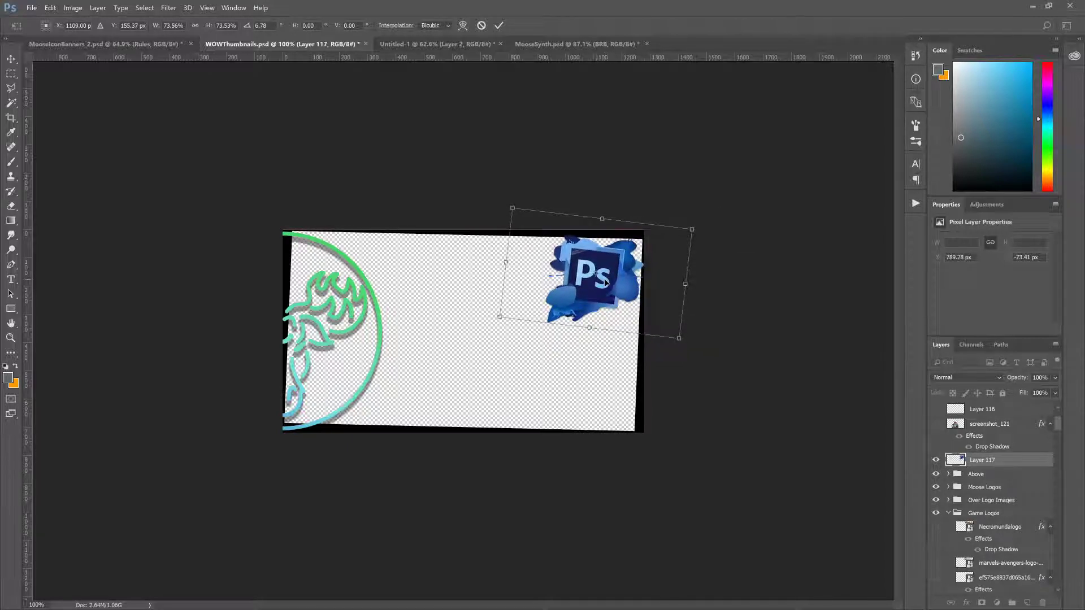
{"action": "left_click_drag", "start_coordinate": [499, 317], "coordinate": [515, 310]}
{"action": "left_click_drag", "start_coordinate": [619, 285], "coordinate": [604, 285]}
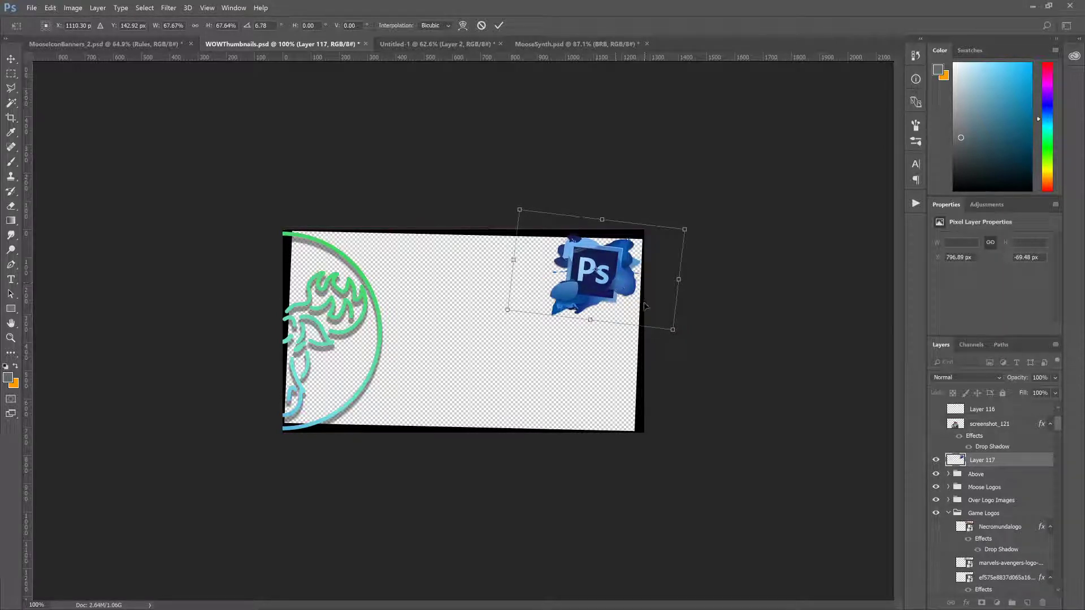
{"action": "key", "text": "Return"}
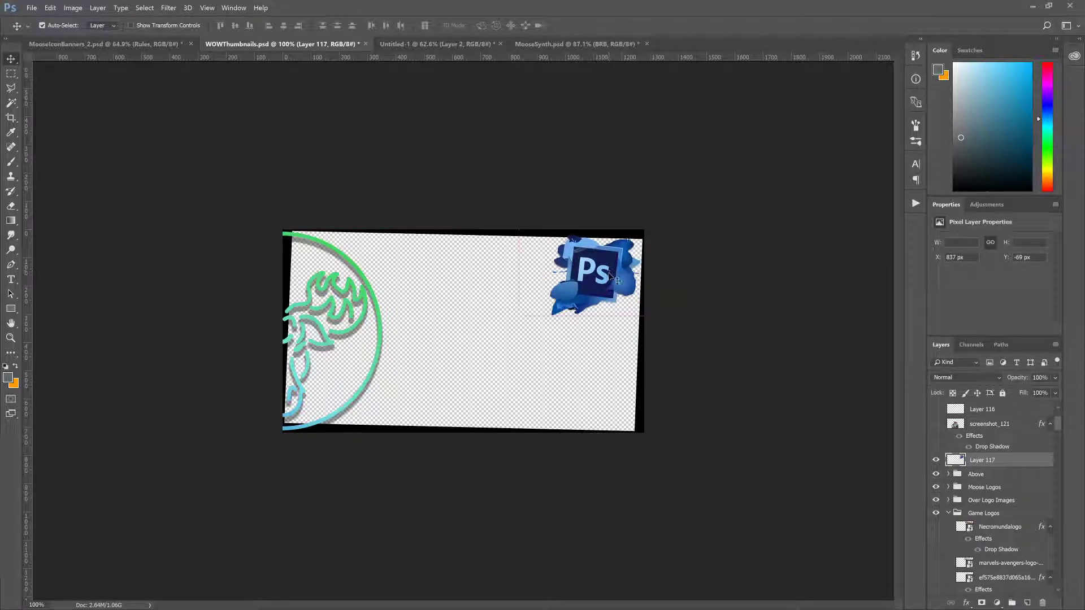
Step: Nudge the Ps logo 10 px up and 10 px right, to X 847 px and Y -79 px
{"action": "key", "text": "Up"}
{"action": "key", "text": "Up"}
{"action": "key", "text": "Up"}
{"action": "key", "text": "Up"}
{"action": "key", "text": "Up"}
{"action": "key", "text": "Up"}
{"action": "key", "text": "Up"}
{"action": "key", "text": "Up"}
{"action": "key", "text": "Up"}
{"action": "key", "text": "Right"}
{"action": "key", "text": "Right"}
{"action": "key", "text": "Right"}
{"action": "key", "text": "Right"}
{"action": "key", "text": "Right"}
{"action": "key", "text": "Right"}
{"action": "key", "text": "Right"}
{"action": "key", "text": "Right"}
{"action": "key", "text": "Right"}
{"action": "key", "text": "Right"}
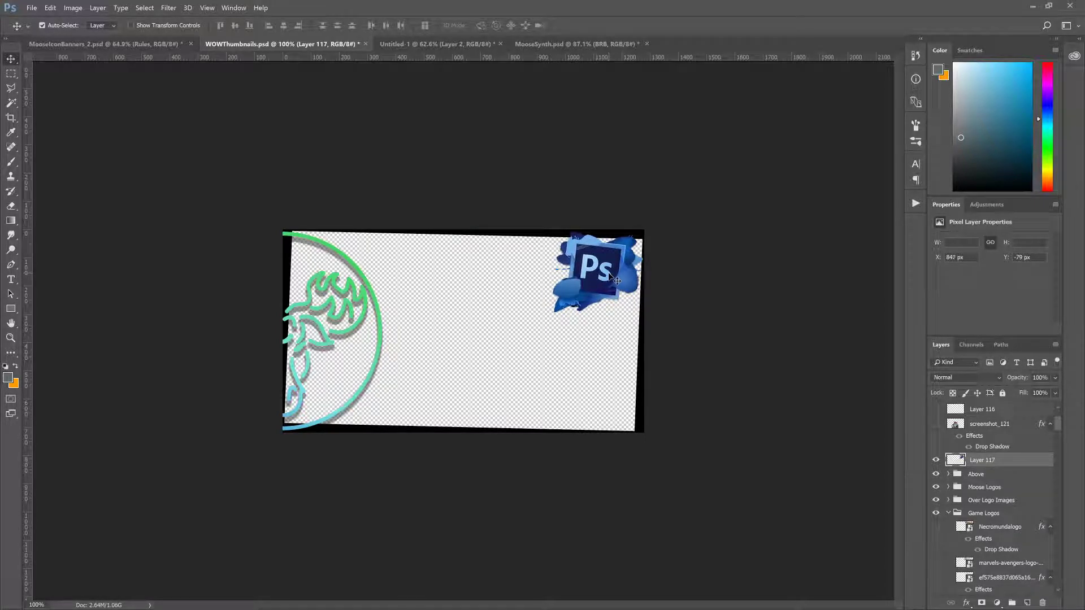
Step: Copy the Drop Shadow layer style from Necromundalogo and apply it to the Ps logo on Layer 117
{"action": "left_click", "coordinate": [1000, 527]}
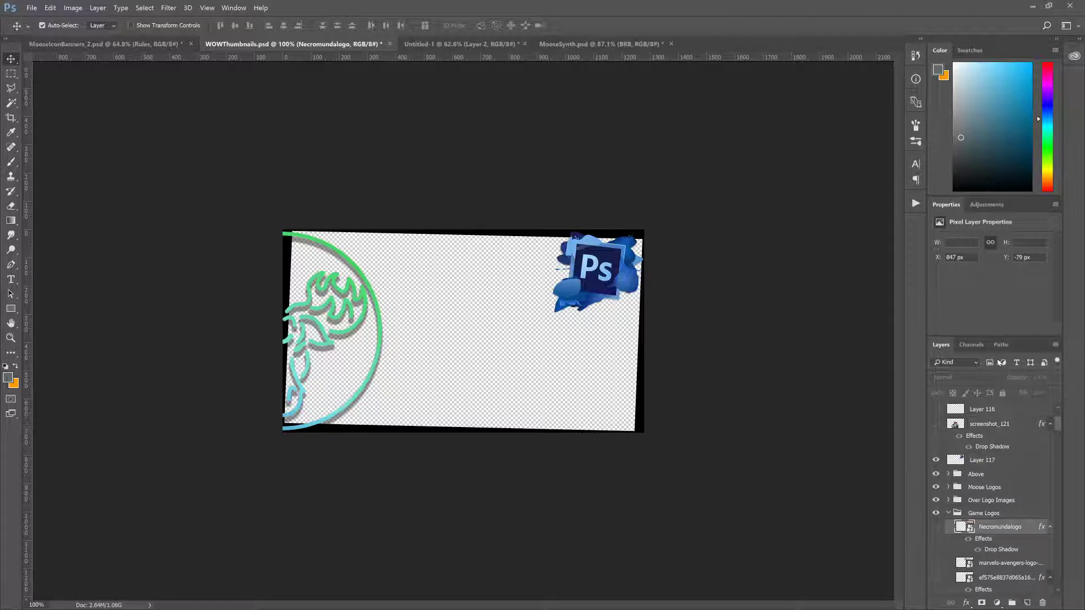
{"action": "left_click", "coordinate": [986, 463]}
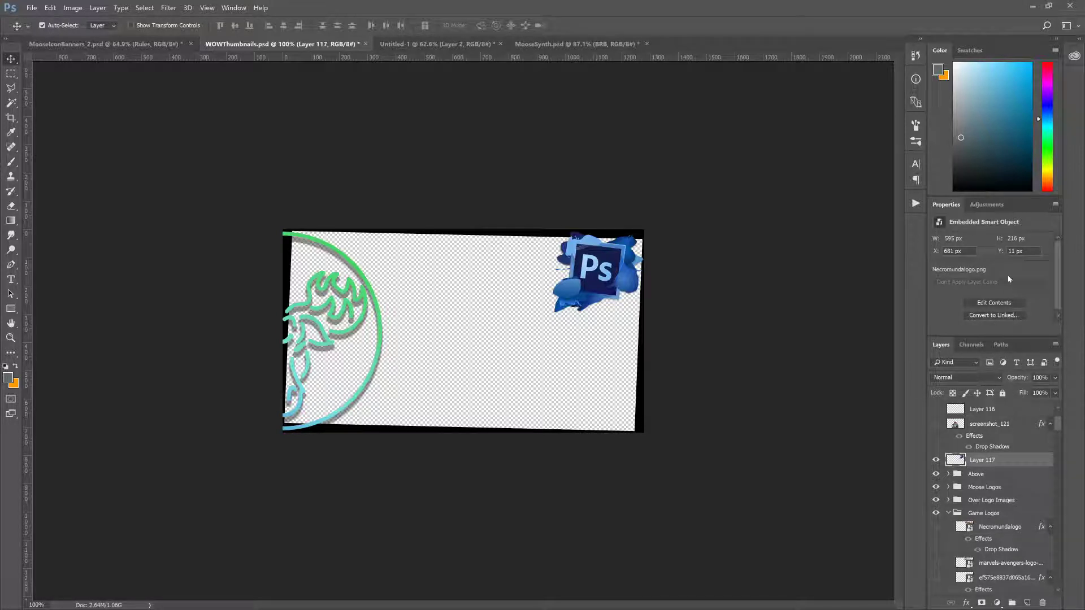
{"action": "left_click", "coordinate": [1004, 293]}
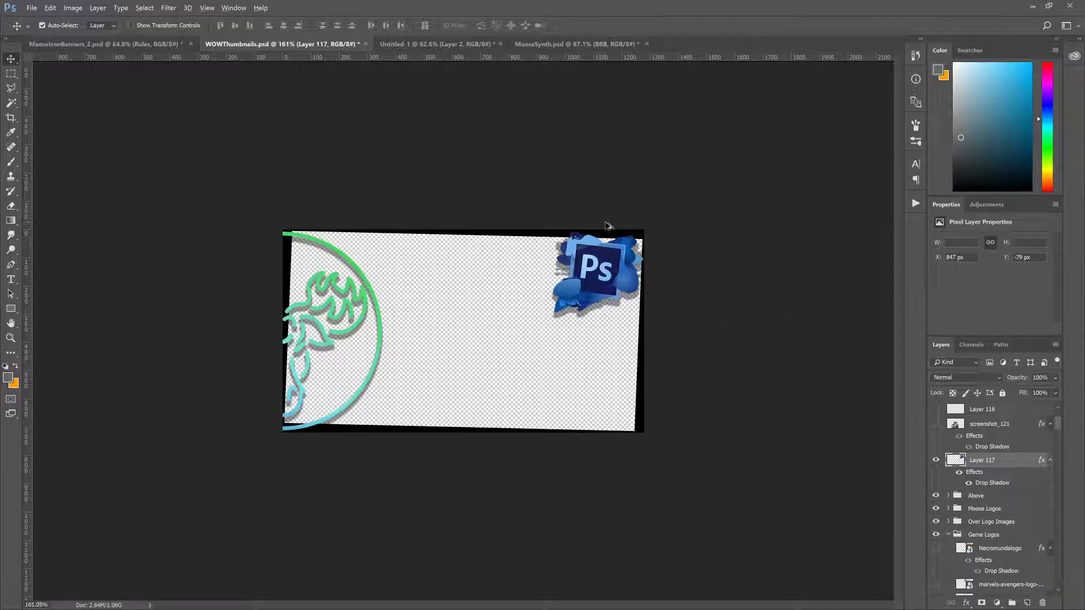
Step: Erase the stray specks along the left edge of the Ps logo on Layer 117 using a 35 px Eraser
{"action": "scroll", "coordinate": [607, 226], "scroll_direction": "up", "scroll_amount": 11}
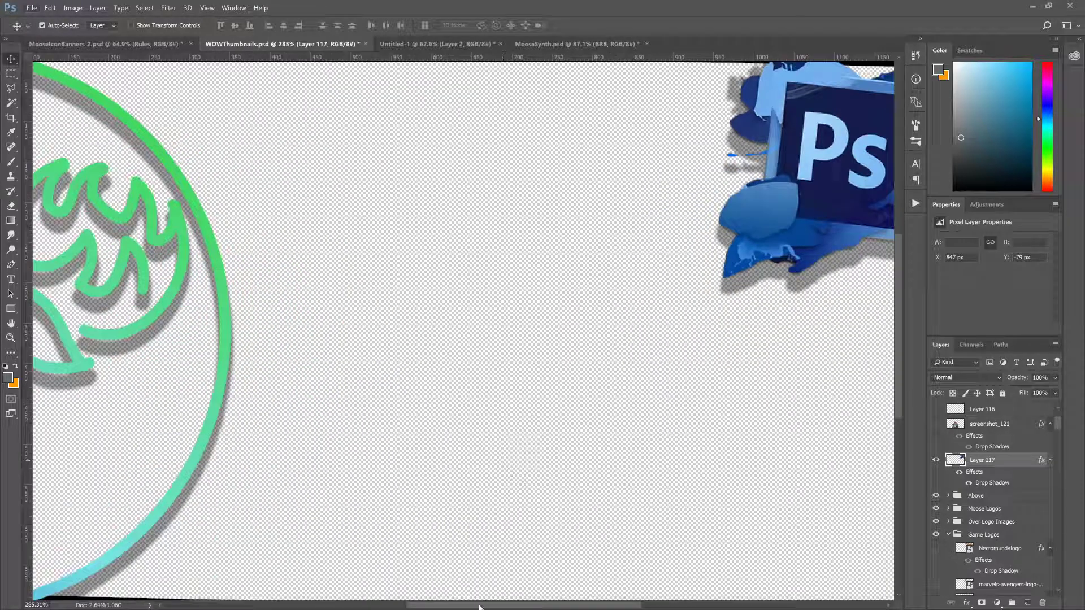
{"action": "scroll", "coordinate": [614, 285], "scroll_direction": "right", "scroll_amount": 10}
{"action": "scroll", "coordinate": [569, 333], "scroll_direction": "up", "scroll_amount": 3}
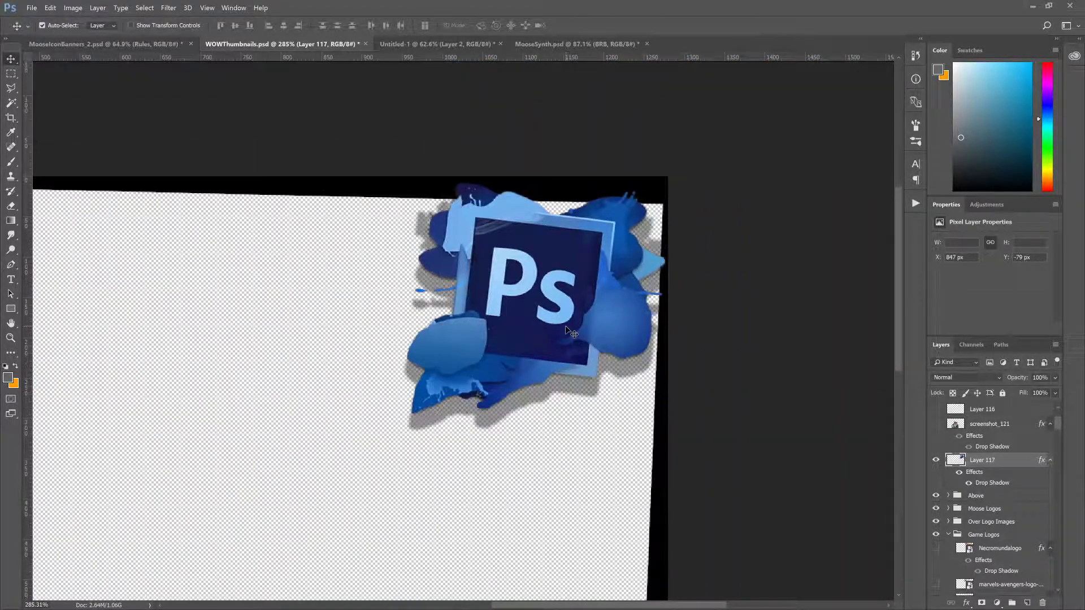
{"action": "left_click", "coordinate": [11, 206]}
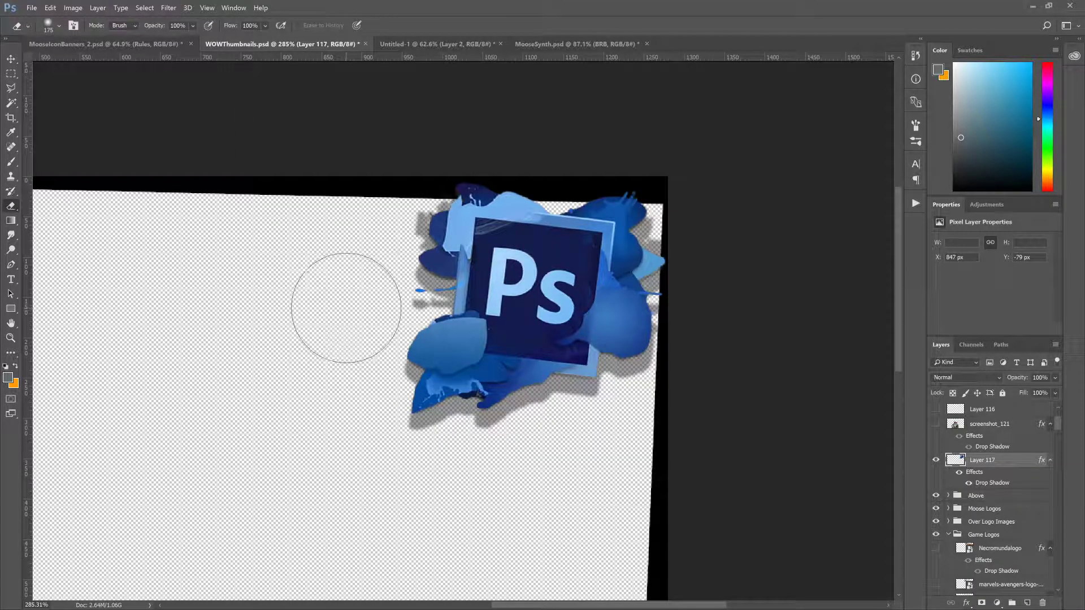
{"action": "key", "text": "Delete"}
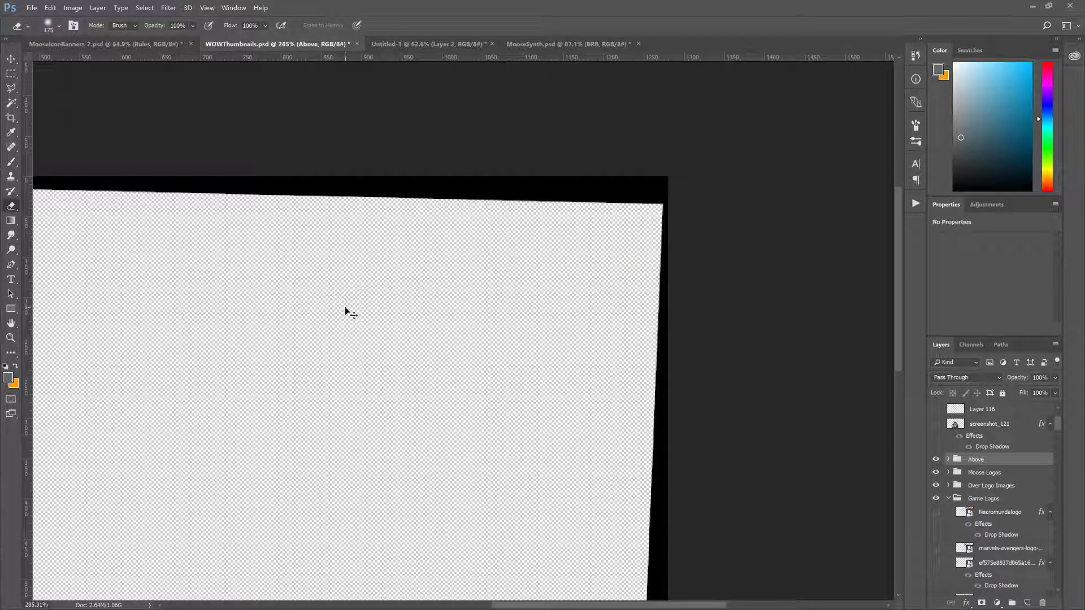
{"action": "key", "text": "ctrl+z"}
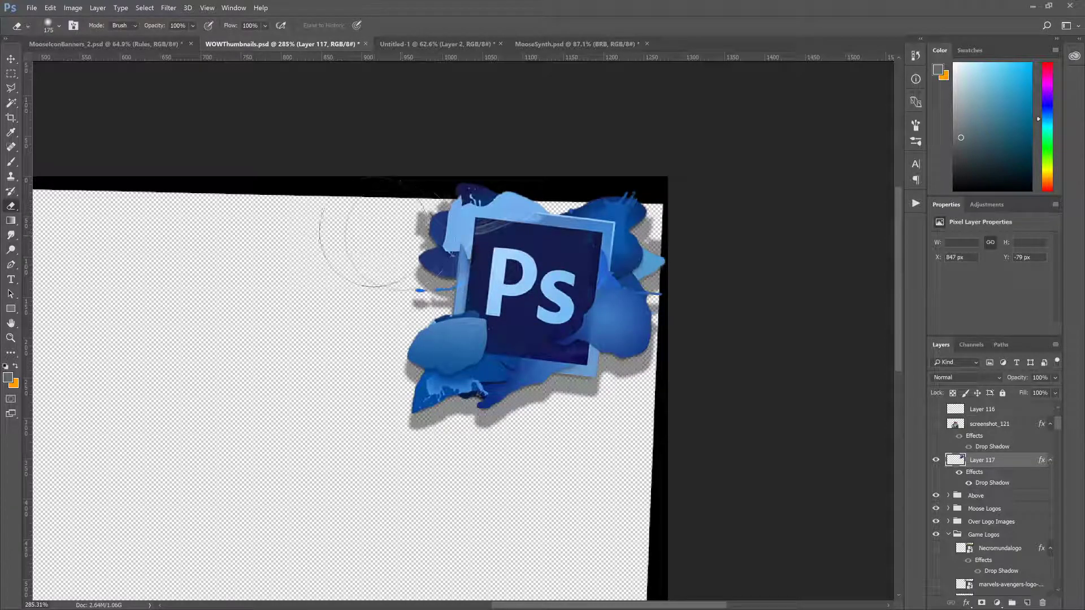
{"action": "key", "text": "bracketleft"}
{"action": "key", "text": "bracketleft"}
{"action": "key", "text": "bracketleft"}
{"action": "key", "text": "bracketleft"}
{"action": "key", "text": "bracketleft"}
{"action": "key", "text": "bracketleft"}
{"action": "key", "text": "bracketleft"}
{"action": "key", "text": "bracketleft"}
{"action": "key", "text": "bracketleft"}
{"action": "key", "text": "bracketleft"}
{"action": "key", "text": "bracketleft"}
{"action": "key", "text": "bracketleft"}
{"action": "key", "text": "bracketleft"}
{"action": "key", "text": "bracketleft"}
{"action": "key", "text": "bracketleft"}
{"action": "key", "text": "bracketleft"}
{"action": "mouse_move", "coordinate": [415, 209]}
{"action": "left_mouse_down"}
{"action": "mouse_move", "coordinate": [410, 232]}
{"action": "mouse_move", "coordinate": [441, 192]}
{"action": "mouse_move", "coordinate": [442, 204]}
{"action": "mouse_move", "coordinate": [436, 191]}
{"action": "left_mouse_up"}
{"action": "mouse_move", "coordinate": [373, 248]}
{"action": "left_mouse_down"}
{"action": "mouse_move", "coordinate": [371, 287]}
{"action": "mouse_move", "coordinate": [387, 311]}
{"action": "mouse_move", "coordinate": [389, 294]}
{"action": "mouse_move", "coordinate": [423, 297]}
{"action": "left_mouse_up"}
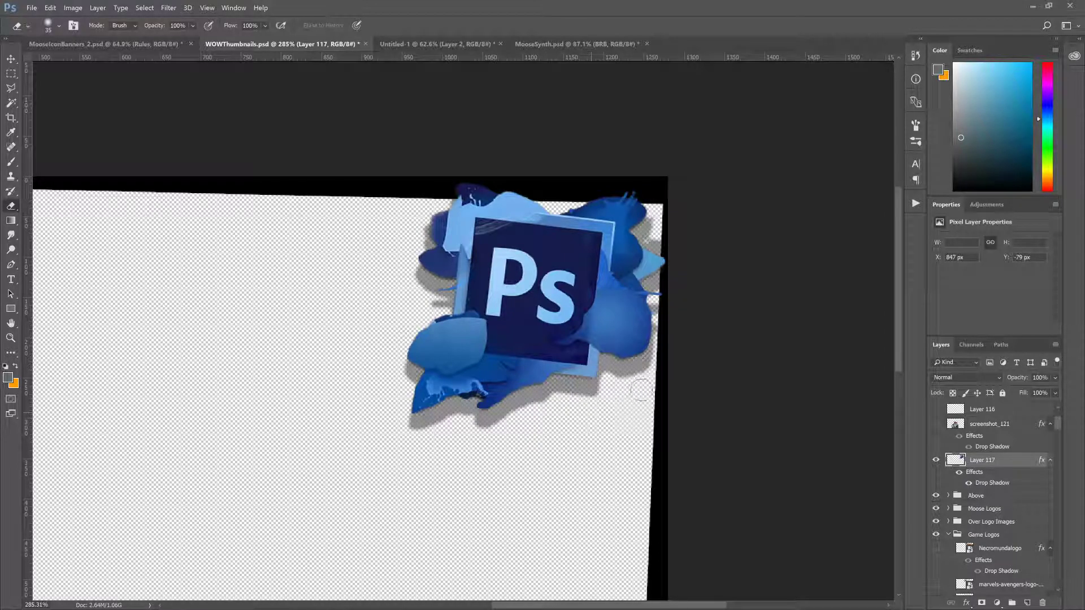
Step: Turn on the Other Games adjustment layer in the Moose Logos group to recolour the moose logo
{"action": "scroll", "coordinate": [326, 331], "scroll_direction": "down", "scroll_amount": 5}
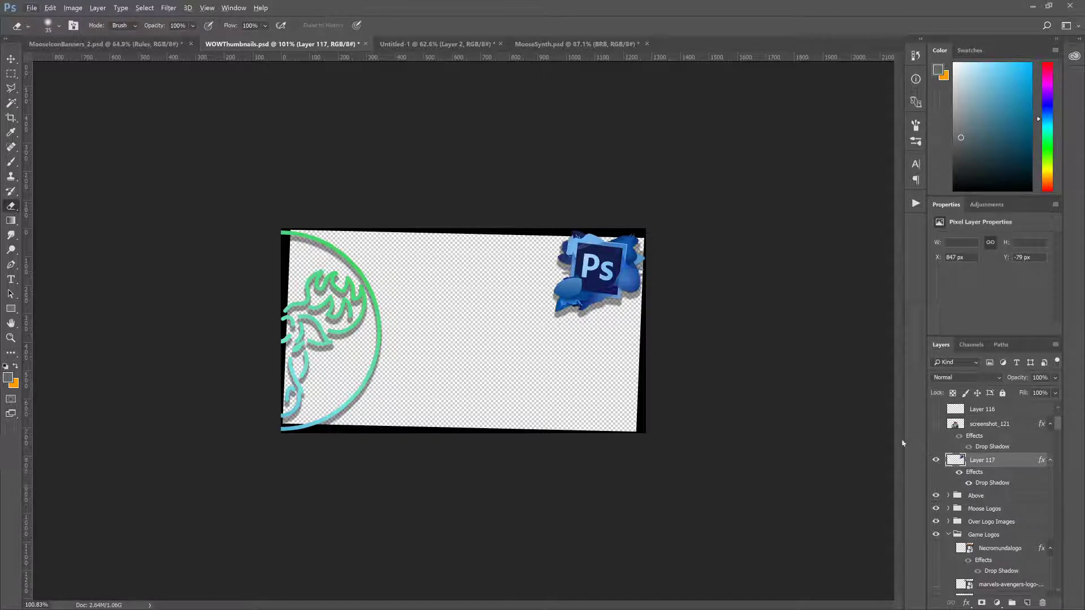
{"action": "scroll", "coordinate": [983, 473], "scroll_direction": "up", "scroll_amount": 3}
{"action": "scroll", "coordinate": [983, 473], "scroll_direction": "down", "scroll_amount": 5}
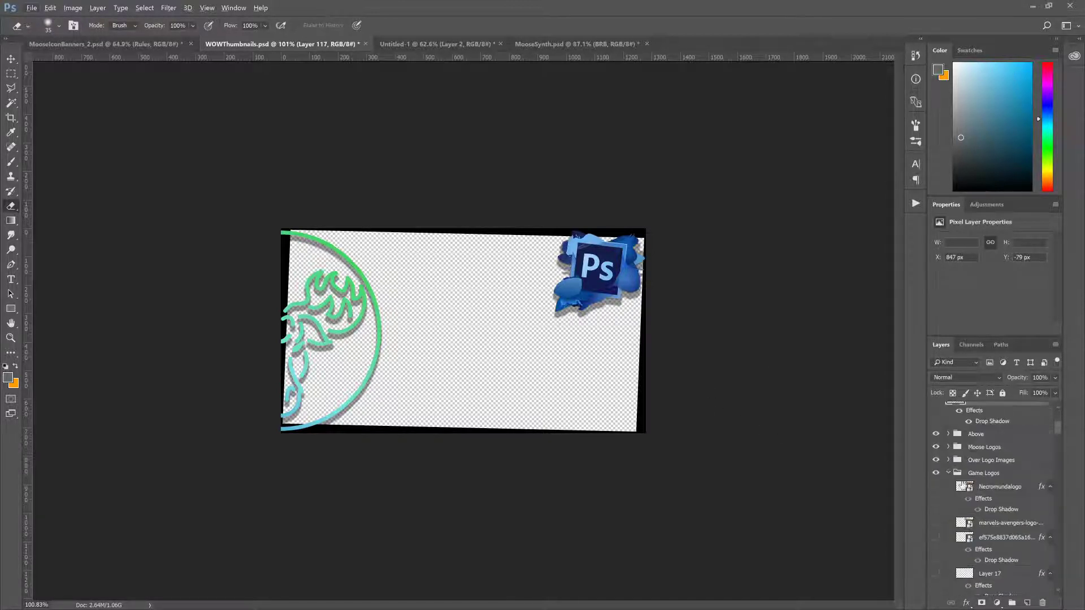
{"action": "left_click", "coordinate": [948, 446]}
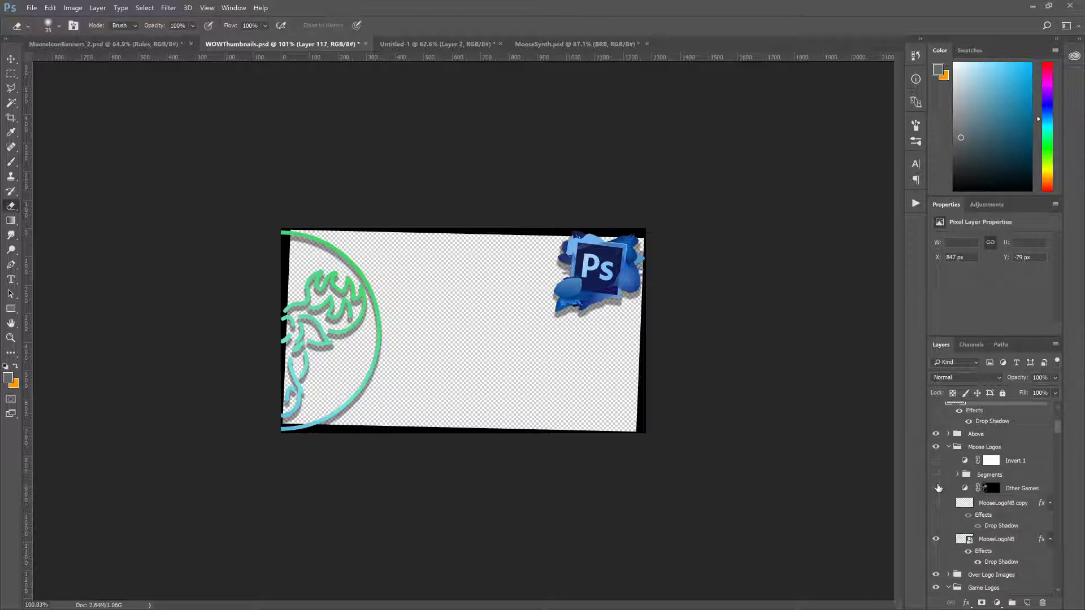
{"action": "left_click", "coordinate": [936, 489]}
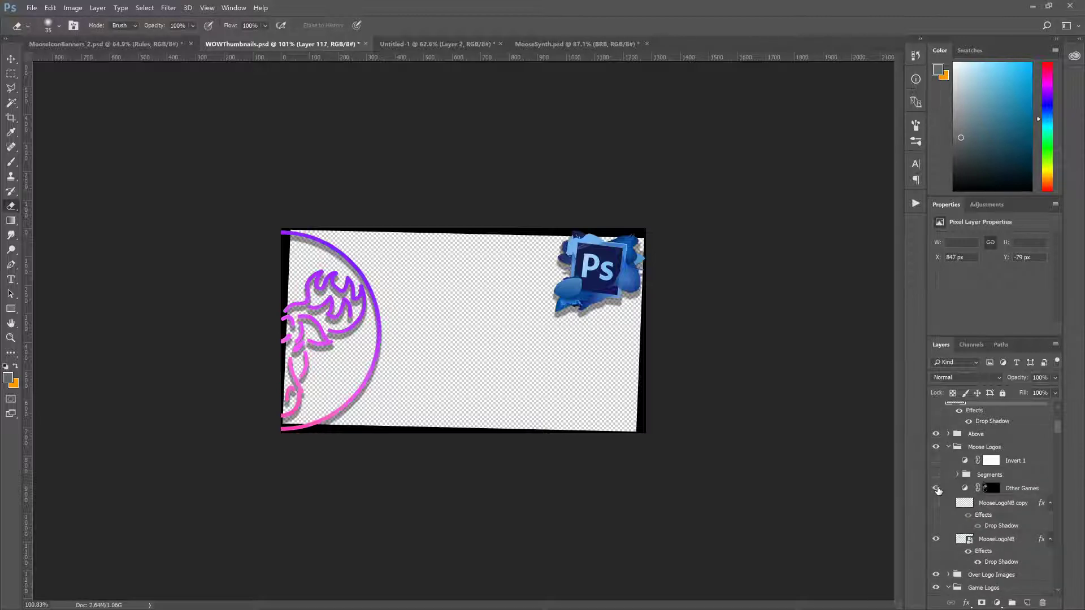
{"action": "left_click", "coordinate": [949, 447]}
{"action": "scroll", "coordinate": [1018, 547], "scroll_direction": "down", "scroll_amount": 3}
{"action": "scroll", "coordinate": [1018, 547], "scroll_direction": "up", "scroll_amount": 3}
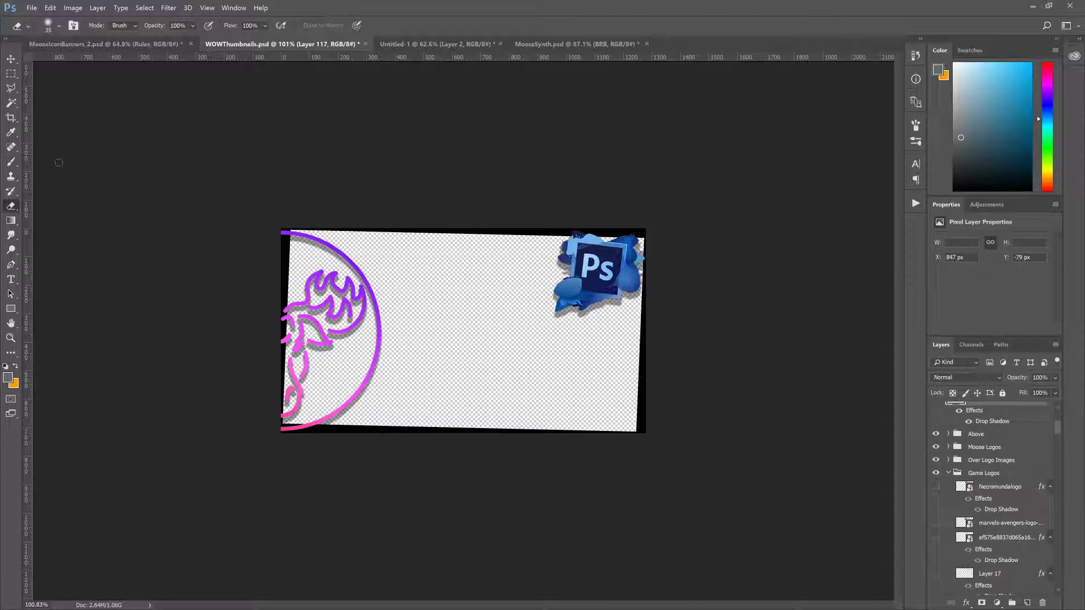
Step: Display the Schedule banner in MooseIconBanners_2.psd with no layer selected for a screen capture, and return to WOWThumbnails.psd
{"action": "left_click", "coordinate": [84, 44]}
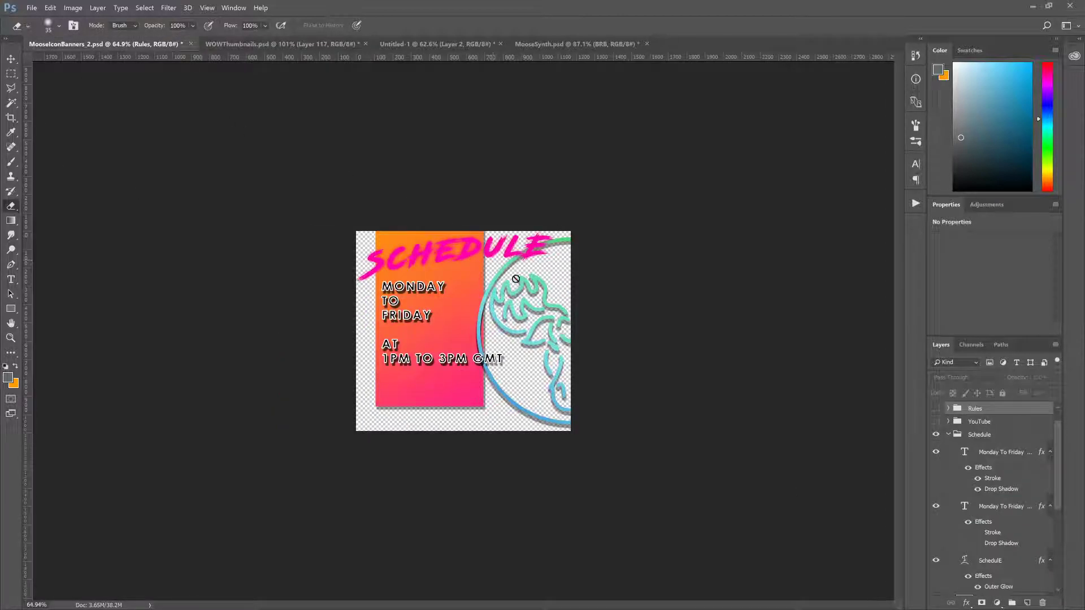
{"action": "left_click", "coordinate": [11, 58]}
{"action": "left_click", "coordinate": [266, 208]}
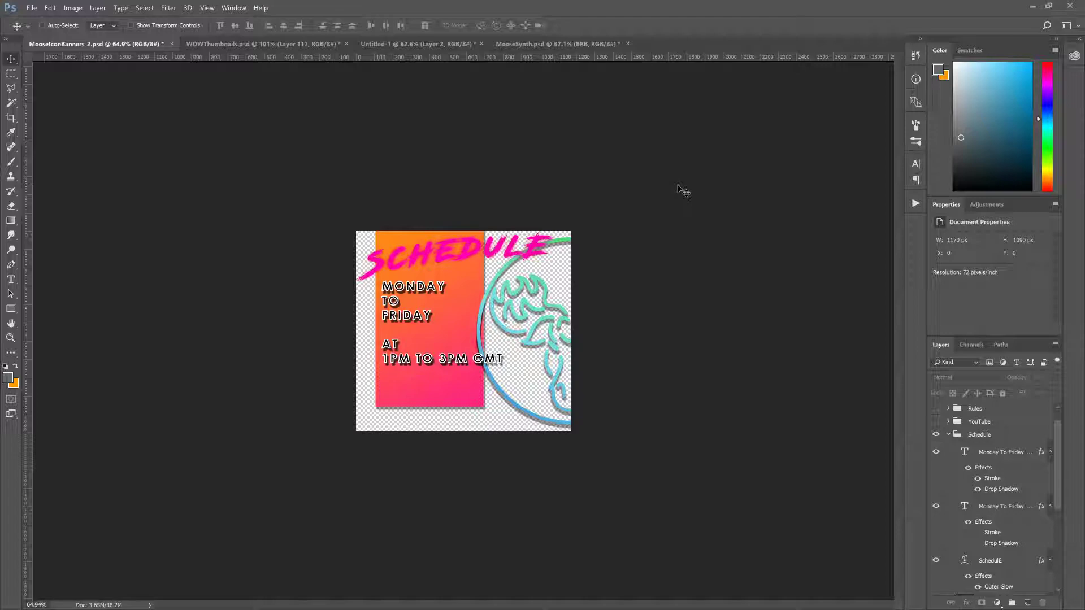
{"action": "left_click", "coordinate": [217, 45]}
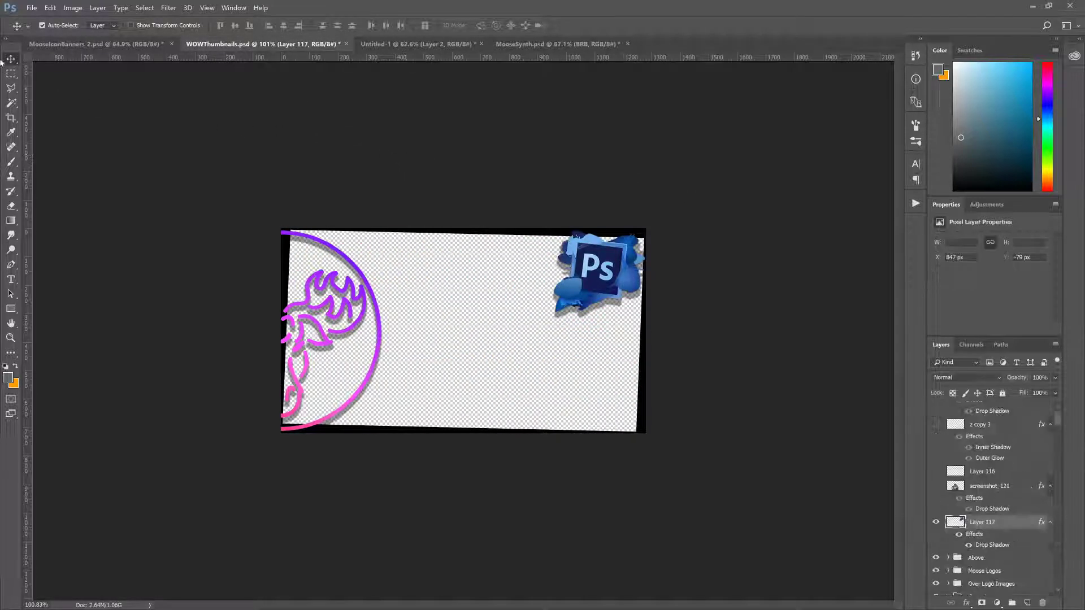
Step: Paste the Schedule banner screen capture as a new layer, scale it to about 58.1%, and place it at the top of the Thumbnail group
{"action": "scroll", "coordinate": [983, 483], "scroll_direction": "down", "scroll_amount": 5}
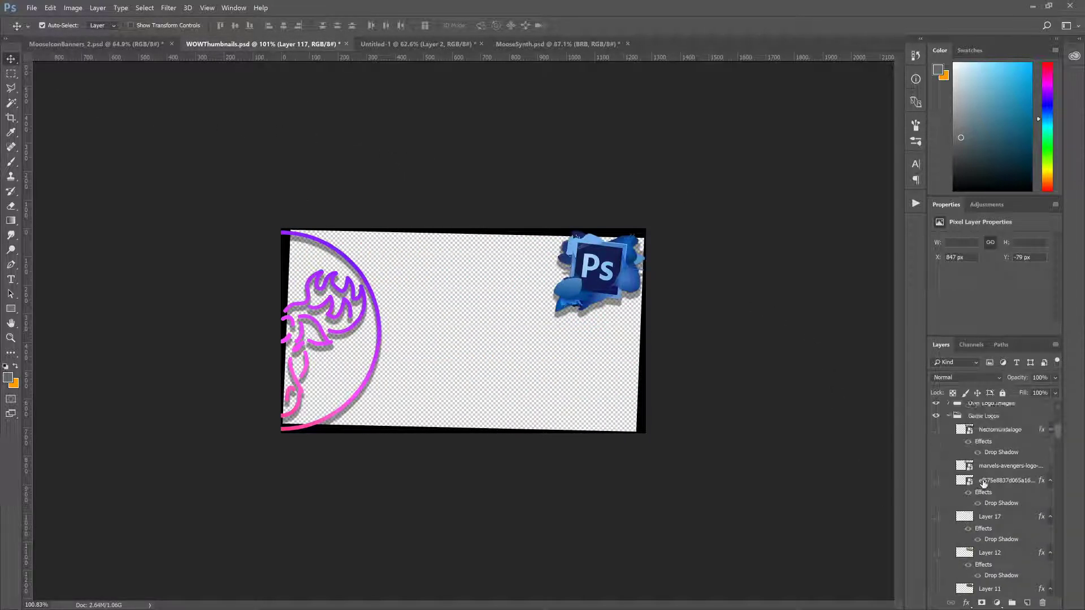
{"action": "scroll", "coordinate": [983, 483], "scroll_direction": "up", "scroll_amount": 10}
{"action": "left_click", "coordinate": [1003, 447]}
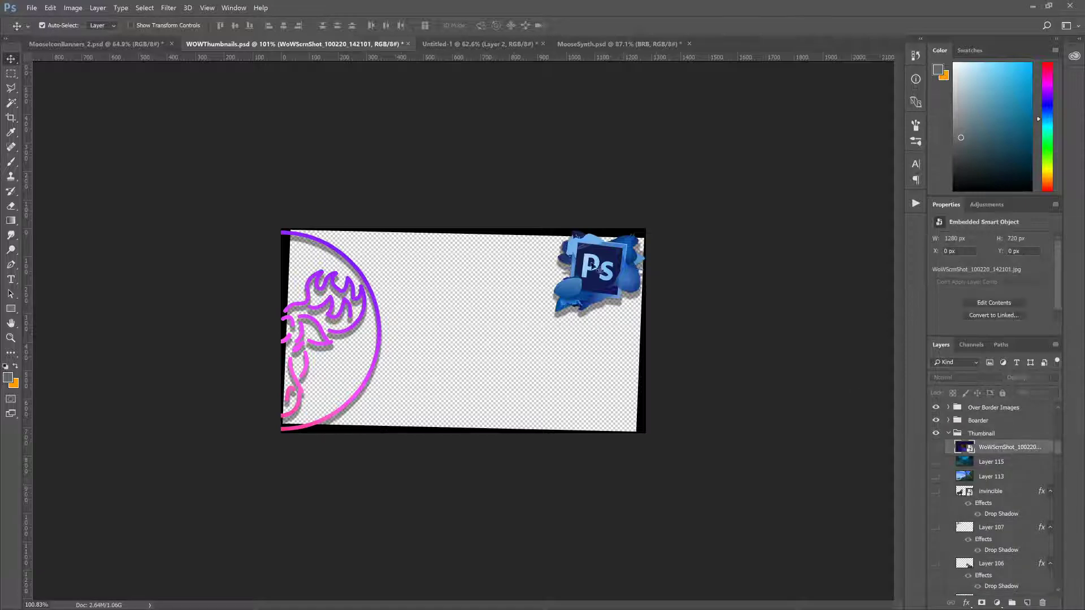
{"action": "key", "text": "ctrl+v"}
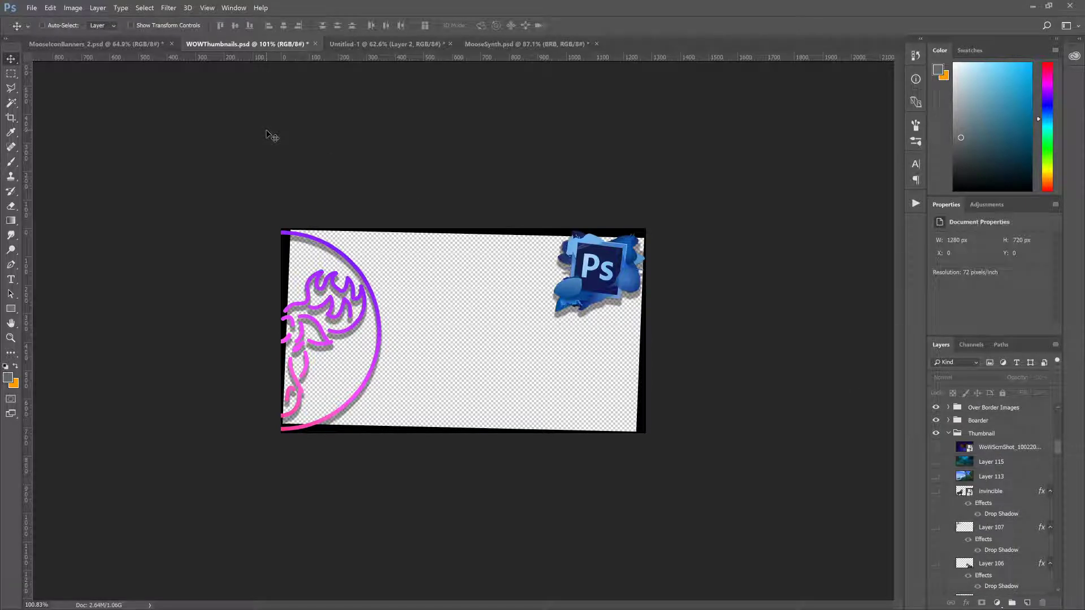
{"action": "key", "text": "ctrl+t"}
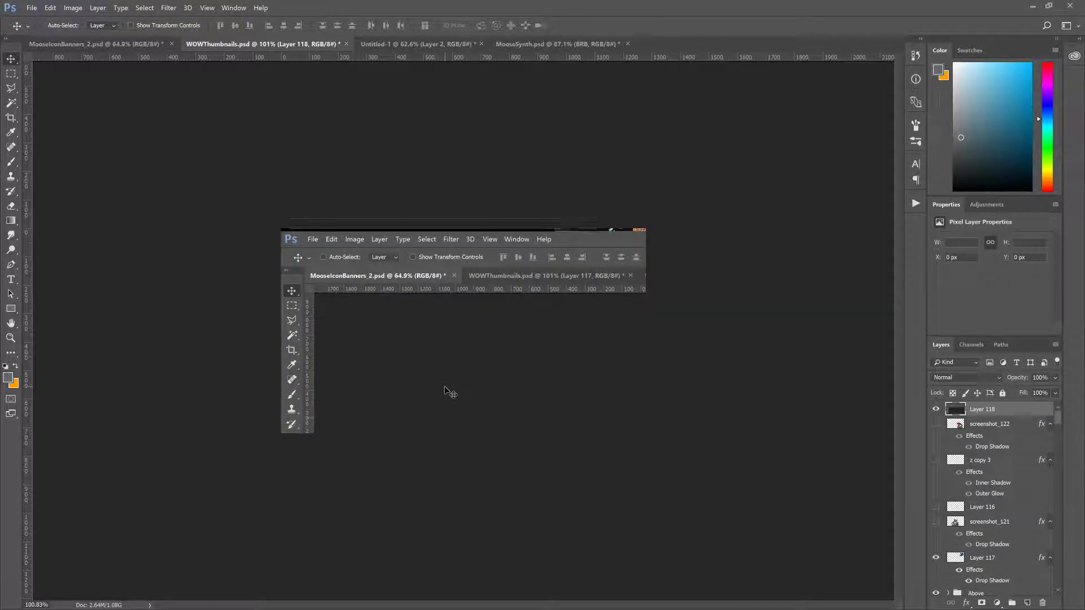
{"action": "left_click_drag", "start_coordinate": [279, 225], "coordinate": [303, 206]}
{"action": "key", "text": "Return"}
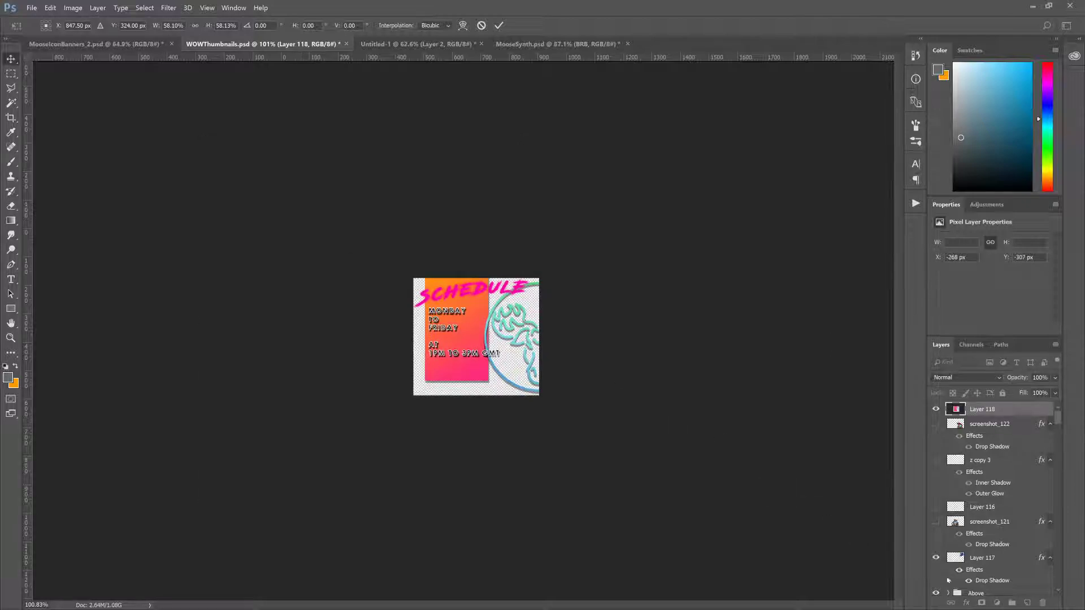
{"action": "left_click_drag", "start_coordinate": [989, 411], "coordinate": [1001, 569]}
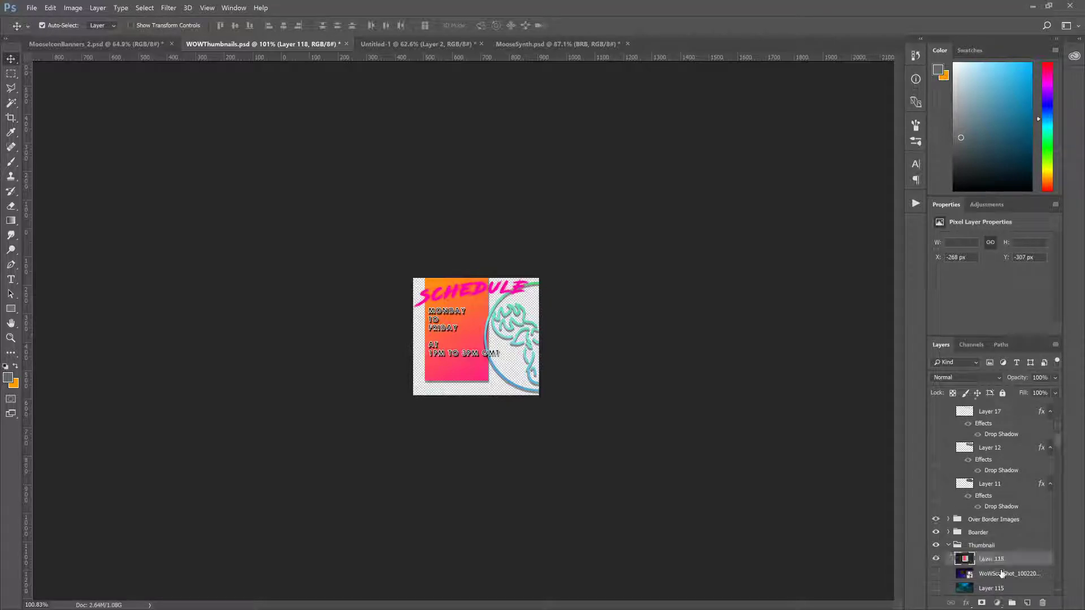
Step: Scale Layer 118 to about 57.6% so it fills the thumbnail canvas, and position it at X 0 px, Y 1 px
{"action": "left_click_drag", "start_coordinate": [493, 354], "coordinate": [477, 355]}
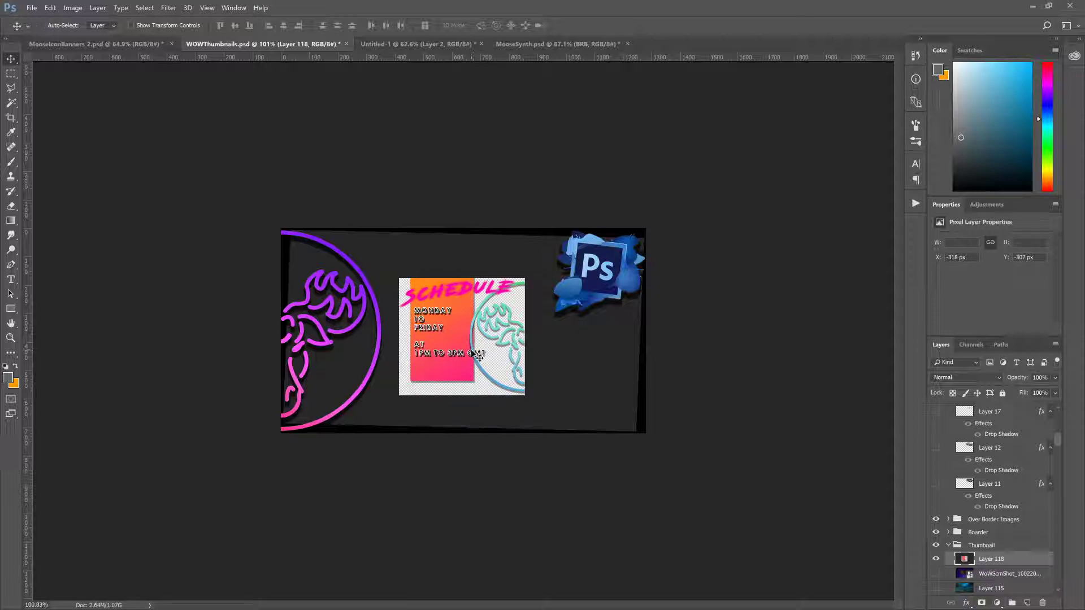
{"action": "key", "text": "ctrl+t"}
{"action": "left_click_drag", "start_coordinate": [190, 140], "coordinate": [266, 211]}
{"action": "left_click_drag", "start_coordinate": [826, 191], "coordinate": [756, 223]}
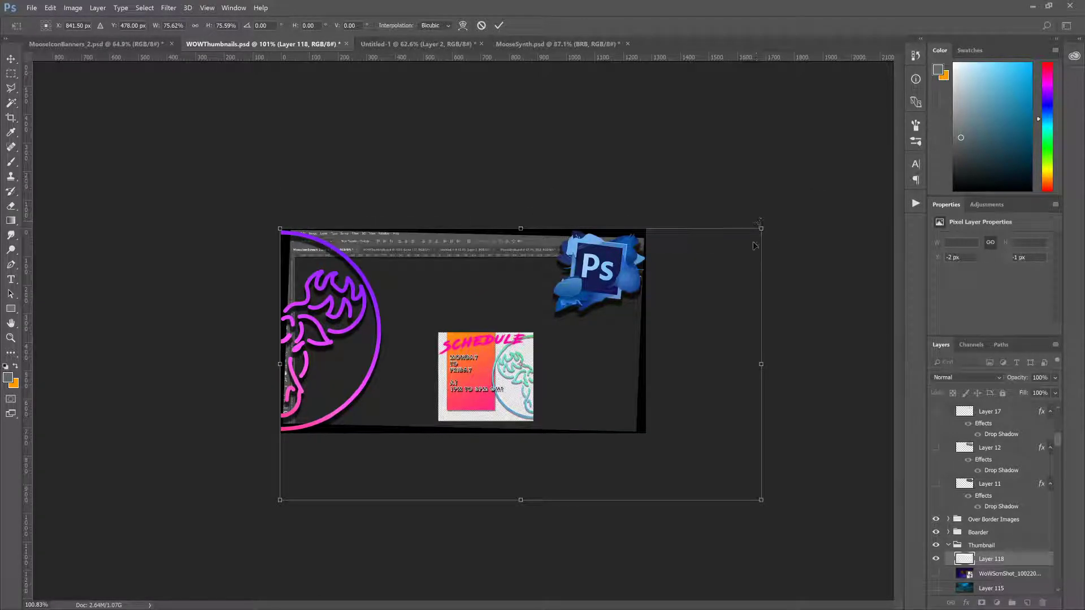
{"action": "left_click_drag", "start_coordinate": [763, 501], "coordinate": [647, 438]}
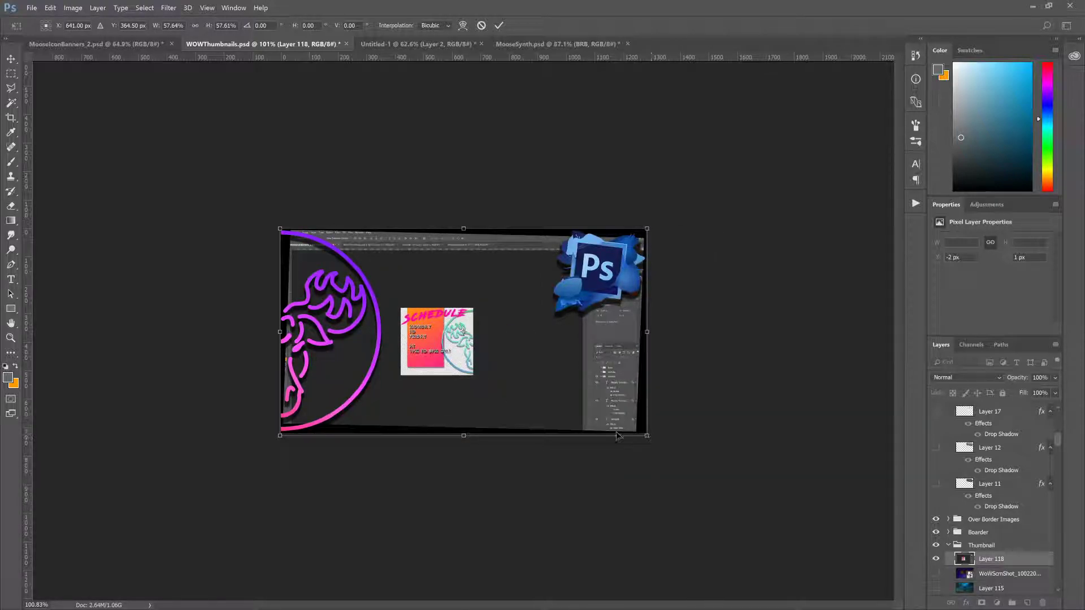
{"action": "key", "text": "Return"}
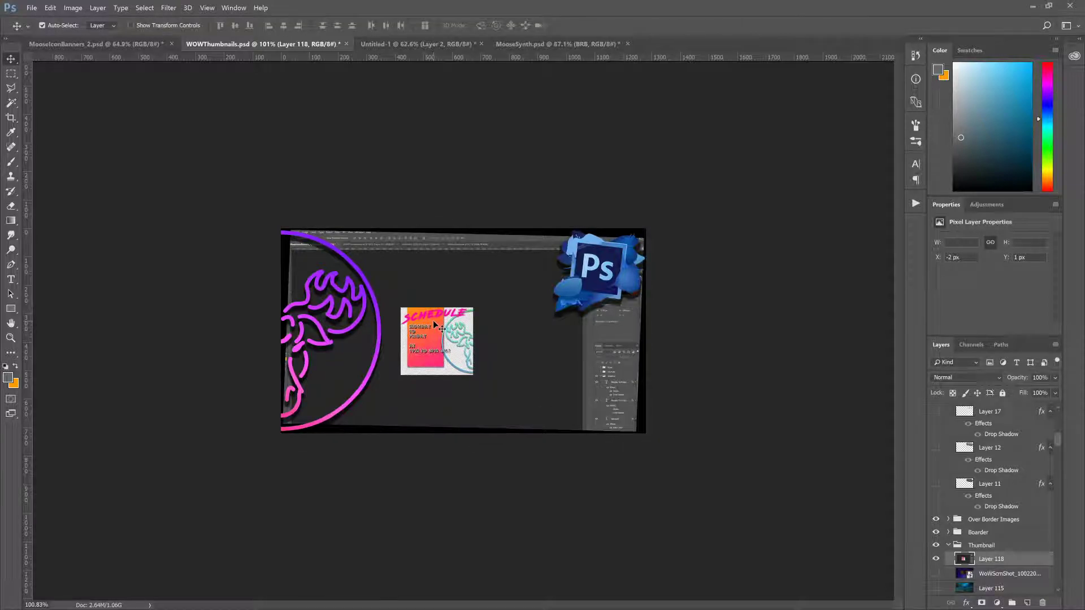
{"action": "left_click_drag", "start_coordinate": [434, 327], "coordinate": [434, 322]}
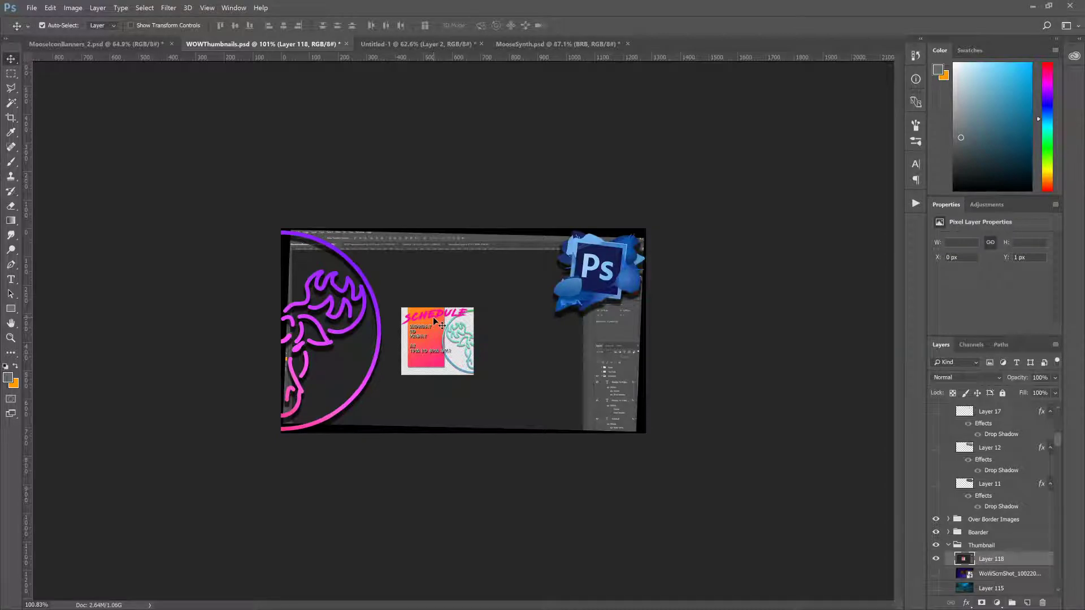
Step: Paste the Twitch page capture as a new layer above Layer 118, scaled to about 47.45% and placed at X -166 px, Y -79 px
{"action": "scroll", "coordinate": [457, 351], "scroll_direction": "down", "scroll_amount": 5}
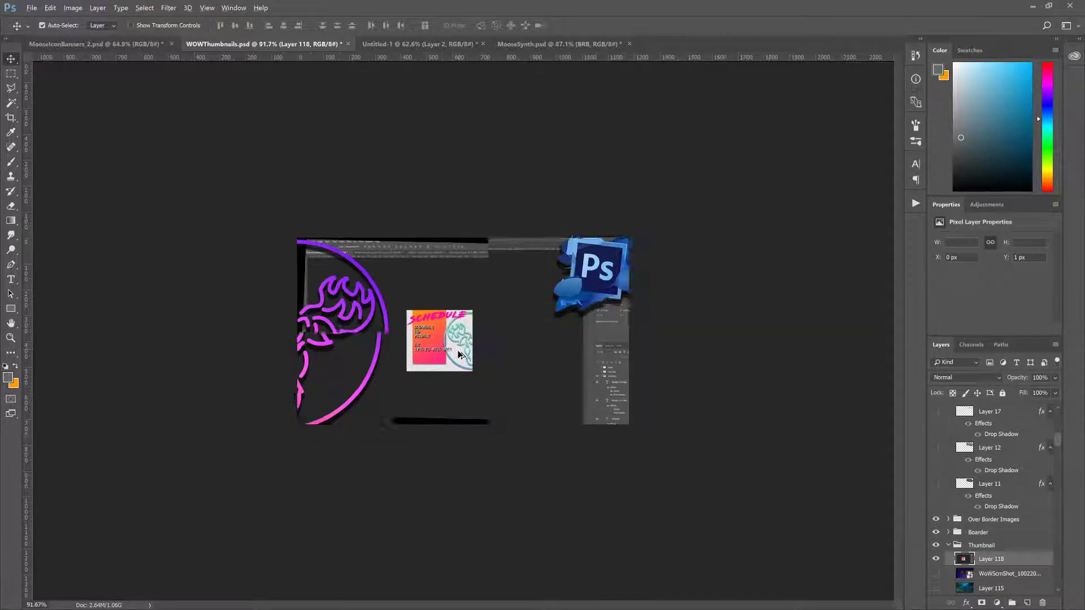
{"action": "scroll", "coordinate": [458, 354], "scroll_direction": "down", "scroll_amount": 2}
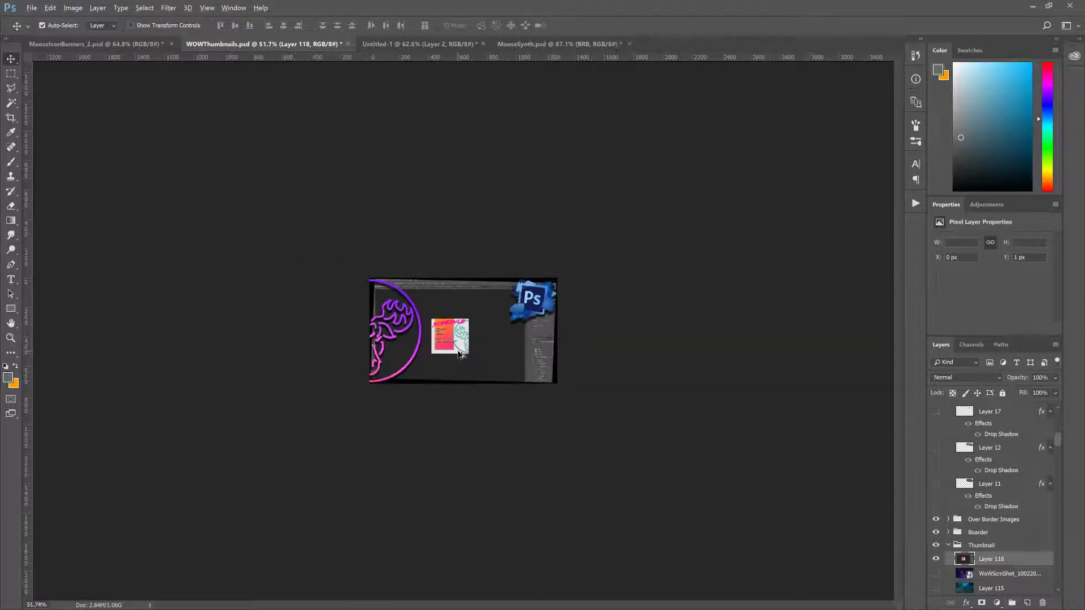
{"action": "scroll", "coordinate": [459, 354], "scroll_direction": "down", "scroll_amount": 1}
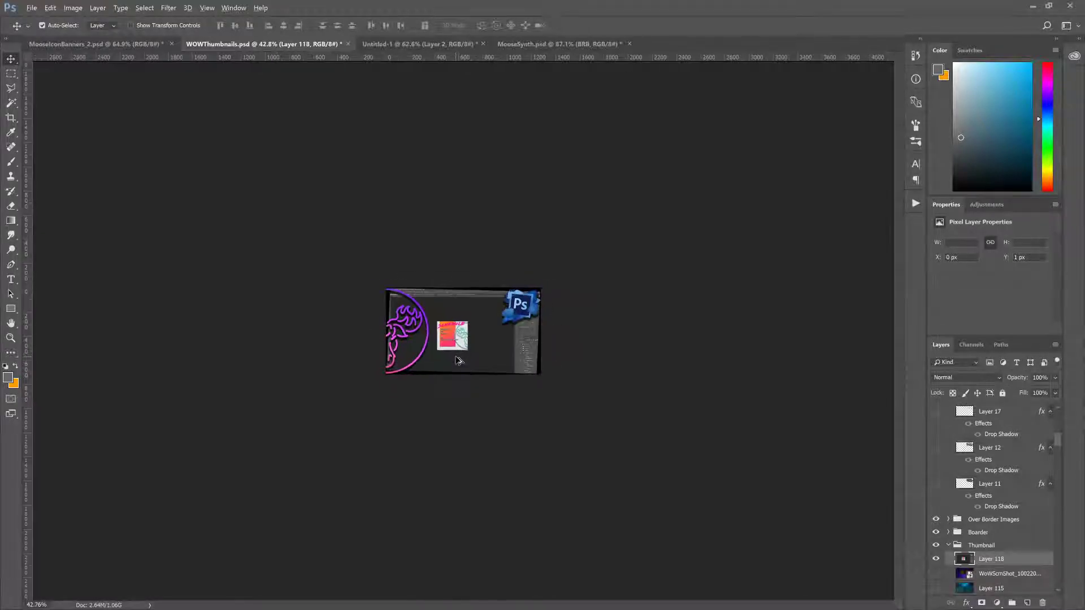
{"action": "scroll", "coordinate": [459, 363], "scroll_direction": "up", "scroll_amount": 6}
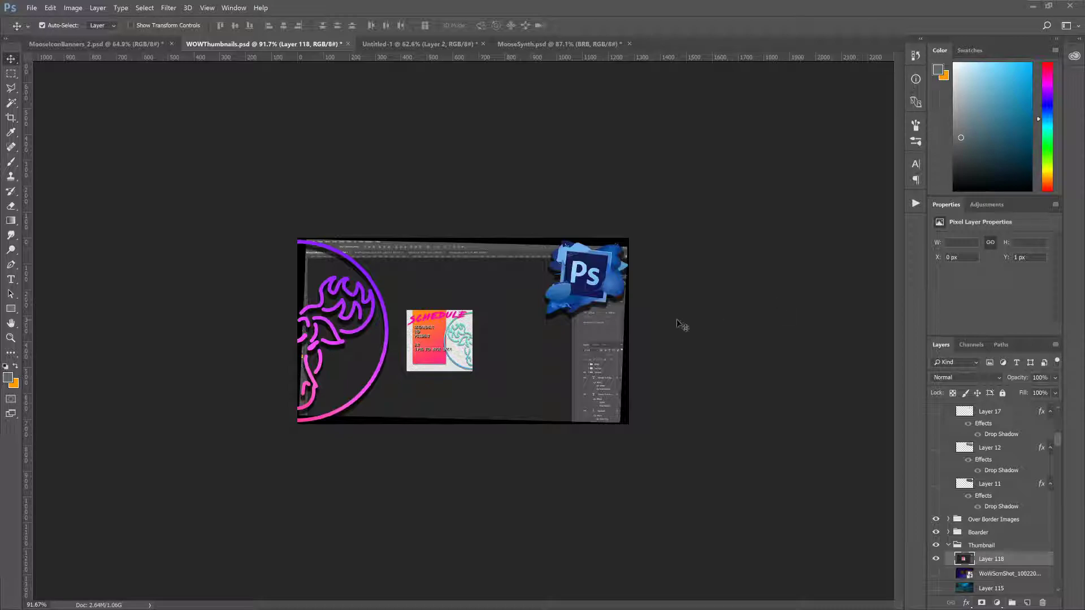
{"action": "key", "text": "ctrl+v"}
{"action": "key", "text": "ctrl+t"}
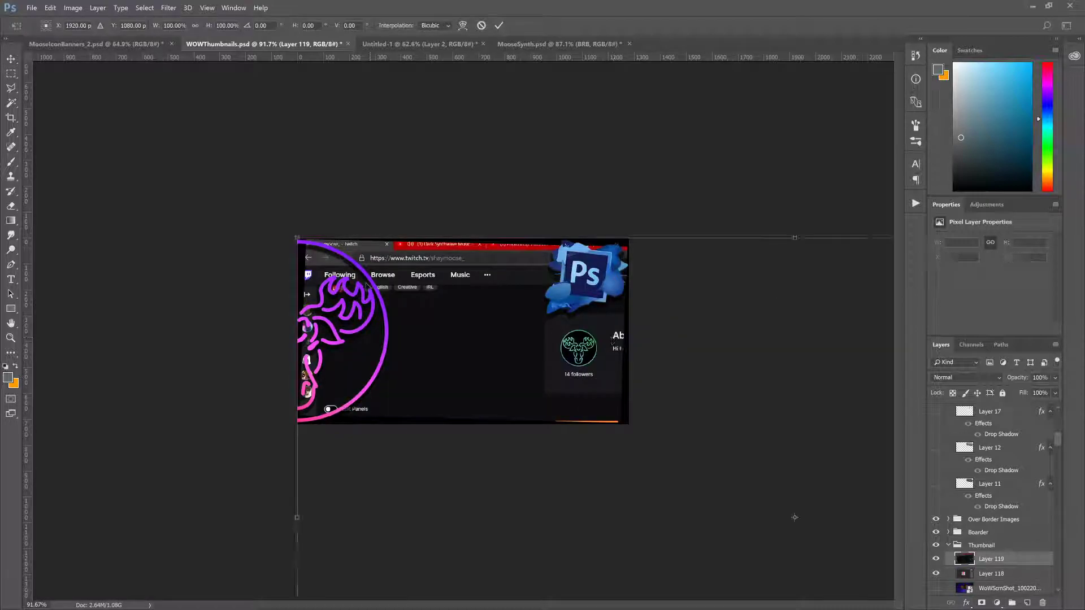
{"action": "left_click_drag", "start_coordinate": [296, 236], "coordinate": [724, 486]}
{"action": "left_click_drag", "start_coordinate": [826, 524], "coordinate": [348, 201]}
{"action": "left_click_drag", "start_coordinate": [815, 473], "coordinate": [727, 420]}
{"action": "left_click_drag", "start_coordinate": [677, 361], "coordinate": [676, 411]}
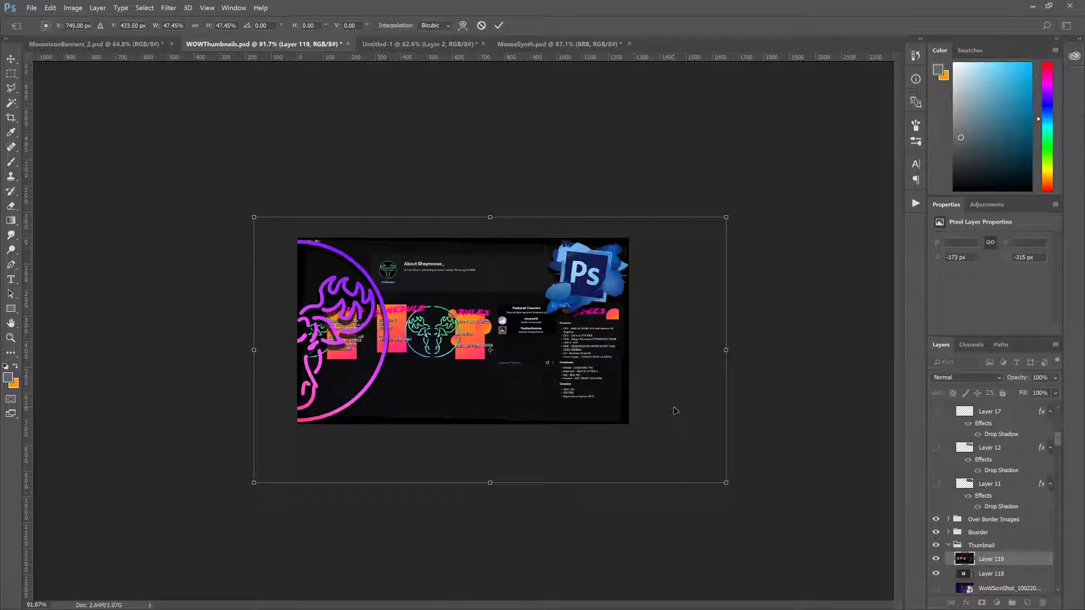
{"action": "key", "text": "Return"}
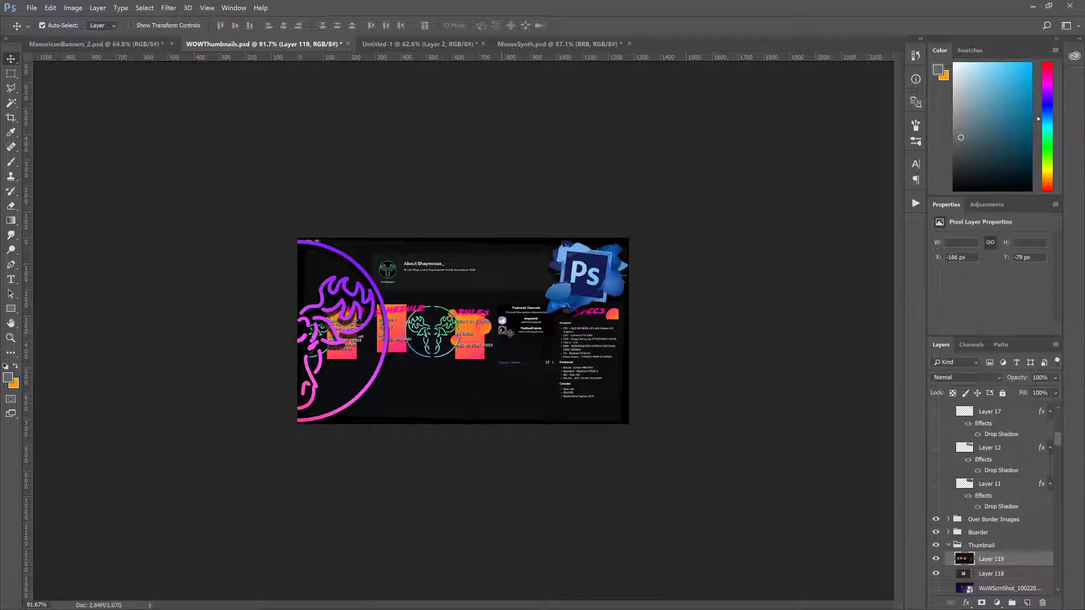
Step: Move Layer 119 up to Y -100 px and hide it
{"action": "left_click_drag", "start_coordinate": [469, 341], "coordinate": [471, 337]}
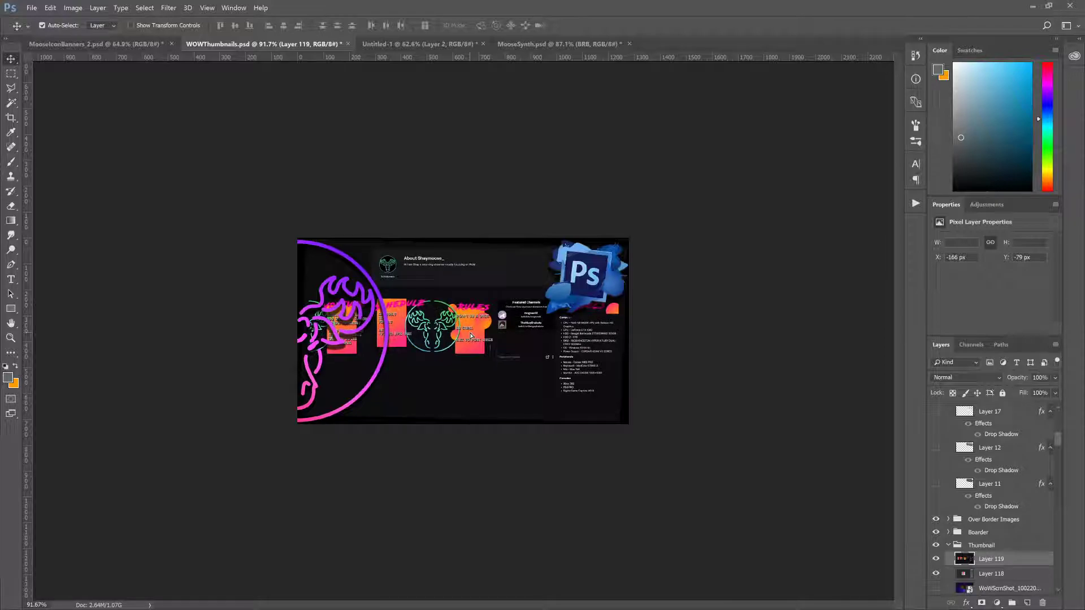
{"action": "scroll", "coordinate": [483, 369], "scroll_direction": "down", "scroll_amount": 1}
{"action": "scroll", "coordinate": [483, 369], "scroll_direction": "down", "scroll_amount": 3}
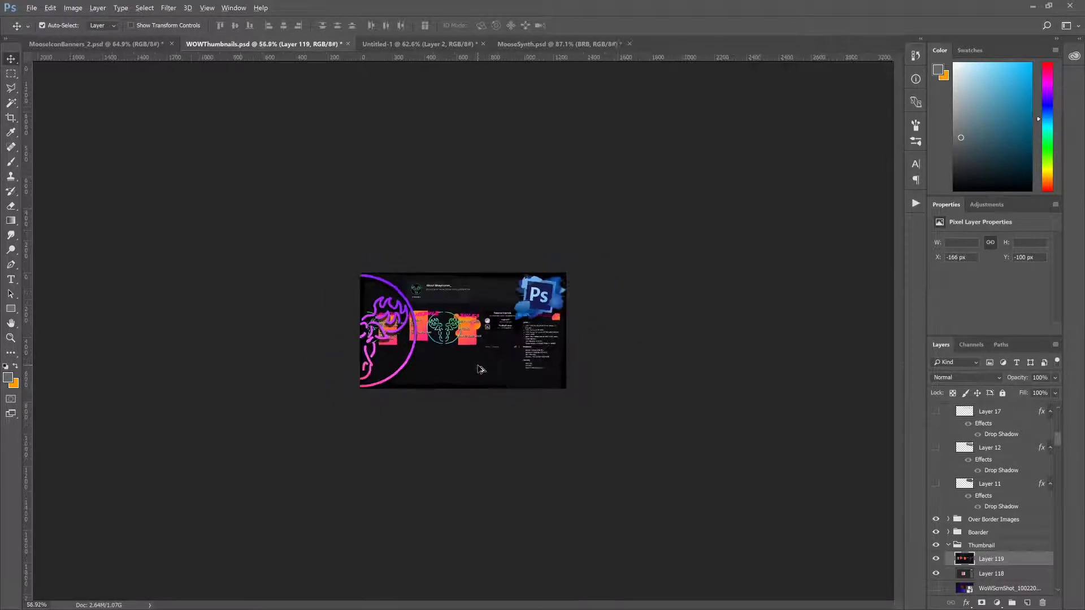
{"action": "left_click", "coordinate": [935, 559]}
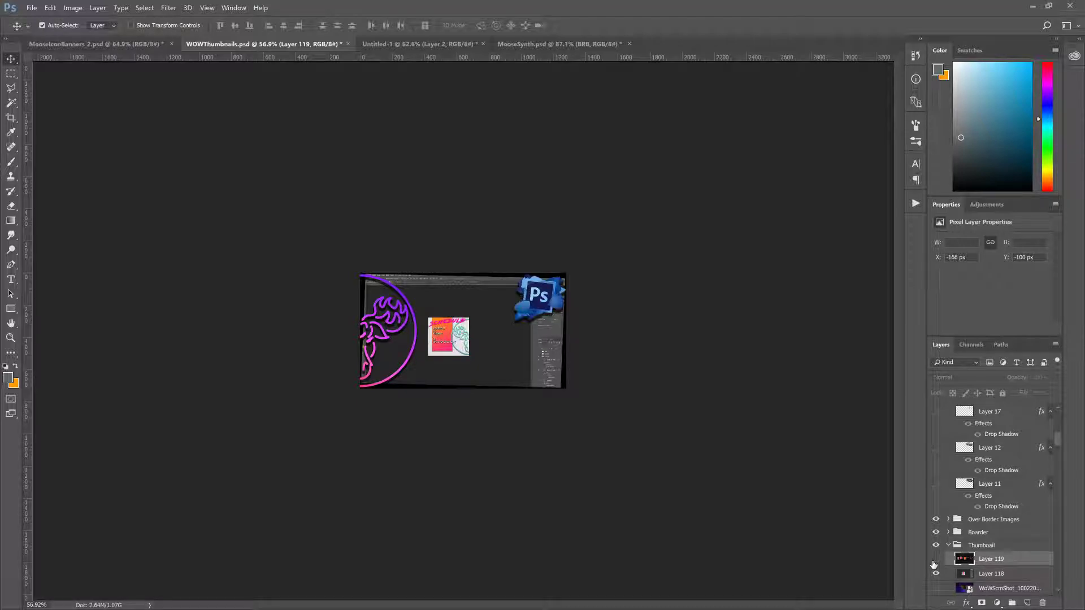
{"action": "scroll", "coordinate": [513, 373], "scroll_direction": "down", "scroll_amount": 1}
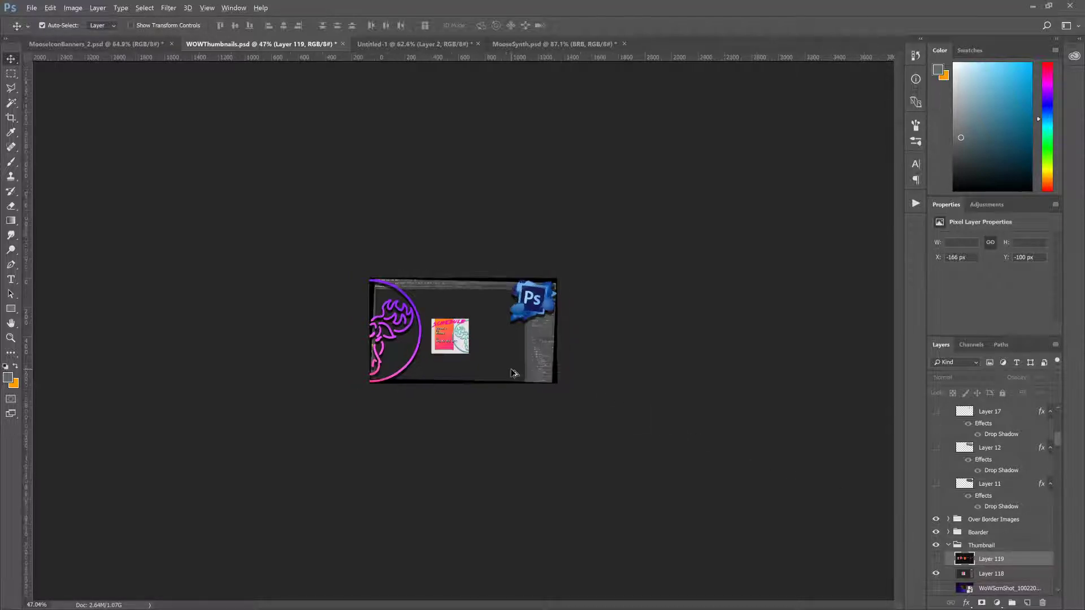
{"action": "scroll", "coordinate": [512, 373], "scroll_direction": "up", "scroll_amount": 3}
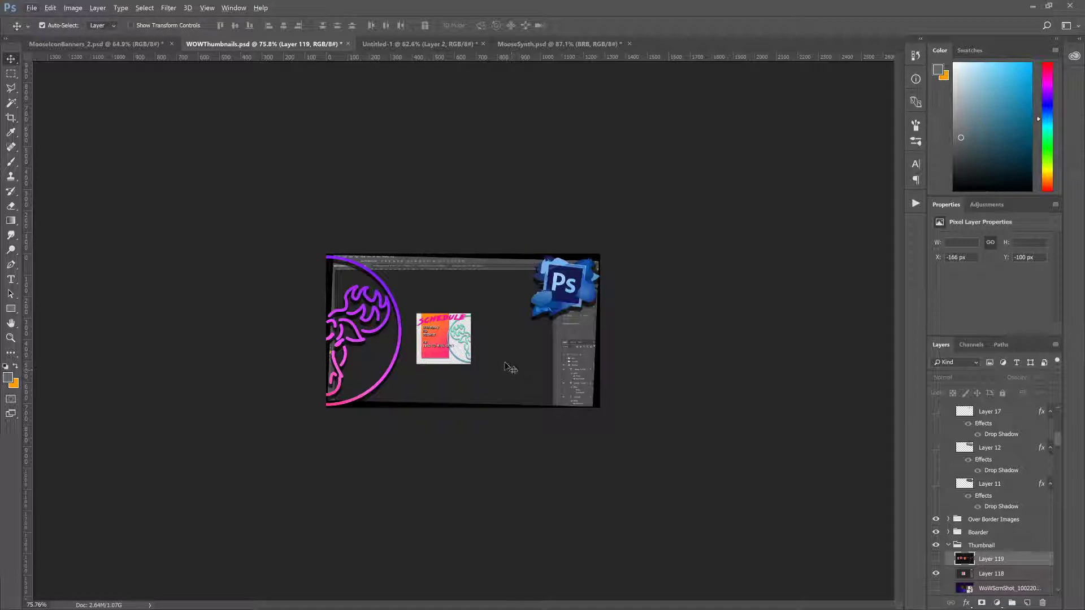
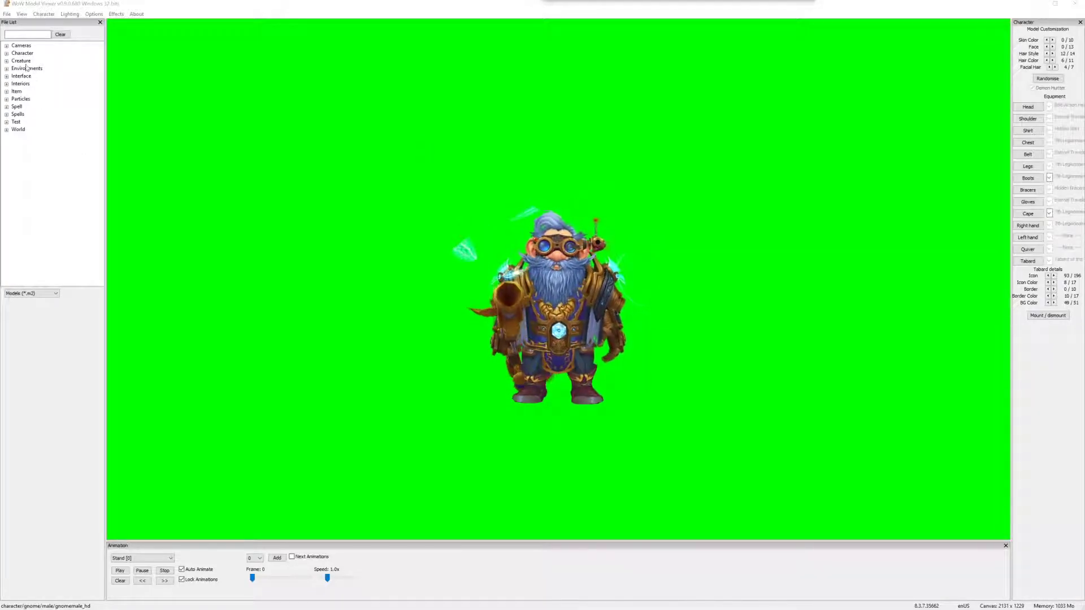
Step: Switch to WoW Model Viewer and browse the model names in the Creature category
{"action": "left_click", "coordinate": [7, 61]}
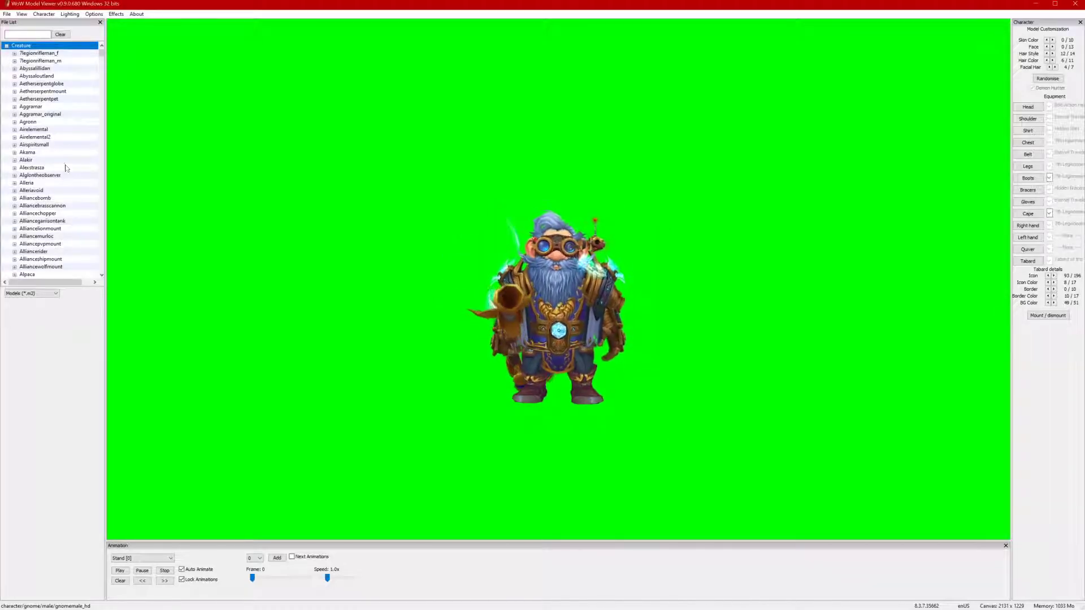
{"action": "scroll", "coordinate": [54, 260], "scroll_direction": "down", "scroll_amount": 2}
{"action": "scroll", "coordinate": [53, 261], "scroll_direction": "down", "scroll_amount": 5}
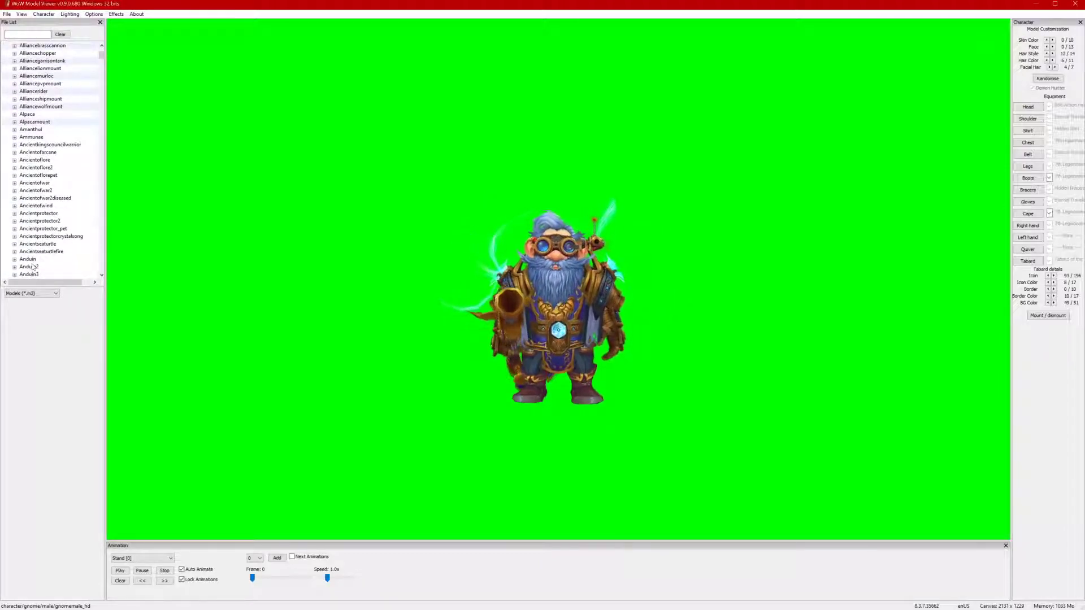
{"action": "scroll", "coordinate": [28, 264], "scroll_direction": "down", "scroll_amount": 1}
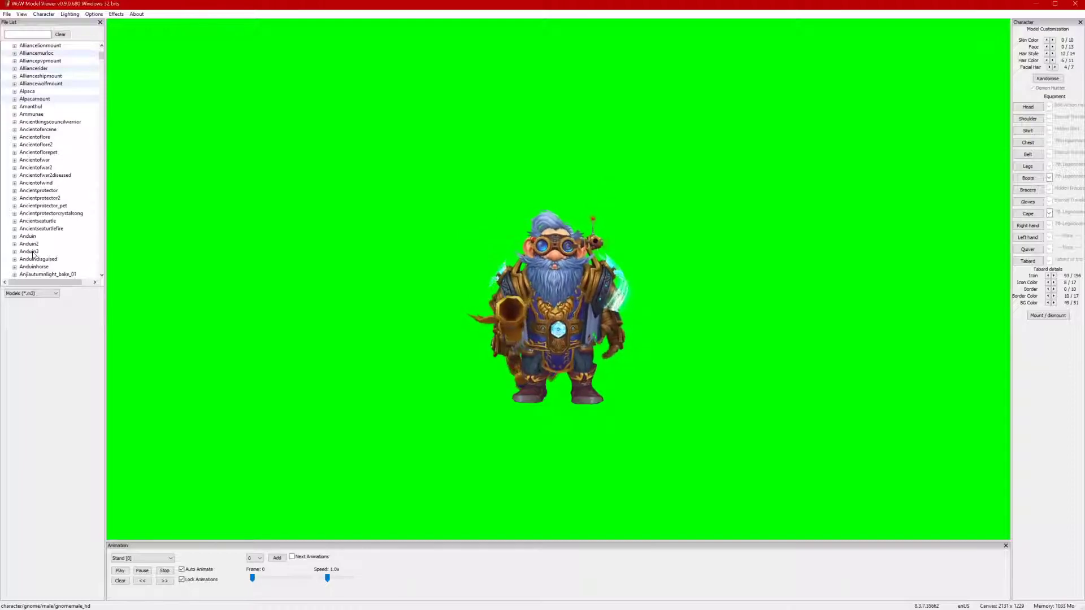
{"action": "scroll", "coordinate": [59, 237], "scroll_direction": "up", "scroll_amount": 9}
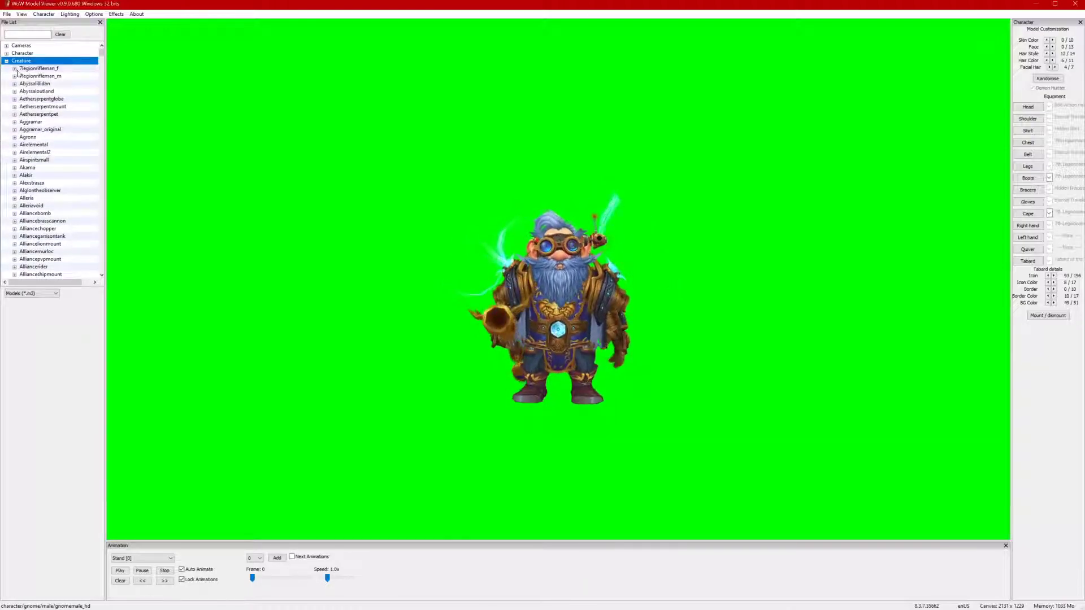
{"action": "left_click", "coordinate": [6, 61]}
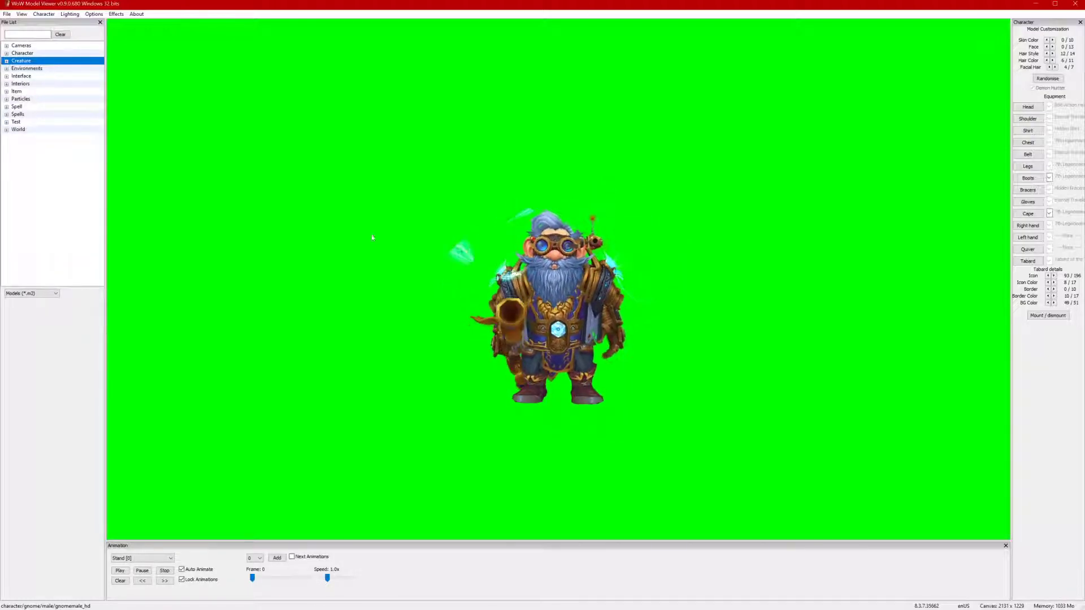
Step: Remove the gnome's right-hand weapon by setting that equipment slot to None
{"action": "scroll", "coordinate": [594, 286], "scroll_direction": "up", "scroll_amount": 3}
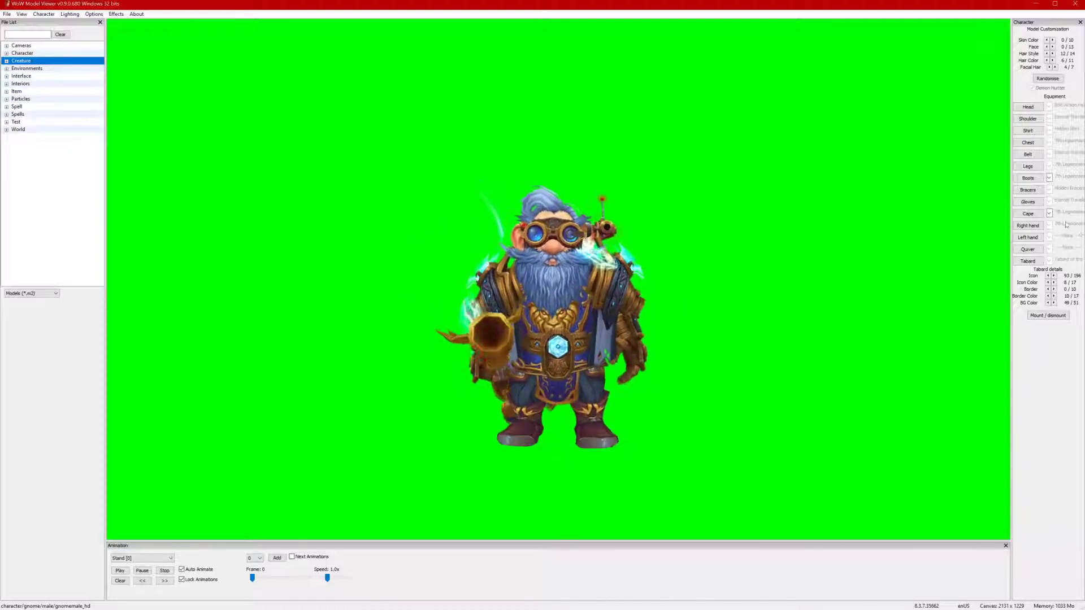
{"action": "left_click", "coordinate": [1041, 226]}
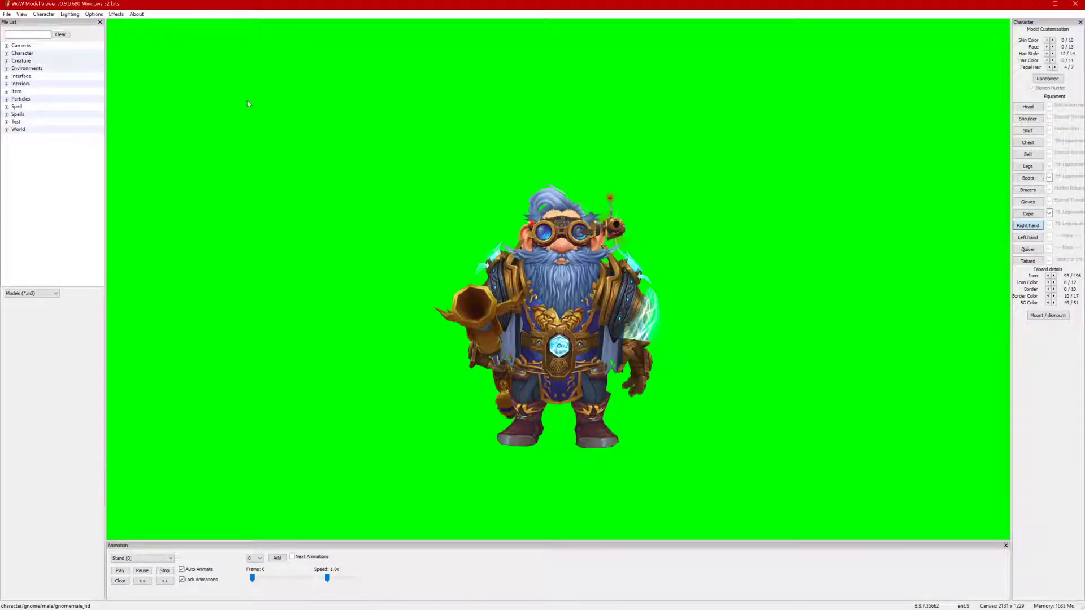
{"action": "key", "text": "alt+Tab"}
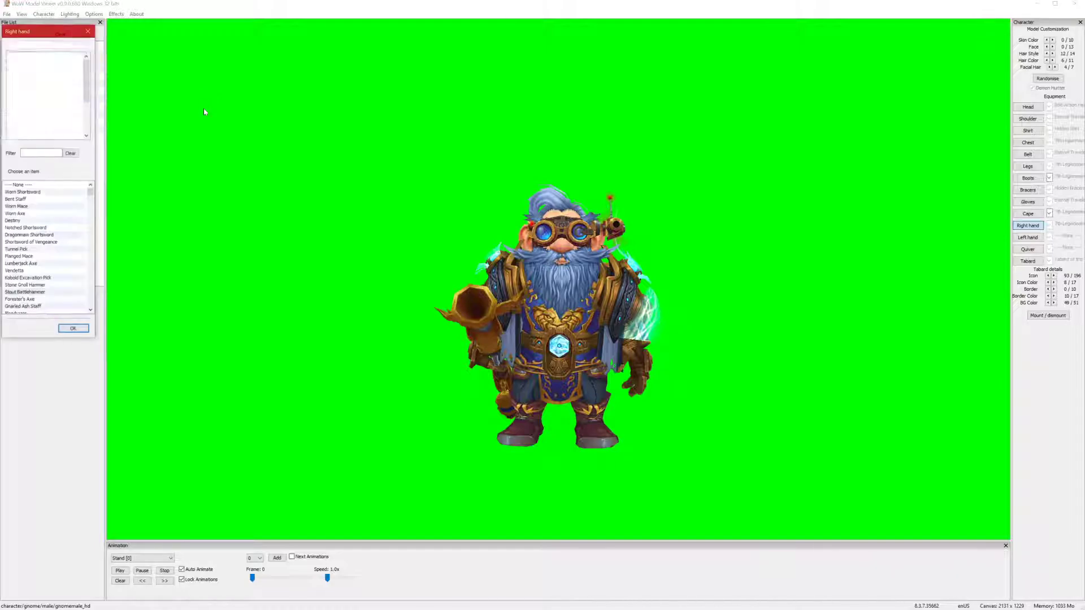
{"action": "left_click", "coordinate": [22, 186]}
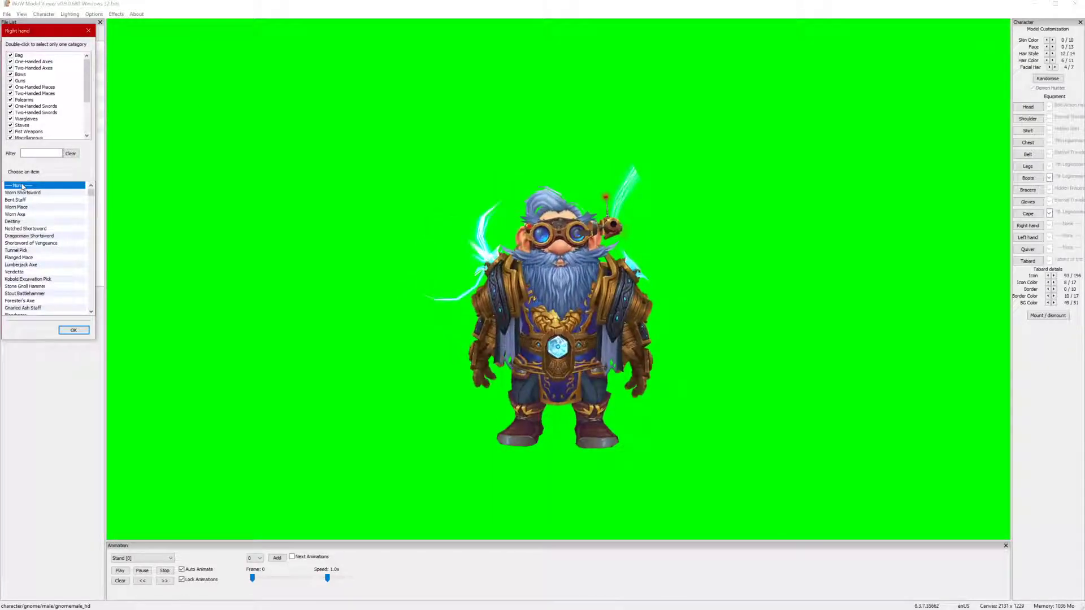
{"action": "left_click", "coordinate": [74, 330]}
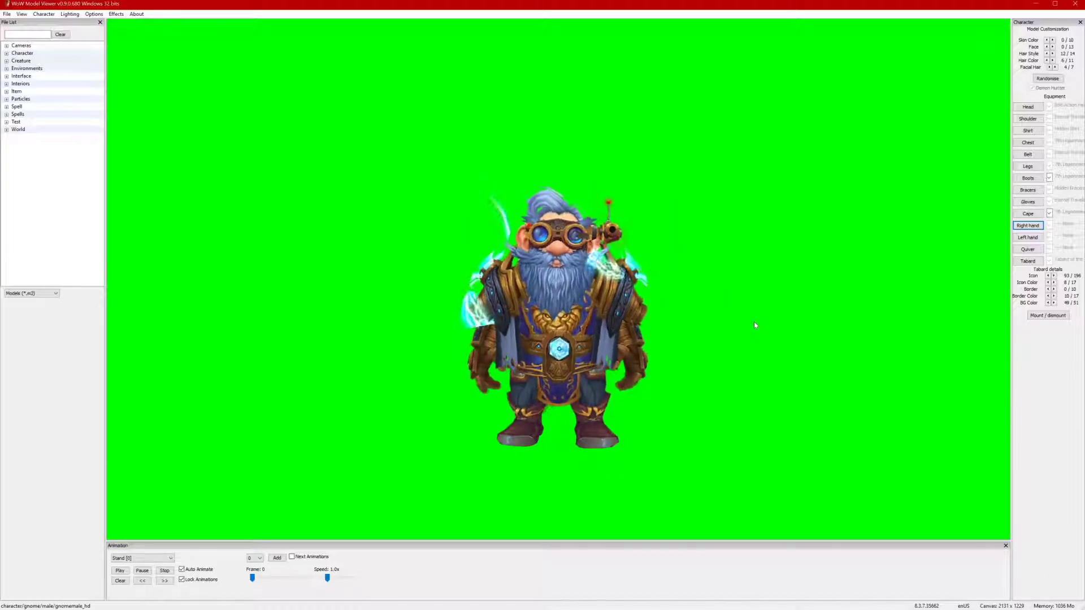
Step: Preview the EmoteYes [149] and EmoteWork [43] animations on the enlarged gnome model
{"action": "scroll", "coordinate": [754, 321], "scroll_direction": "up", "scroll_amount": 5}
{"action": "scroll", "coordinate": [740, 344], "scroll_direction": "down", "scroll_amount": 3}
{"action": "scroll", "coordinate": [740, 362], "scroll_direction": "down", "scroll_amount": 1}
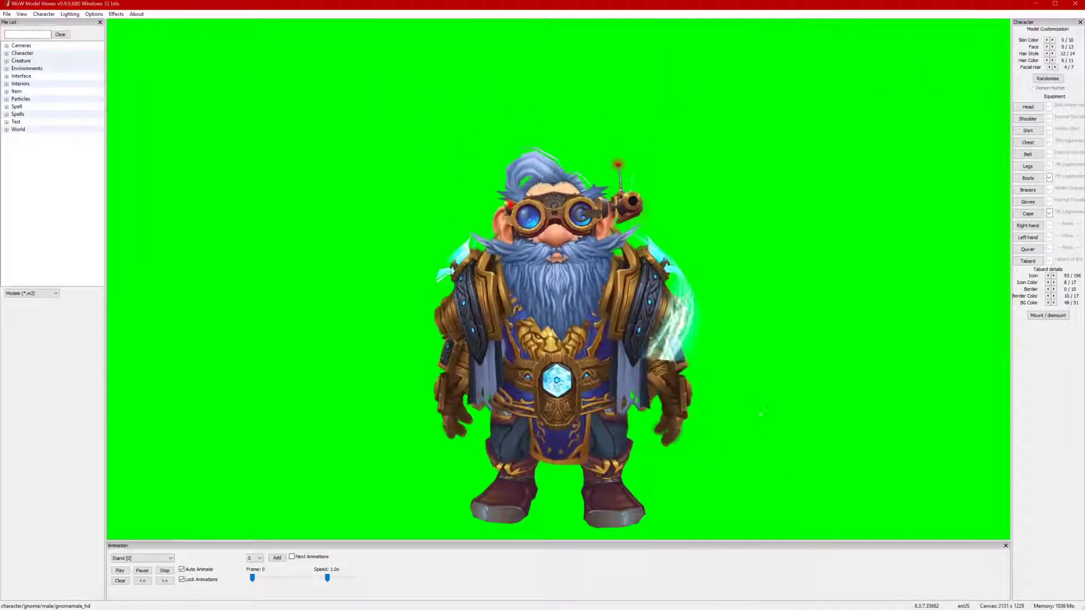
{"action": "left_click_drag", "start_coordinate": [760, 423], "coordinate": [759, 409]}
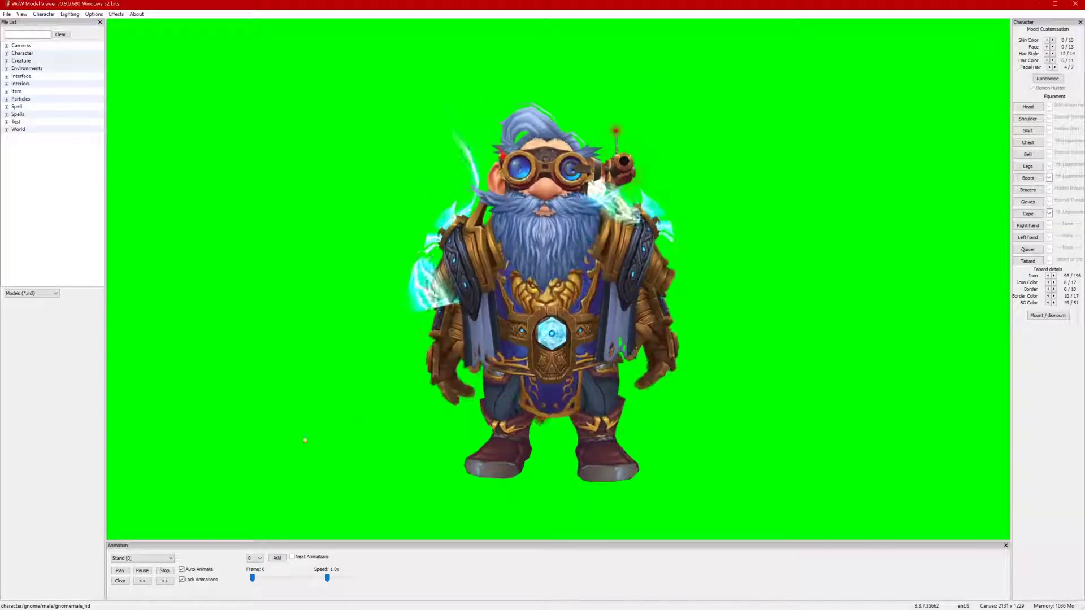
{"action": "left_click", "coordinate": [150, 560]}
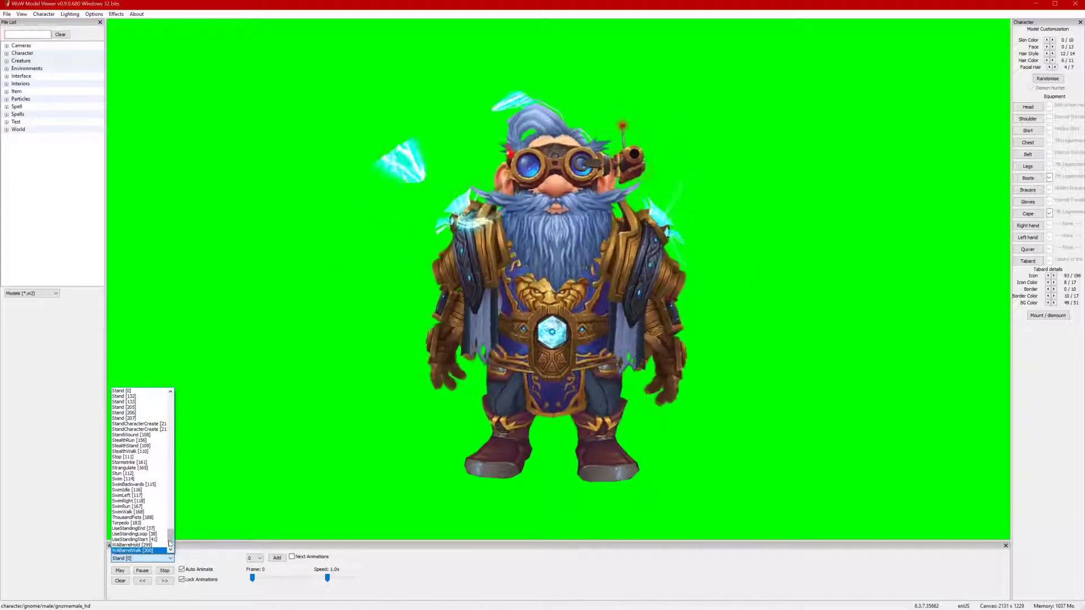
{"action": "left_click_drag", "start_coordinate": [171, 538], "coordinate": [200, 471]}
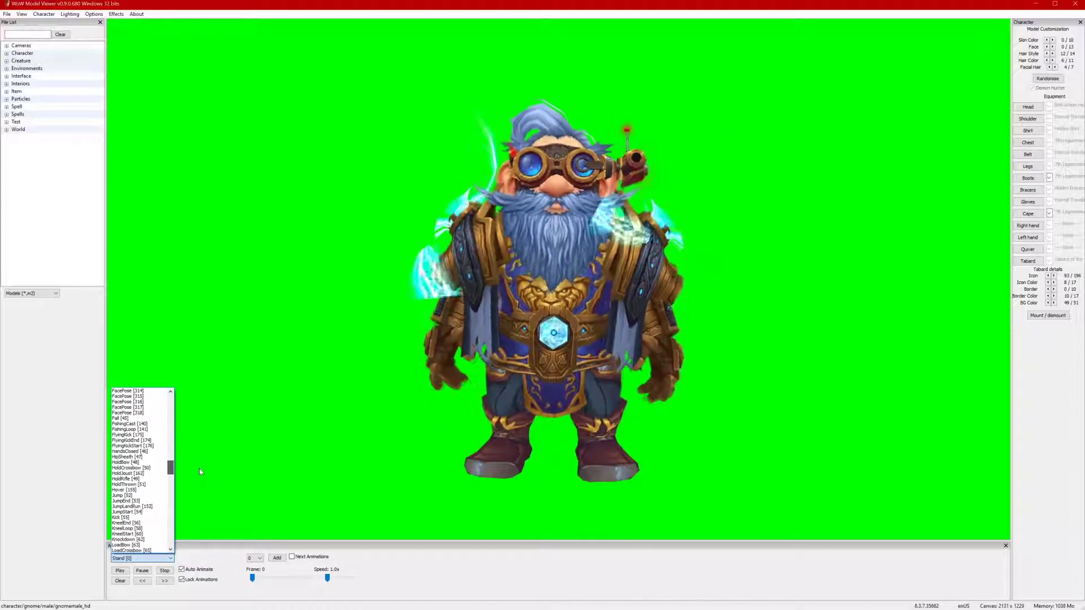
{"action": "left_click_drag", "start_coordinate": [199, 468], "coordinate": [194, 466]}
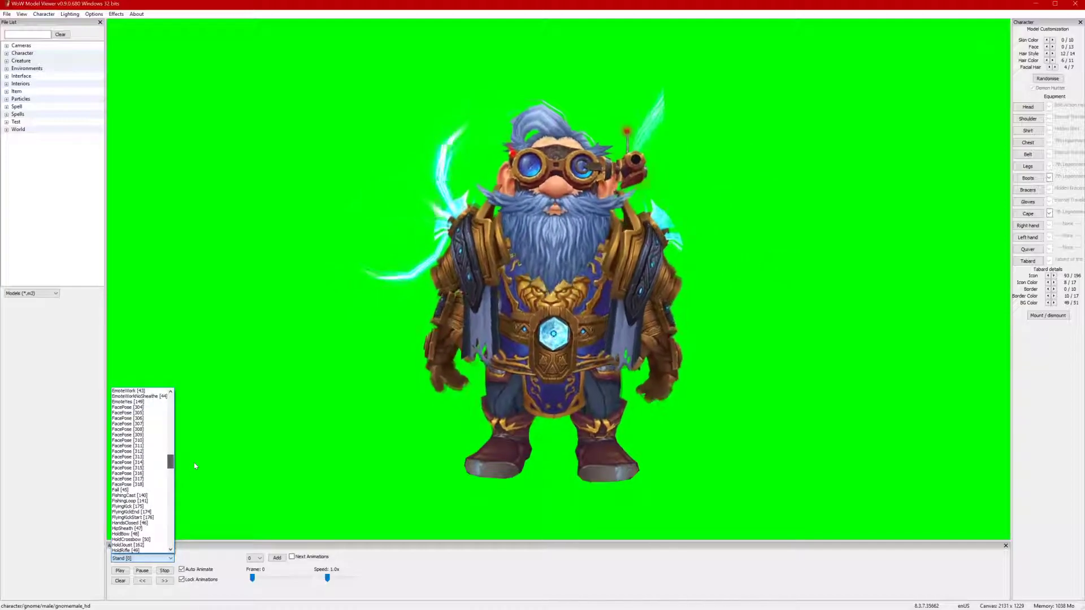
{"action": "scroll", "coordinate": [148, 460], "scroll_direction": "up", "scroll_amount": 4}
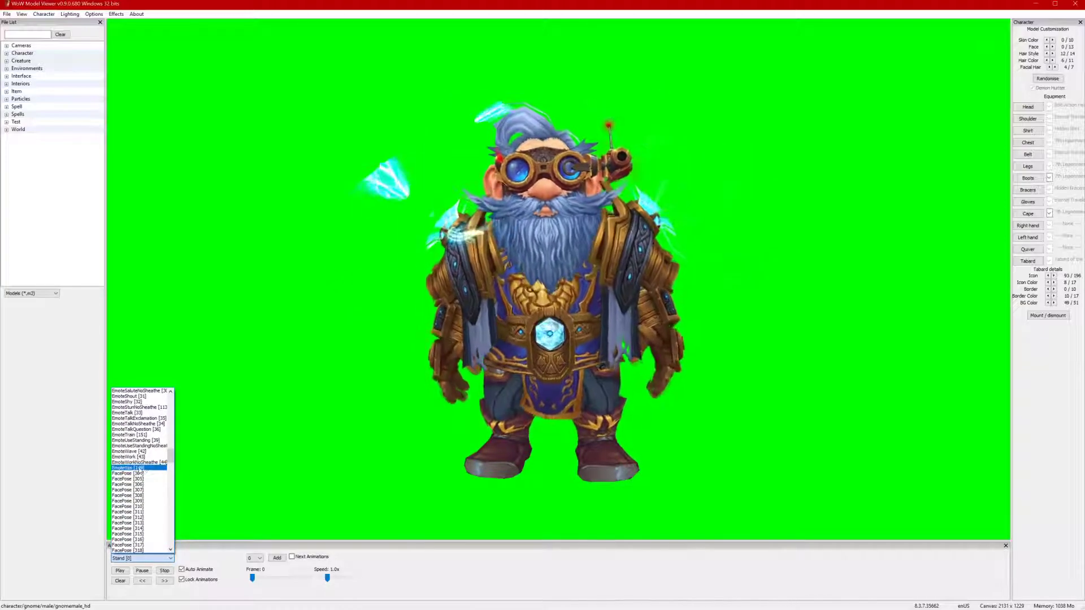
{"action": "left_click", "coordinate": [139, 470]}
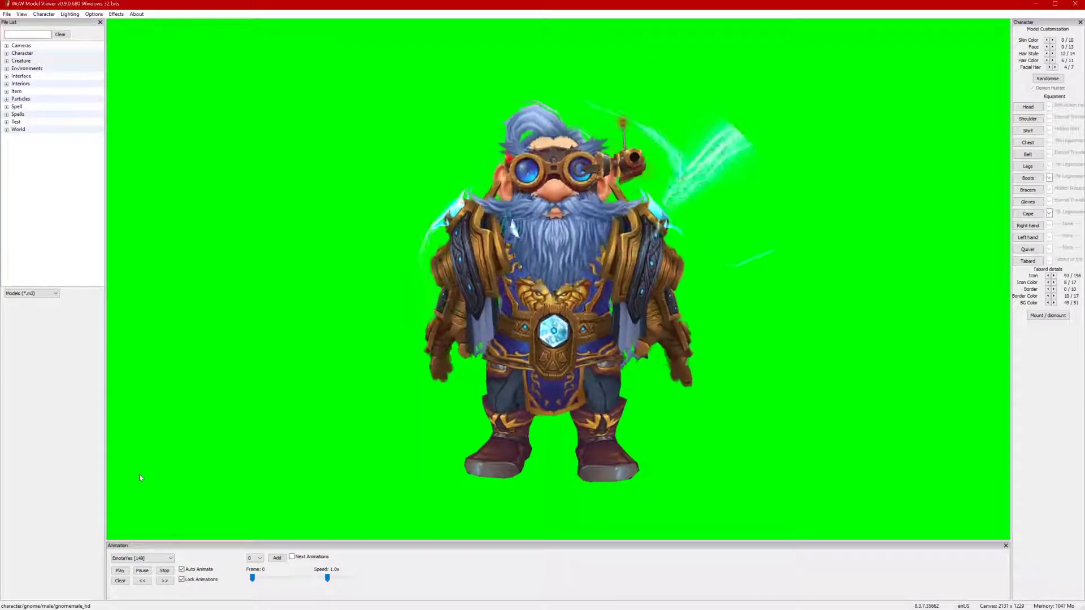
{"action": "left_click", "coordinate": [141, 558]}
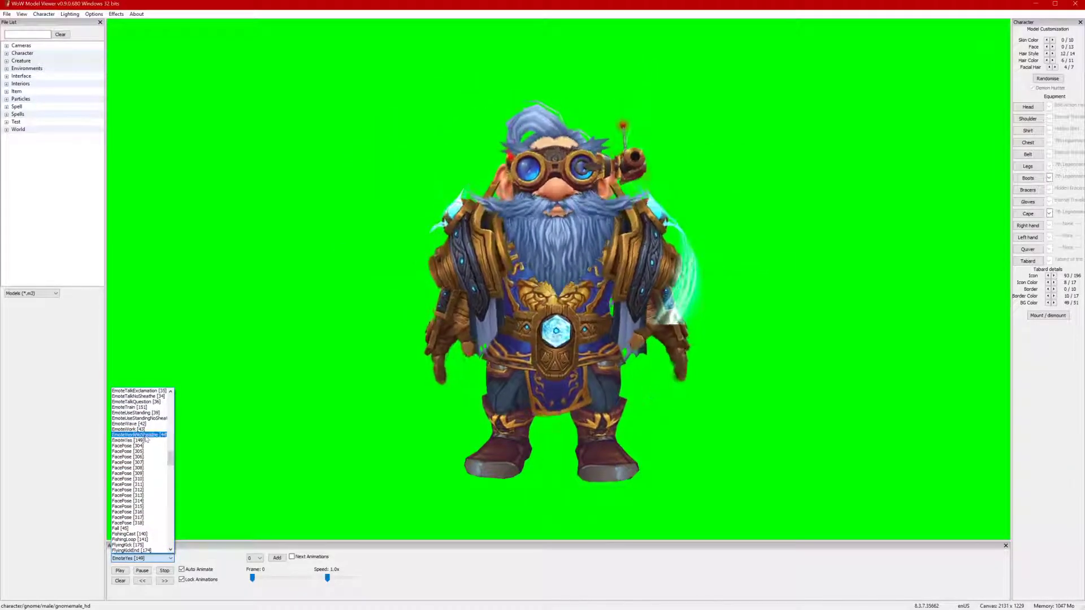
{"action": "left_click", "coordinate": [145, 430]}
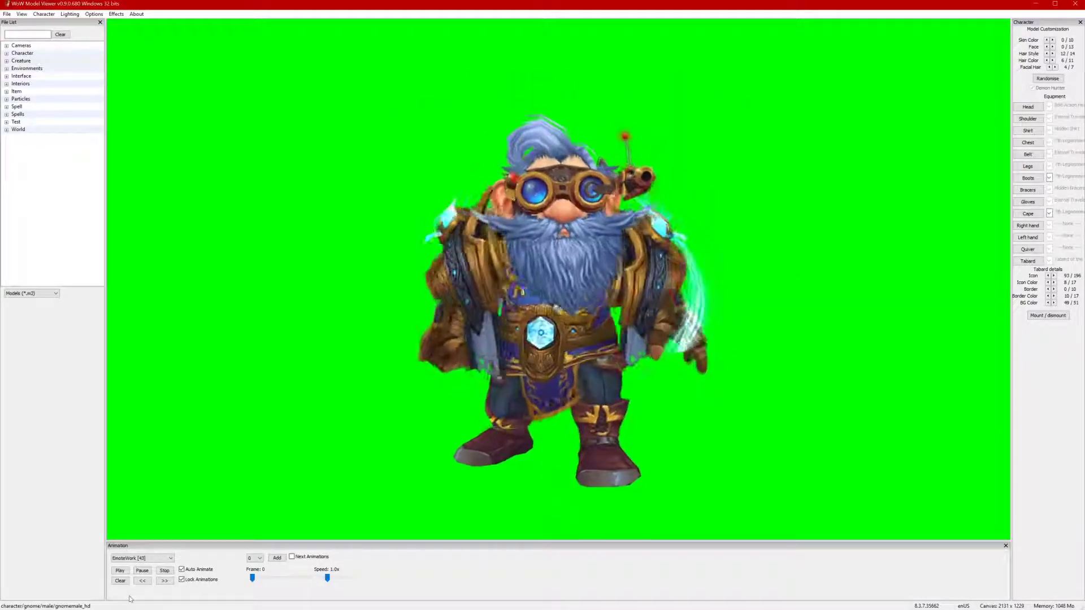
Step: Preview the EmoteTrain [151] animation on the gnome
{"action": "left_click", "coordinate": [142, 558]}
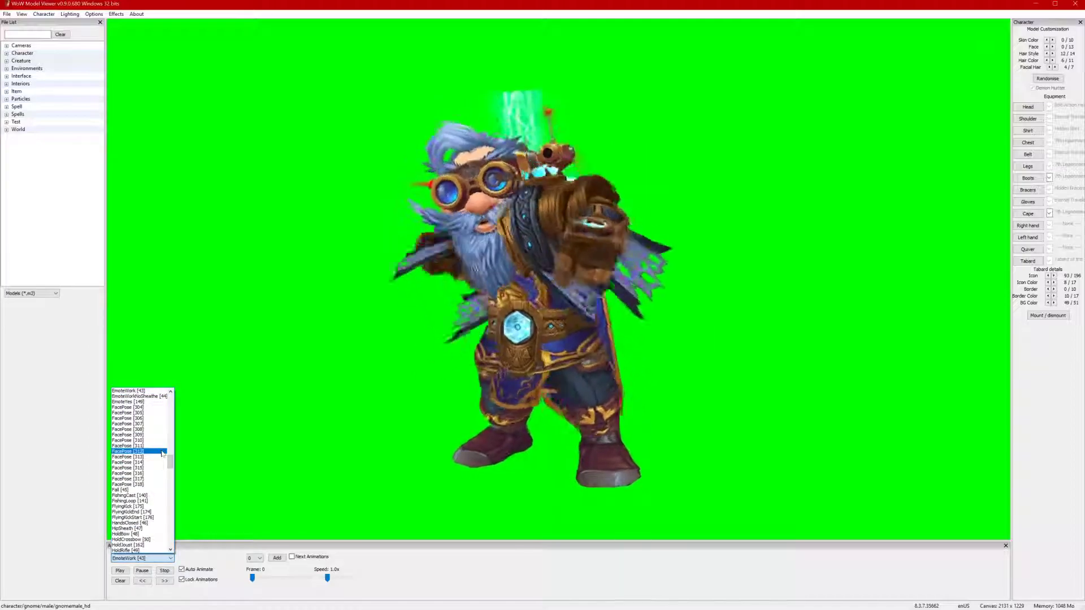
{"action": "scroll", "coordinate": [162, 453], "scroll_direction": "up", "scroll_amount": 4}
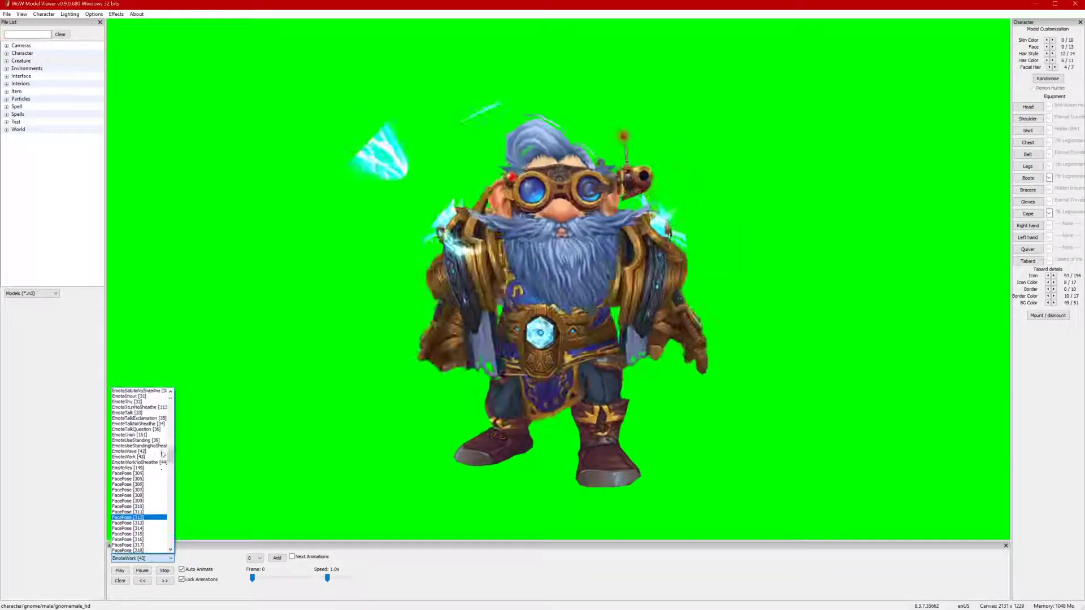
{"action": "scroll", "coordinate": [162, 453], "scroll_direction": "up", "scroll_amount": 1}
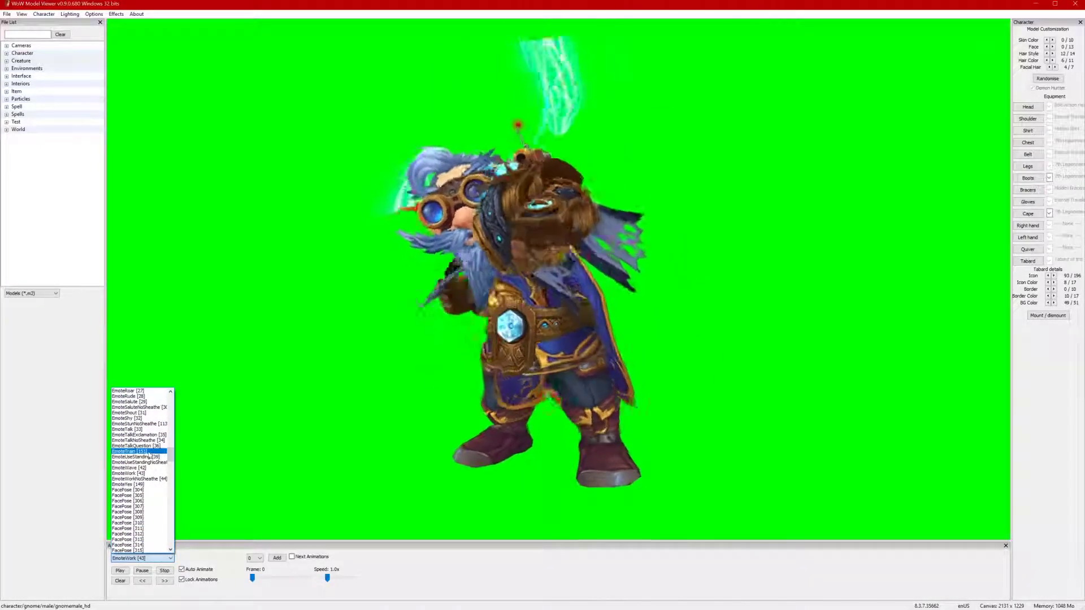
{"action": "left_click", "coordinate": [155, 451]}
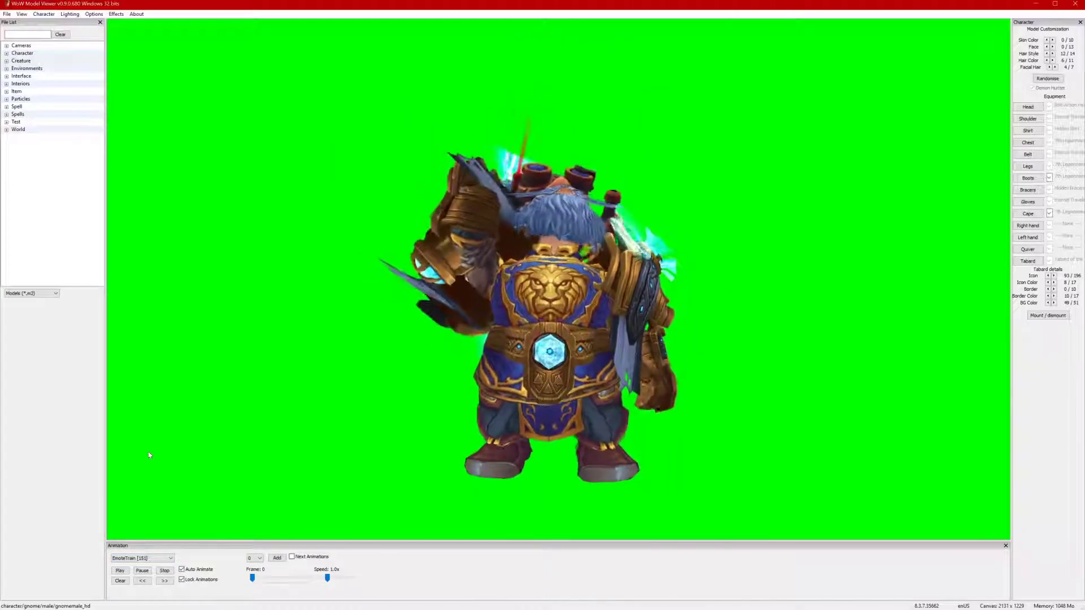
Step: Apply the EmotePoint [25] animation to the gnome and set its frame to 1520
{"action": "left_click", "coordinate": [140, 560]}
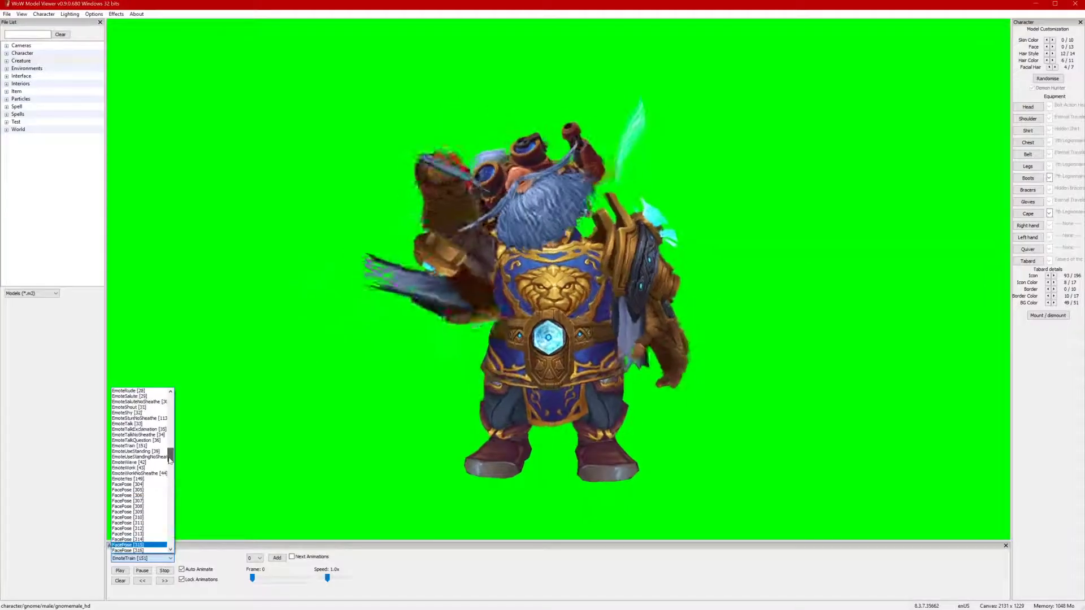
{"action": "scroll", "coordinate": [158, 446], "scroll_direction": "up", "scroll_amount": 3}
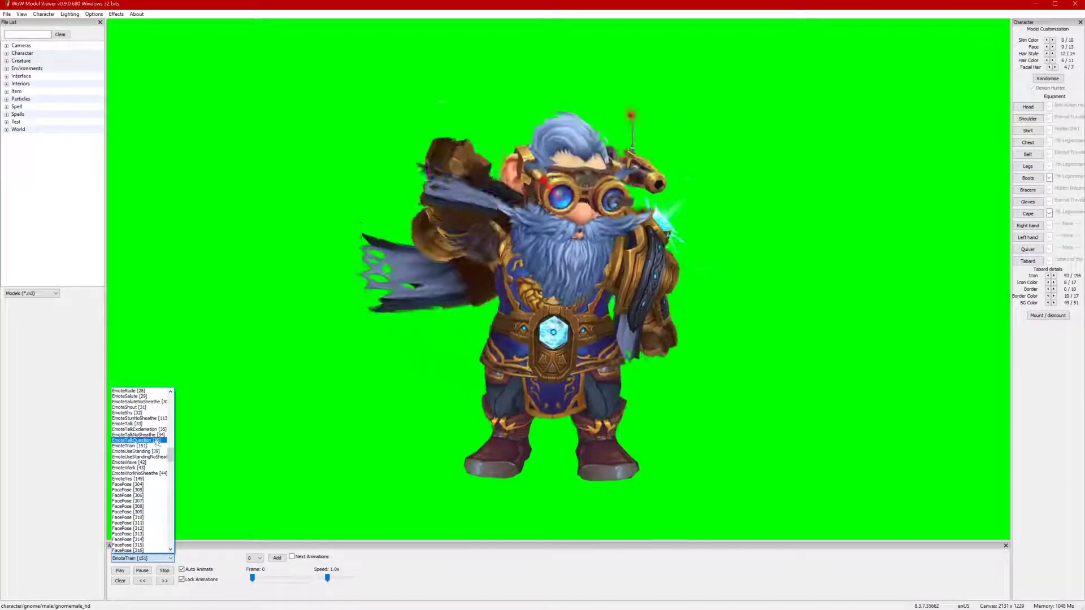
{"action": "scroll", "coordinate": [148, 447], "scroll_direction": "up", "scroll_amount": 3}
{"action": "scroll", "coordinate": [146, 447], "scroll_direction": "up", "scroll_amount": 4}
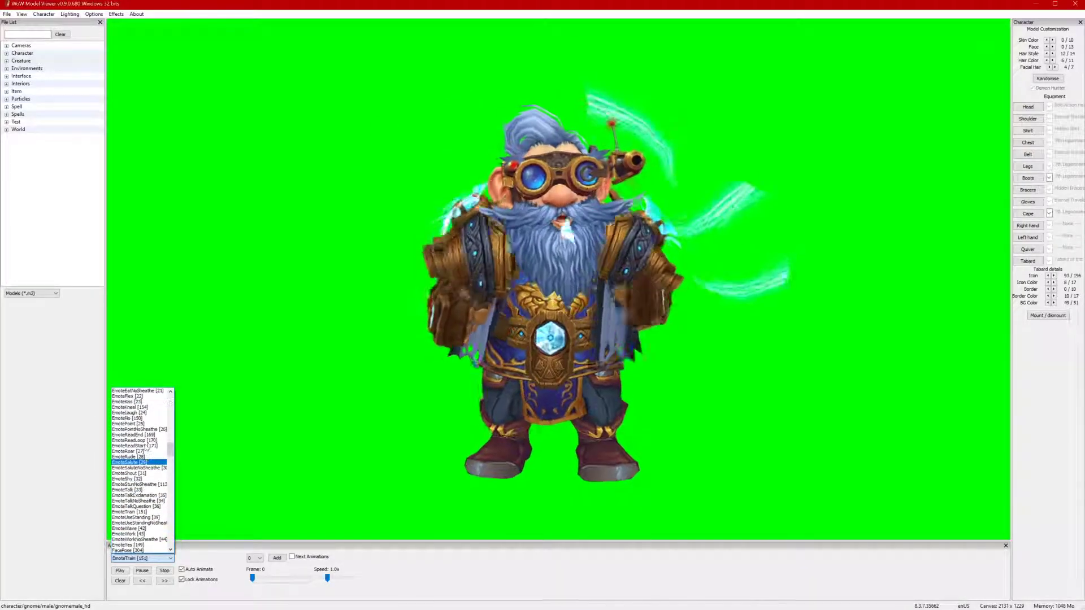
{"action": "left_click", "coordinate": [141, 475]}
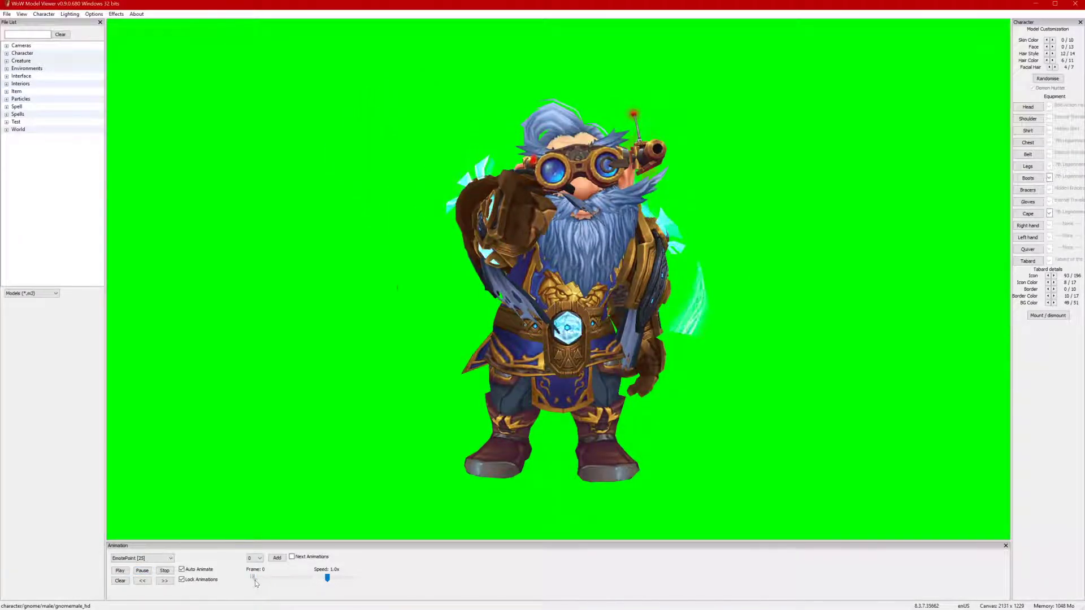
{"action": "left_click_drag", "start_coordinate": [255, 583], "coordinate": [287, 586]}
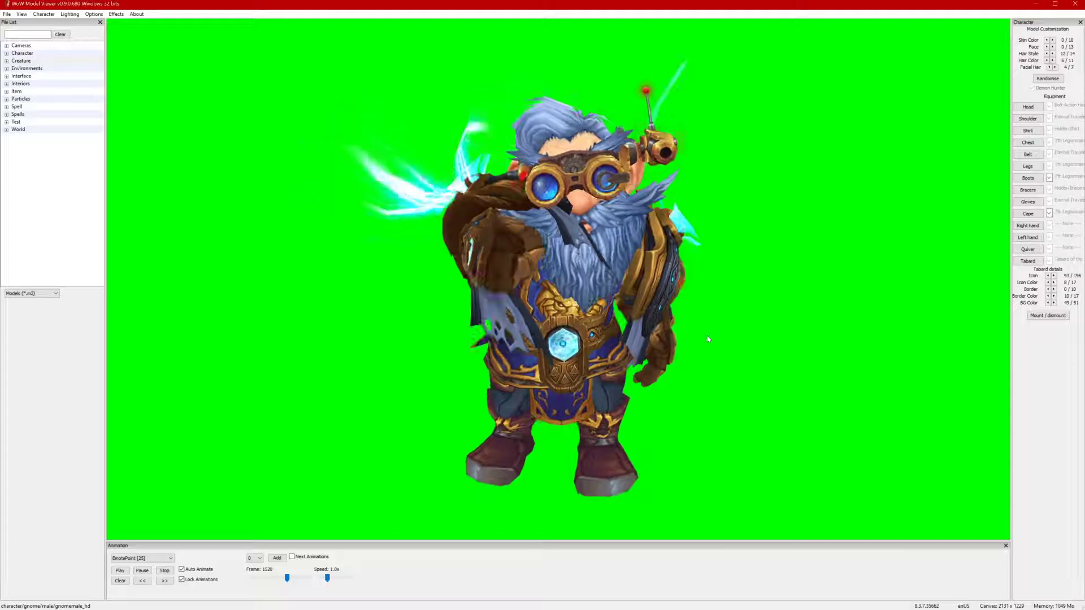
Step: Turn the pointing gnome to a rear three-quarter view, make it smaller, and place it in the lower-left area of the green background
{"action": "left_click_drag", "start_coordinate": [701, 339], "coordinate": [613, 325]}
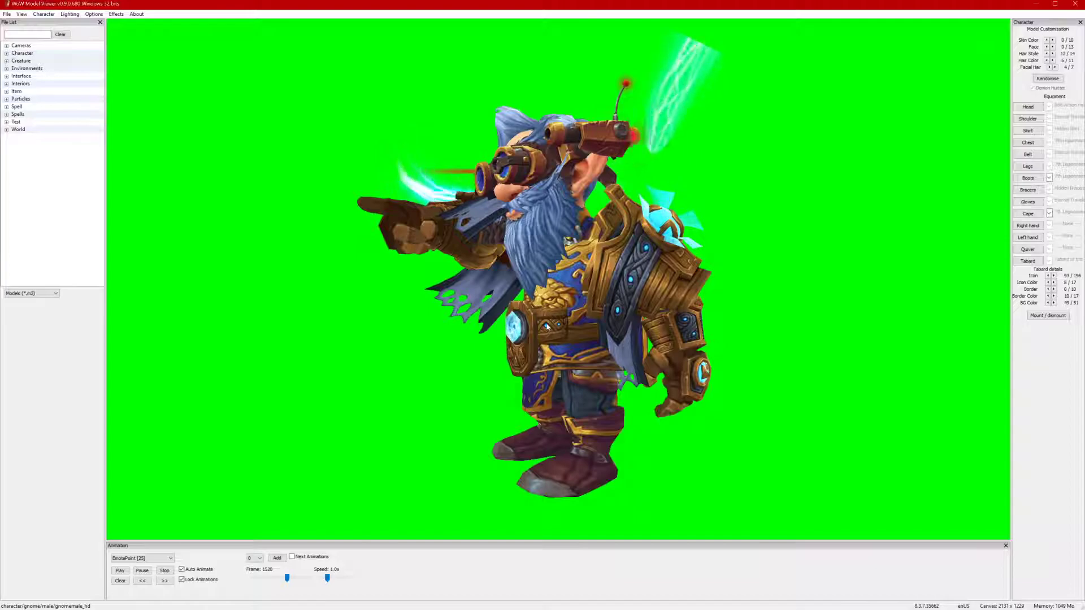
{"action": "left_click_drag", "start_coordinate": [547, 327], "coordinate": [588, 321]}
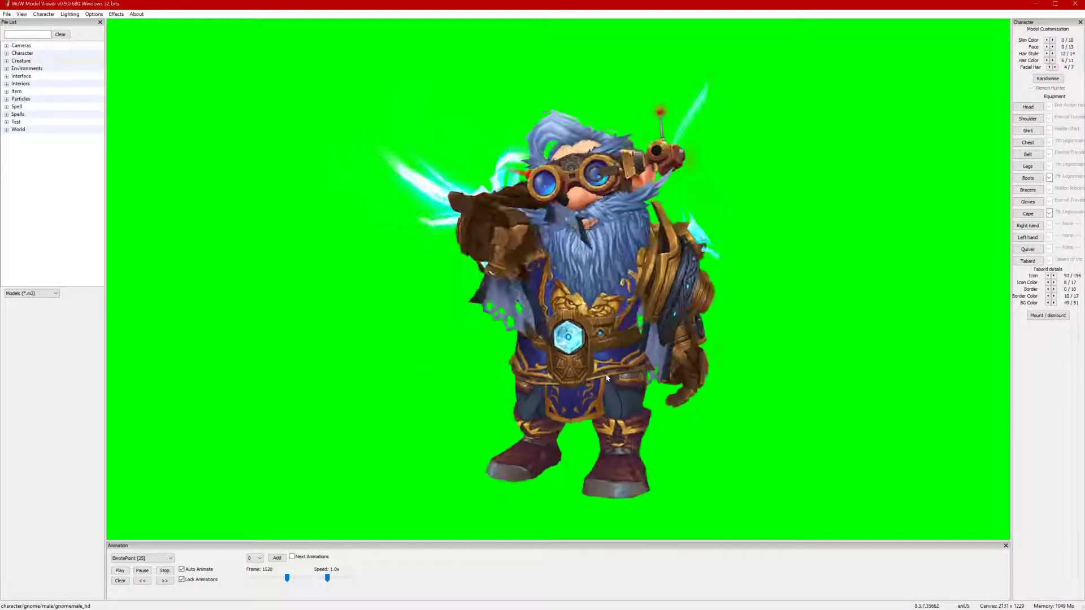
{"action": "left_click_drag", "start_coordinate": [639, 393], "coordinate": [520, 399]}
{"action": "left_click_drag", "start_coordinate": [842, 360], "coordinate": [593, 361]}
{"action": "scroll", "coordinate": [631, 372], "scroll_direction": "down", "scroll_amount": 4}
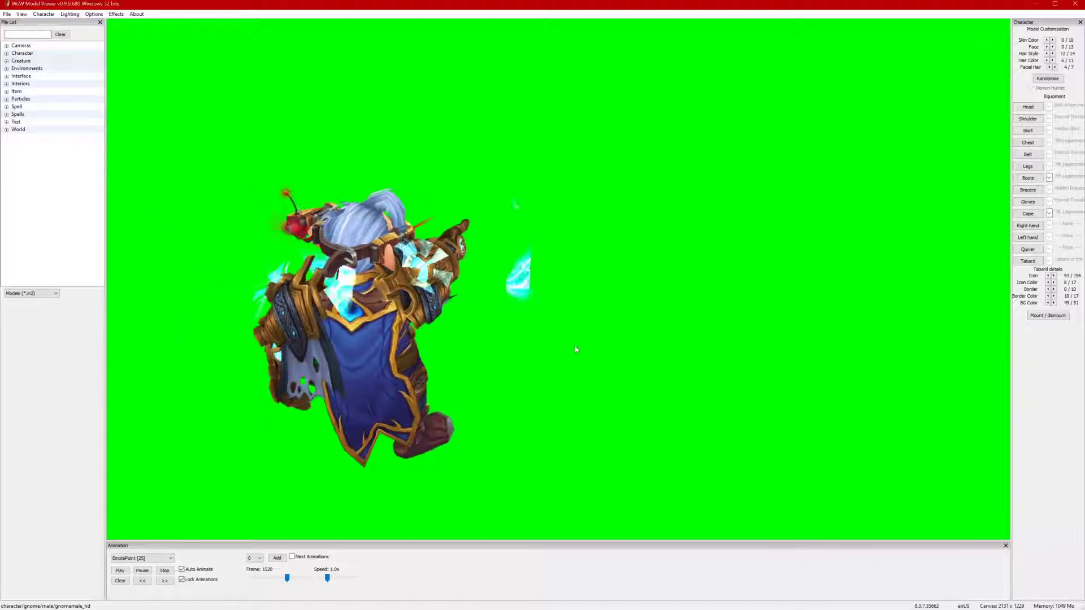
{"action": "scroll", "coordinate": [574, 345], "scroll_direction": "up", "scroll_amount": 4}
{"action": "scroll", "coordinate": [568, 341], "scroll_direction": "down", "scroll_amount": 4}
{"action": "mouse_move", "coordinate": [568, 342]}
{"action": "left_mouse_down"}
{"action": "mouse_move", "coordinate": [554, 339]}
{"action": "mouse_move", "coordinate": [553, 350]}
{"action": "left_mouse_up"}
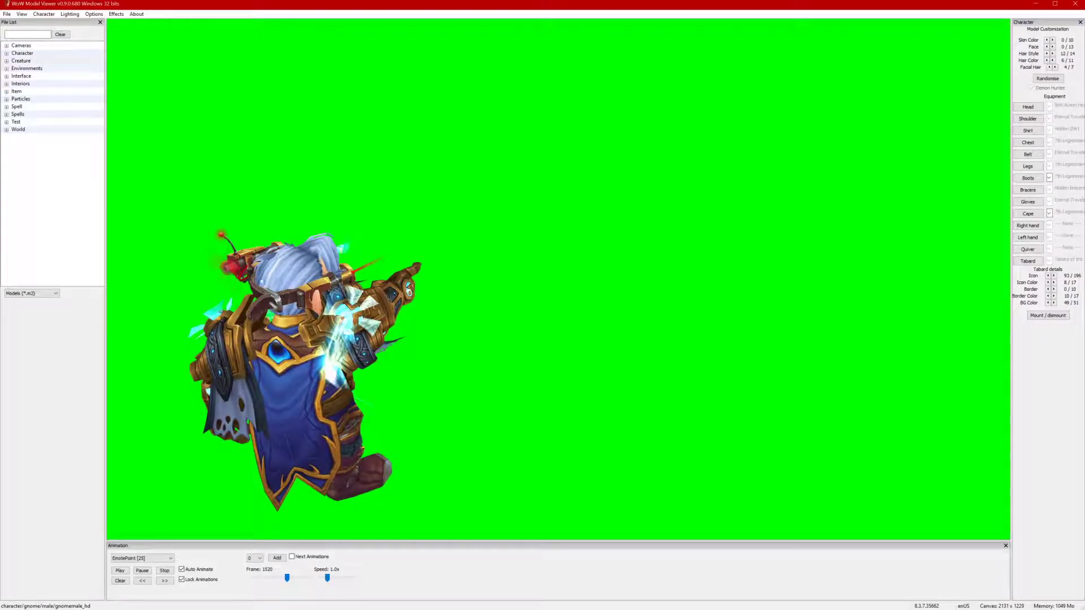
Step: Move the pointing gnome slightly higher on the green background and save a screenshot of the view
{"action": "left_click_drag", "start_coordinate": [462, 351], "coordinate": [462, 346]}
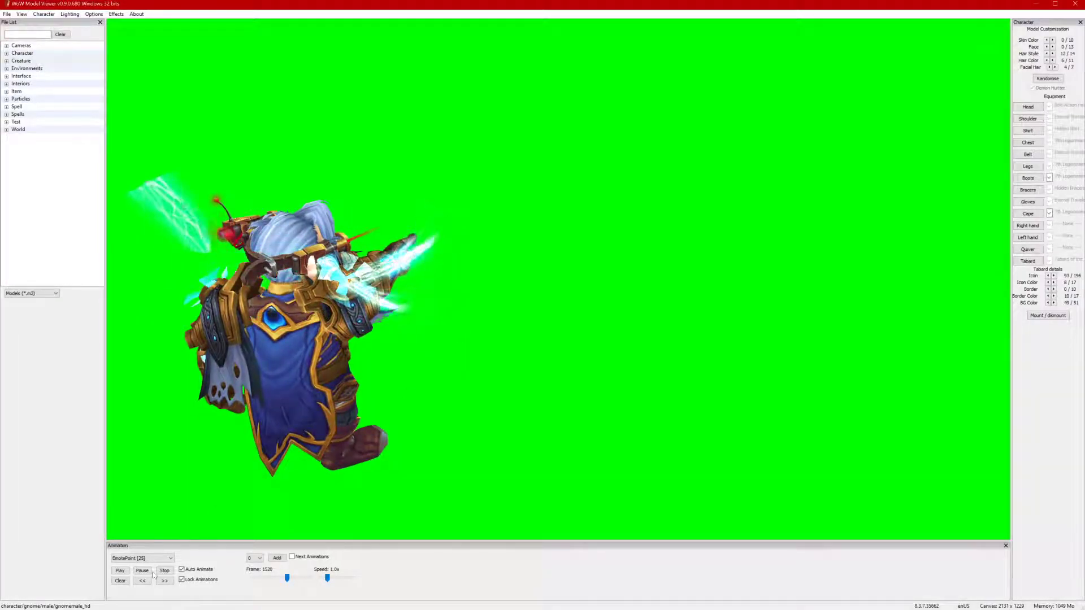
{"action": "left_click", "coordinate": [8, 14]}
{"action": "left_click", "coordinate": [7, 14]}
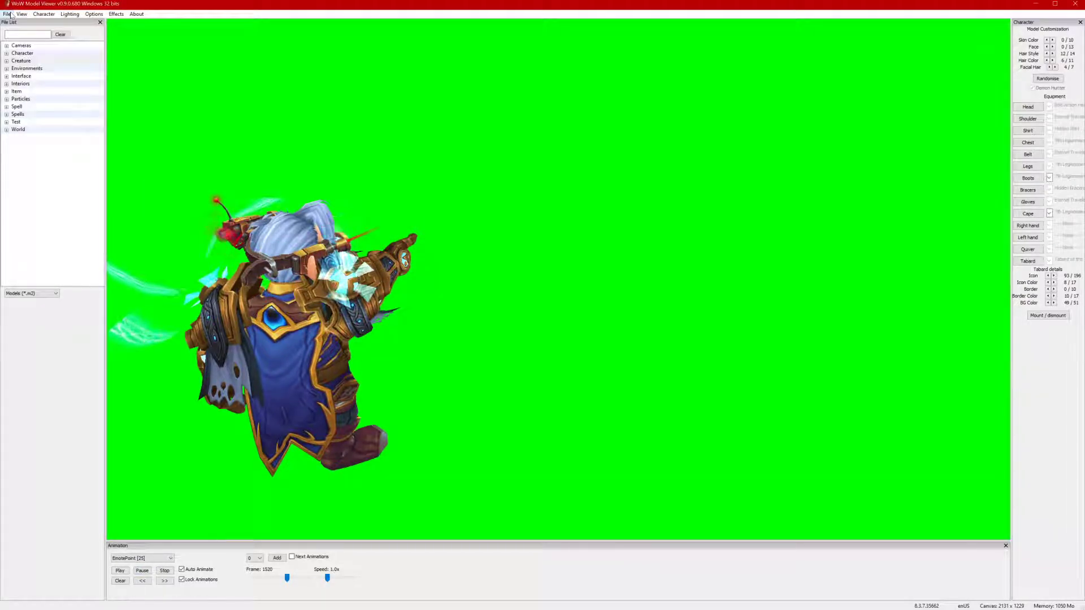
{"action": "left_click", "coordinate": [8, 14]}
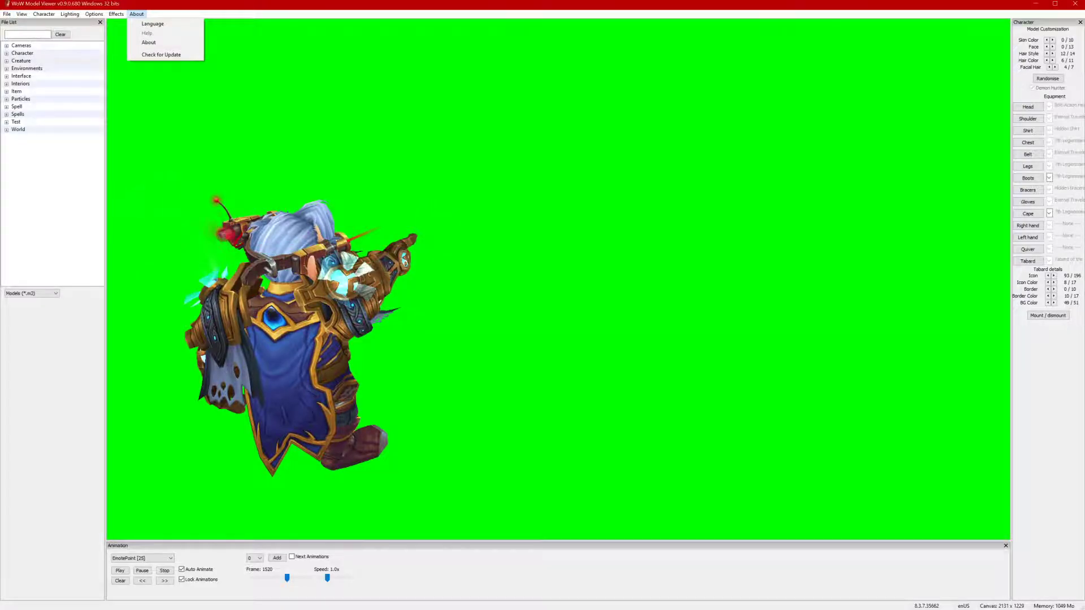
Step: Switch to Photoshop and place screenshot_123 as the topmost layer of WOWThumbnails.psd at its default fitted size
{"action": "key", "text": "alt+Tab"}
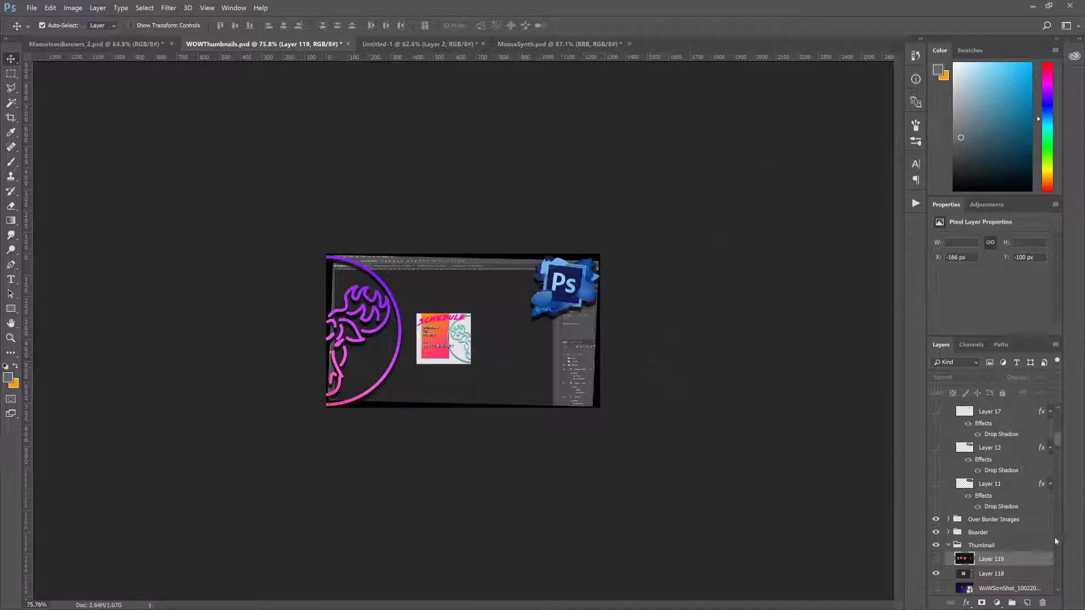
{"action": "scroll", "coordinate": [1045, 528], "scroll_direction": "up", "scroll_amount": 5}
{"action": "left_click", "coordinate": [993, 411]}
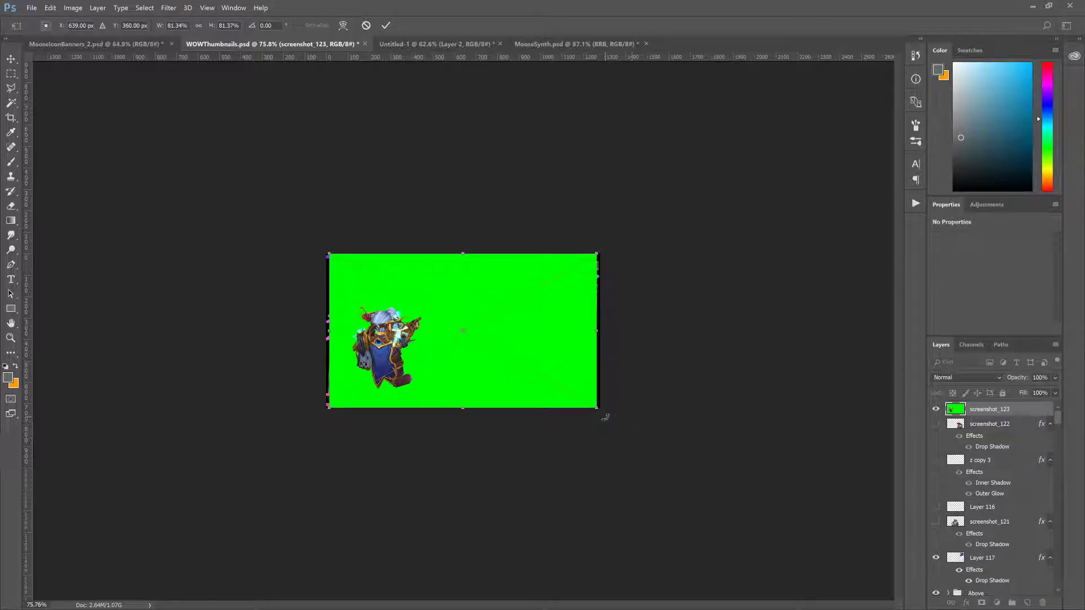
{"action": "left_click_drag", "start_coordinate": [598, 409], "coordinate": [608, 429]}
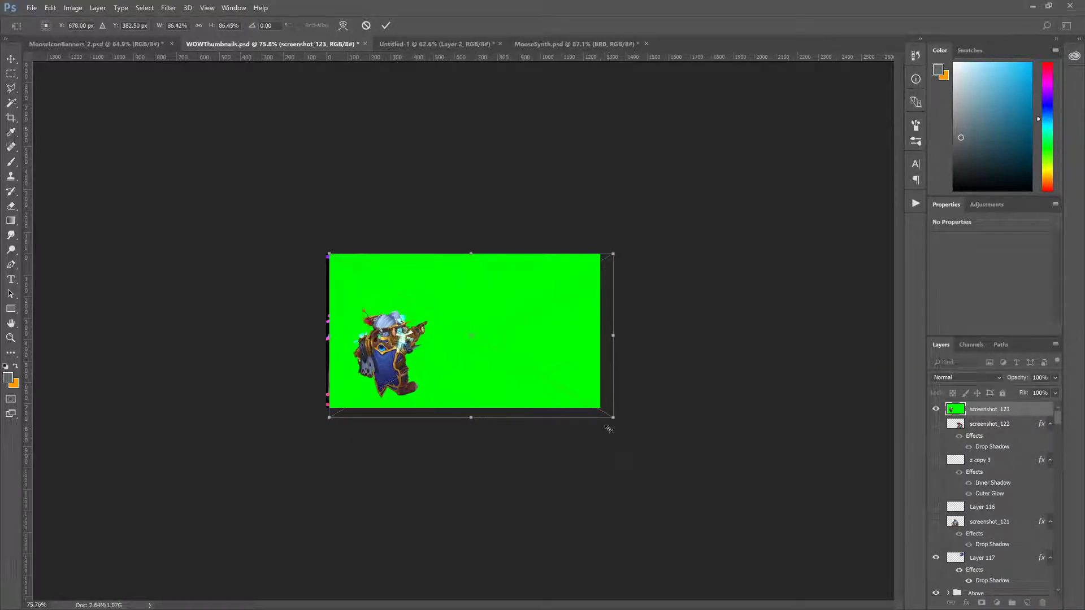
{"action": "key", "text": "ctrl+z"}
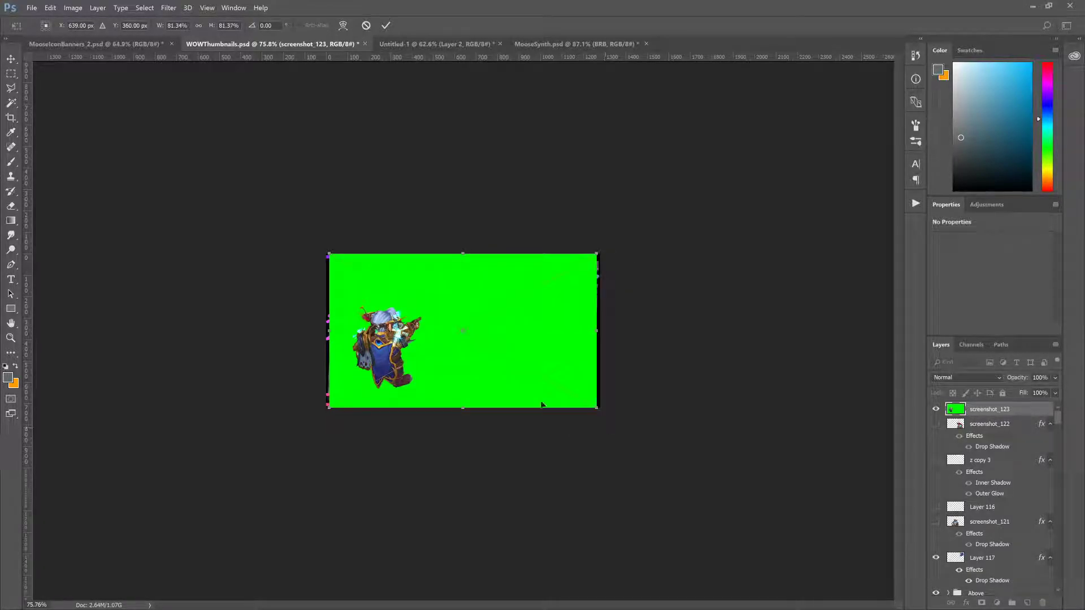
{"action": "key", "text": "Return"}
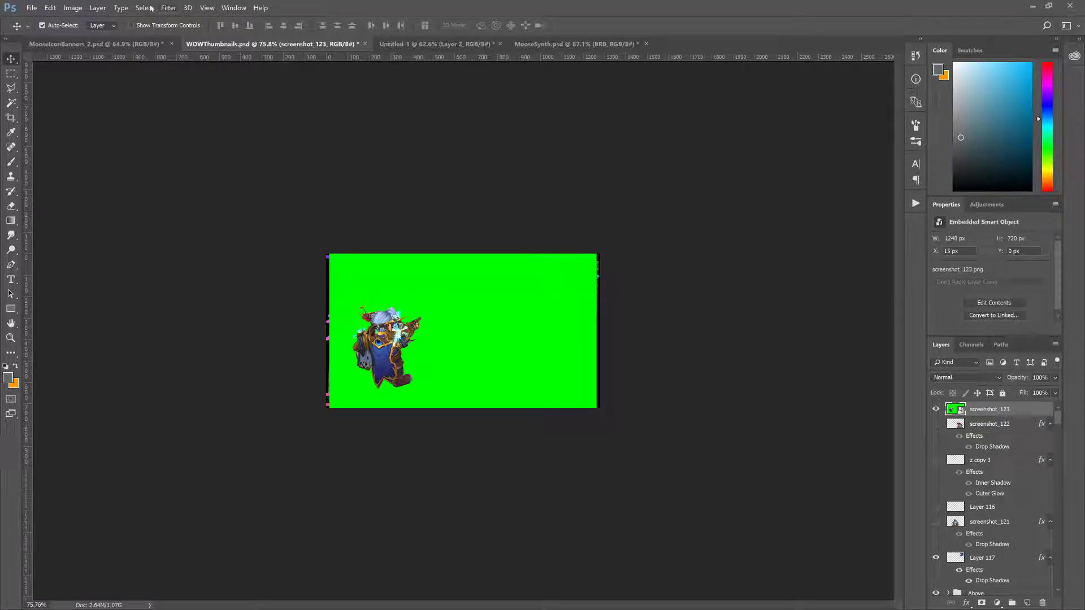
Step: Rasterize the screenshot_123 layer and remove its green background by sampling the green with Color Range, leaving no active selection
{"action": "key", "text": "i"}
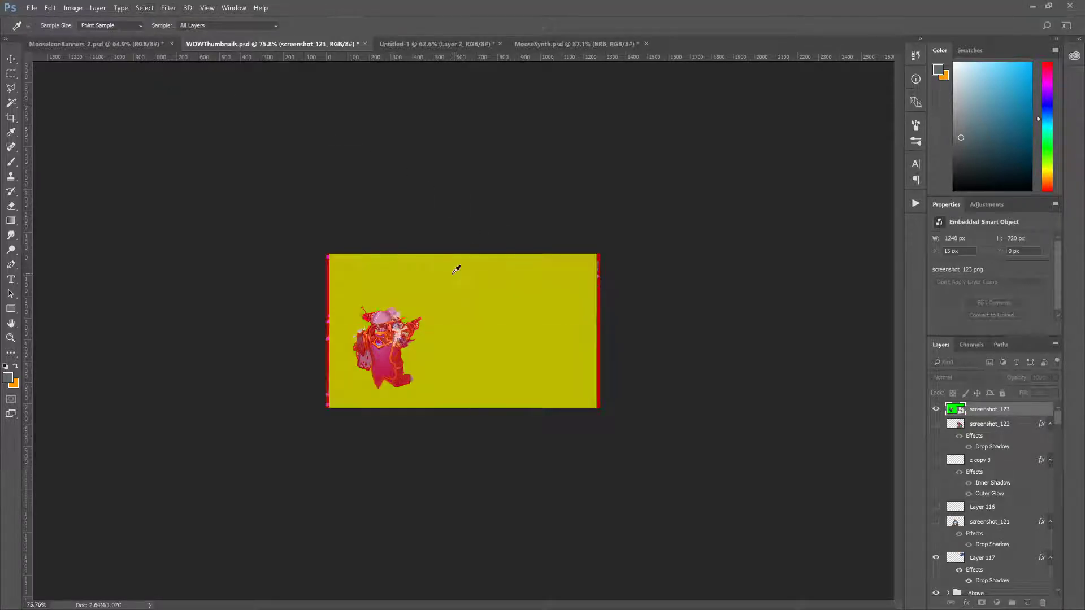
{"action": "left_click", "coordinate": [458, 264]}
{"action": "scroll", "coordinate": [482, 310], "scroll_direction": "up", "scroll_amount": 8}
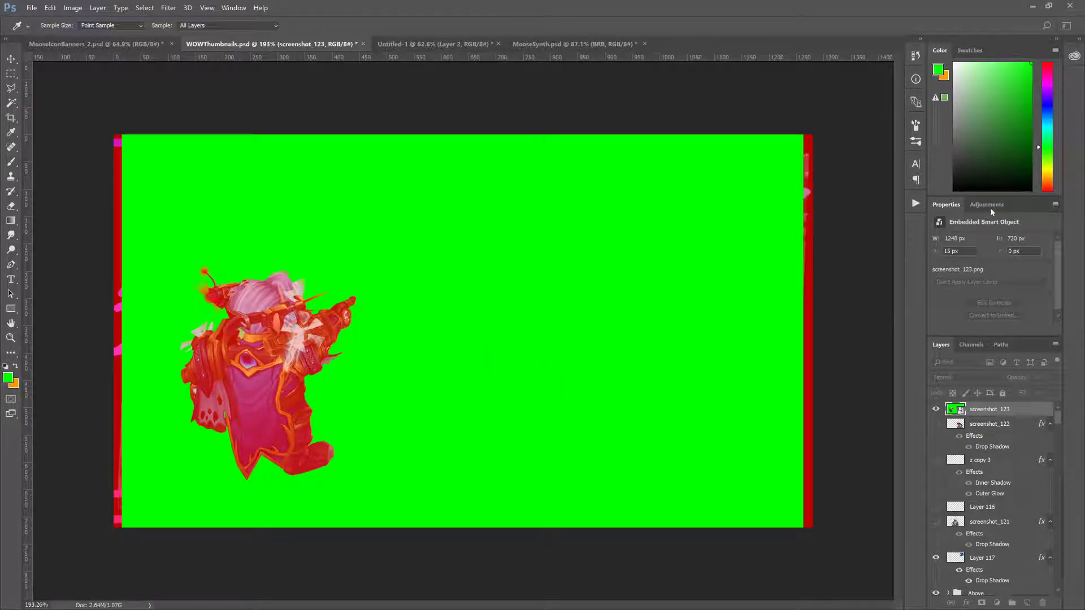
{"action": "key", "text": "v"}
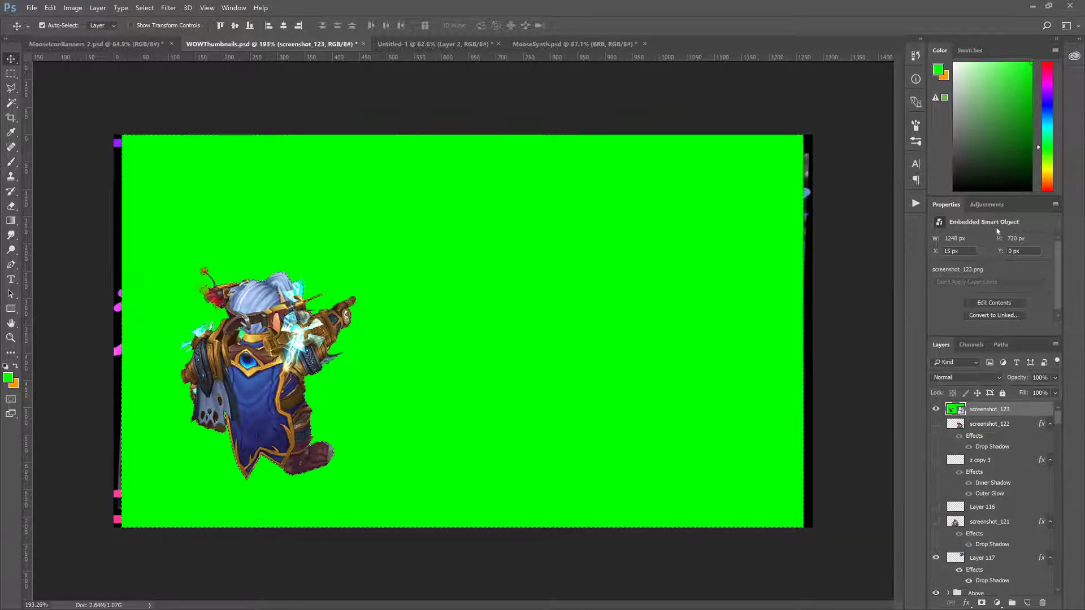
{"action": "left_click", "coordinate": [994, 186]}
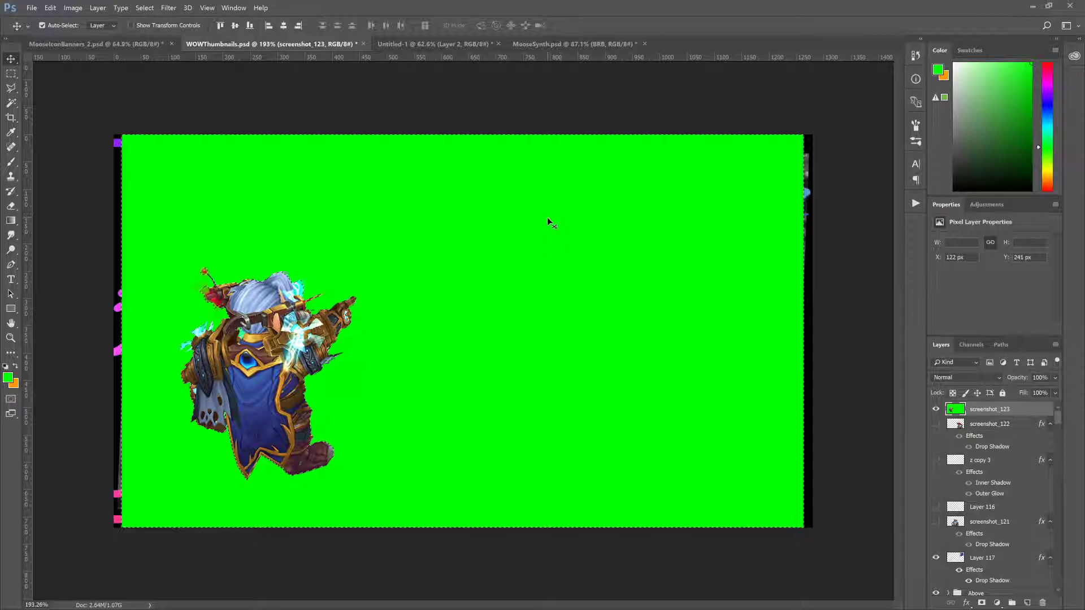
{"action": "key", "text": "Delete"}
{"action": "key", "text": "m"}
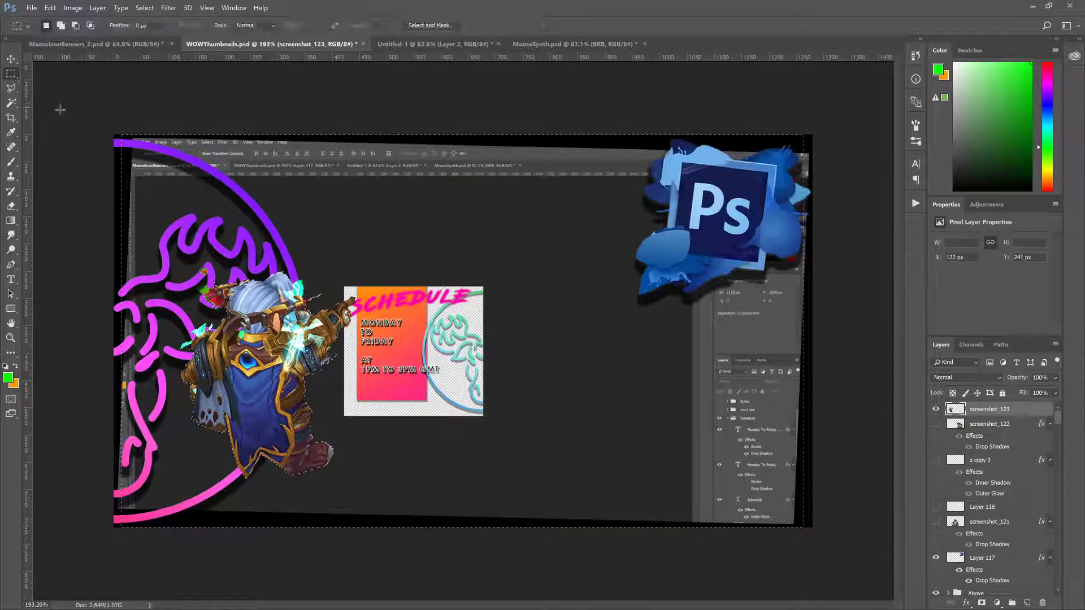
{"action": "key", "text": "ctrl+d"}
Step: Erase the thin red beam sticking out from the front of the gnome's goggles
{"action": "left_click", "coordinate": [12, 206]}
{"action": "scroll", "coordinate": [242, 268], "scroll_direction": "up", "scroll_amount": 3}
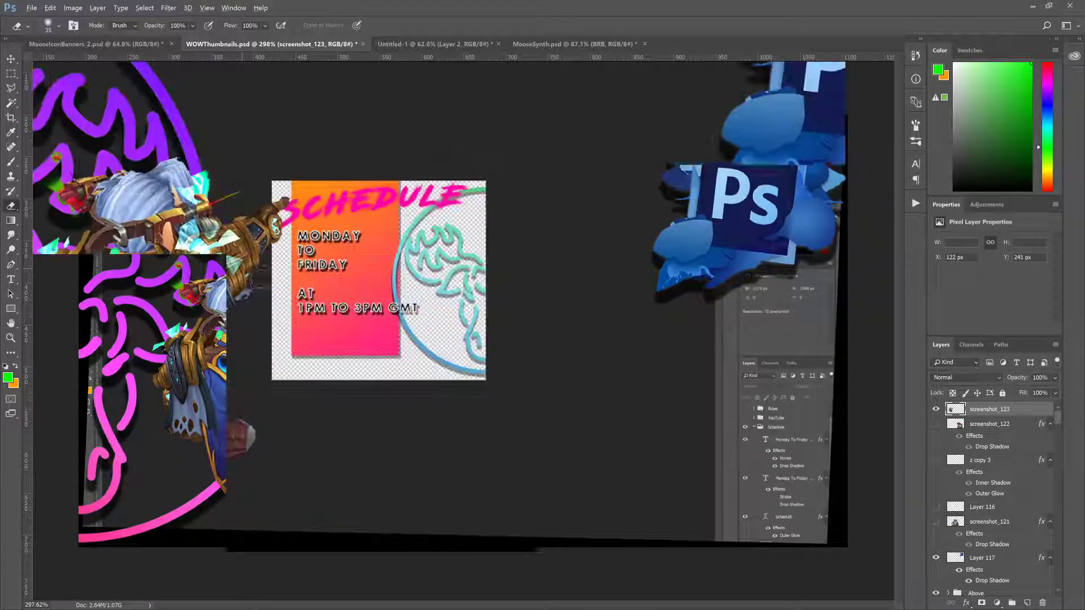
{"action": "mouse_move", "coordinate": [250, 192]}
{"action": "left_mouse_down"}
{"action": "mouse_move", "coordinate": [231, 200]}
{"action": "mouse_move", "coordinate": [248, 190]}
{"action": "mouse_move", "coordinate": [209, 157]}
{"action": "mouse_move", "coordinate": [220, 189]}
{"action": "mouse_move", "coordinate": [221, 179]}
{"action": "left_mouse_up"}
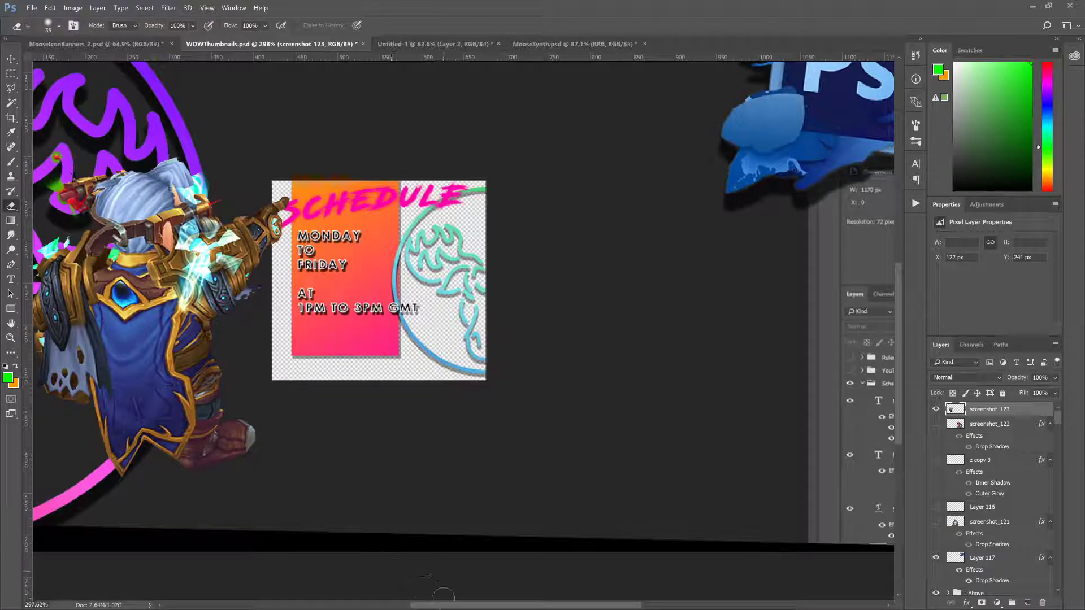
Step: Move the gnome cutout off the circular logo and over the schedule image, at about X 337 px, Y 296 px
{"action": "scroll", "coordinate": [373, 562], "scroll_direction": "left", "scroll_amount": 5}
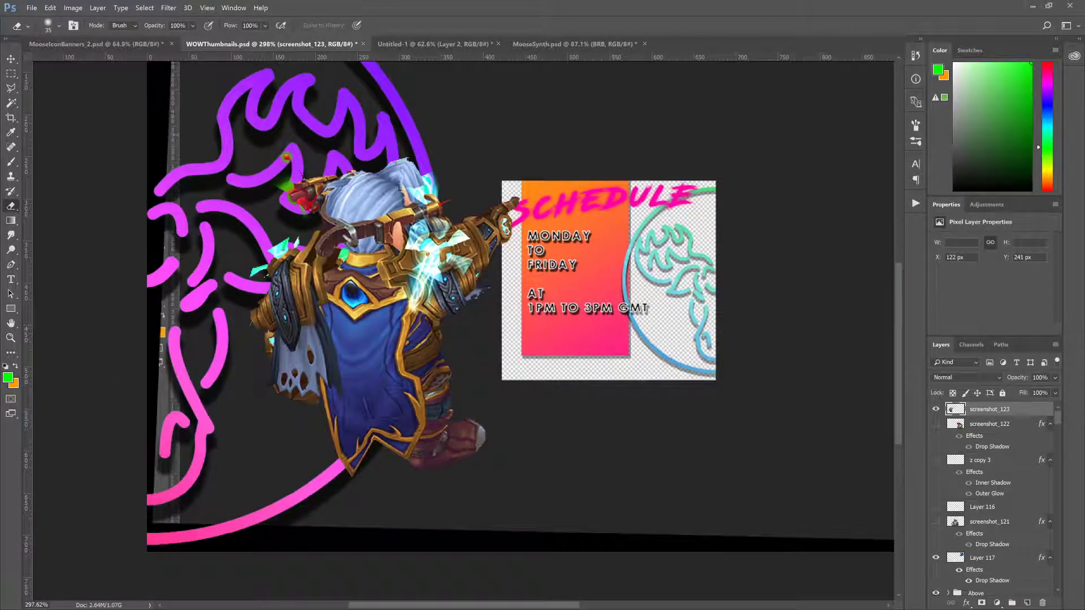
{"action": "left_click", "coordinate": [10, 58]}
{"action": "mouse_move", "coordinate": [379, 325]}
{"action": "left_mouse_down"}
{"action": "mouse_move", "coordinate": [487, 343]}
{"action": "mouse_move", "coordinate": [558, 372]}
{"action": "left_mouse_up"}
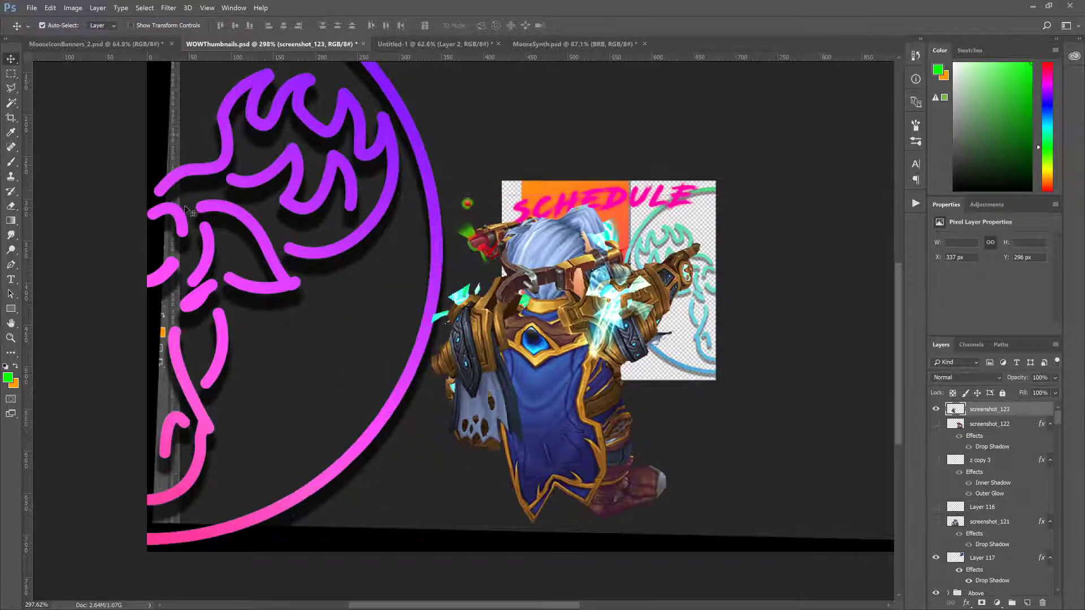
Step: Erase the red antenna tip and the green remnants beneath it beside the gnome's head
{"action": "left_click", "coordinate": [10, 205]}
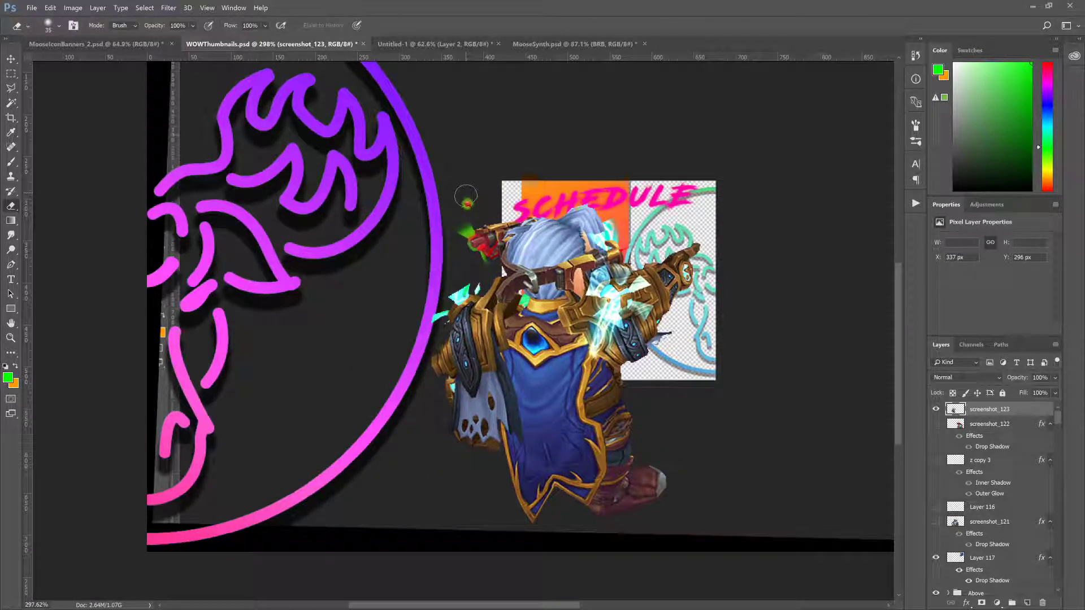
{"action": "left_click_drag", "start_coordinate": [465, 196], "coordinate": [459, 203]}
{"action": "left_click_drag", "start_coordinate": [456, 216], "coordinate": [464, 226]}
{"action": "scroll", "coordinate": [468, 315], "scroll_direction": "up", "scroll_amount": 5}
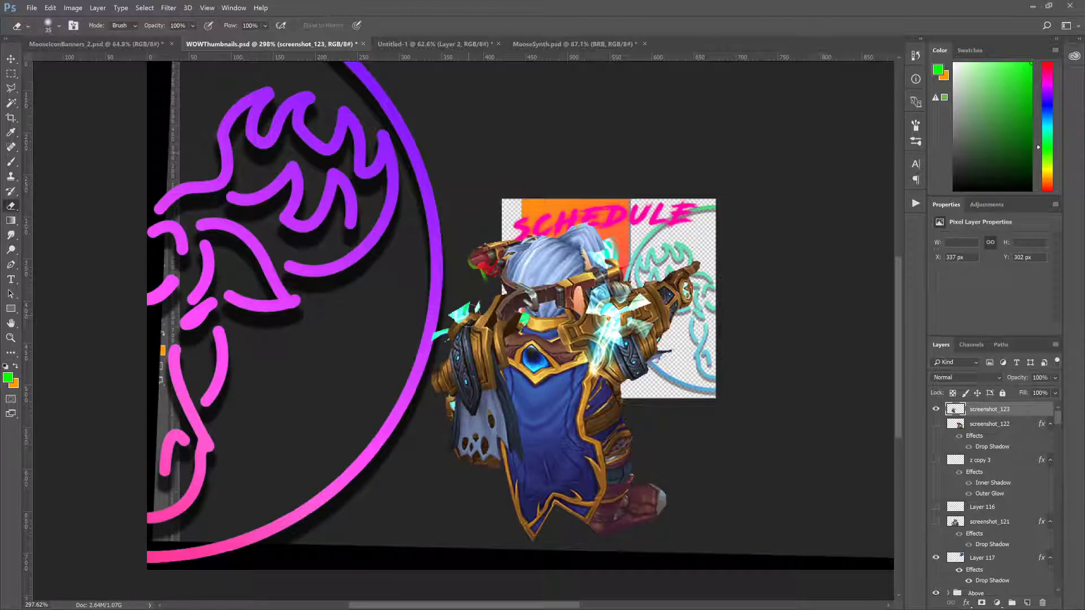
Step: Erase the cyan crystal shards sticking out from the gnome's left shoulder pad
{"action": "scroll", "coordinate": [467, 314], "scroll_direction": "down", "scroll_amount": 3}
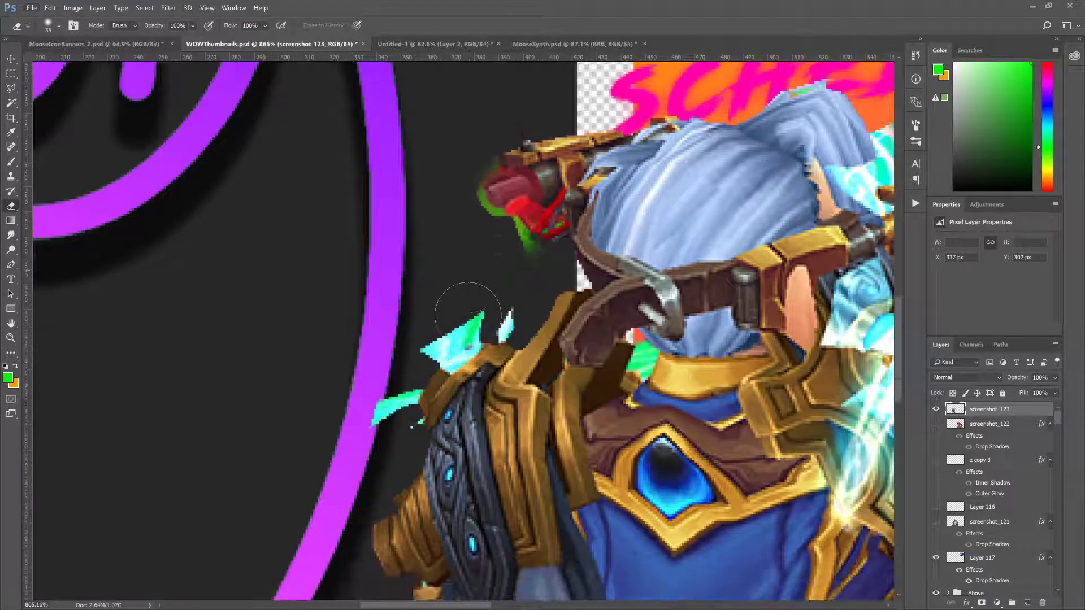
{"action": "key", "text": "bracketright"}
{"action": "key", "text": "bracketright"}
{"action": "mouse_move", "coordinate": [490, 256]}
{"action": "left_mouse_down"}
{"action": "mouse_move", "coordinate": [479, 249]}
{"action": "mouse_move", "coordinate": [502, 247]}
{"action": "mouse_move", "coordinate": [393, 274]}
{"action": "mouse_move", "coordinate": [452, 242]}
{"action": "mouse_move", "coordinate": [424, 290]}
{"action": "mouse_move", "coordinate": [403, 292]}
{"action": "mouse_move", "coordinate": [458, 245]}
{"action": "mouse_move", "coordinate": [396, 291]}
{"action": "mouse_move", "coordinate": [491, 247]}
{"action": "mouse_move", "coordinate": [415, 265]}
{"action": "mouse_move", "coordinate": [356, 299]}
{"action": "mouse_move", "coordinate": [390, 356]}
{"action": "mouse_move", "coordinate": [339, 327]}
{"action": "mouse_move", "coordinate": [370, 334]}
{"action": "left_mouse_up"}
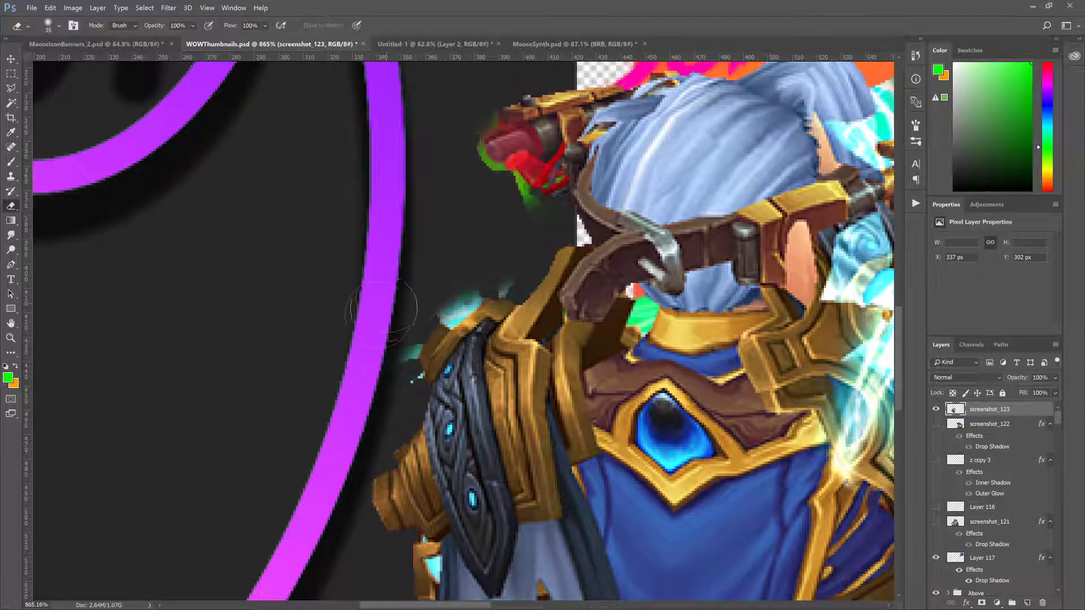
Step: Reduce the eraser to 15 px and erase the green fringe around the red device on the gnome's goggles
{"action": "scroll", "coordinate": [472, 249], "scroll_direction": "up", "scroll_amount": 3}
{"action": "scroll", "coordinate": [475, 254], "scroll_direction": "up", "scroll_amount": 2}
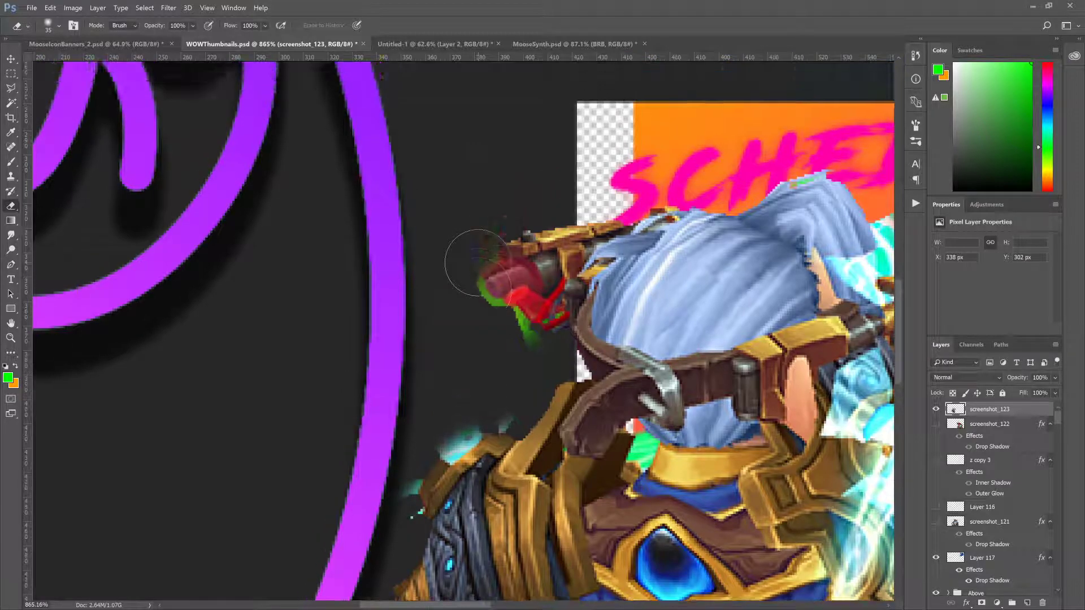
{"action": "key", "text": "bracketleft"}
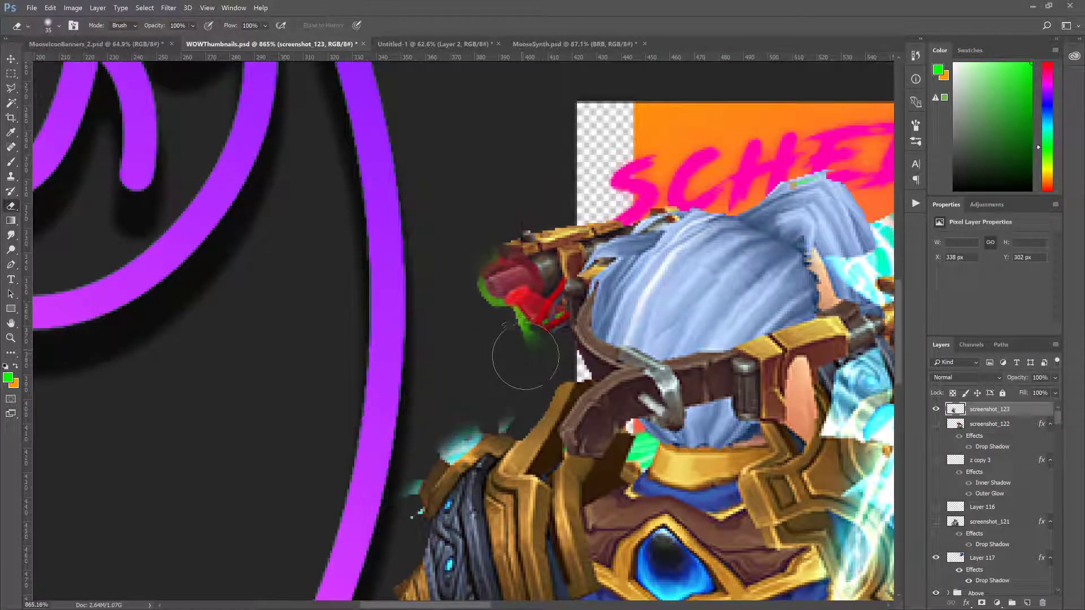
{"action": "key", "text": "bracketleft"}
{"action": "key", "text": "bracketleft"}
{"action": "key", "text": "bracketleft"}
{"action": "mouse_move", "coordinate": [529, 347]}
{"action": "left_mouse_down"}
{"action": "mouse_move", "coordinate": [555, 350]}
{"action": "mouse_move", "coordinate": [526, 347]}
{"action": "mouse_move", "coordinate": [510, 319]}
{"action": "mouse_move", "coordinate": [528, 340]}
{"action": "mouse_move", "coordinate": [477, 310]}
{"action": "mouse_move", "coordinate": [459, 284]}
{"action": "mouse_move", "coordinate": [459, 274]}
{"action": "mouse_move", "coordinate": [472, 304]}
{"action": "mouse_move", "coordinate": [496, 315]}
{"action": "mouse_move", "coordinate": [470, 292]}
{"action": "mouse_move", "coordinate": [469, 274]}
{"action": "mouse_move", "coordinate": [479, 302]}
{"action": "mouse_move", "coordinate": [500, 312]}
{"action": "mouse_move", "coordinate": [483, 311]}
{"action": "mouse_move", "coordinate": [472, 284]}
{"action": "mouse_move", "coordinate": [478, 304]}
{"action": "mouse_move", "coordinate": [467, 292]}
{"action": "mouse_move", "coordinate": [482, 243]}
{"action": "mouse_move", "coordinate": [470, 261]}
{"action": "mouse_move", "coordinate": [493, 243]}
{"action": "mouse_move", "coordinate": [469, 261]}
{"action": "mouse_move", "coordinate": [487, 251]}
{"action": "mouse_move", "coordinate": [466, 281]}
{"action": "mouse_move", "coordinate": [469, 303]}
{"action": "mouse_move", "coordinate": [487, 323]}
{"action": "mouse_move", "coordinate": [497, 309]}
{"action": "mouse_move", "coordinate": [510, 337]}
{"action": "left_mouse_up"}
{"action": "scroll", "coordinate": [563, 403], "scroll_direction": "up", "scroll_amount": 1}
{"action": "scroll", "coordinate": [563, 402], "scroll_direction": "down", "scroll_amount": 1}
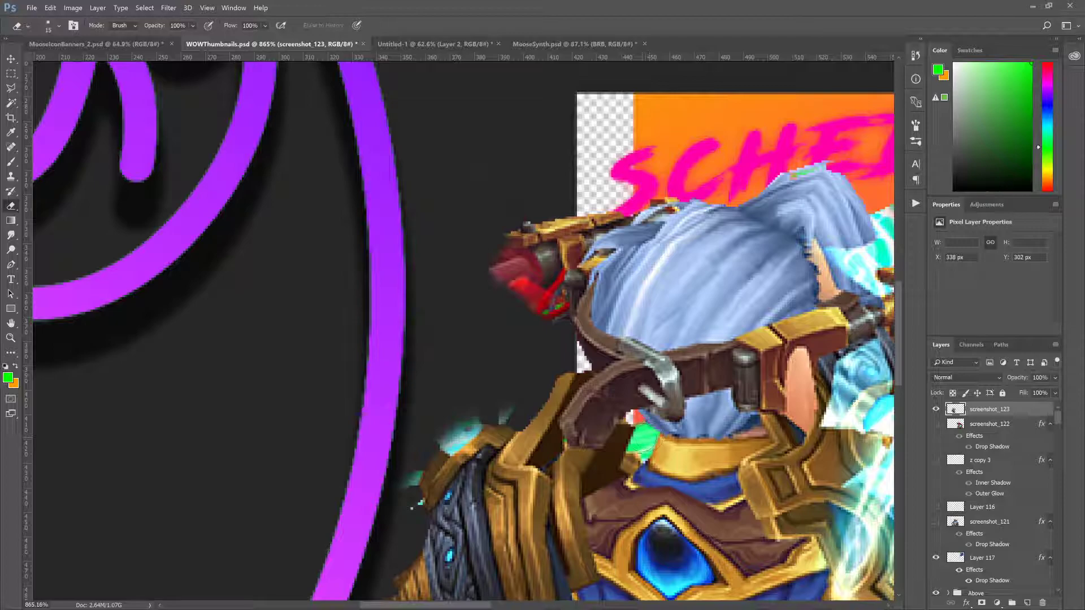
Step: With an 8 px eraser, remove the green patch between the hair and collar and the leftover cyan glow around the left shoulder pad
{"action": "left_click", "coordinate": [12, 104]}
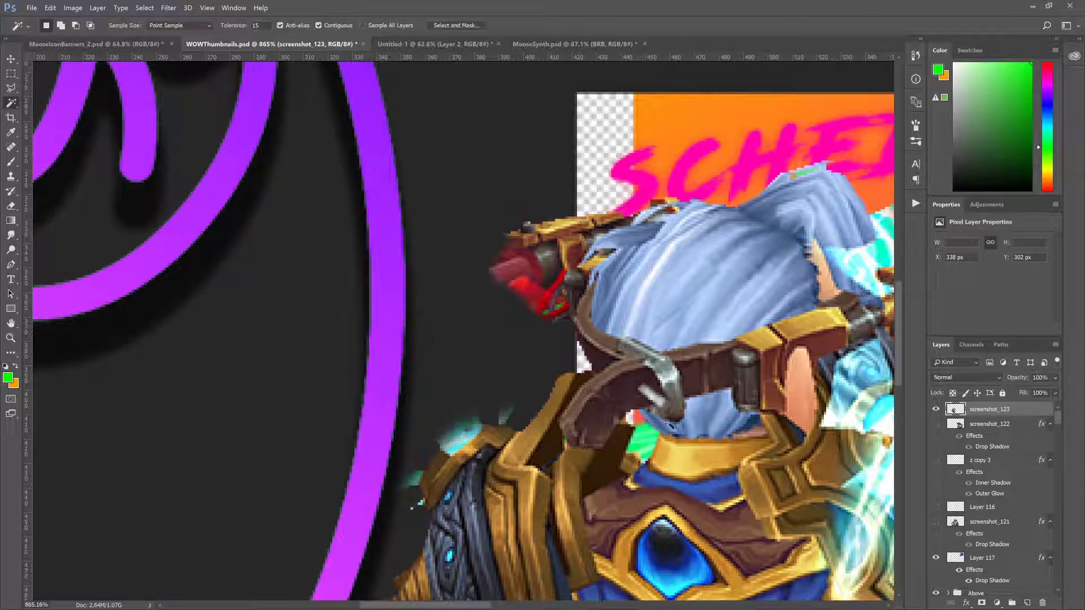
{"action": "left_click", "coordinate": [10, 74]}
{"action": "key", "text": "b"}
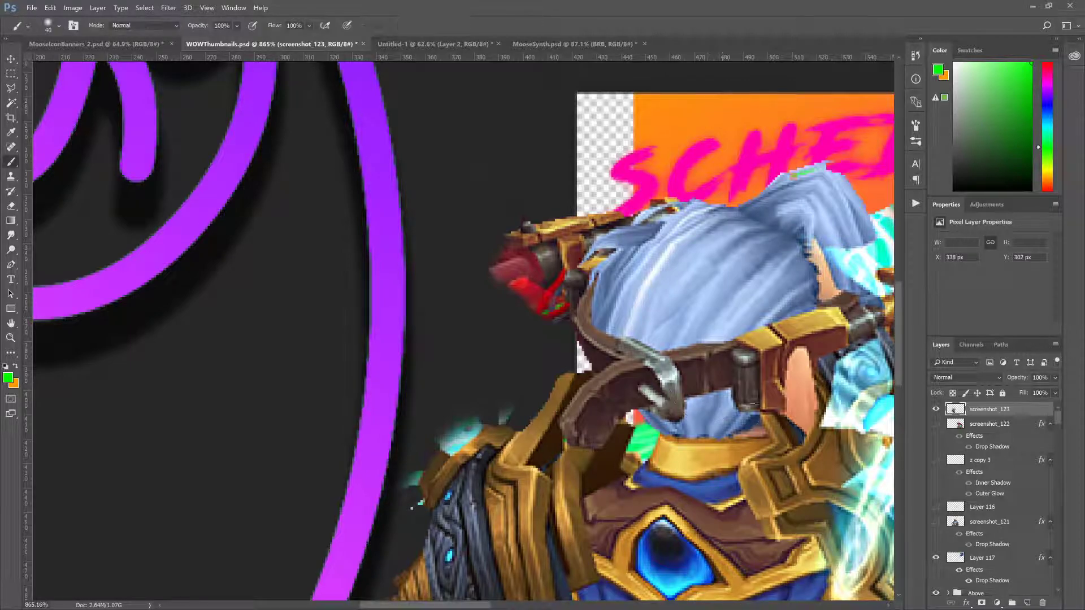
{"action": "key", "text": "bracketleft"}
{"action": "key", "text": "e"}
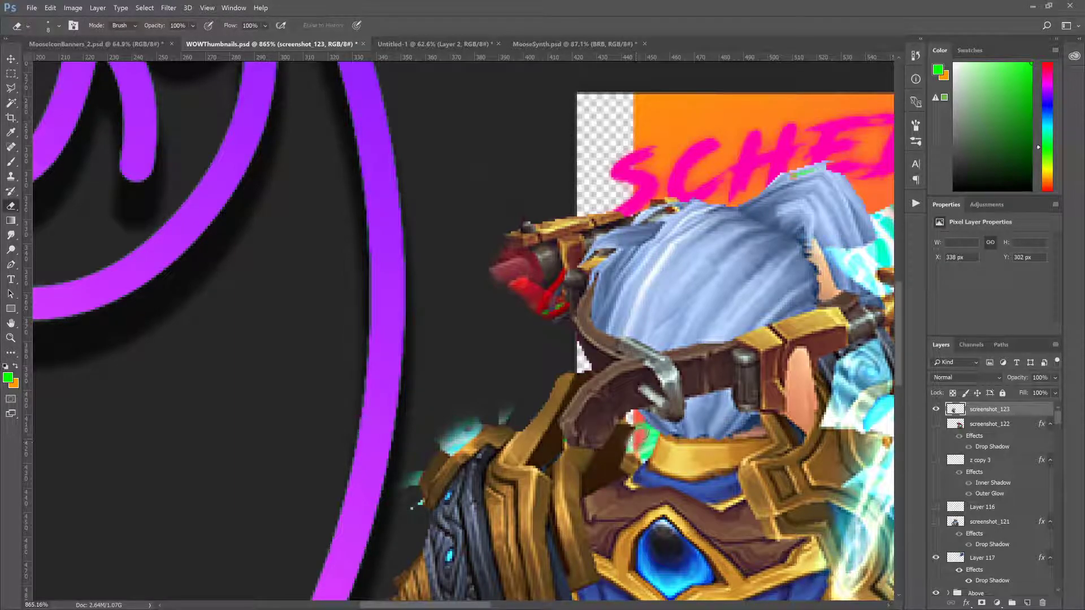
{"action": "left_click_drag", "start_coordinate": [651, 433], "coordinate": [650, 444]}
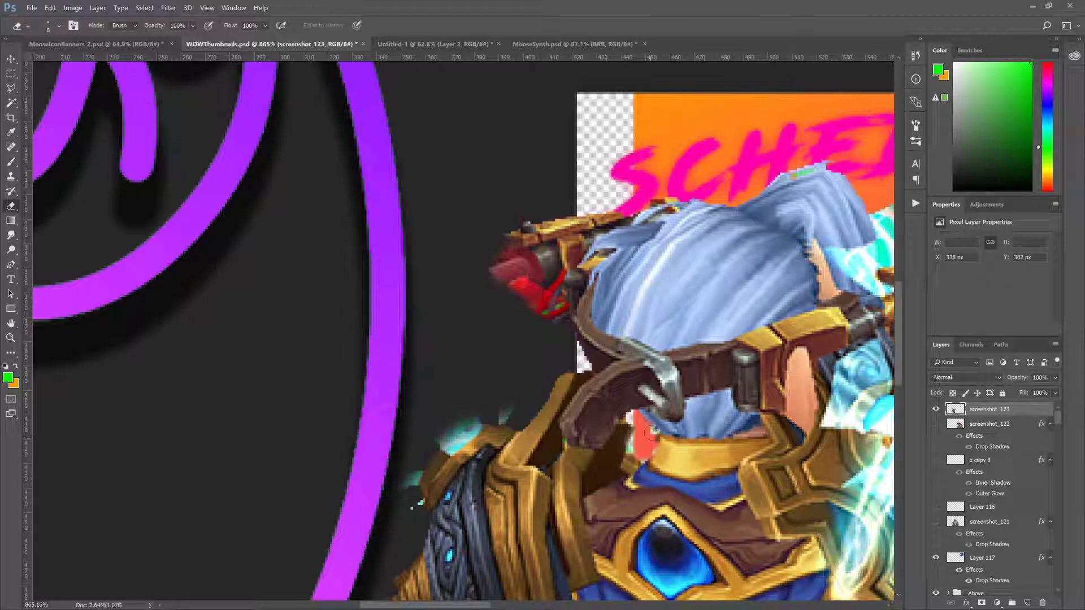
{"action": "scroll", "coordinate": [494, 404], "scroll_direction": "down", "scroll_amount": 3}
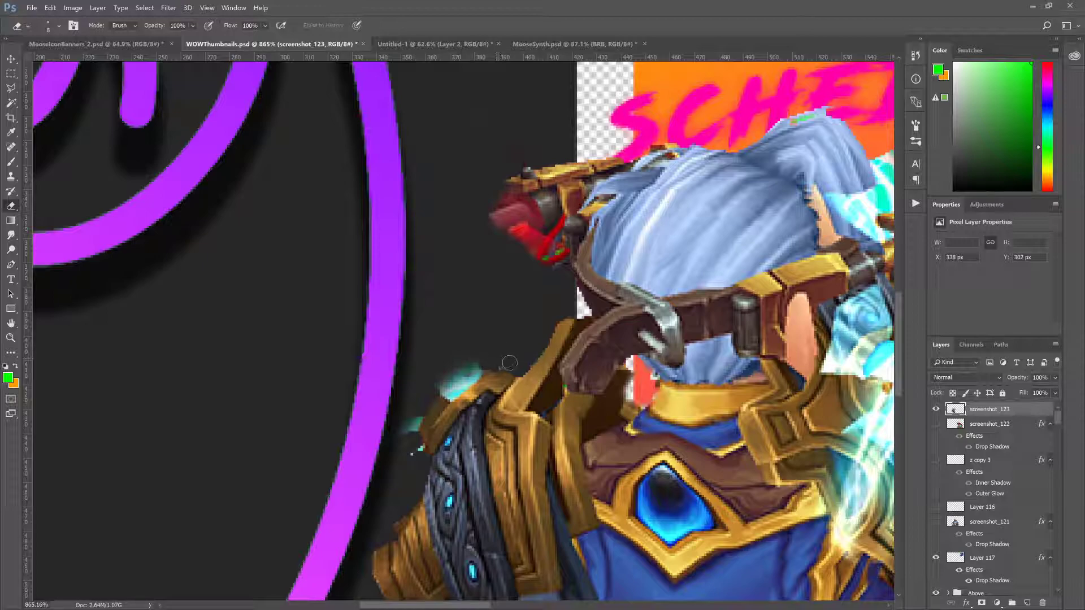
{"action": "mouse_move", "coordinate": [412, 442]}
{"action": "left_mouse_down"}
{"action": "mouse_move", "coordinate": [416, 412]}
{"action": "mouse_move", "coordinate": [395, 424]}
{"action": "mouse_move", "coordinate": [399, 437]}
{"action": "mouse_move", "coordinate": [427, 389]}
{"action": "mouse_move", "coordinate": [487, 350]}
{"action": "left_mouse_up"}
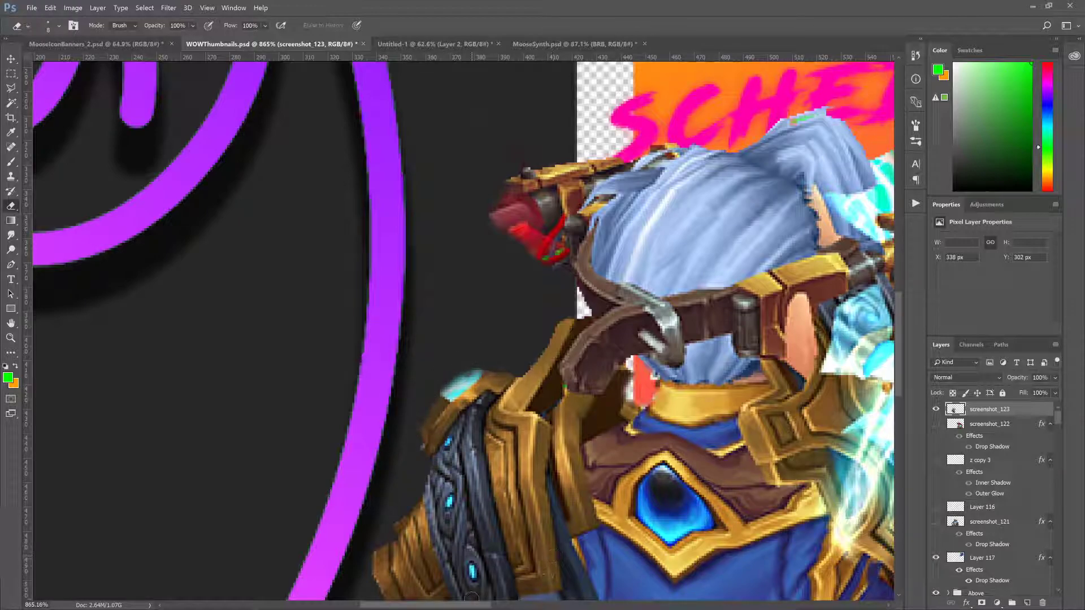
Step: Inspect the cutout edges around the gnome's pointing arm and the whole character against the thumbnail
{"action": "left_click_drag", "start_coordinate": [466, 605], "coordinate": [536, 606]}
{"action": "scroll", "coordinate": [510, 403], "scroll_direction": "down", "scroll_amount": 4}
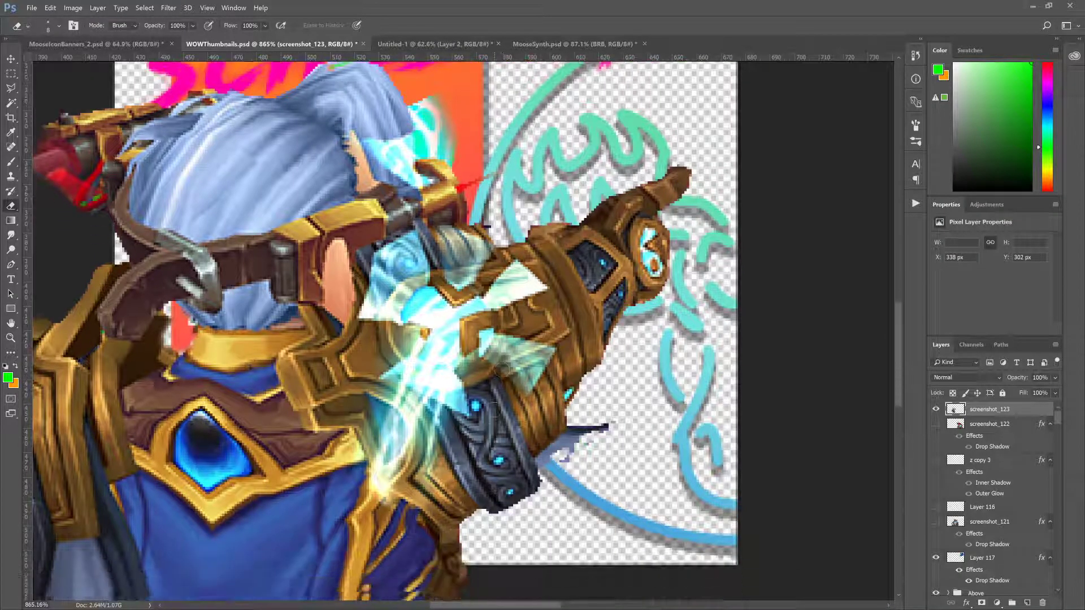
{"action": "scroll", "coordinate": [508, 398], "scroll_direction": "down", "scroll_amount": 1}
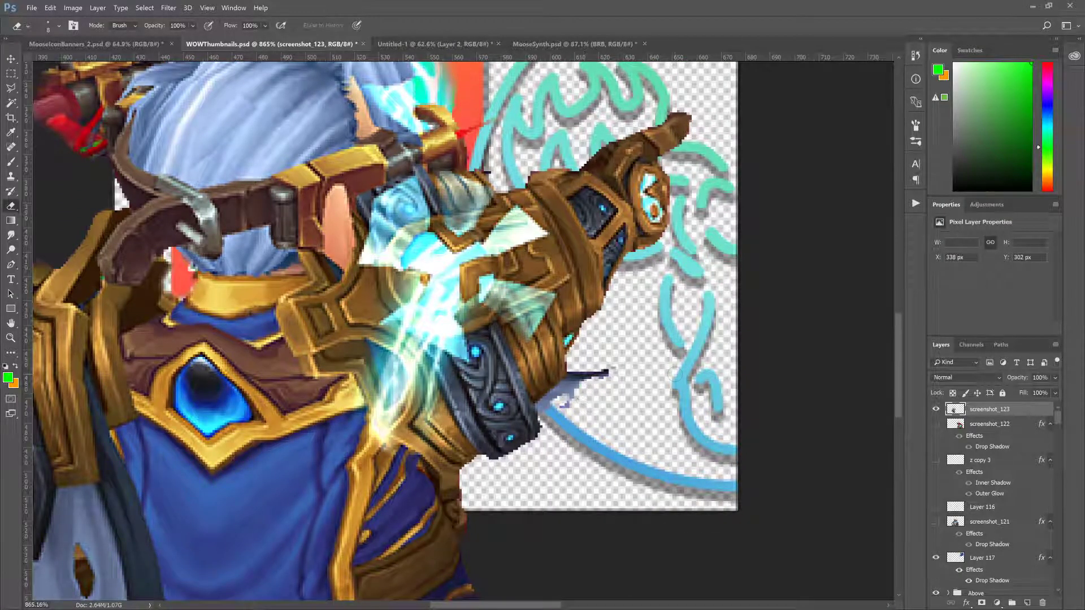
{"action": "scroll", "coordinate": [672, 374], "scroll_direction": "up", "scroll_amount": 5}
{"action": "scroll", "coordinate": [565, 317], "scroll_direction": "down", "scroll_amount": 6}
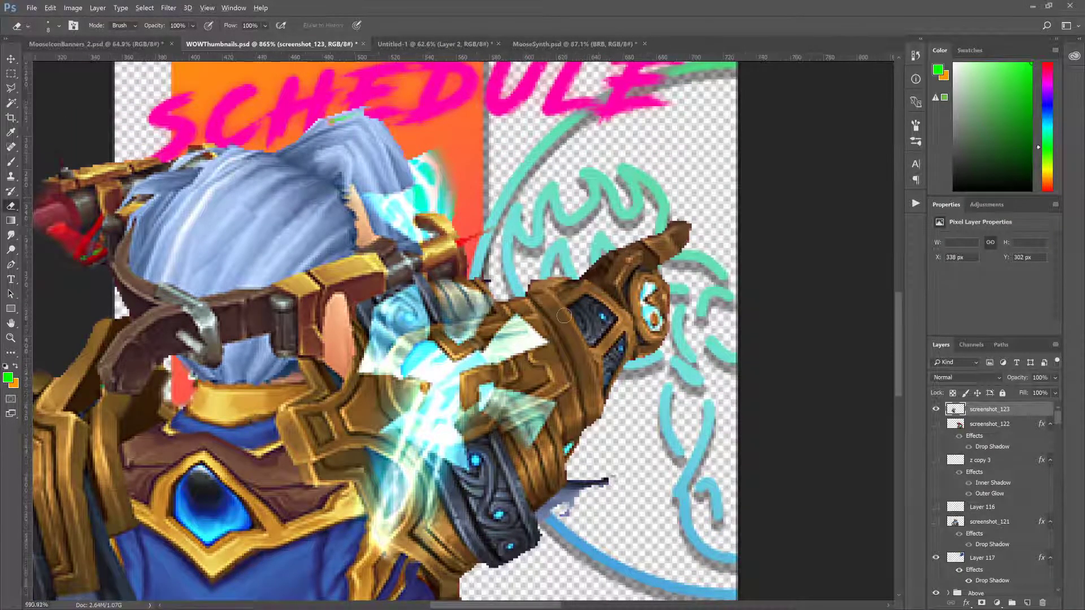
{"action": "scroll", "coordinate": [565, 317], "scroll_direction": "down", "scroll_amount": 4}
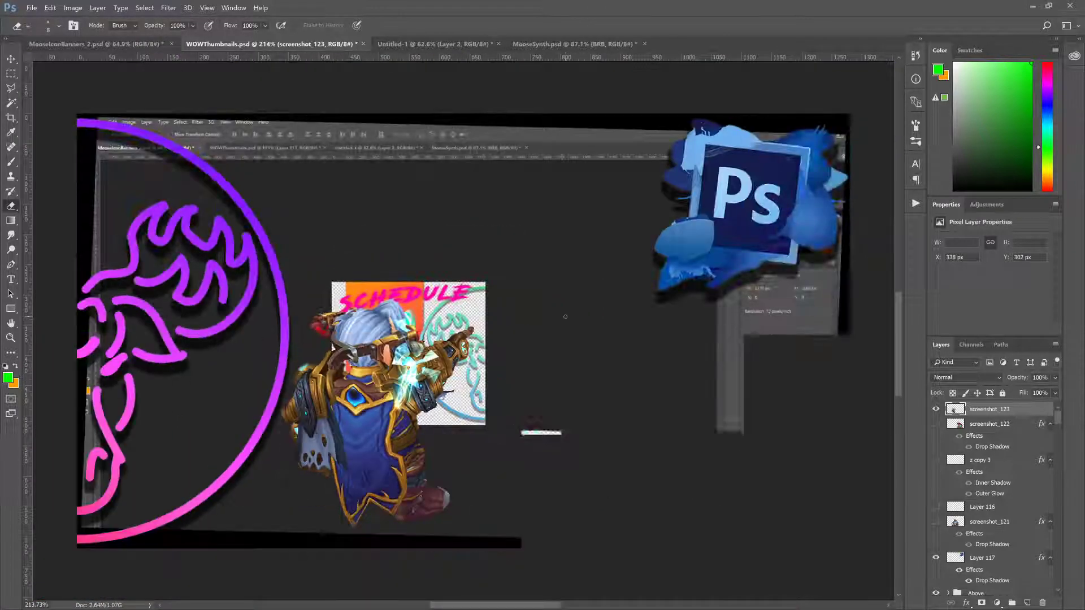
{"action": "key", "text": "v"}
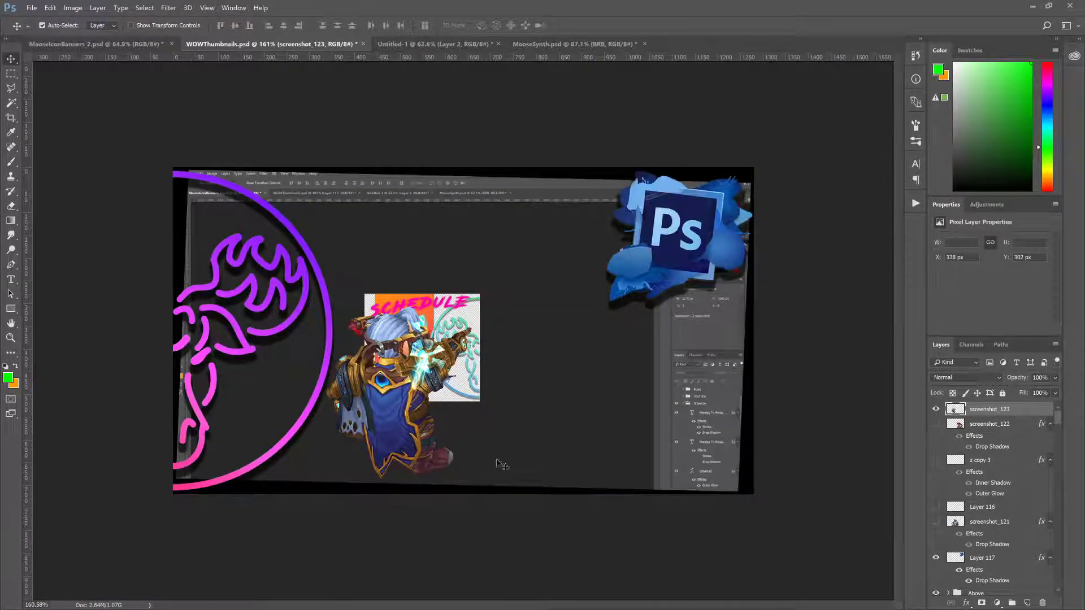
Step: Flip the gnome cutout horizontally, enlarge it to about 173%, and place it in the thumbnail's lower-right corner beneath the Ps logo
{"action": "key", "text": "ctrl+t"}
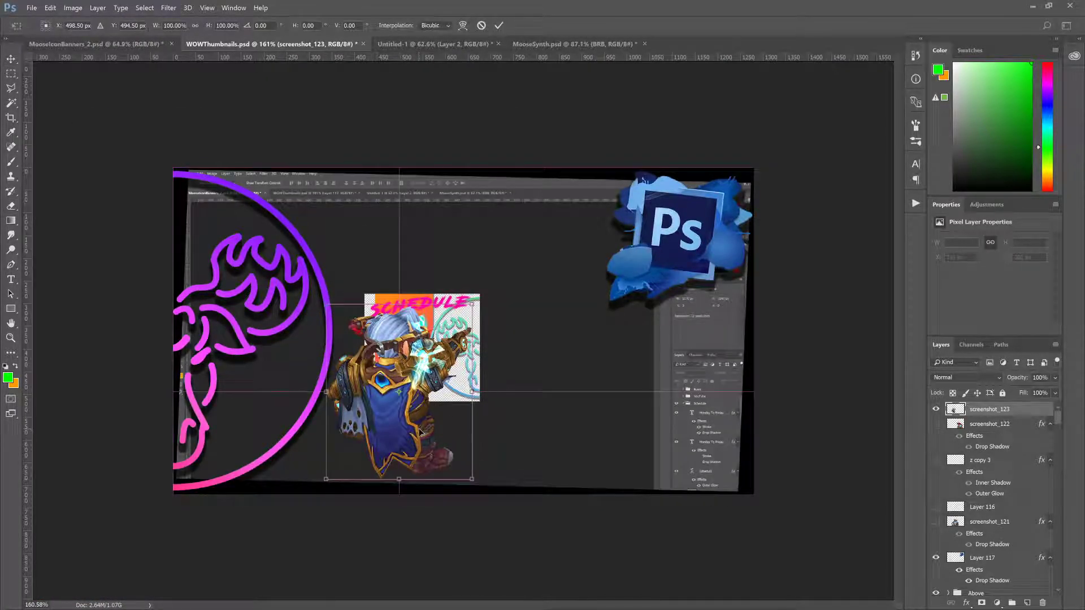
{"action": "left_click", "coordinate": [454, 529]}
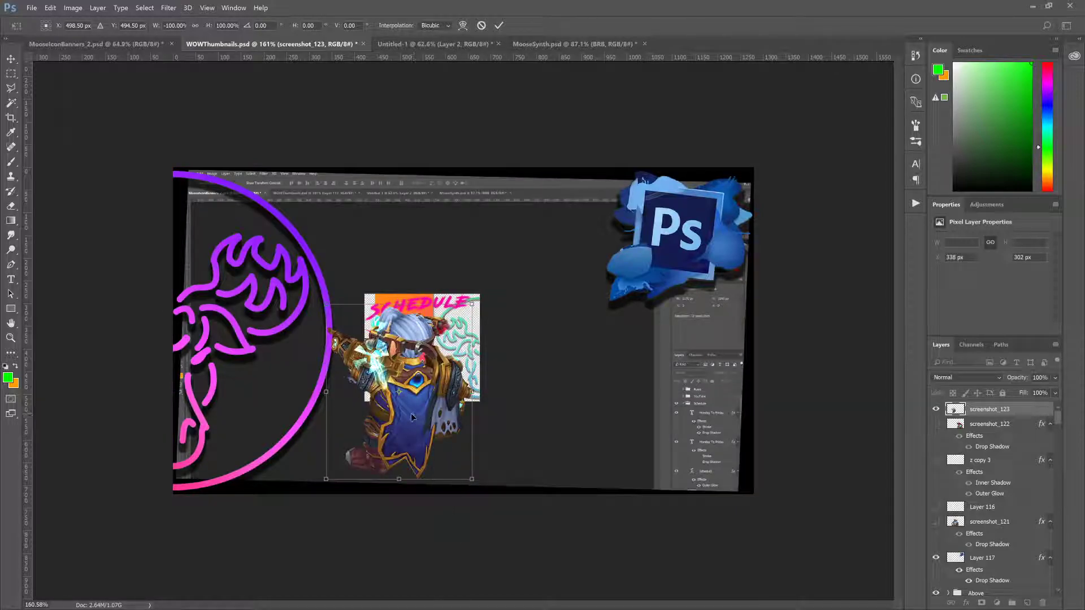
{"action": "left_click_drag", "start_coordinate": [411, 412], "coordinate": [624, 438]}
{"action": "left_click_drag", "start_coordinate": [678, 509], "coordinate": [780, 601]}
{"action": "left_click_drag", "start_coordinate": [668, 409], "coordinate": [648, 390]}
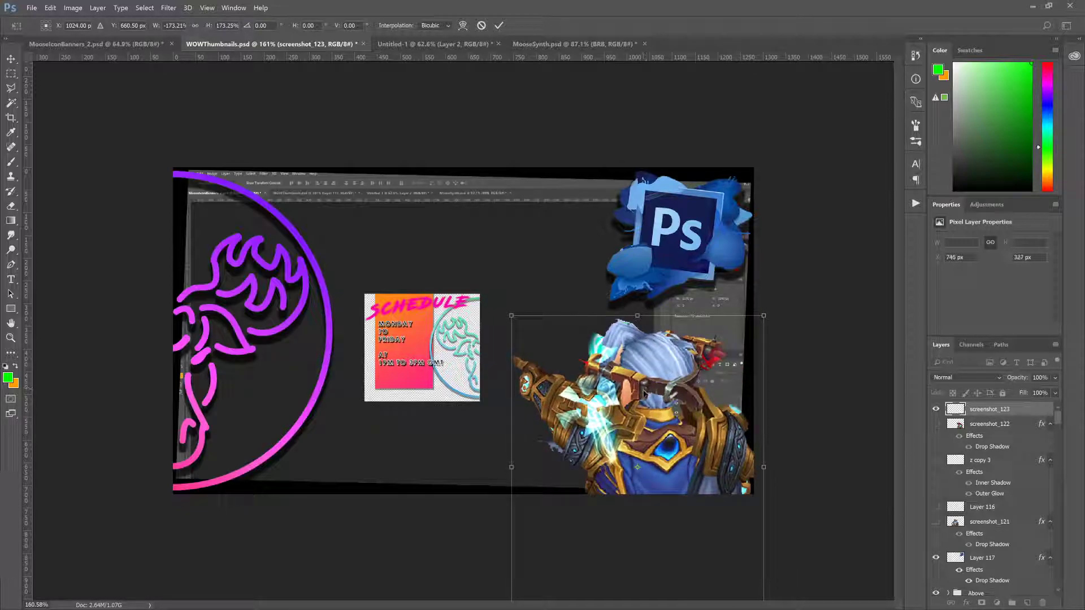
{"action": "key", "text": "Return"}
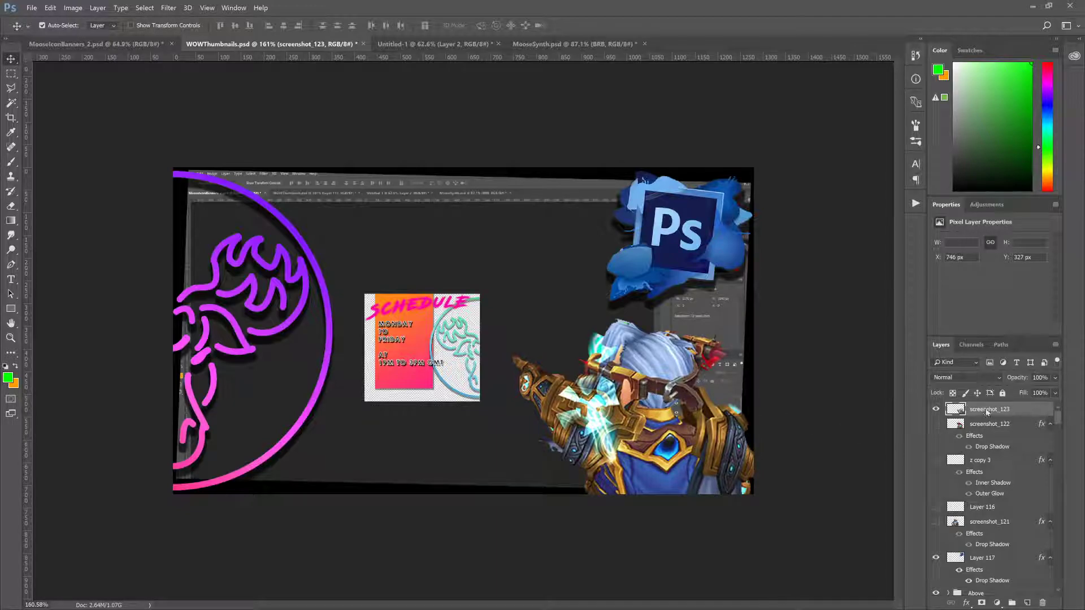
Step: Copy the drop shadow from screenshot_122 to the gnome's layer and erase the stray tip of the goggles' antenna
{"action": "left_click_drag", "start_coordinate": [1041, 424], "coordinate": [1011, 410]}
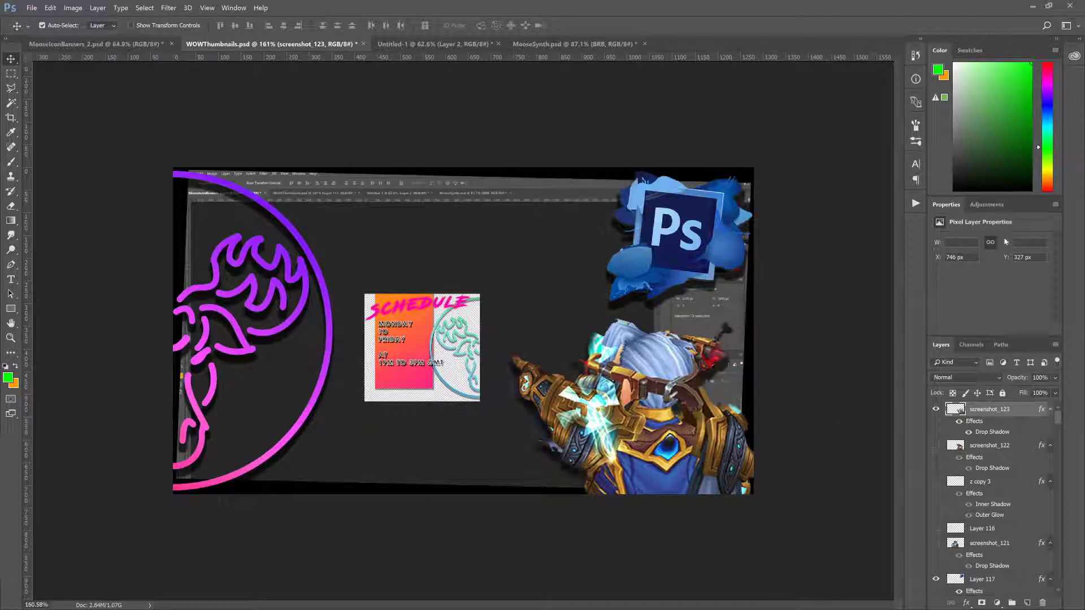
{"action": "left_click", "coordinate": [11, 206]}
{"action": "scroll", "coordinate": [730, 327], "scroll_direction": "up", "scroll_amount": 4}
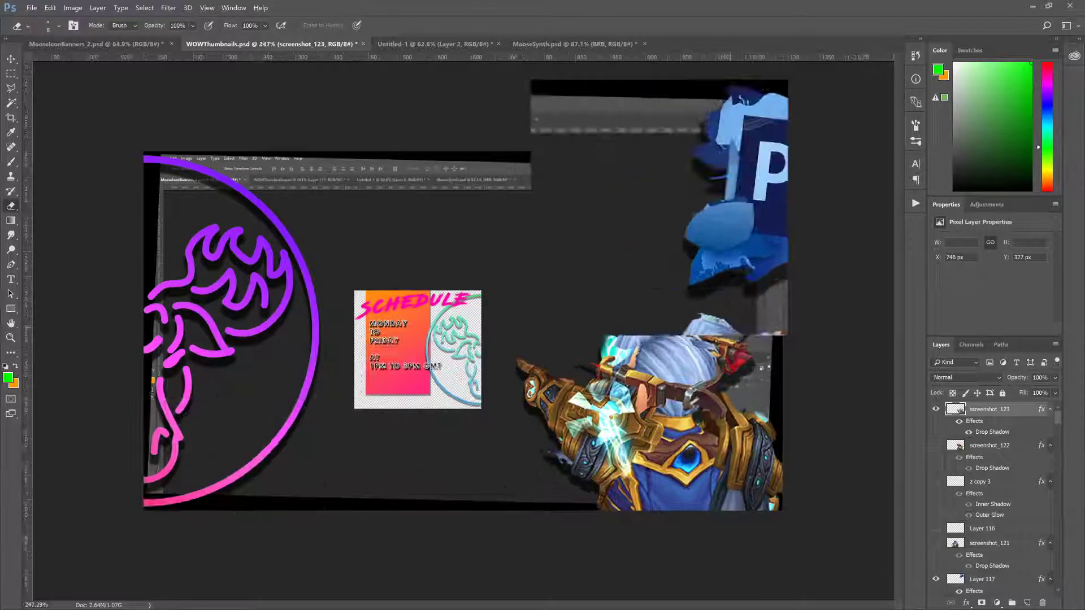
{"action": "scroll", "coordinate": [465, 569], "scroll_direction": "up", "scroll_amount": 3}
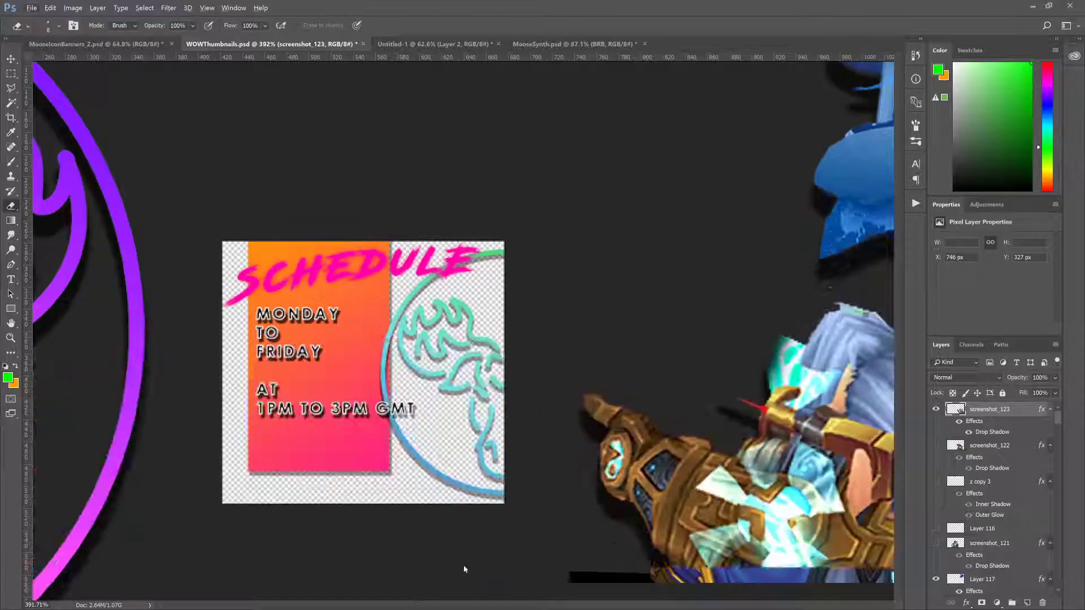
{"action": "left_click_drag", "start_coordinate": [515, 605], "coordinate": [615, 605]}
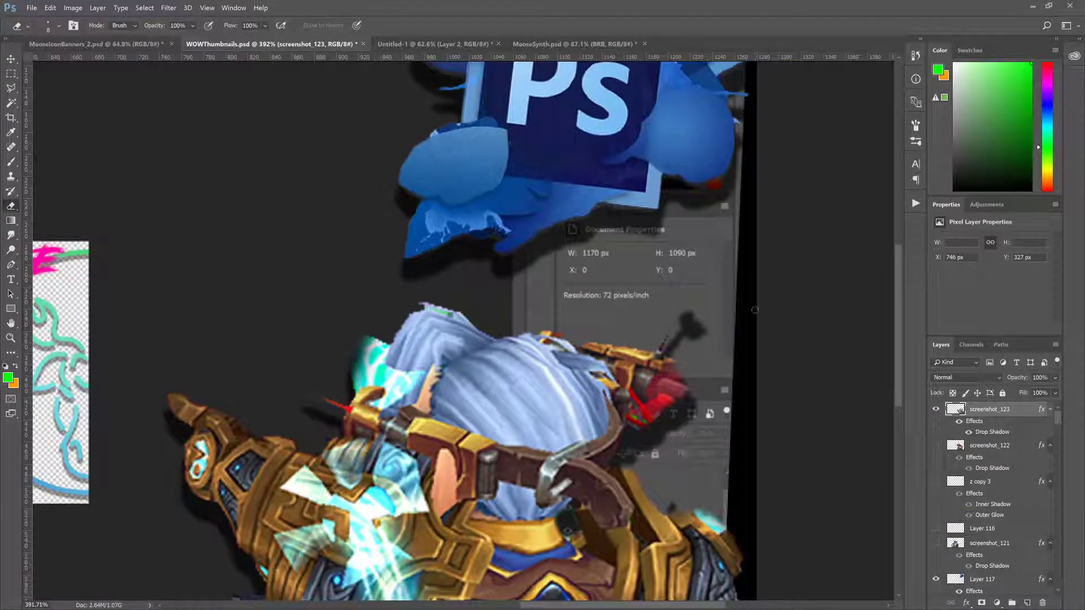
{"action": "mouse_move", "coordinate": [704, 337]}
{"action": "left_mouse_down"}
{"action": "mouse_move", "coordinate": [684, 316]}
{"action": "mouse_move", "coordinate": [693, 331]}
{"action": "mouse_move", "coordinate": [700, 323]}
{"action": "left_mouse_up"}
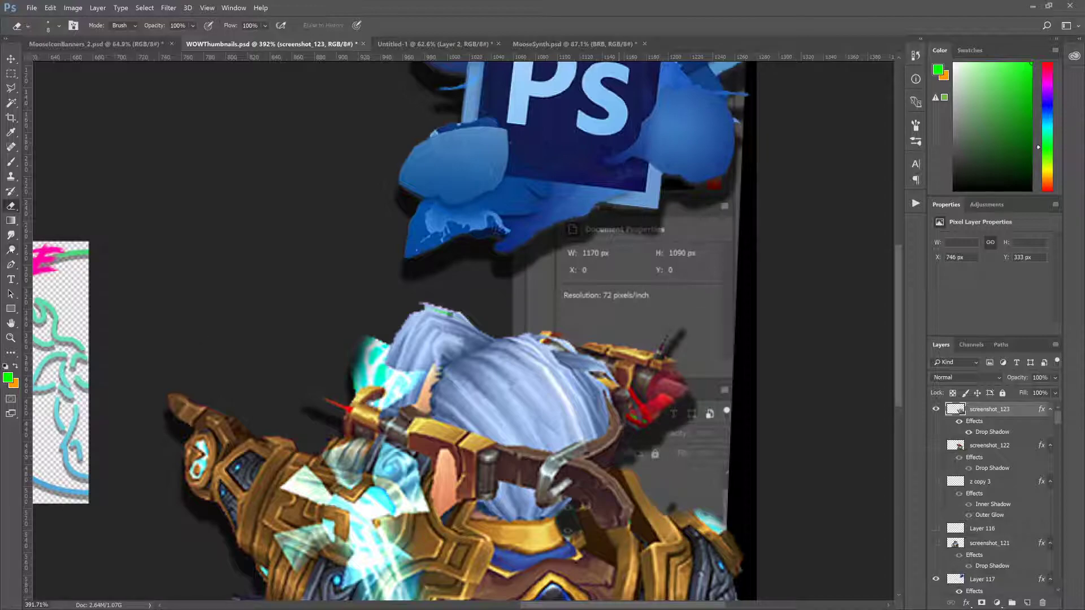
Step: Sample bright red as the brush colour and try a 25 px dab at the antenna tip on the gnome's layer
{"action": "left_click", "coordinate": [8, 164]}
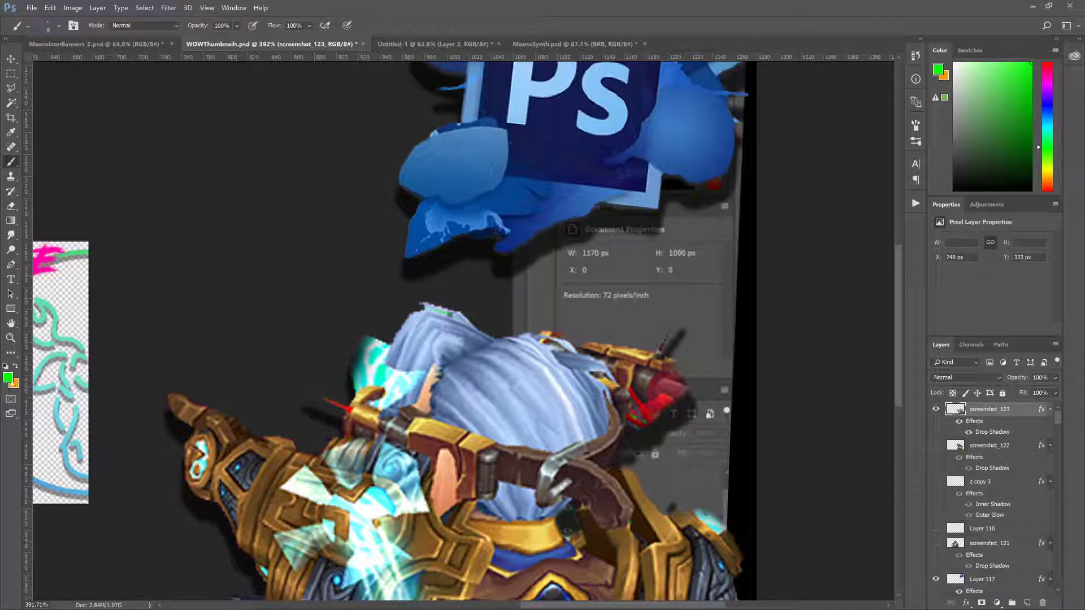
{"action": "left_click", "coordinate": [10, 380]}
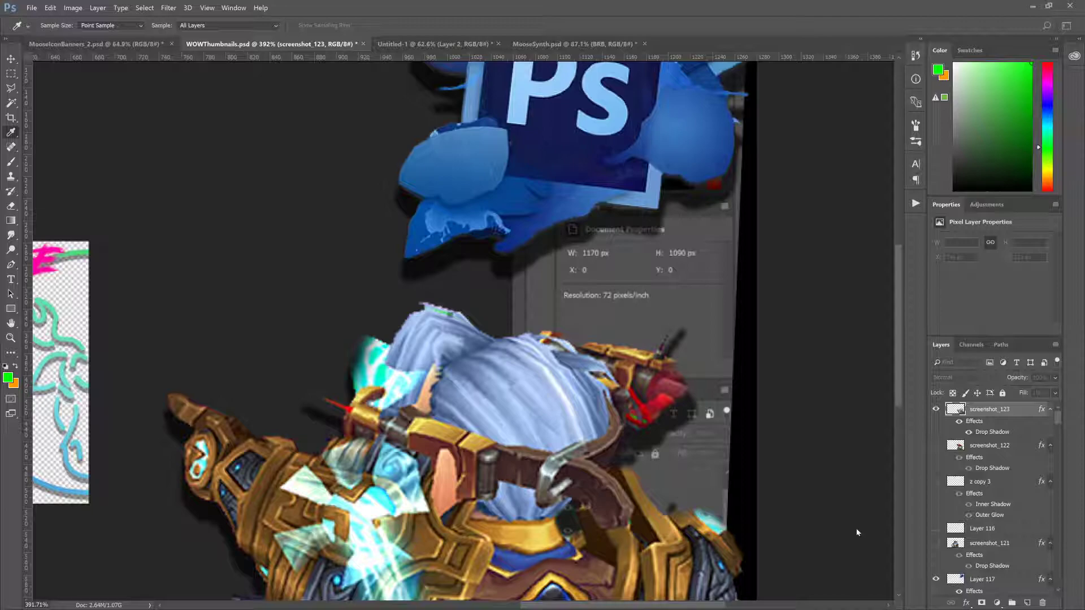
{"action": "left_click", "coordinate": [966, 417]}
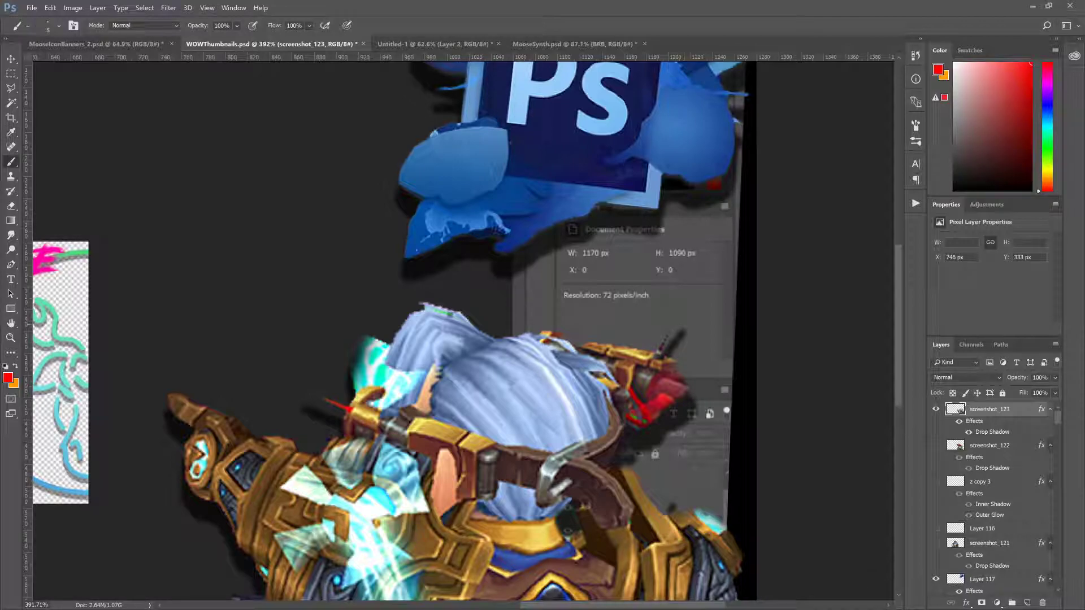
{"action": "key", "text": "bracketright"}
{"action": "key", "text": "bracketright"}
{"action": "key", "text": "bracketright"}
{"action": "left_click", "coordinate": [677, 323]}
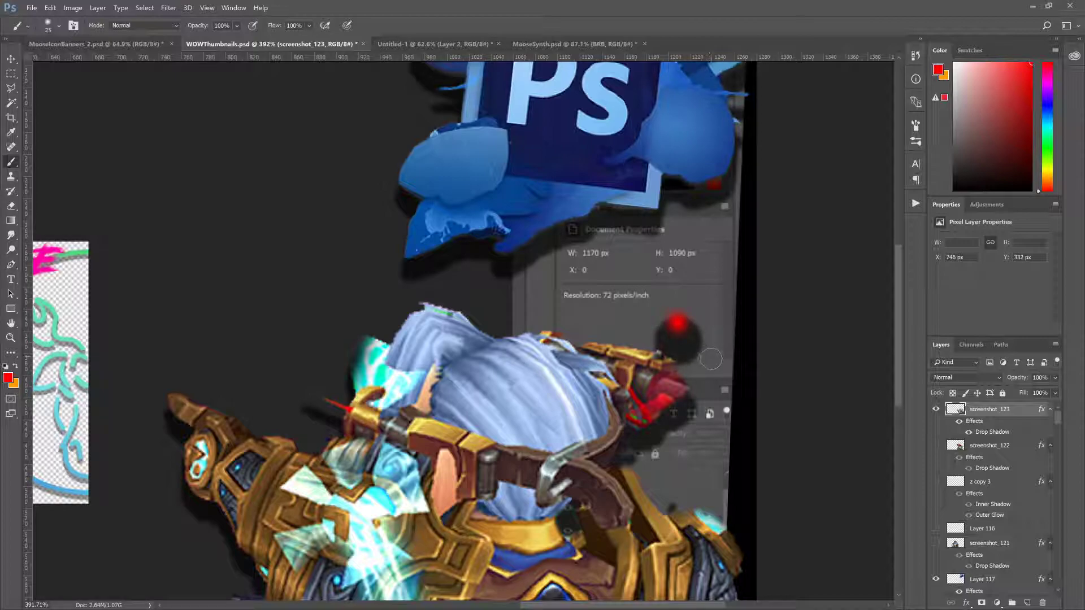
{"action": "key", "text": "ctrl+z"}
Step: On a new layer above the gnome, paint a soft 35 px red dot at the tip of the goggles' antenna
{"action": "left_click", "coordinate": [1026, 602]}
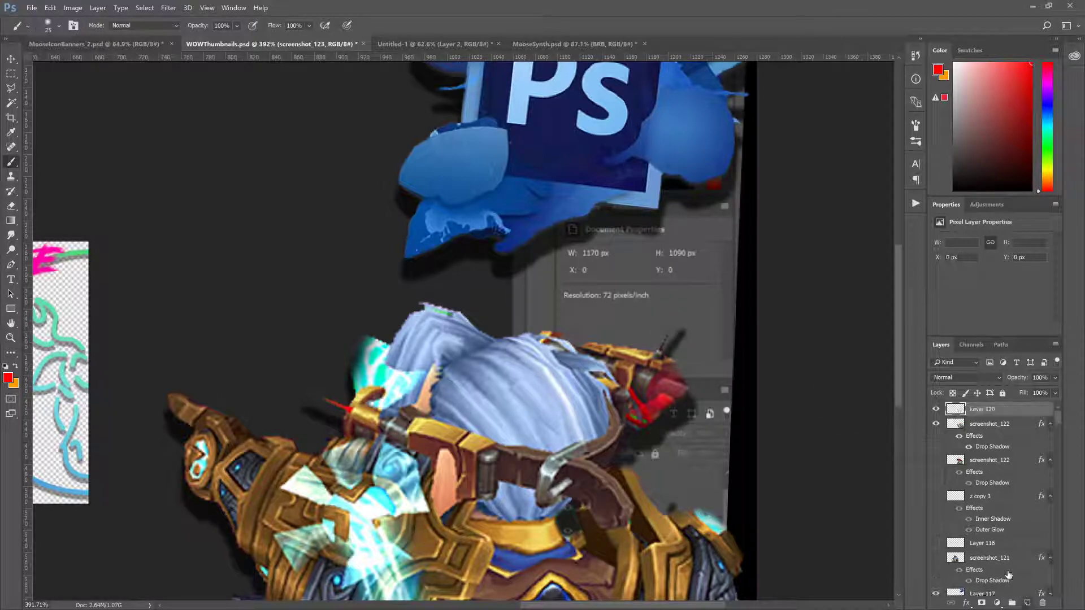
{"action": "key", "text": "bracketright"}
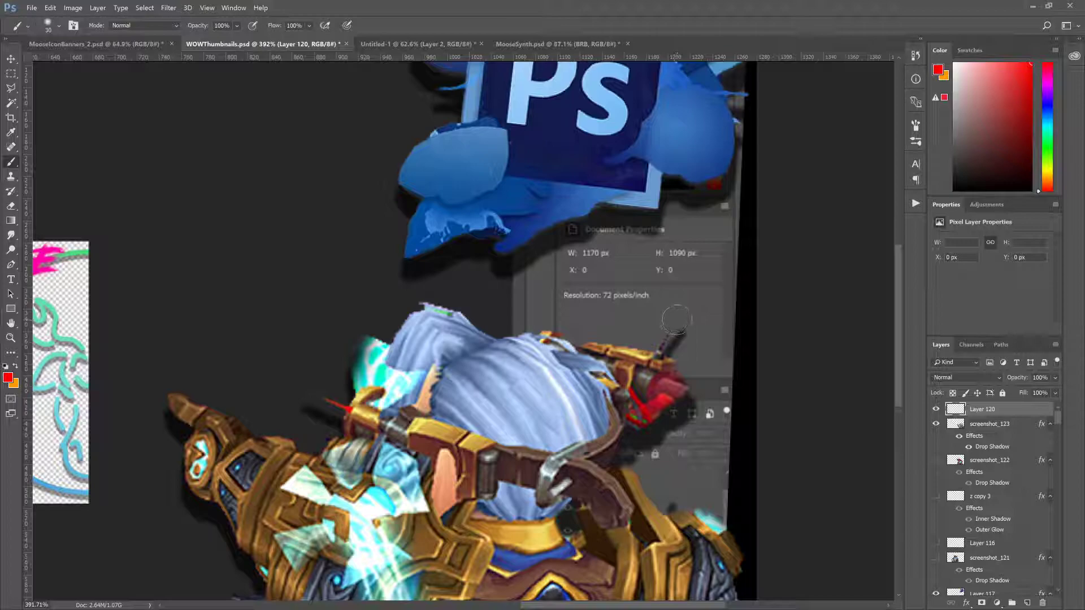
{"action": "left_click", "coordinate": [677, 320]}
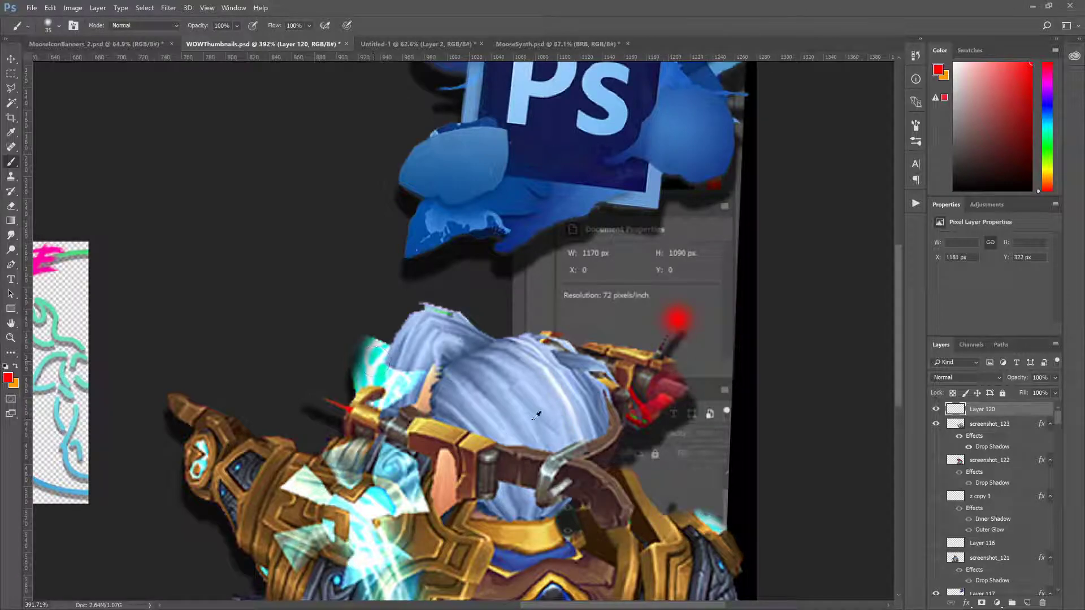
Step: Transform the gnome and red dot layers together, rotating them about -4.5° and enlarging them to about 108% in the lower-right corner
{"action": "scroll", "coordinate": [687, 416], "scroll_direction": "down", "scroll_amount": 1}
{"action": "scroll", "coordinate": [686, 415], "scroll_direction": "down", "scroll_amount": 3}
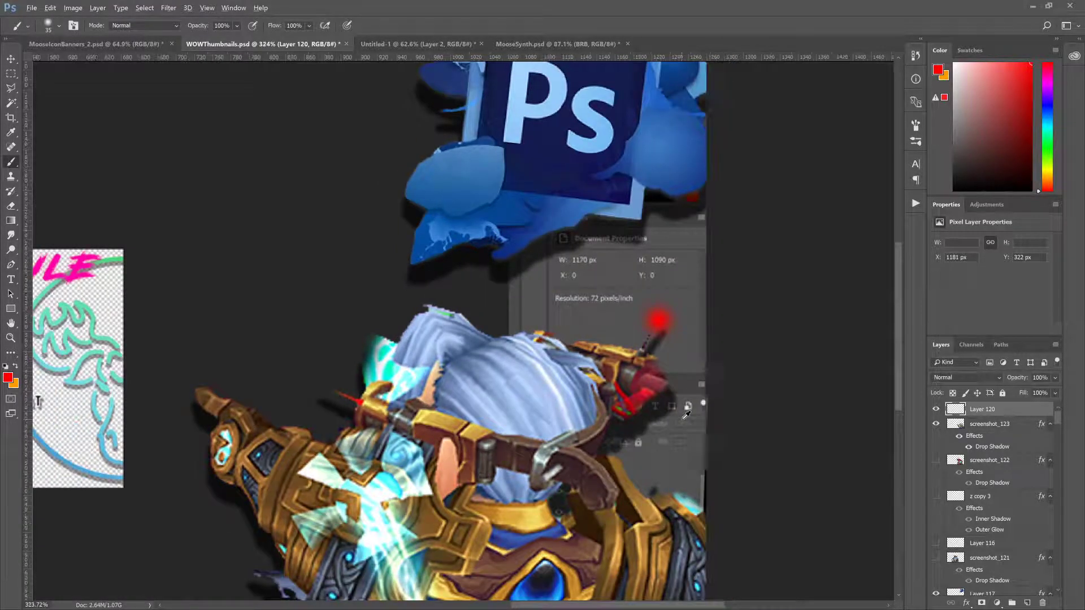
{"action": "scroll", "coordinate": [686, 415], "scroll_direction": "down", "scroll_amount": 3}
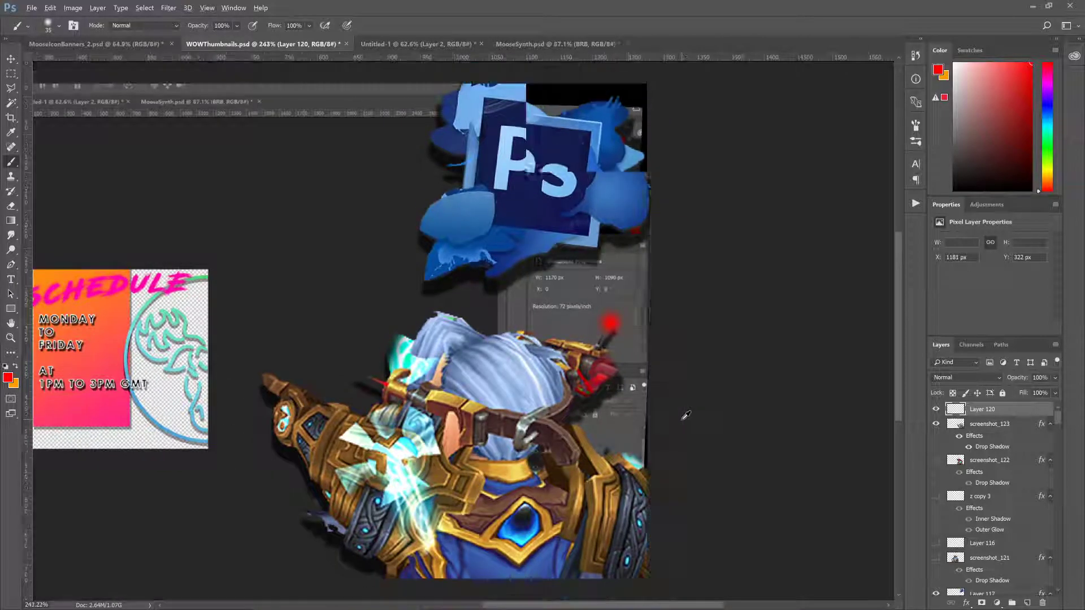
{"action": "scroll", "coordinate": [686, 415], "scroll_direction": "down", "scroll_amount": 4}
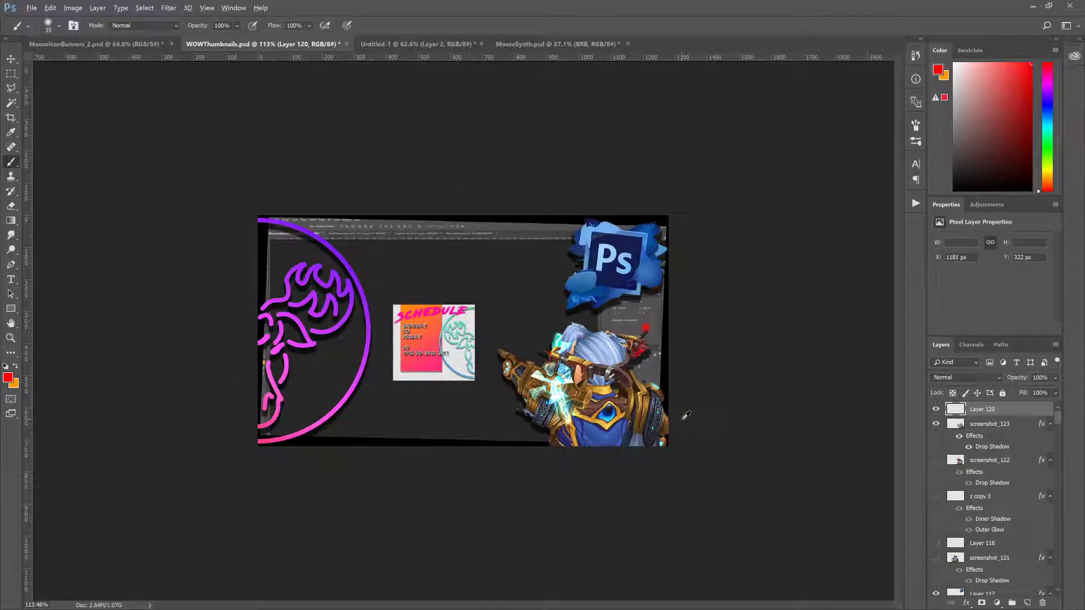
{"action": "scroll", "coordinate": [686, 415], "scroll_direction": "down", "scroll_amount": 3}
{"action": "scroll", "coordinate": [686, 415], "scroll_direction": "down", "scroll_amount": 1}
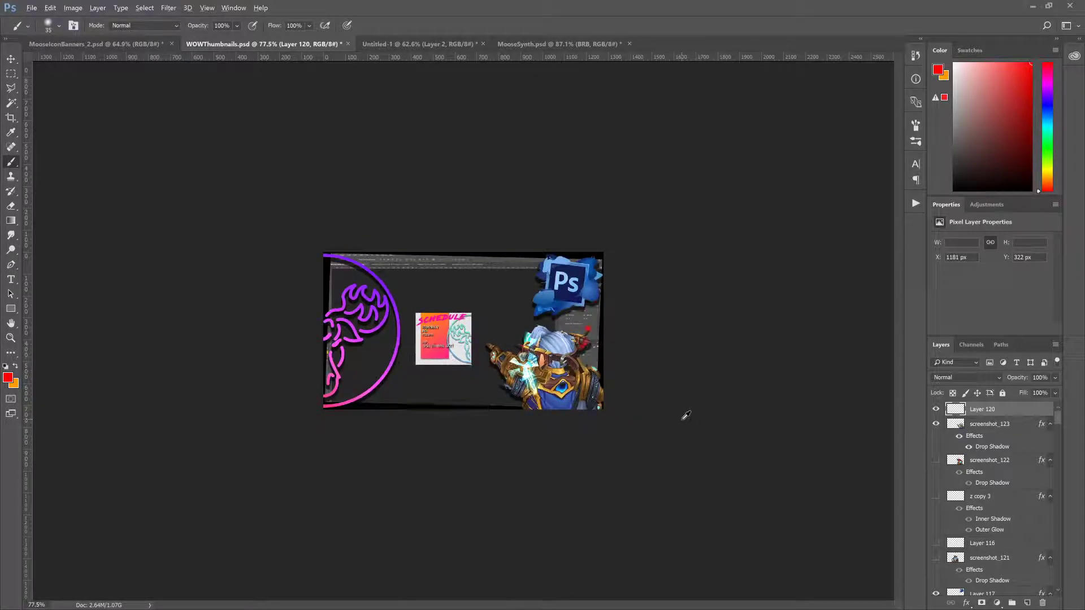
{"action": "left_click", "coordinate": [994, 424]}
{"action": "left_click", "coordinate": [994, 411], "text": "shift"}
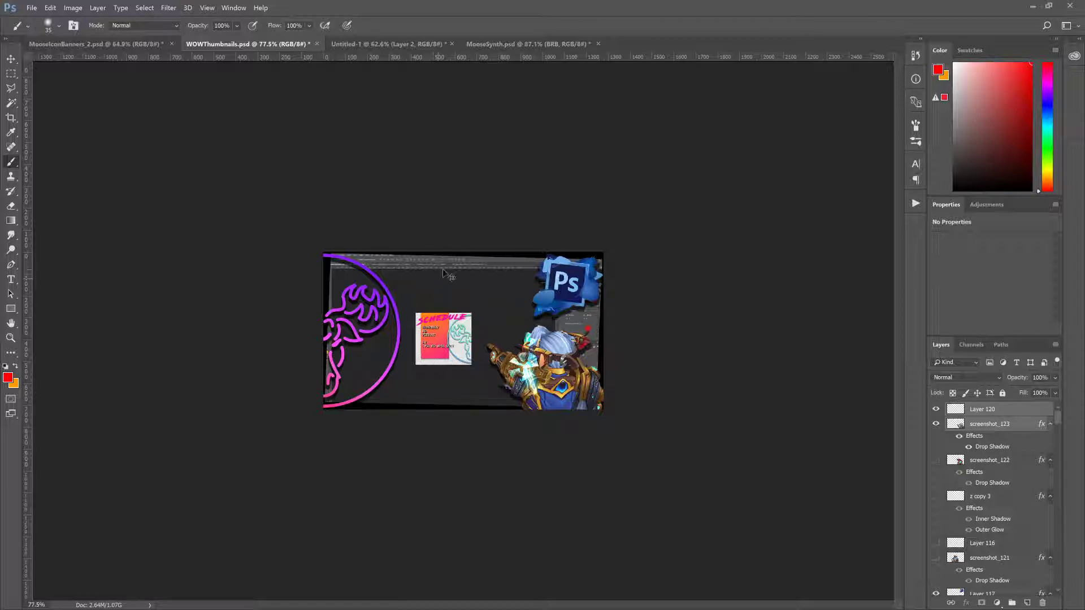
{"action": "key", "text": "ctrl+t"}
{"action": "left_click_drag", "start_coordinate": [634, 313], "coordinate": [619, 302]}
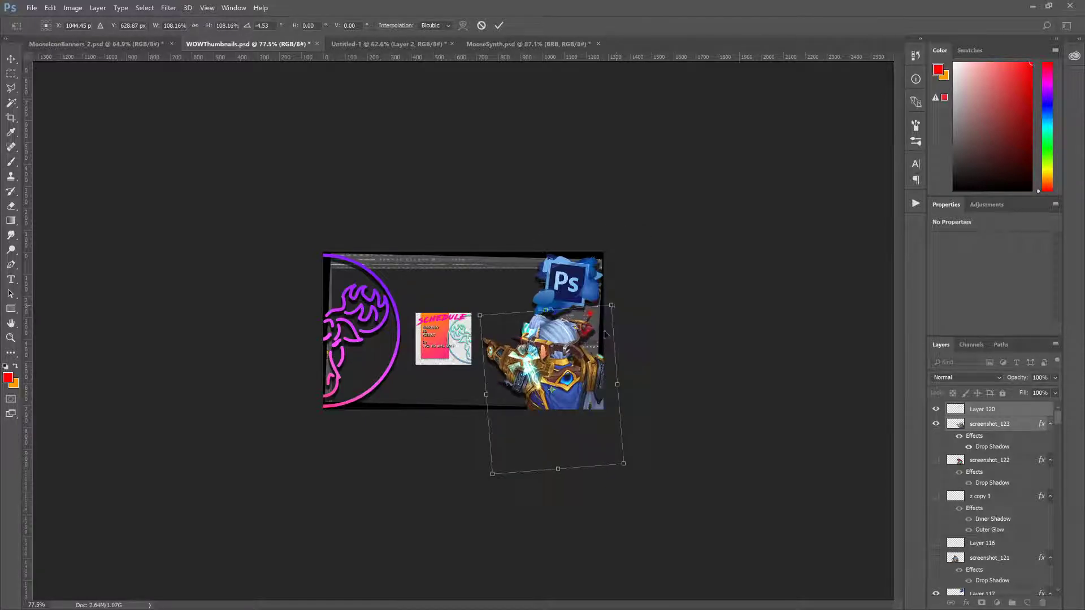
{"action": "left_click_drag", "start_coordinate": [589, 362], "coordinate": [591, 367]}
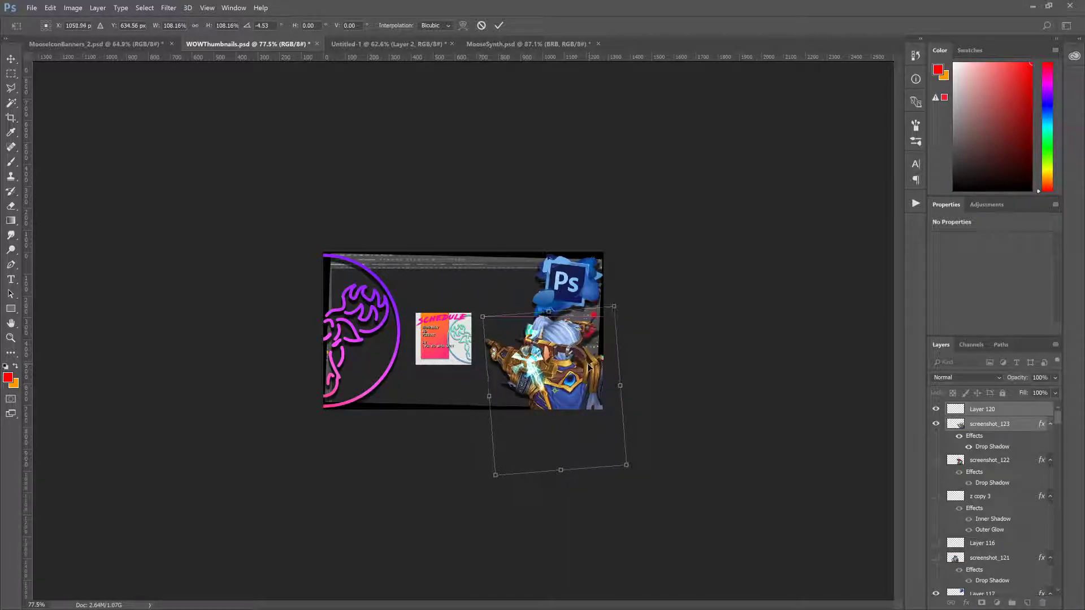
{"action": "key", "text": "Return"}
{"action": "key", "text": "b"}
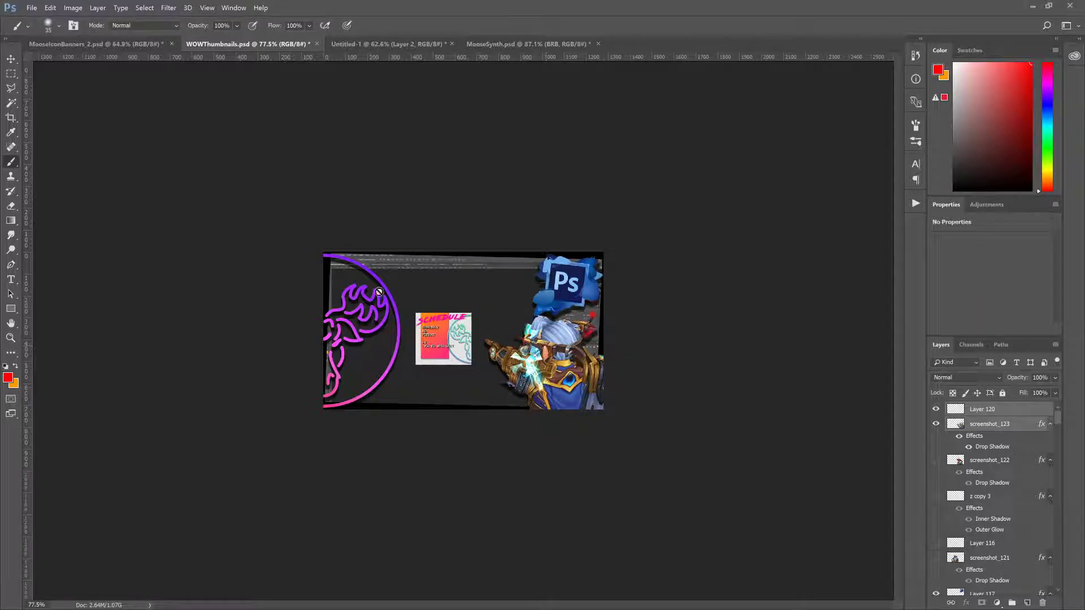
Step: Shift the background screenshot on Layer 118 slightly up to Y -15 px and nudge it 6 px left
{"action": "left_click", "coordinate": [13, 60]}
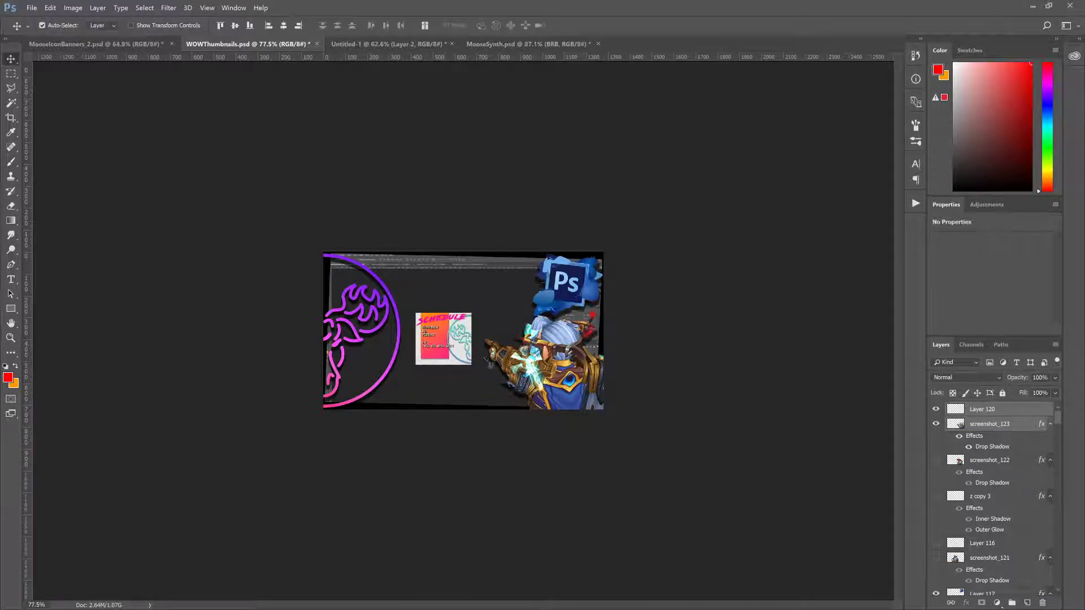
{"action": "left_click_drag", "start_coordinate": [453, 343], "coordinate": [452, 339]}
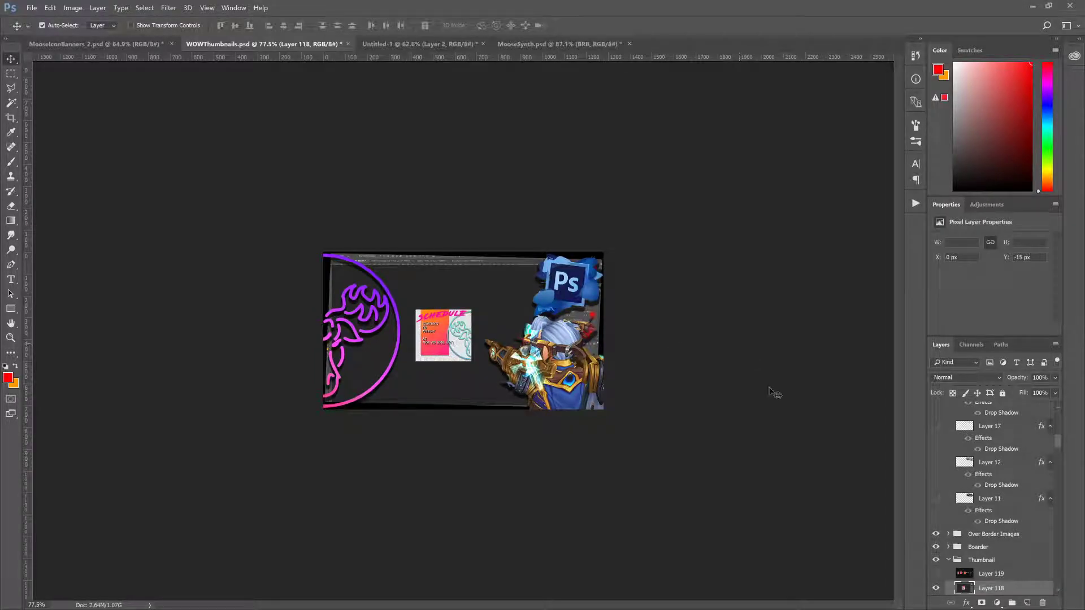
{"action": "scroll", "coordinate": [742, 370], "scroll_direction": "down", "scroll_amount": 5}
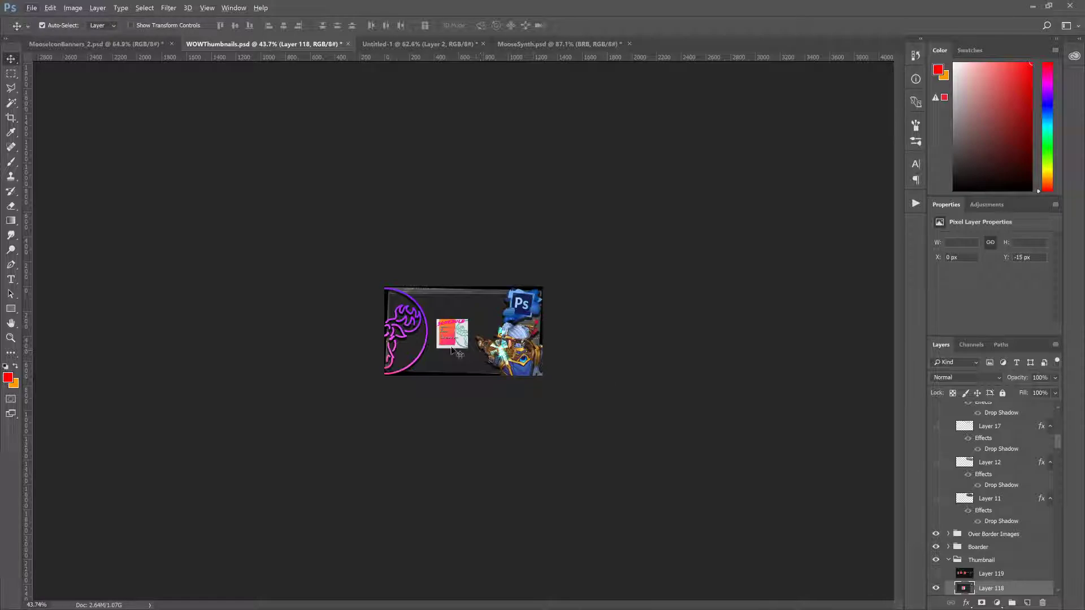
{"action": "scroll", "coordinate": [458, 353], "scroll_direction": "up", "scroll_amount": 5}
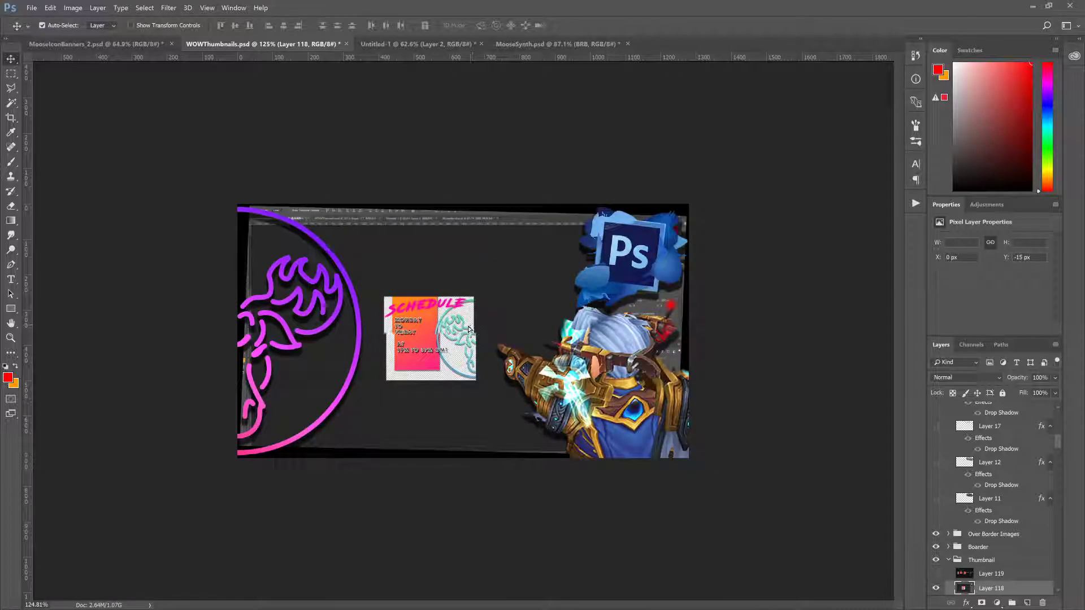
{"action": "key", "text": "shift+Right"}
{"action": "key", "text": "Right"}
{"action": "key", "text": "Right"}
{"action": "key", "text": "Right"}
{"action": "key", "text": "Right"}
{"action": "key", "text": "Right"}
{"action": "key", "text": "Right"}
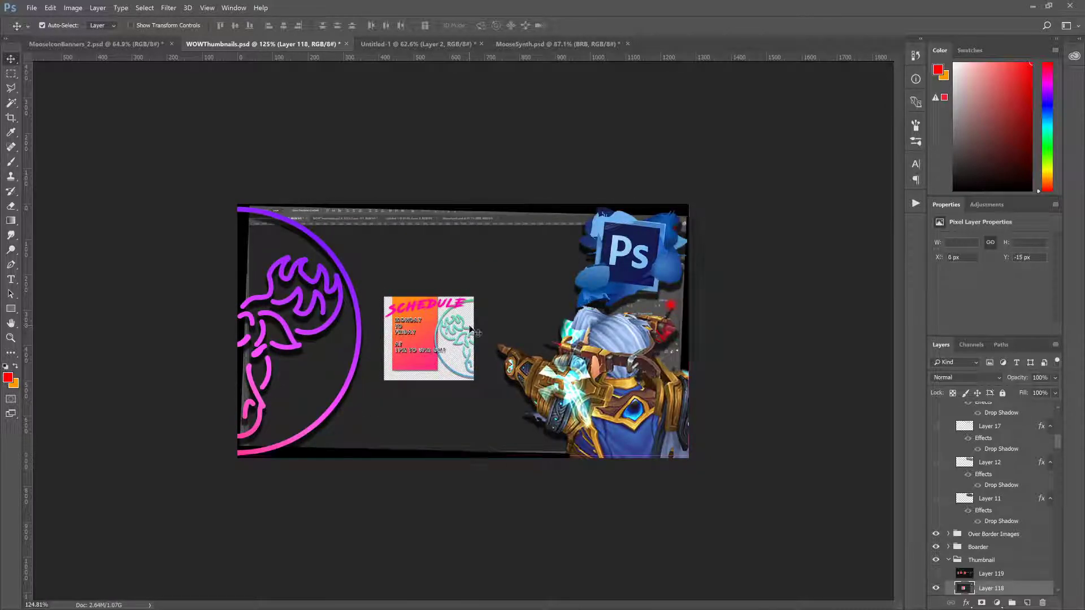
Step: Enlarge the background screenshot on Layer 118 to about 106.7%, extending it past the canvas's upper-left corner
{"action": "key", "text": "ctrl+t"}
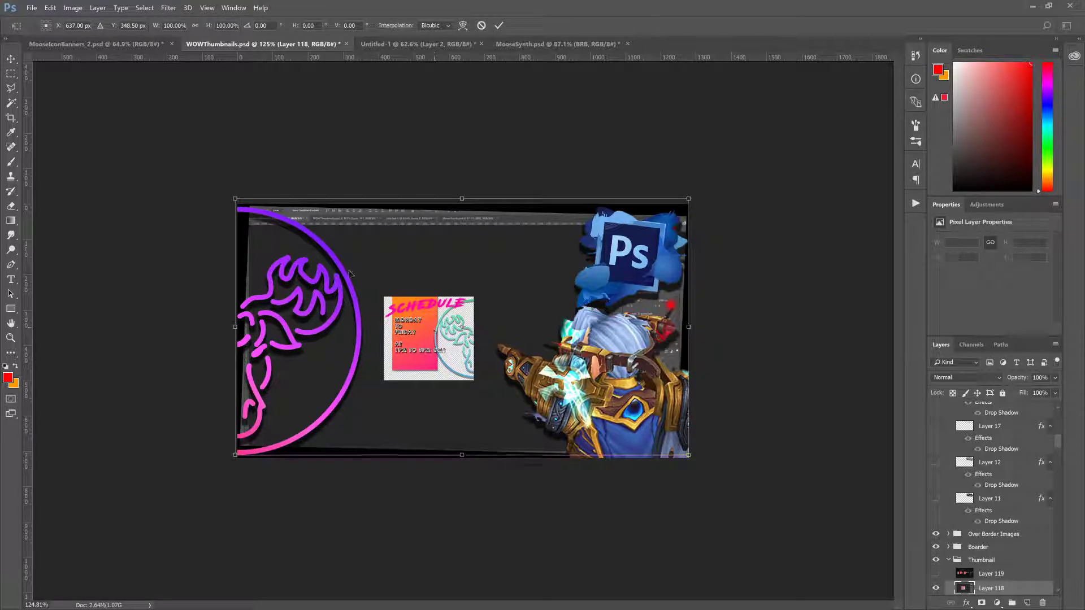
{"action": "left_click_drag", "start_coordinate": [211, 171], "coordinate": [211, 171]}
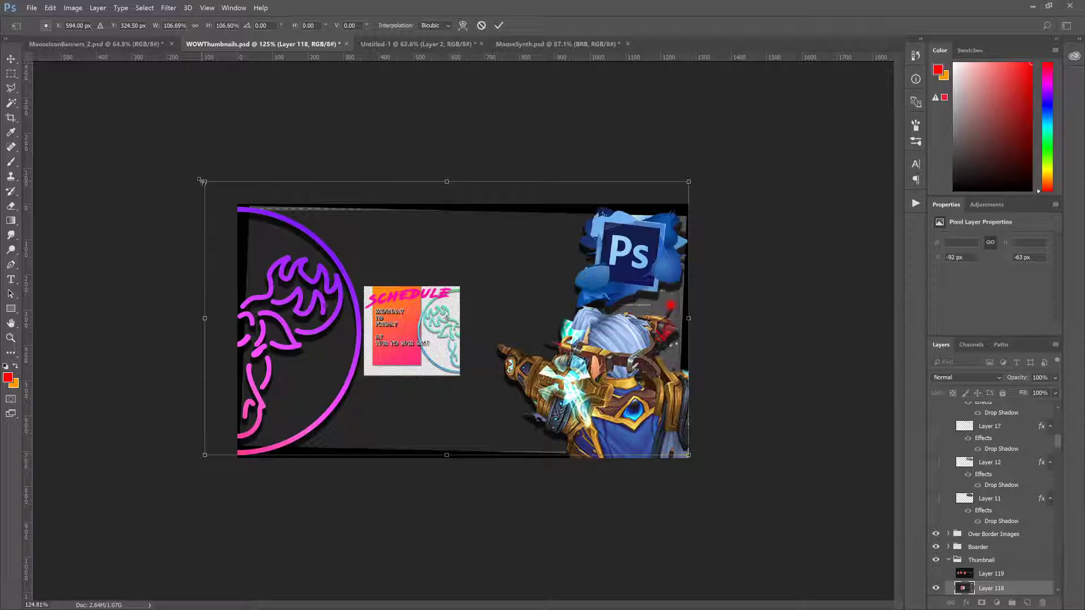
{"action": "left_click_drag", "start_coordinate": [203, 182], "coordinate": [202, 181]}
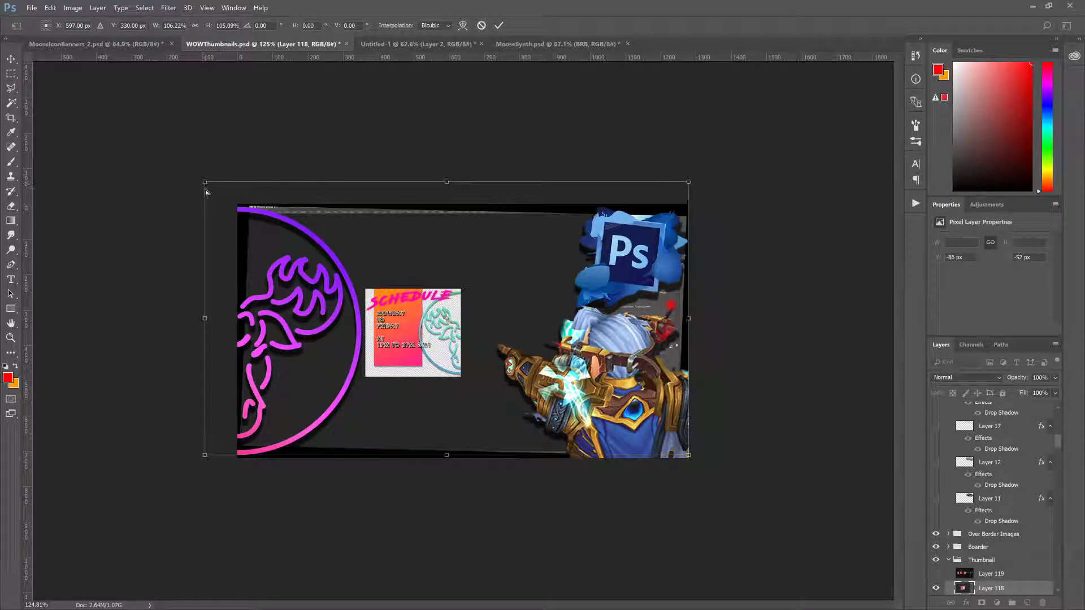
{"action": "key", "text": "Return"}
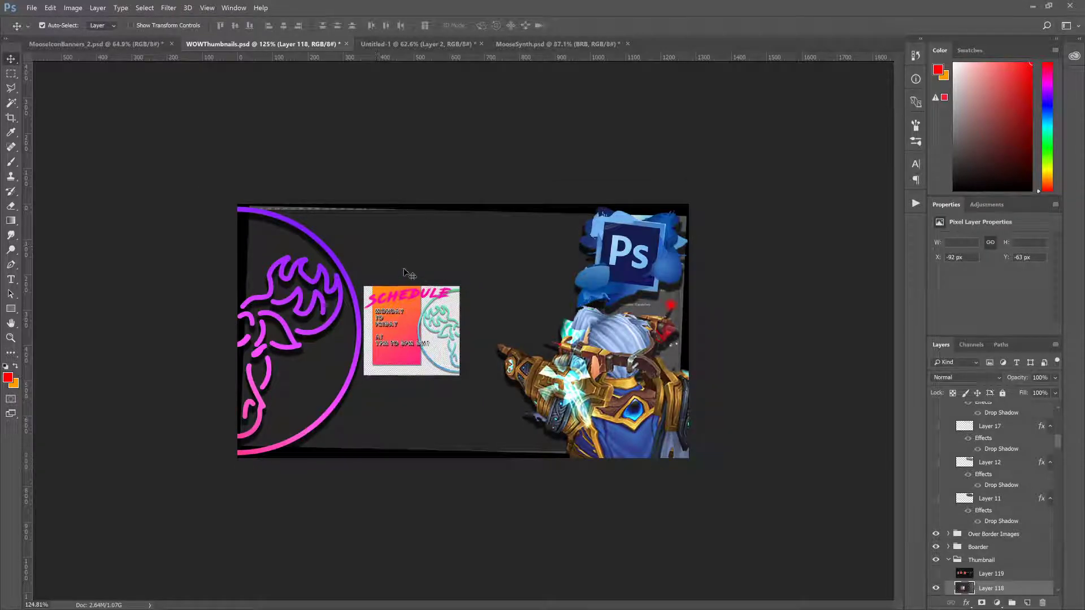
Step: Move the enlarged background screenshot straight down to Y -27 px so the schedule image sits at the thumbnail's vertical middle
{"action": "left_click_drag", "start_coordinate": [402, 273], "coordinate": [401, 286]}
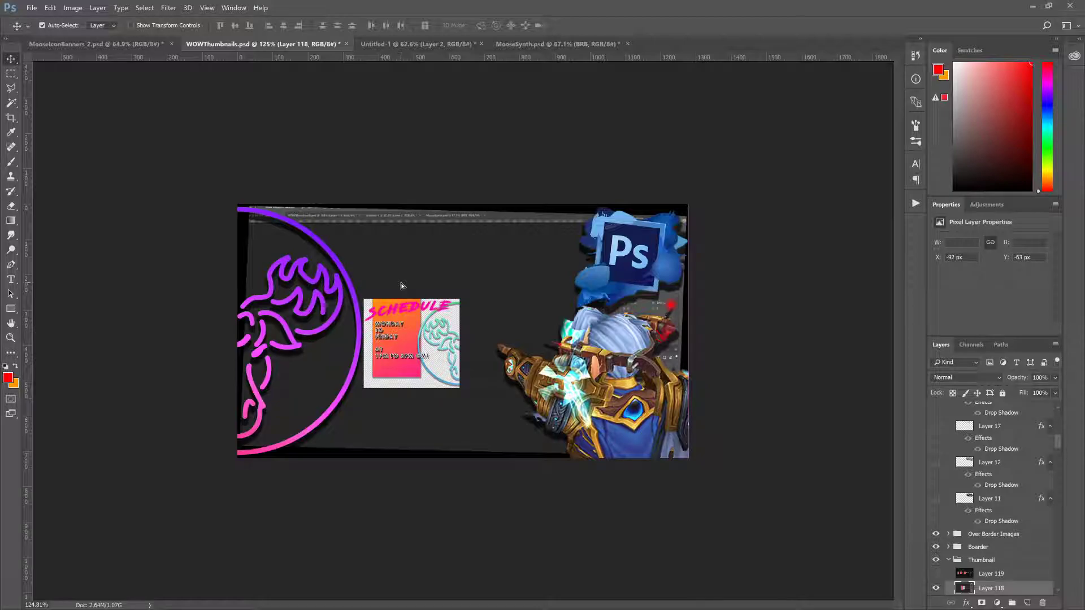
{"action": "left_click_drag", "start_coordinate": [401, 286], "coordinate": [405, 288]}
{"action": "key", "text": "Up"}
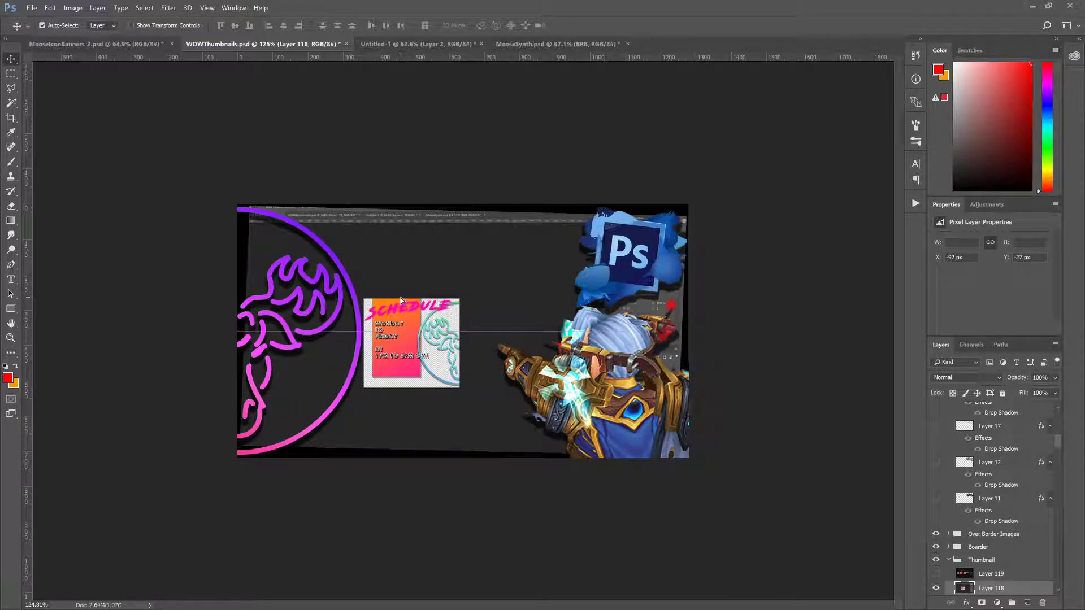
Step: Move the background screenshot on Layer 118 right to X -46 px, Y -28 px, bringing the schedule image closer to the thumbnail's centre
{"action": "scroll", "coordinate": [452, 307], "scroll_direction": "down", "scroll_amount": 5}
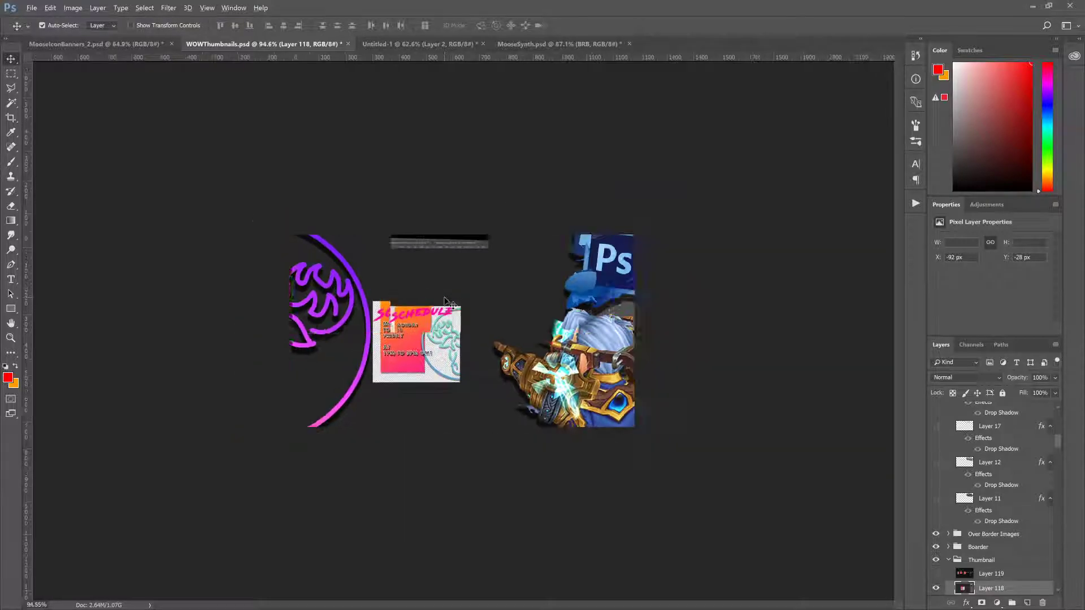
{"action": "scroll", "coordinate": [446, 303], "scroll_direction": "down", "scroll_amount": 3}
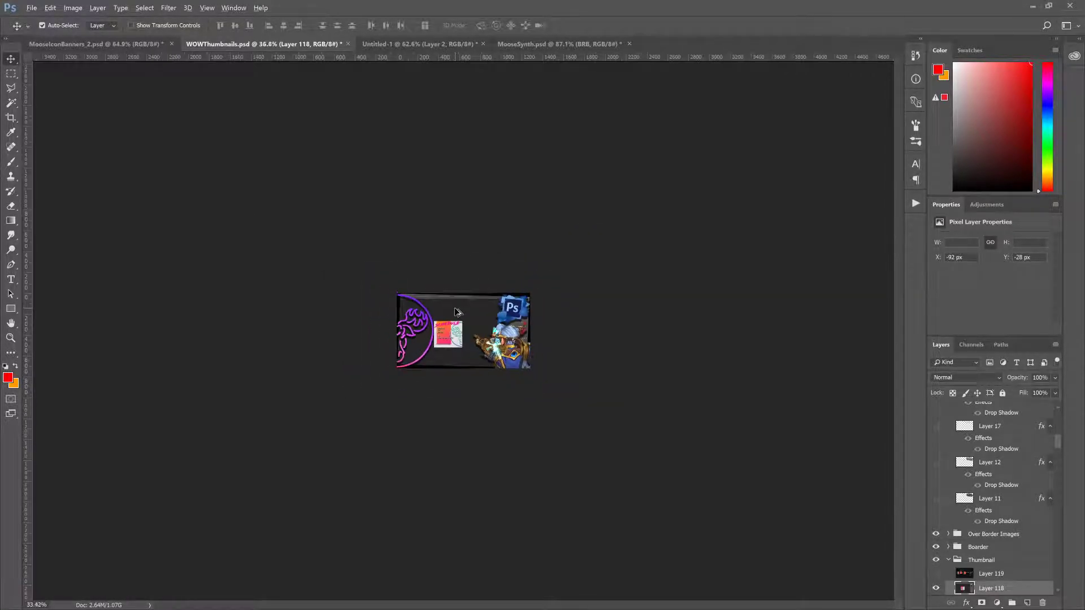
{"action": "scroll", "coordinate": [456, 322], "scroll_direction": "up", "scroll_amount": 7}
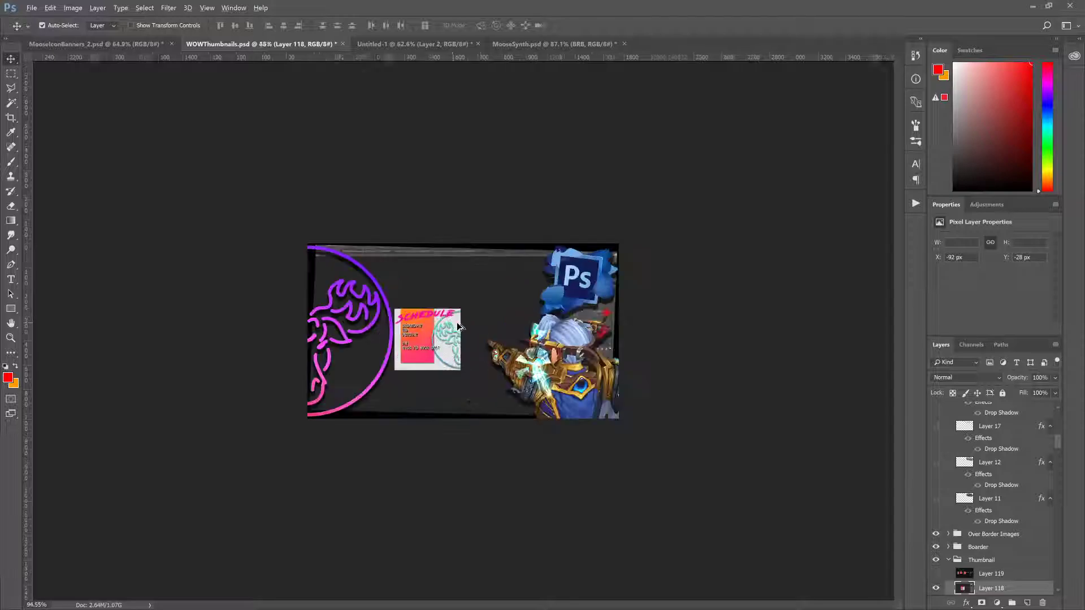
{"action": "left_click_drag", "start_coordinate": [454, 316], "coordinate": [463, 315]}
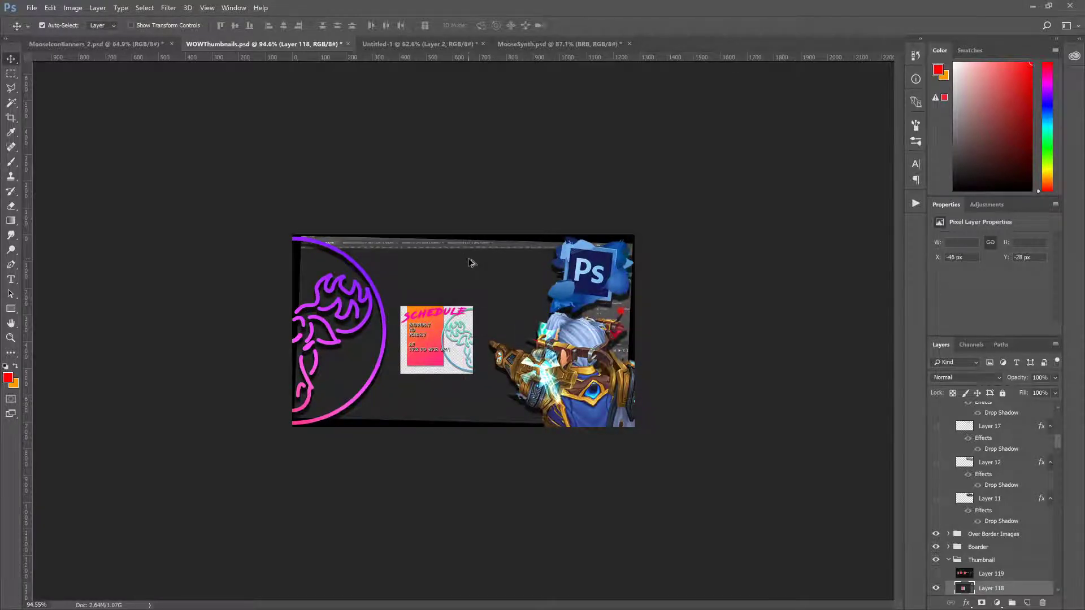
{"action": "scroll", "coordinate": [472, 262], "scroll_direction": "down", "scroll_amount": 3}
{"action": "scroll", "coordinate": [472, 262], "scroll_direction": "down", "scroll_amount": 2}
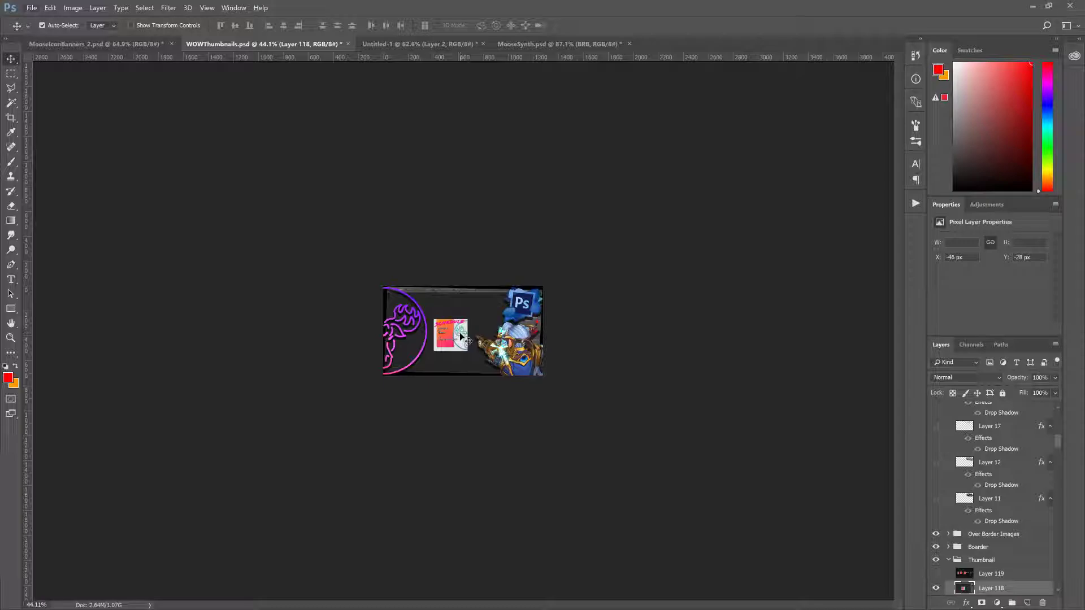
Step: Collapse the Thumbnail group and hide the red dot on Layer 120 and the gnome on screenshot_123
{"action": "left_click", "coordinate": [949, 563]}
{"action": "scroll", "coordinate": [956, 561], "scroll_direction": "up", "scroll_amount": 3}
{"action": "scroll", "coordinate": [956, 561], "scroll_direction": "up", "scroll_amount": 10}
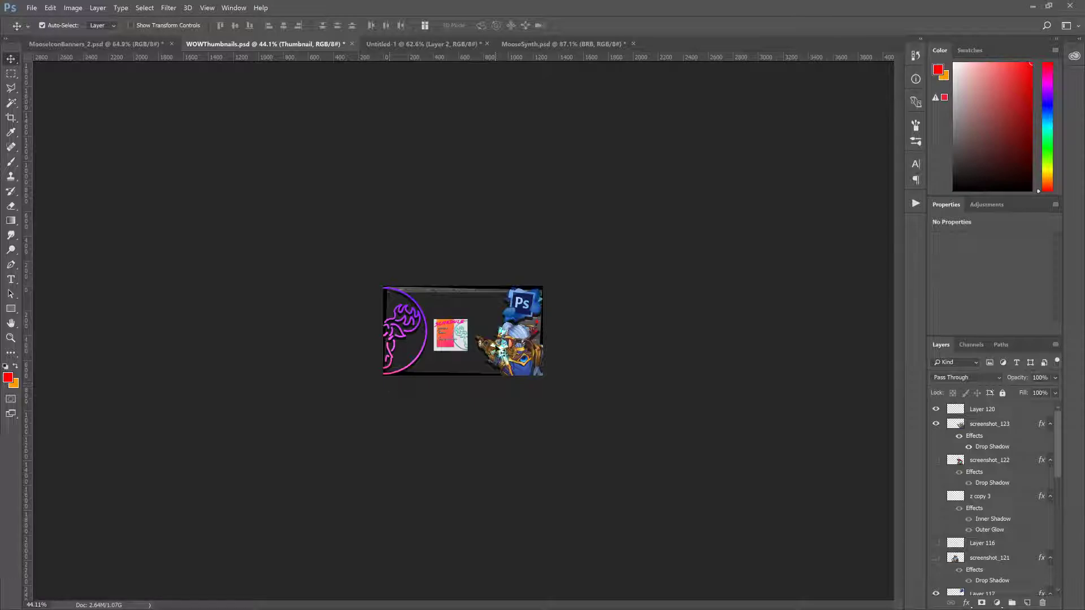
{"action": "scroll", "coordinate": [650, 305], "scroll_direction": "up", "scroll_amount": 3}
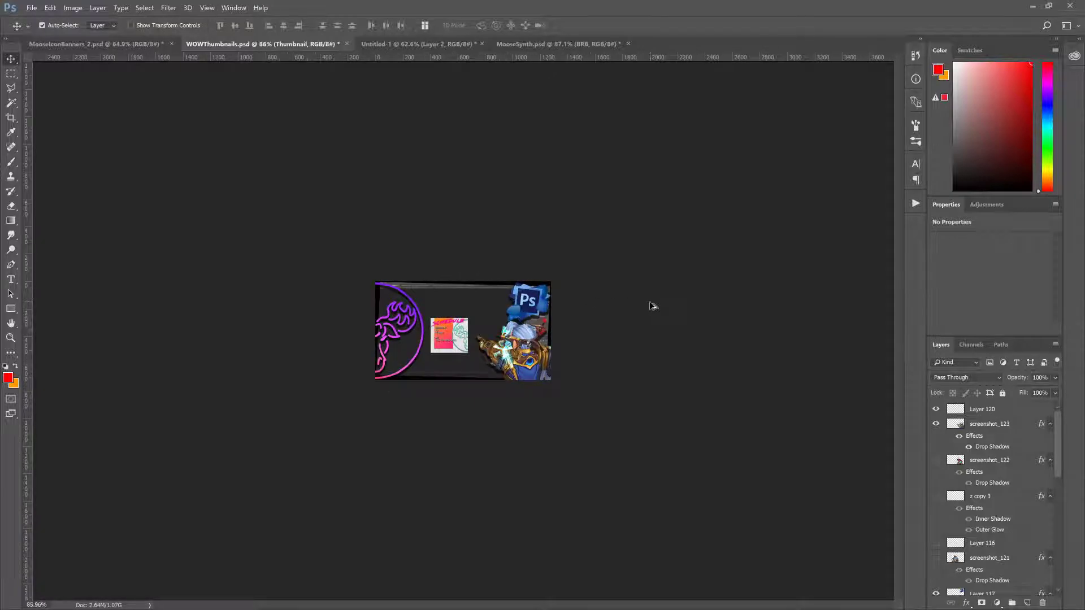
{"action": "left_click", "coordinate": [935, 409]}
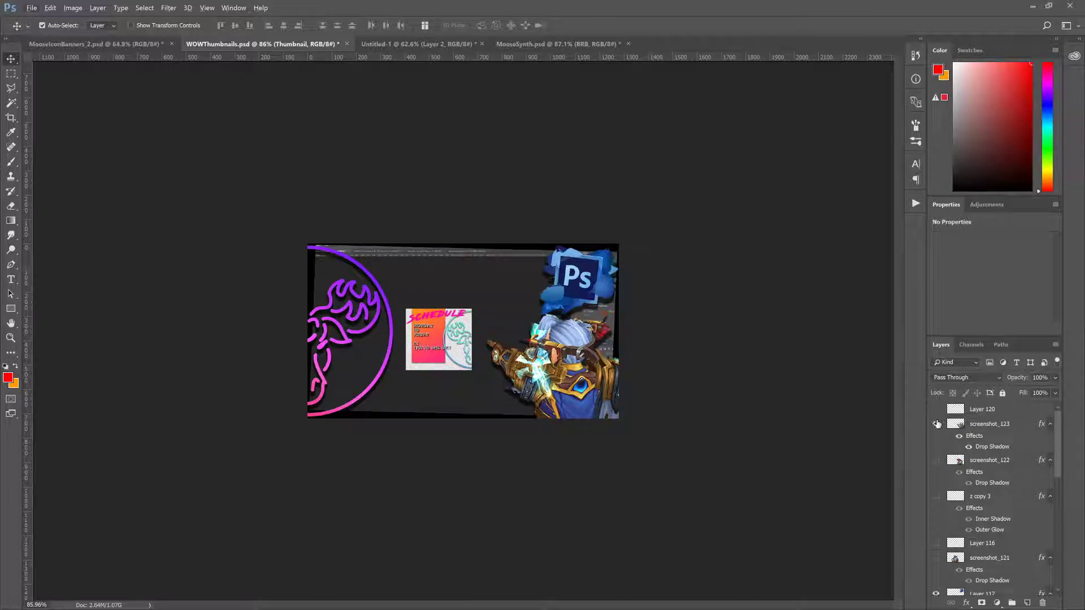
{"action": "left_click", "coordinate": [936, 424]}
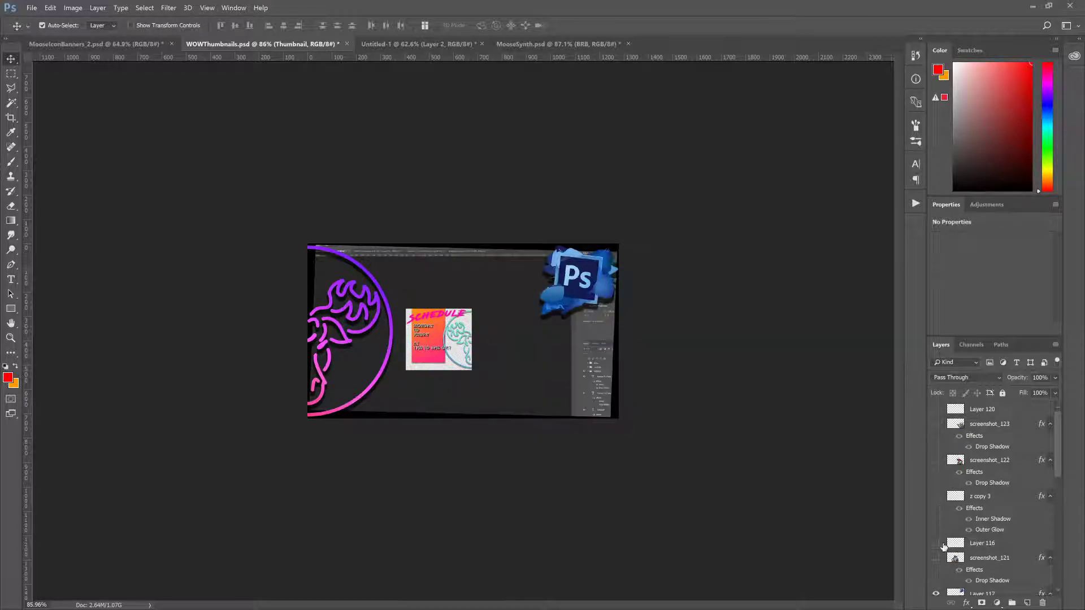
Step: Preview the alternative characters on screenshot_121 and screenshot_122 in the thumbnail, and hide both layers again
{"action": "scroll", "coordinate": [942, 547], "scroll_direction": "down", "scroll_amount": 1}
{"action": "left_click", "coordinate": [935, 528]}
{"action": "left_click", "coordinate": [935, 431]}
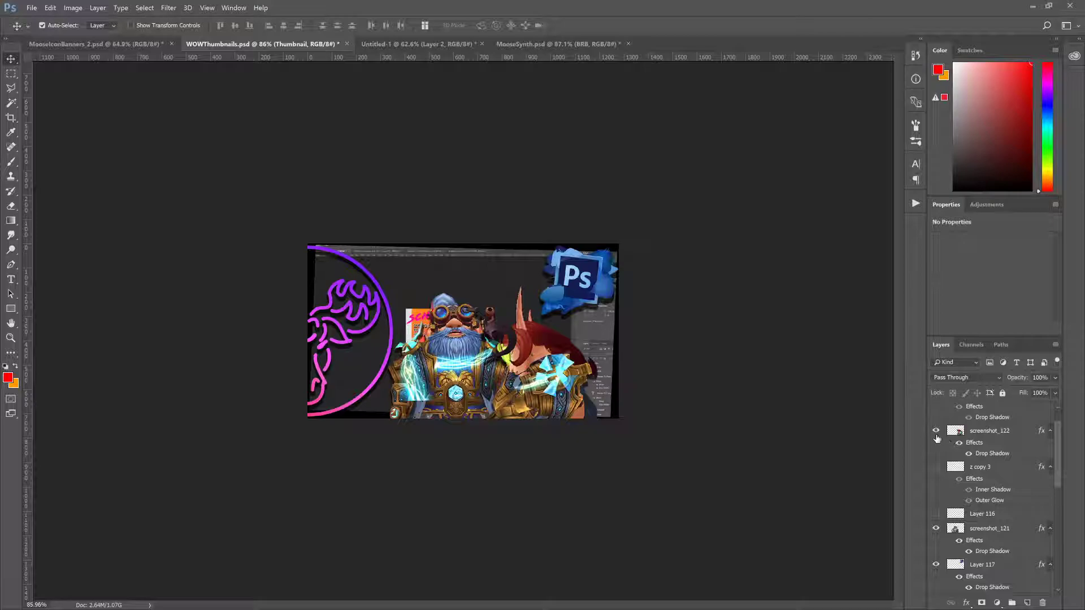
{"action": "left_click", "coordinate": [935, 528]}
{"action": "left_click", "coordinate": [935, 431]}
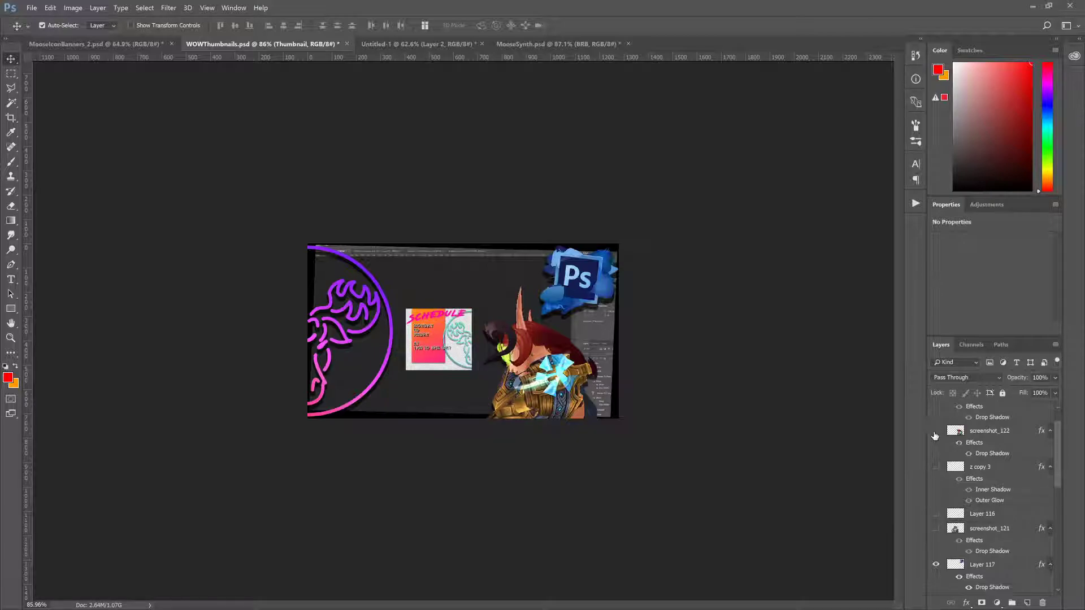
Step: Make the gnome layer screenshot_123 and the red dot on Layer 120 visible again
{"action": "scroll", "coordinate": [1026, 485], "scroll_direction": "down", "scroll_amount": 3}
{"action": "scroll", "coordinate": [1025, 485], "scroll_direction": "down", "scroll_amount": 2}
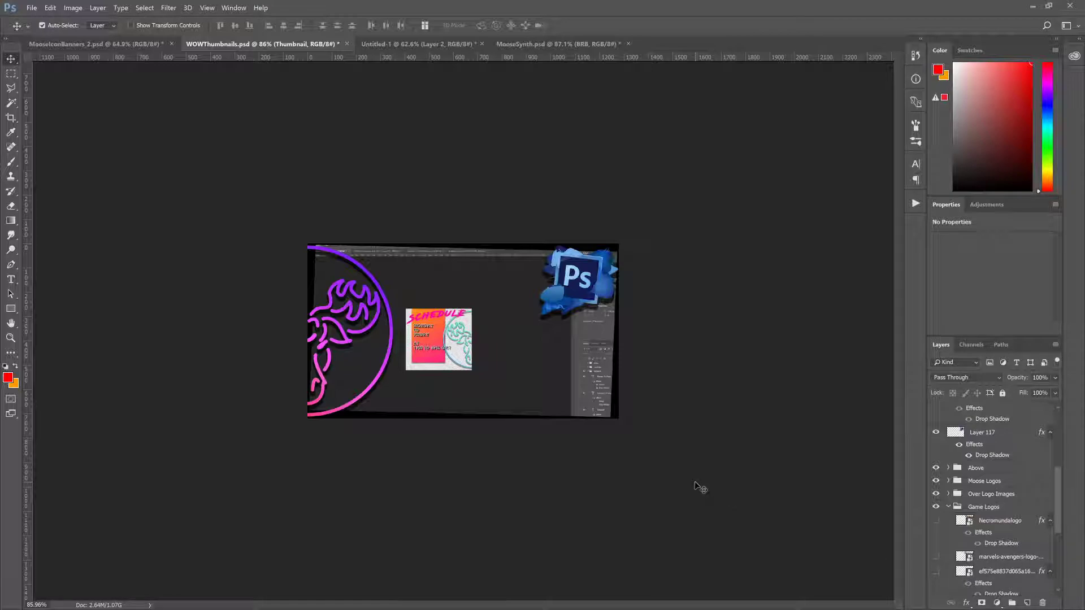
{"action": "scroll", "coordinate": [994, 491], "scroll_direction": "up", "scroll_amount": 5}
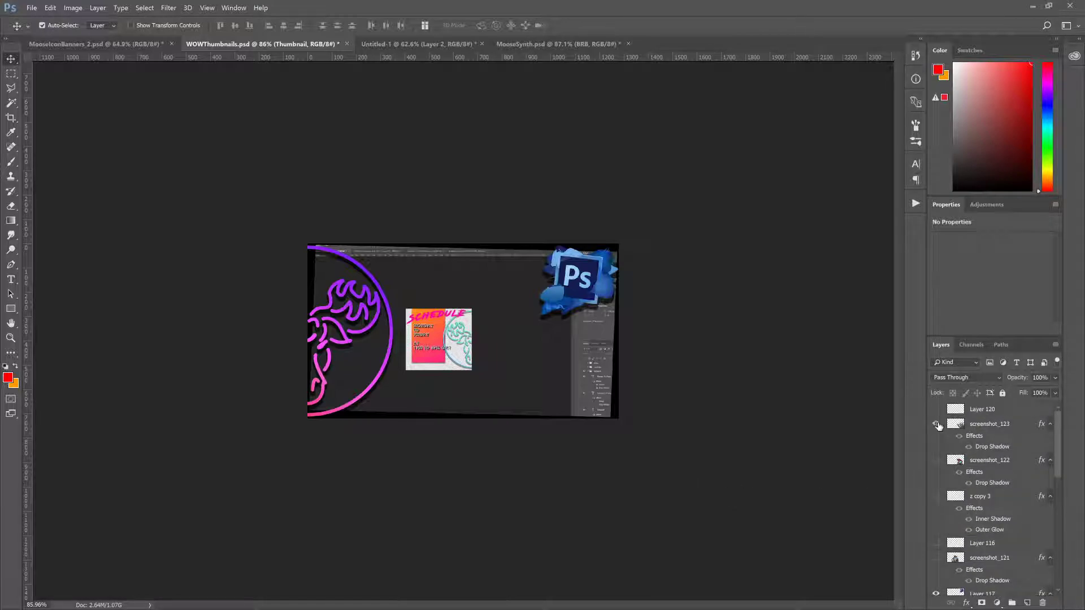
{"action": "left_click_drag", "start_coordinate": [938, 425], "coordinate": [937, 409]}
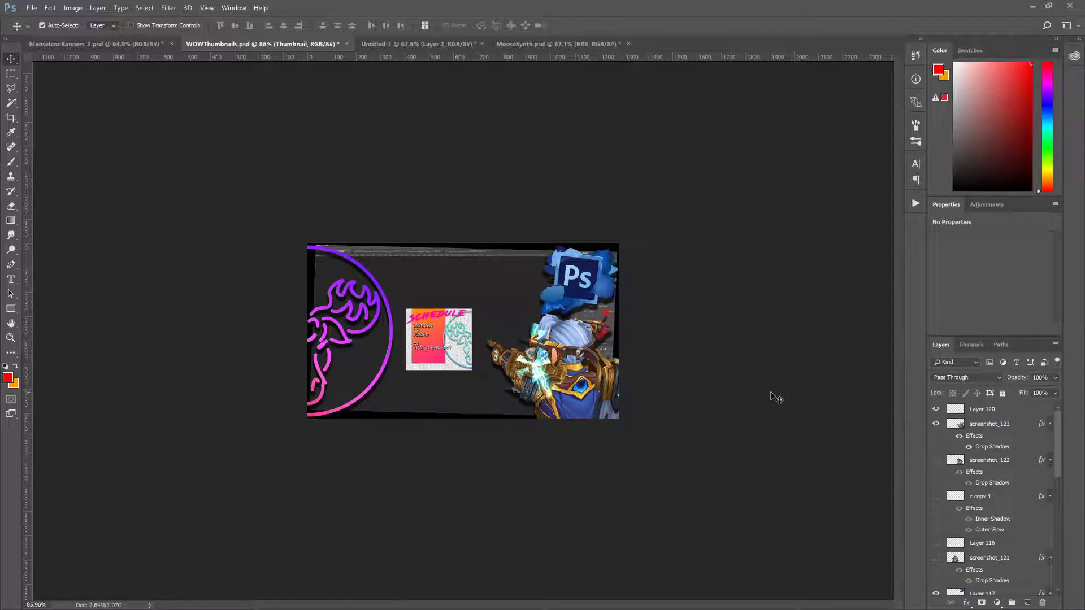